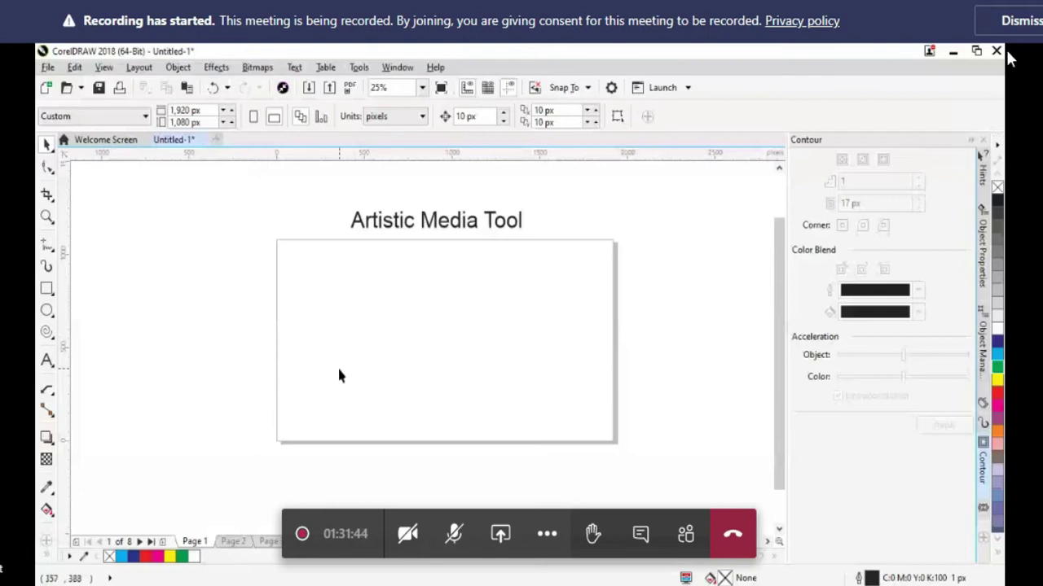
Set the Artistic Media tool to Sprayer mode with the Brush Strokes category and Sequential order
click(371, 230)
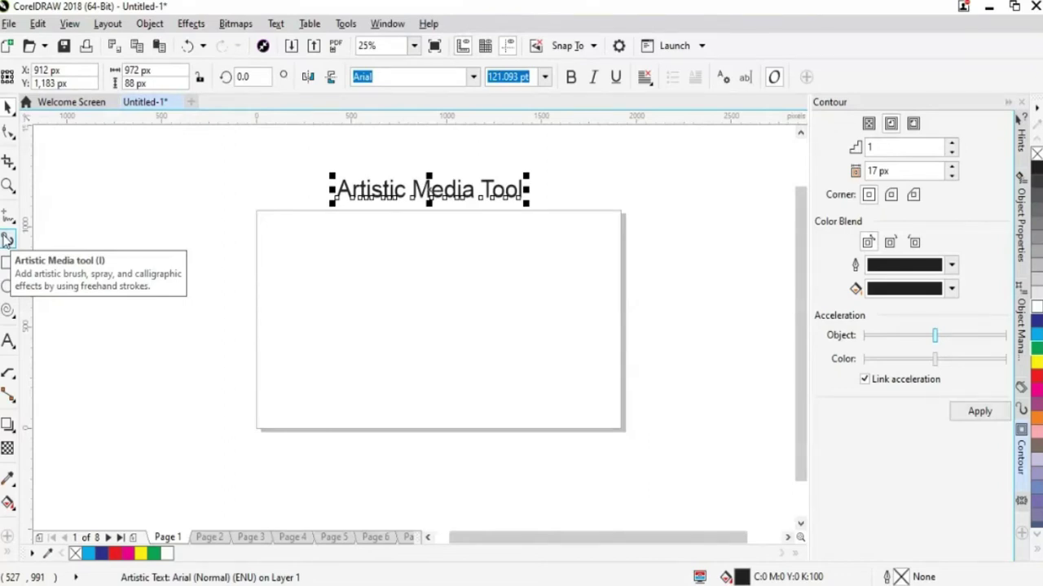
click(6, 238)
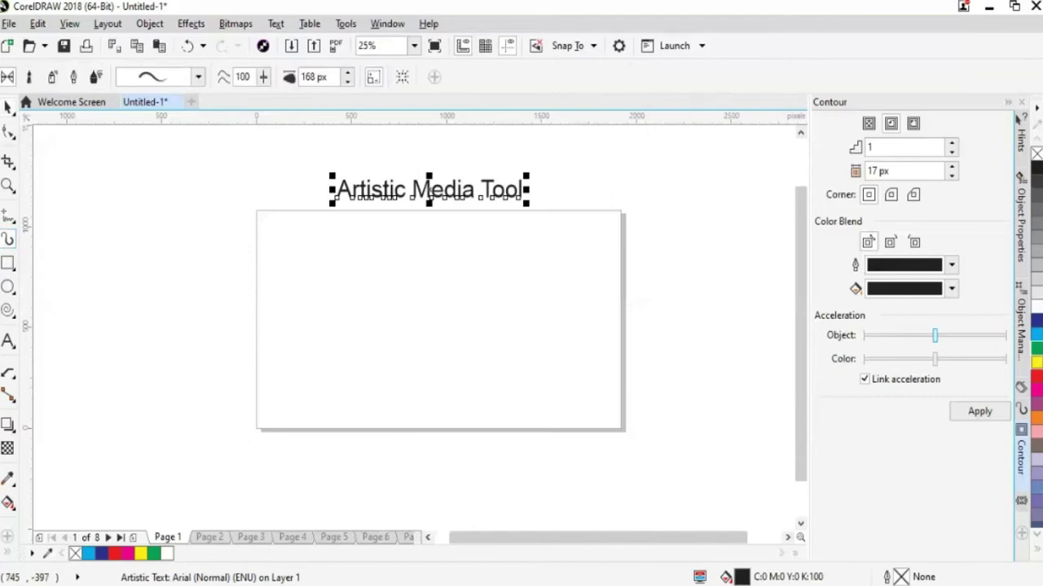
click(29, 84)
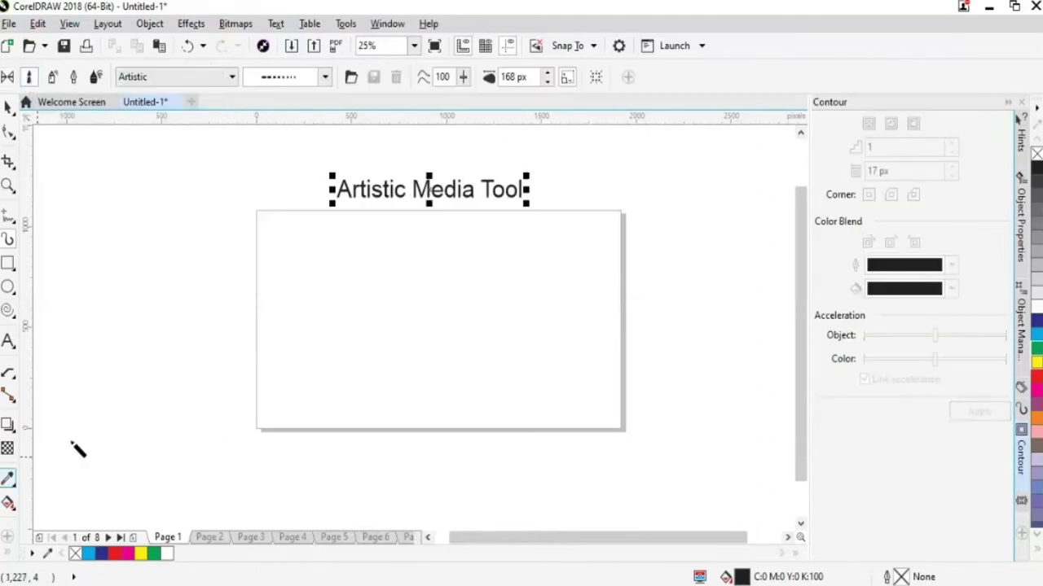
click(232, 81)
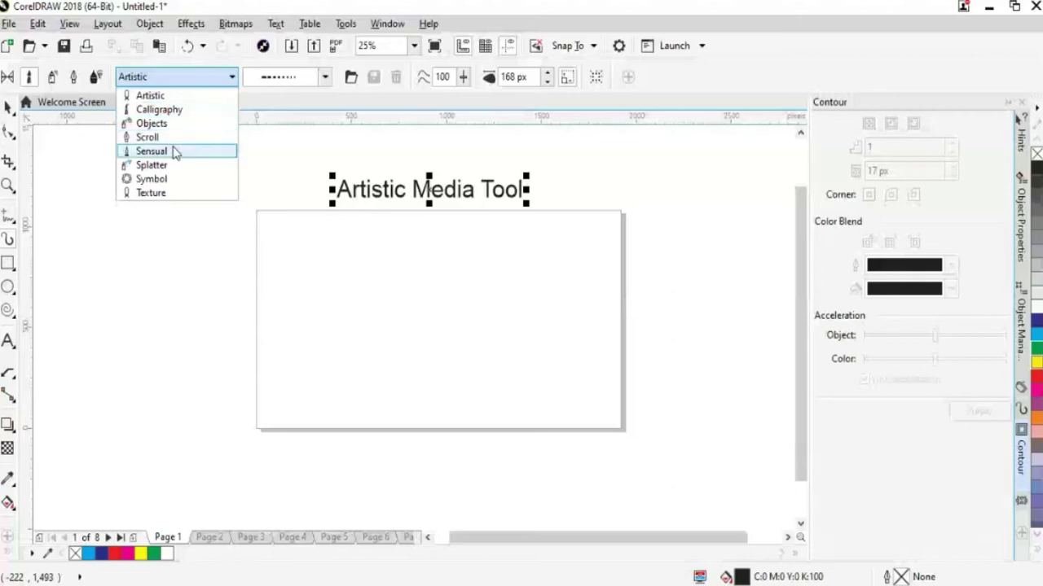
click(13, 104)
click(52, 78)
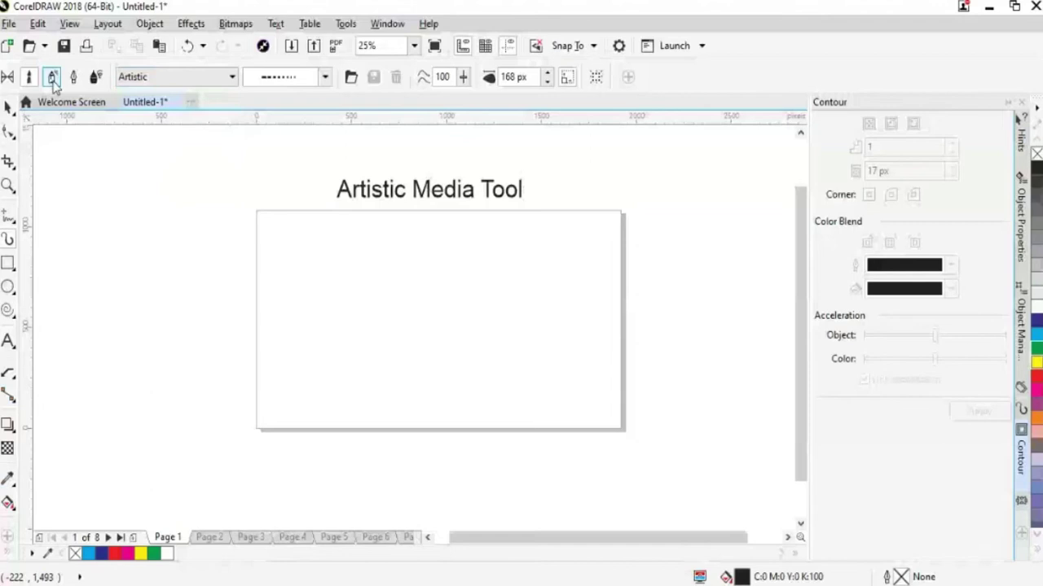
click(51, 80)
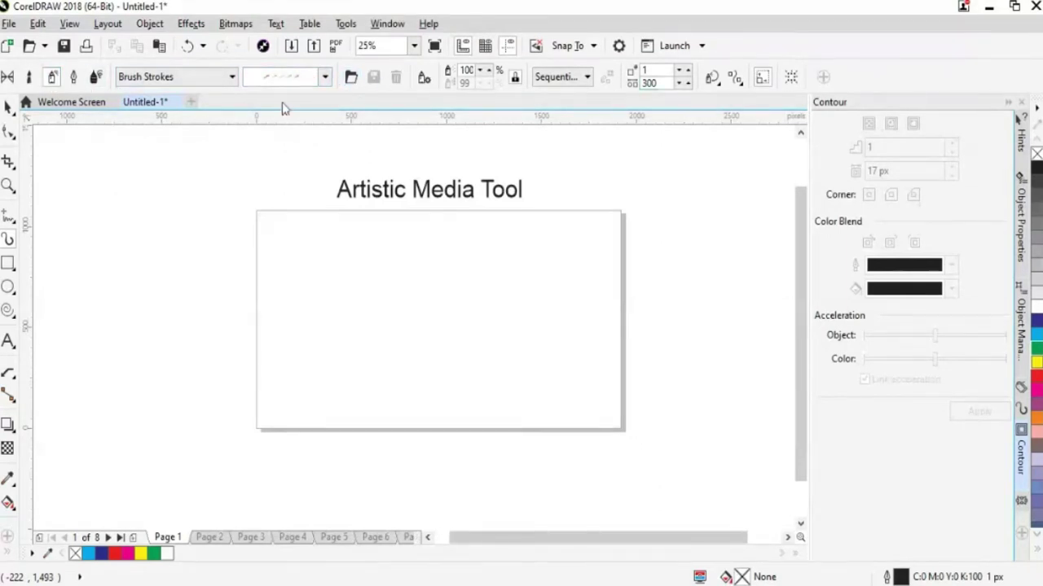
Review the spray preset list, then switch Artistic Media to Calligraphic strokes with a 45° nib angle
click(324, 77)
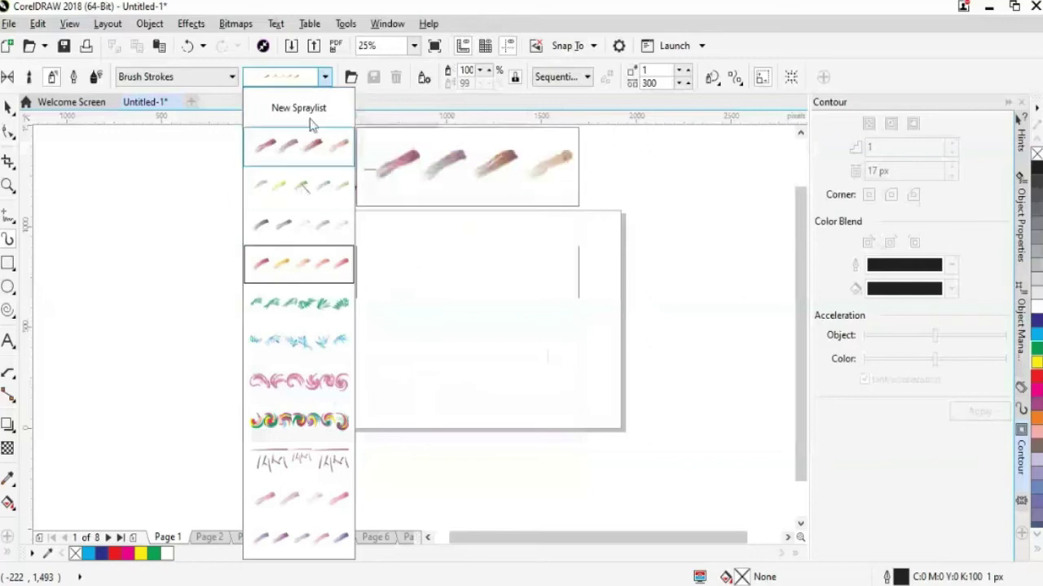
click(326, 76)
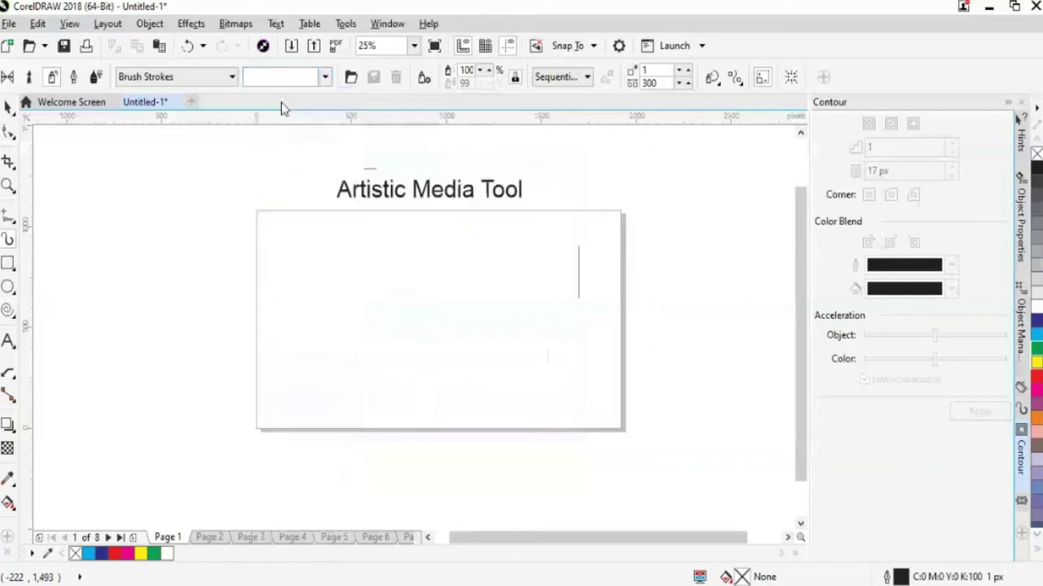
click(73, 79)
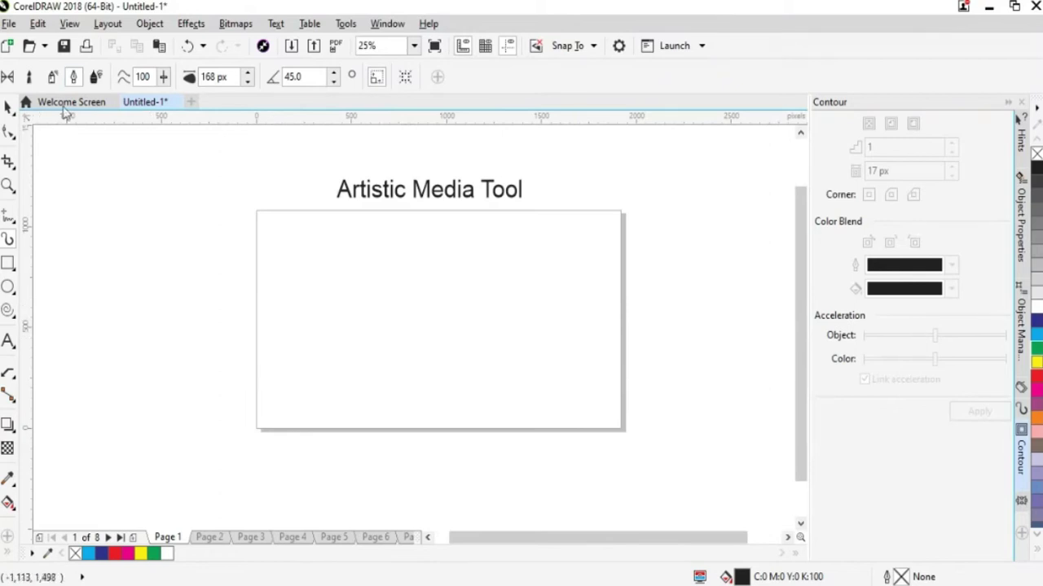
Switch Artistic Media to pressure-sensitive Expression strokes and reselect the tool after the Pick tool
click(94, 78)
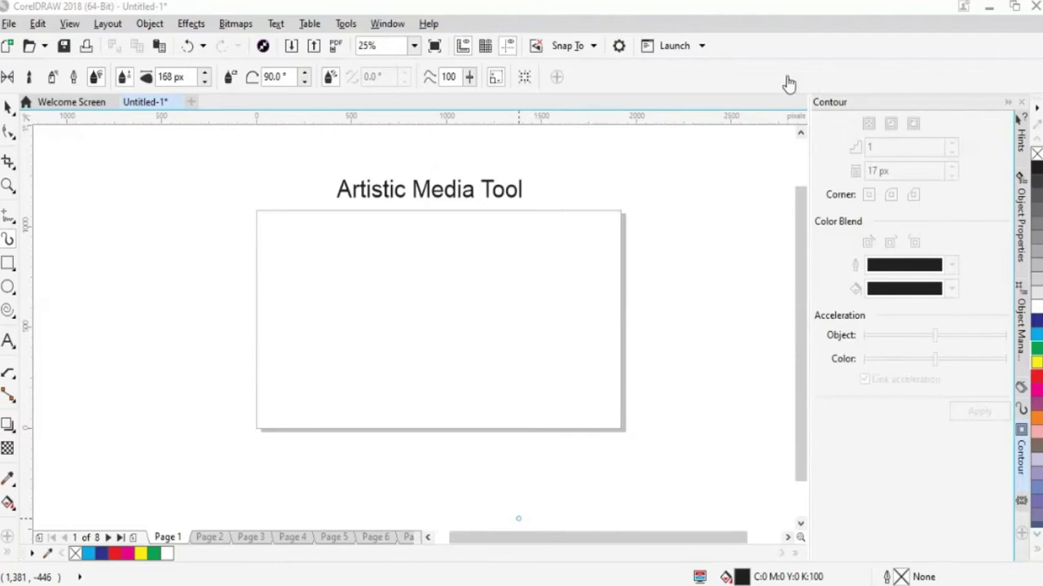
click(40, 242)
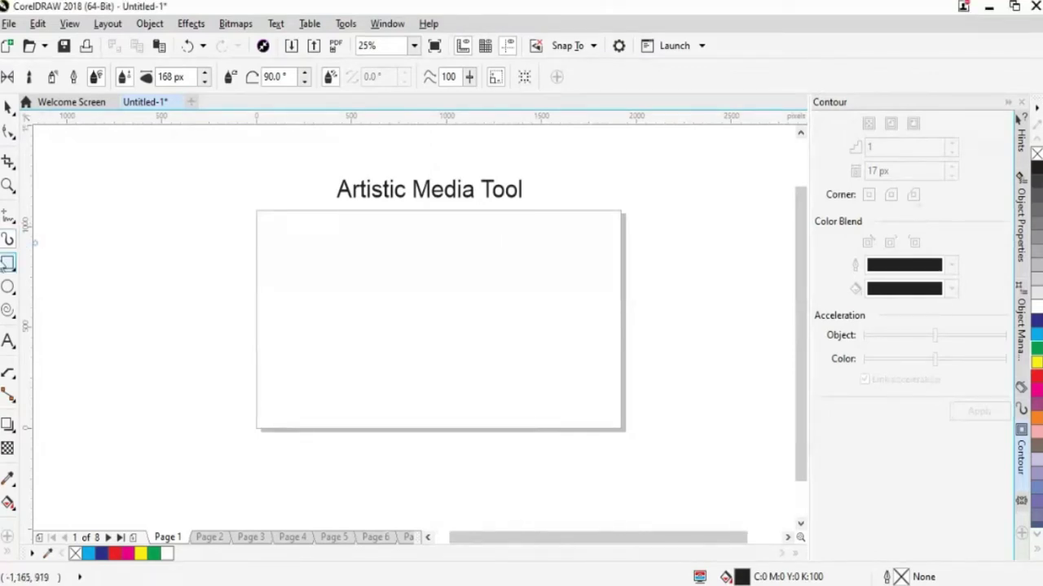
click(6, 107)
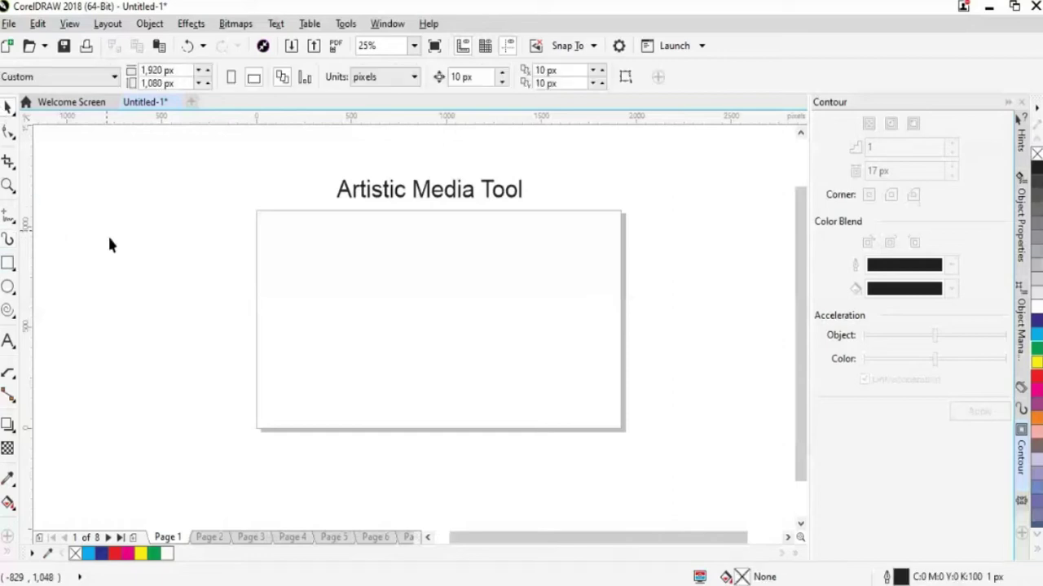
click(7, 242)
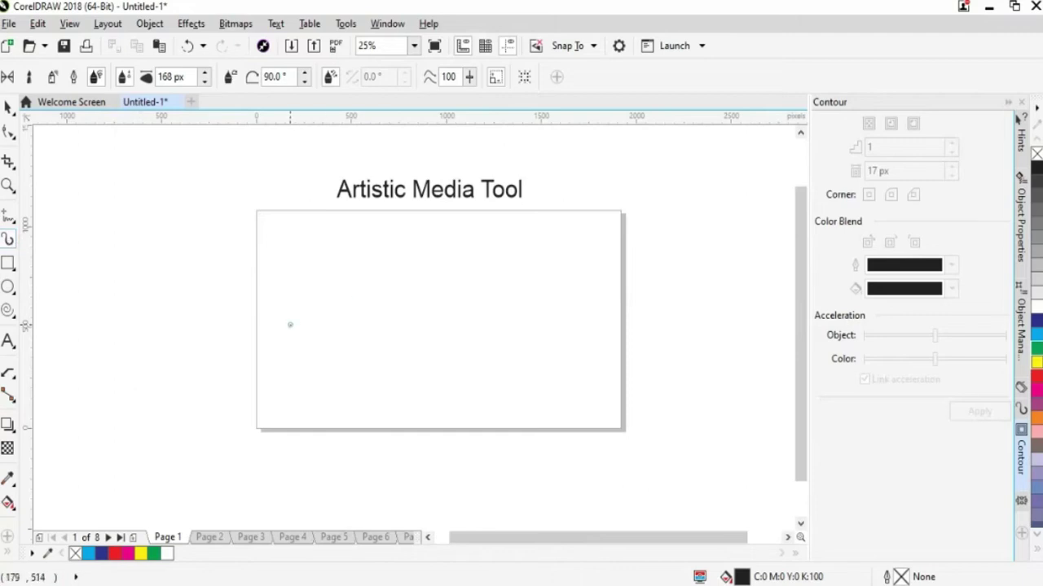
Draw a U-shaped brush stroke on the page, then select and delete it
mouse_move(397, 262)
mouse_down()
mouse_move(361, 312)
mouse_move(393, 379)
mouse_move(452, 386)
mouse_move(492, 342)
mouse_move(477, 269)
mouse_up()
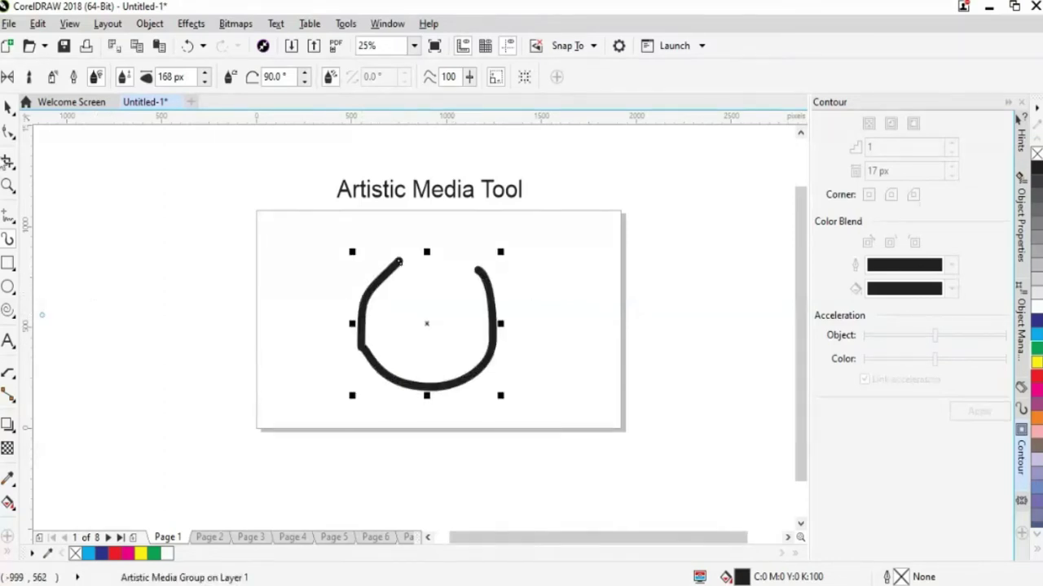
click(28, 76)
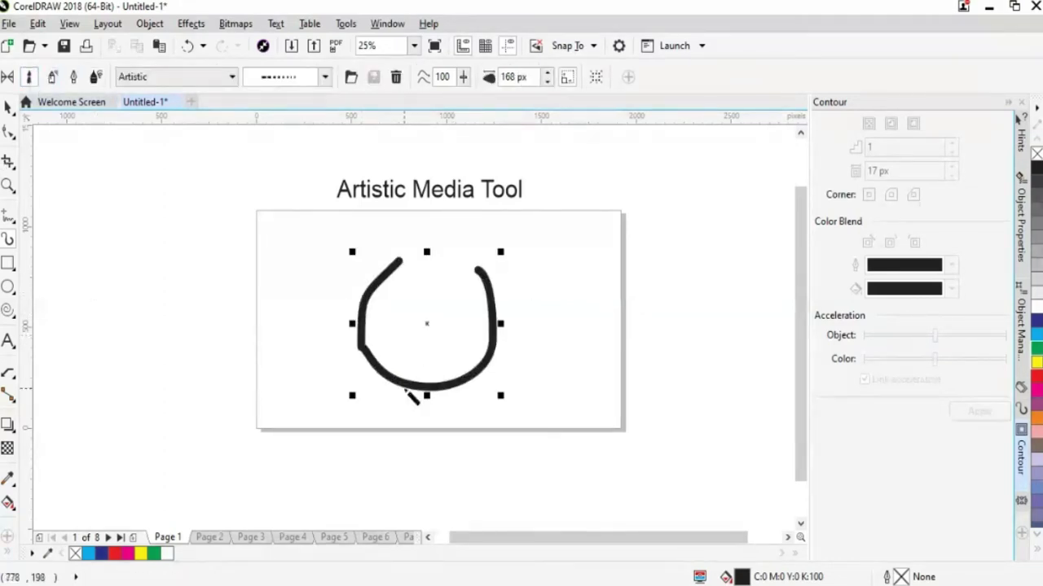
click(8, 130)
click(391, 380)
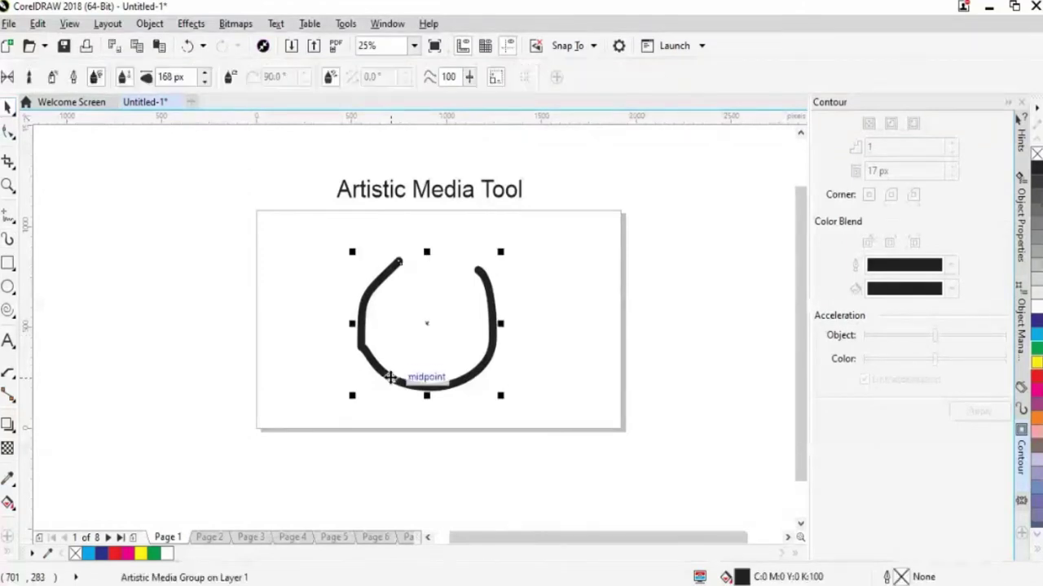
key(Delete)
In Preset mode, draw a tapered arching stroke across the page and move it right and down
click(8, 238)
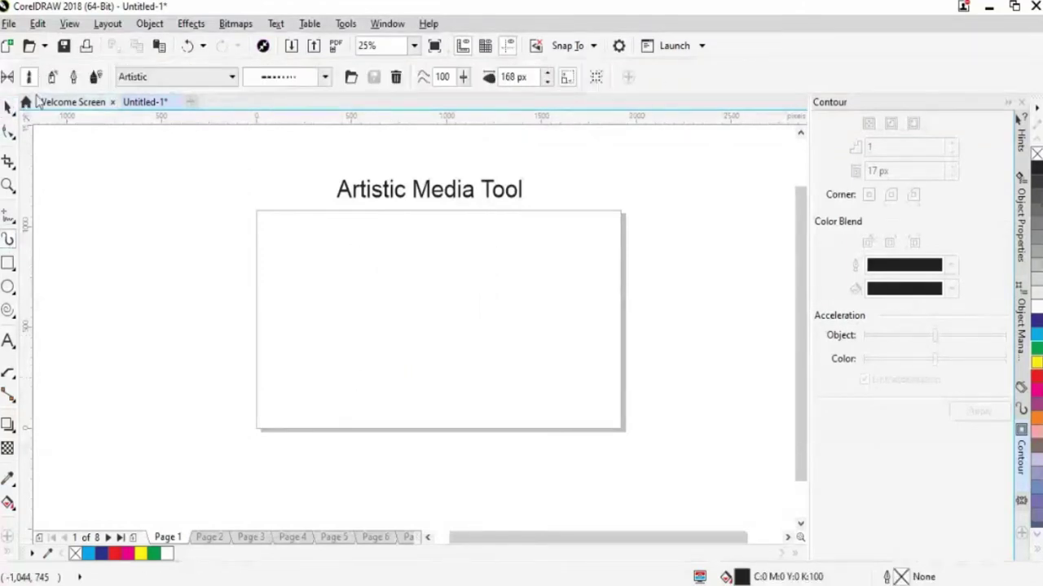
click(8, 77)
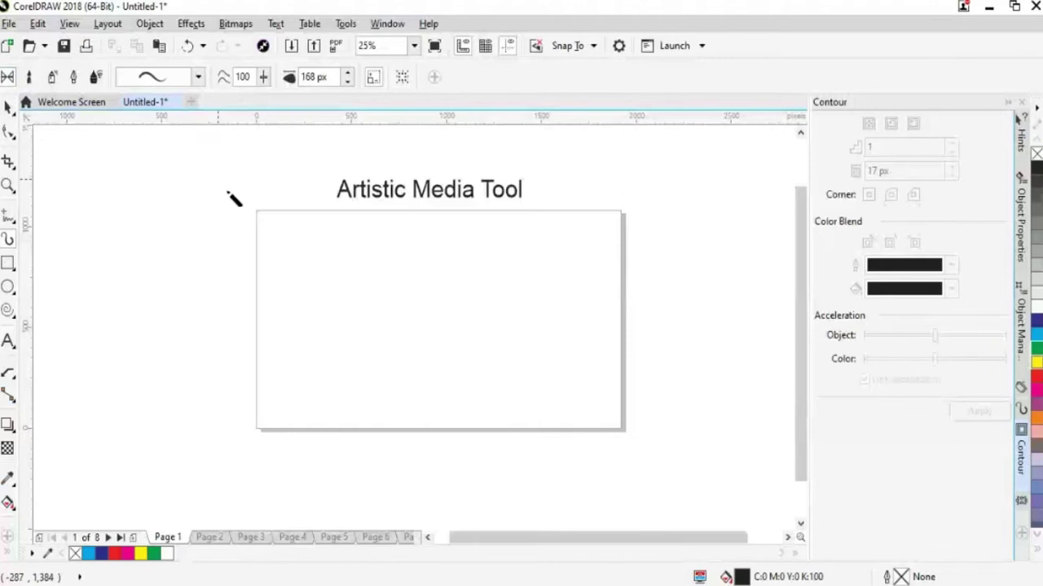
mouse_move(401, 262)
mouse_down()
mouse_move(382, 282)
mouse_move(396, 356)
mouse_move(516, 371)
mouse_move(504, 298)
mouse_move(487, 273)
mouse_up()
key(ctrl+z)
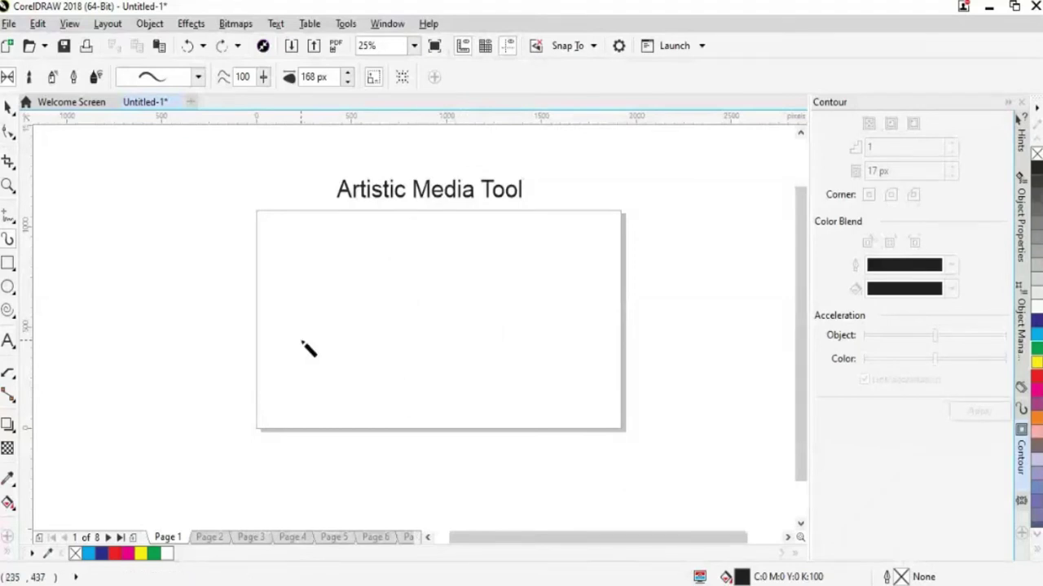
mouse_move(302, 341)
mouse_down()
mouse_move(302, 292)
mouse_move(567, 328)
mouse_move(575, 313)
mouse_up()
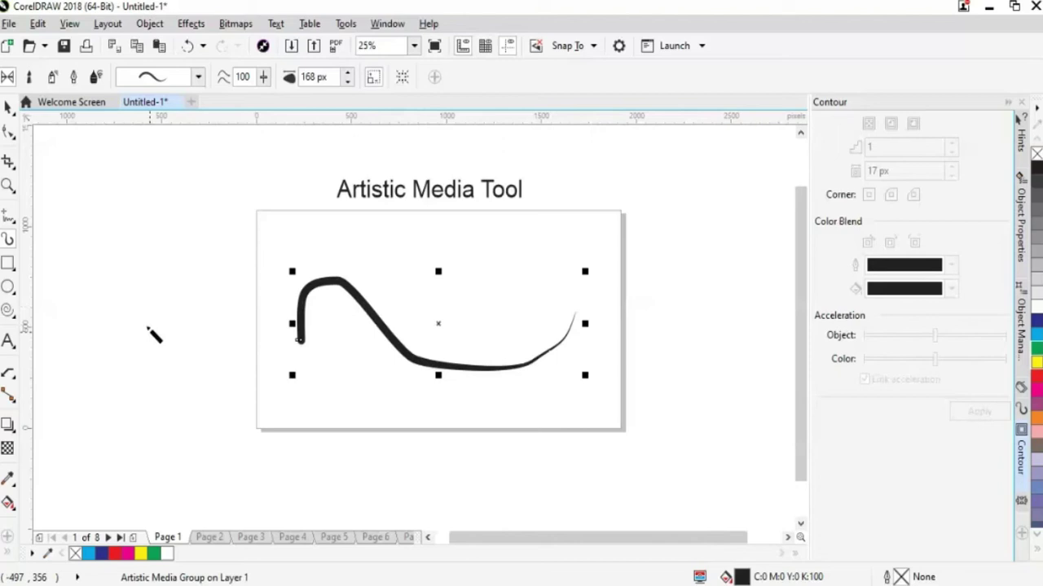
key(ctrl+z)
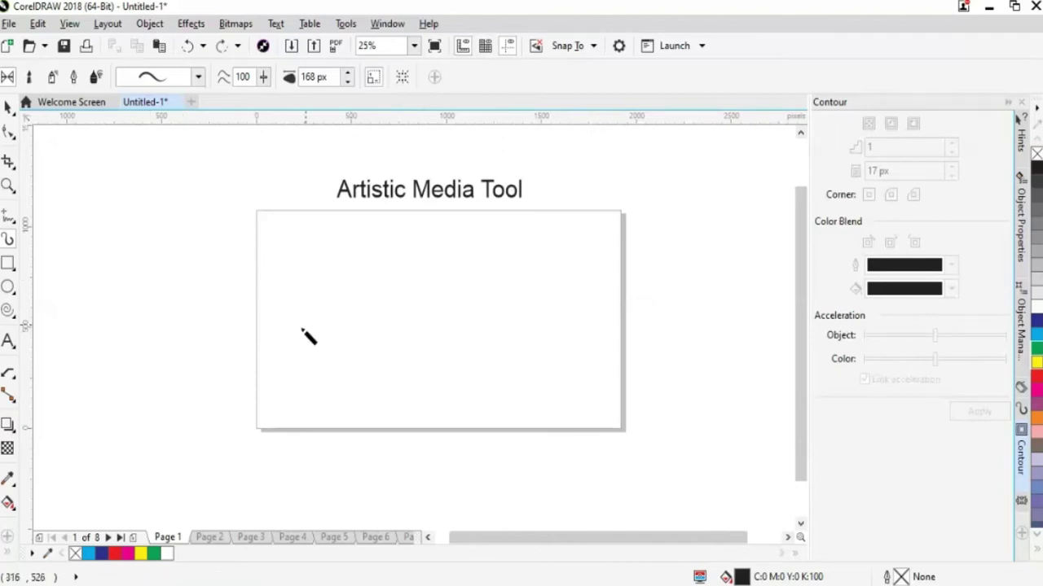
mouse_move(276, 335)
mouse_down()
mouse_move(338, 288)
mouse_move(409, 347)
mouse_move(471, 352)
mouse_up()
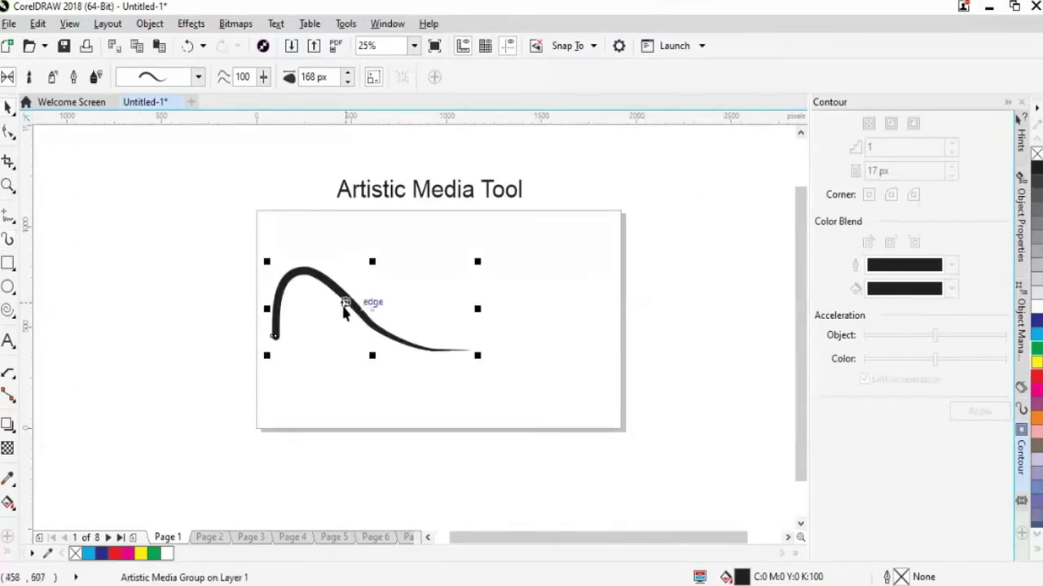
drag(345, 298, 391, 319)
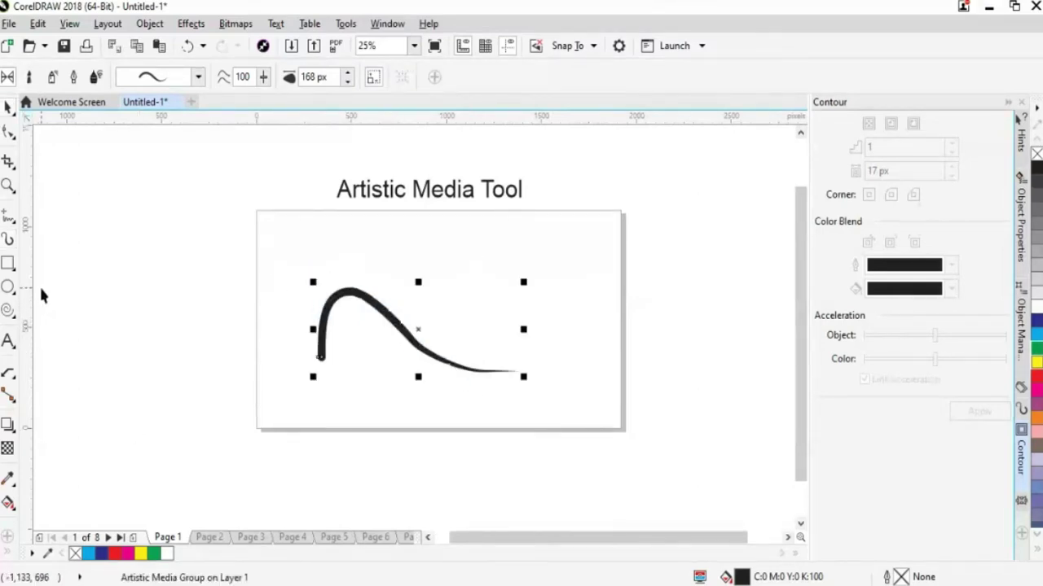
Restyle the curve with the top preset stroke shape and reselect it
click(198, 79)
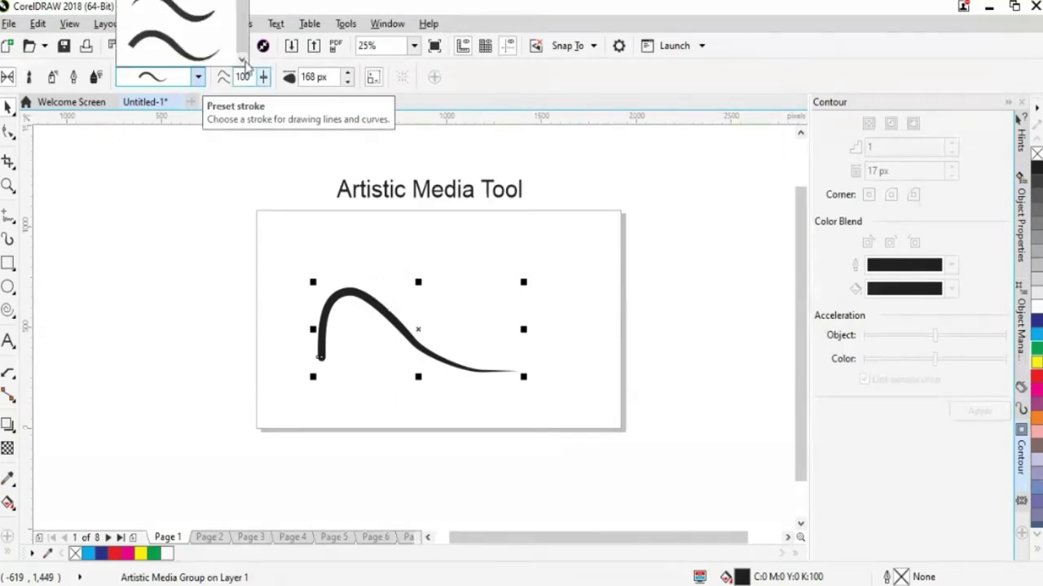
drag(243, 62, 245, 30)
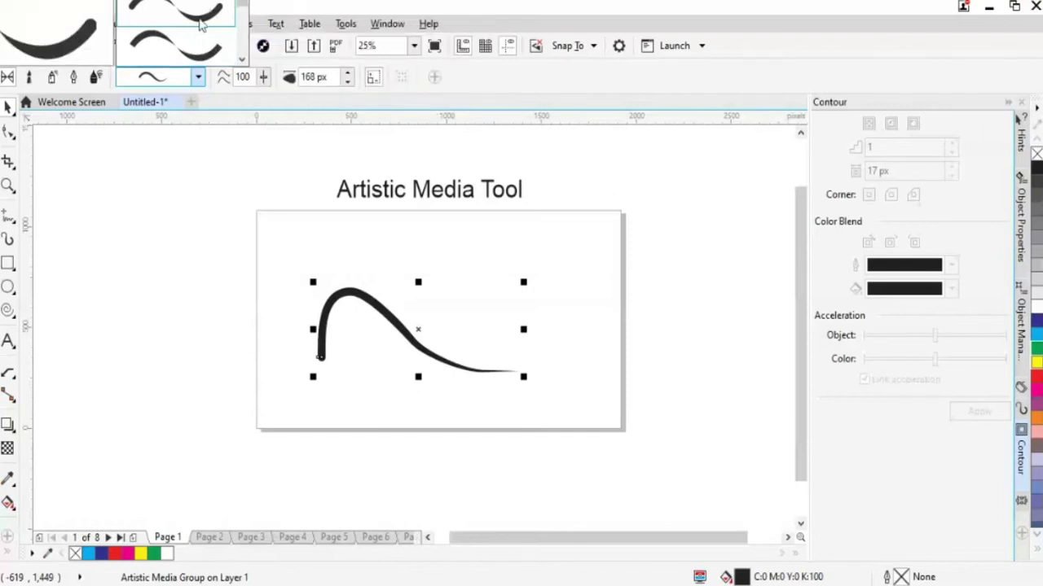
click(202, 24)
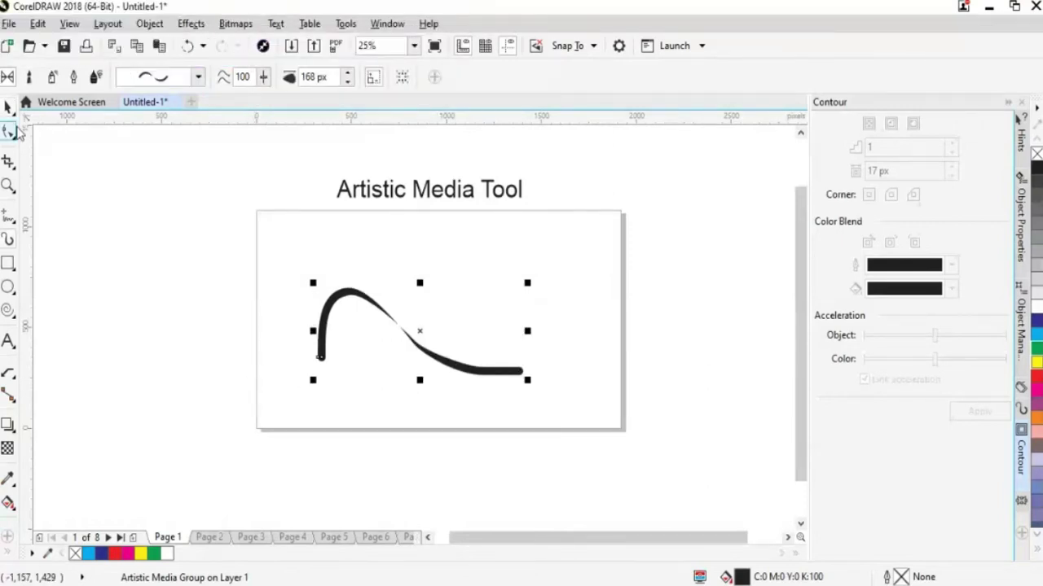
click(8, 106)
click(434, 374)
click(448, 375)
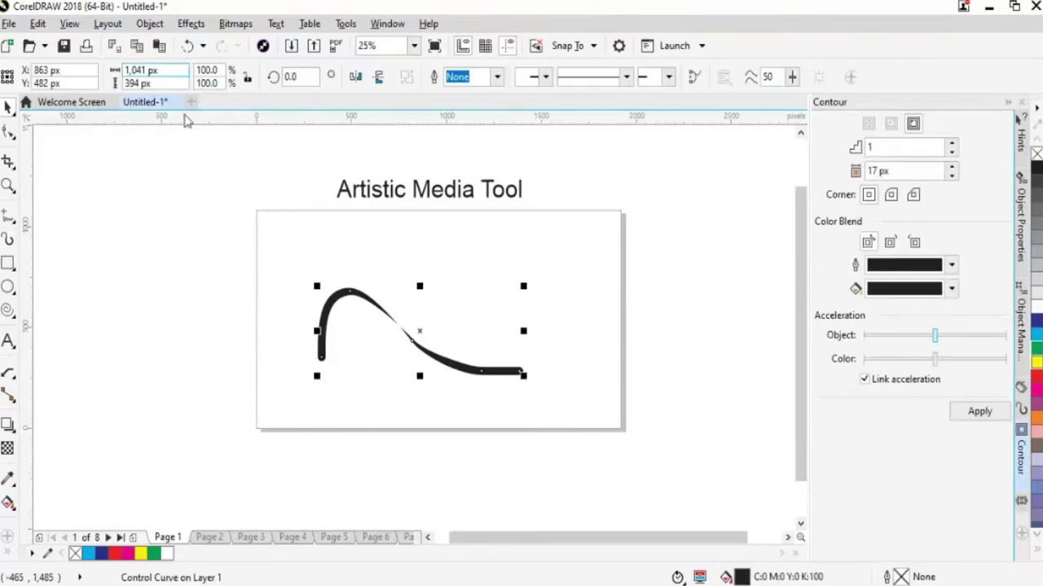
Recheck the preset stroke list without changes, then start the new Untitled-2 document
click(8, 239)
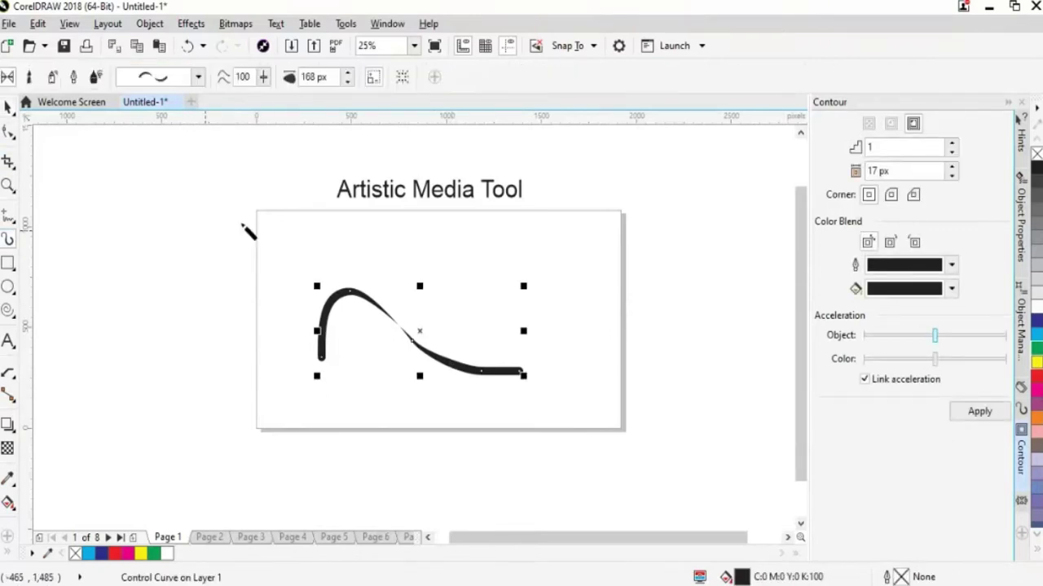
click(198, 77)
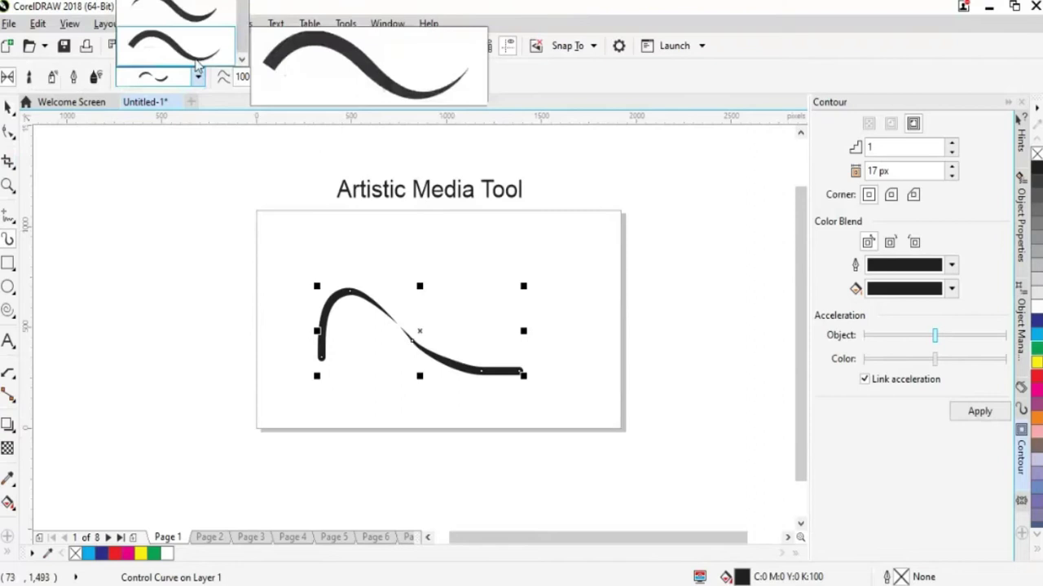
click(209, 156)
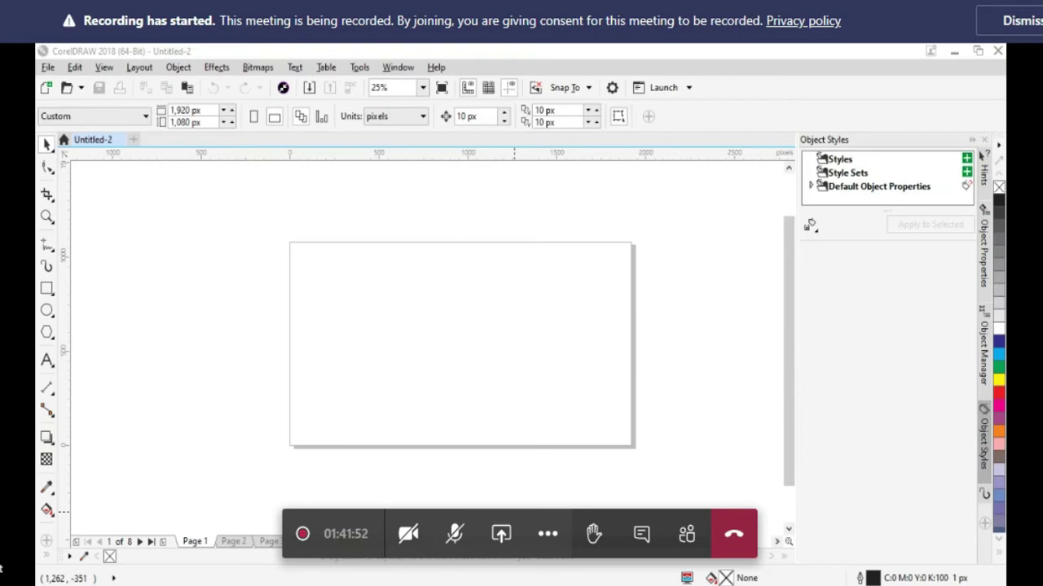
key(F8)
click(1023, 21)
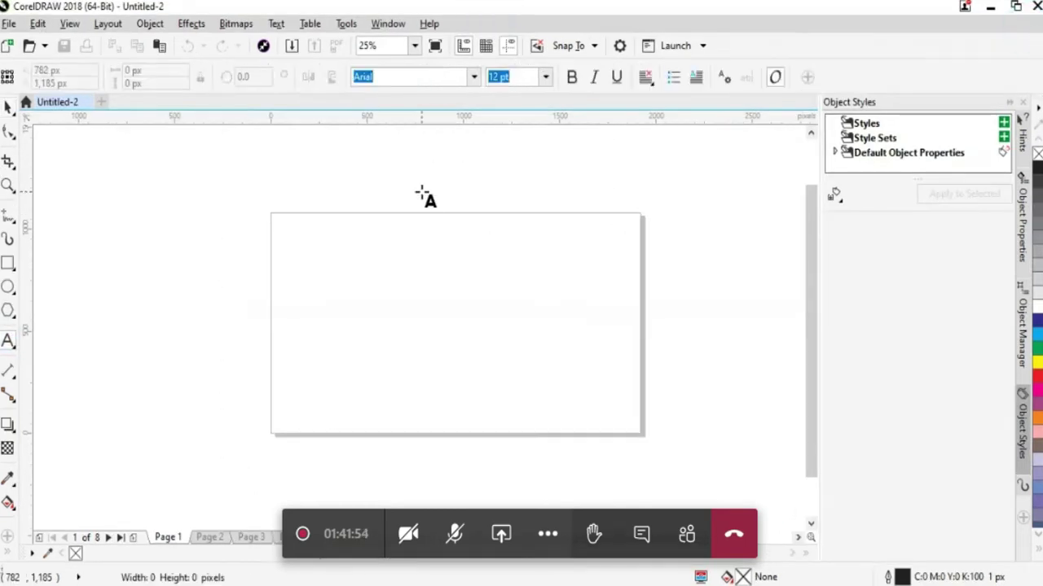
Type the title text above the page and scale it up to about 96 pt
click(421, 192)
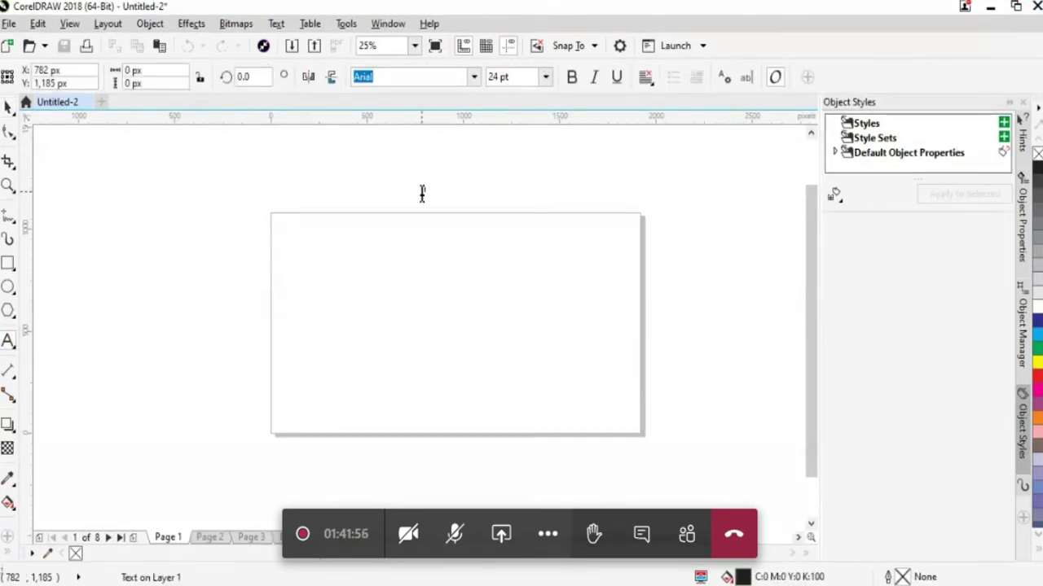
text(al look)
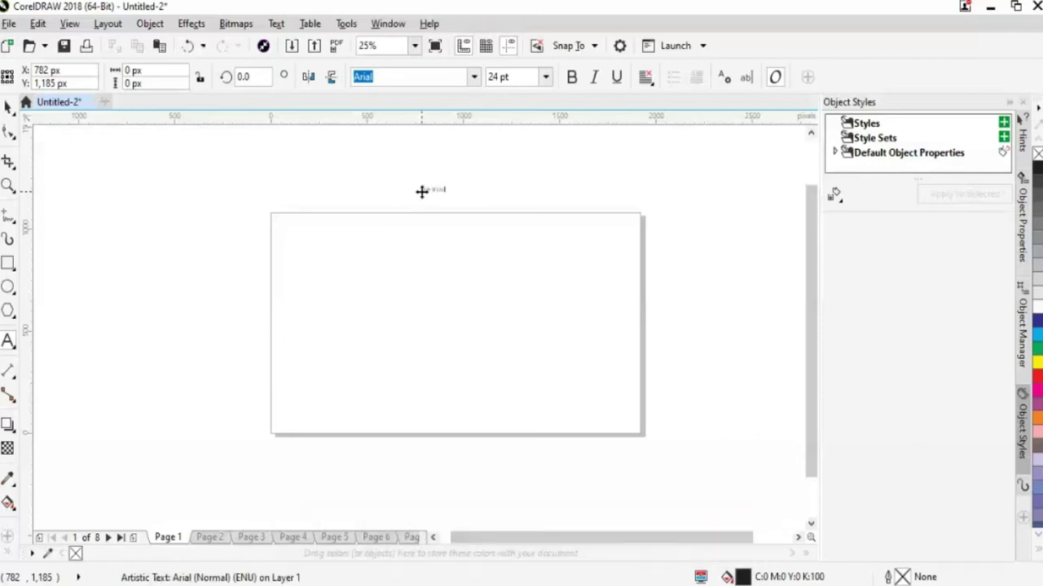
text(ye)
click(8, 107)
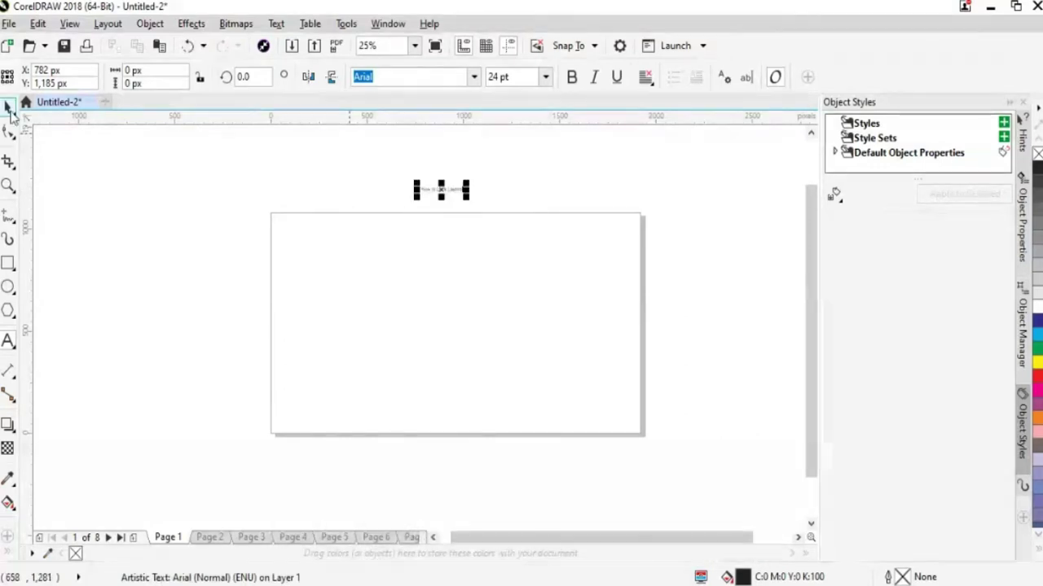
drag(467, 197, 607, 267)
drag(510, 204, 463, 193)
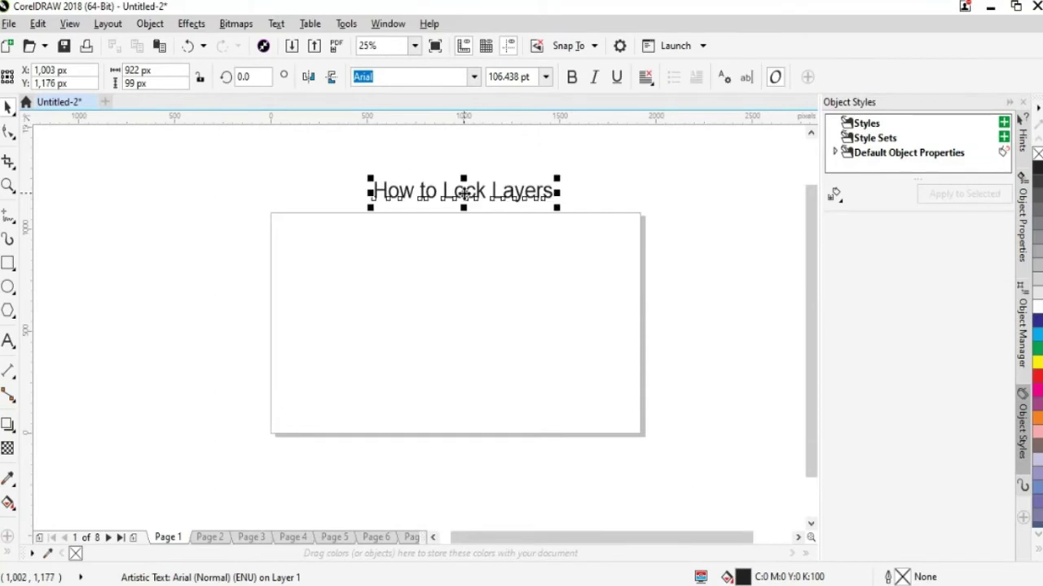
Append a question mark to make 'How to Lock Layers?' and enlarge it to about 128 pt
click(8, 341)
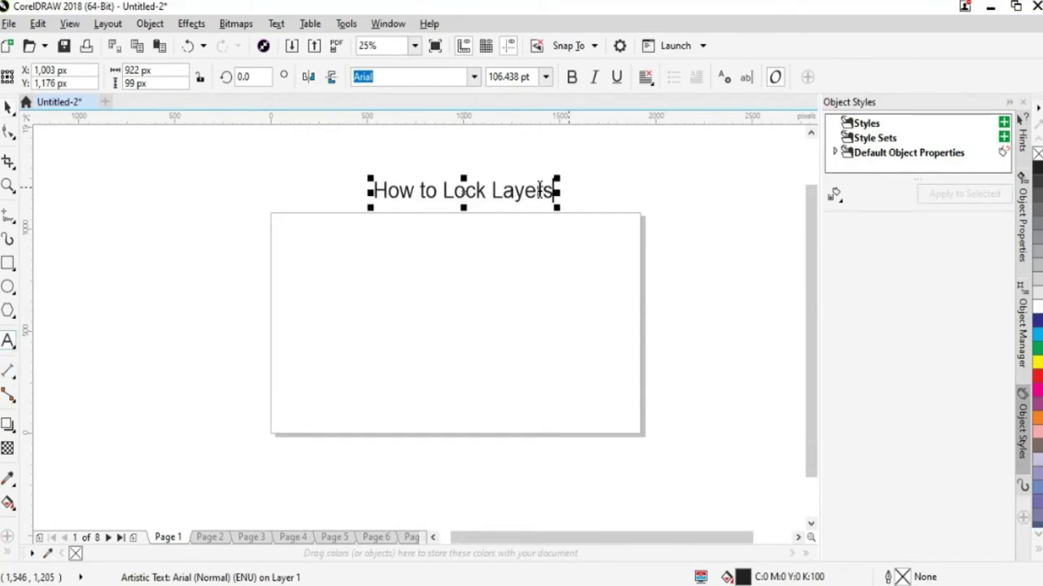
click(555, 189)
text(?)
key(ctrl+space)
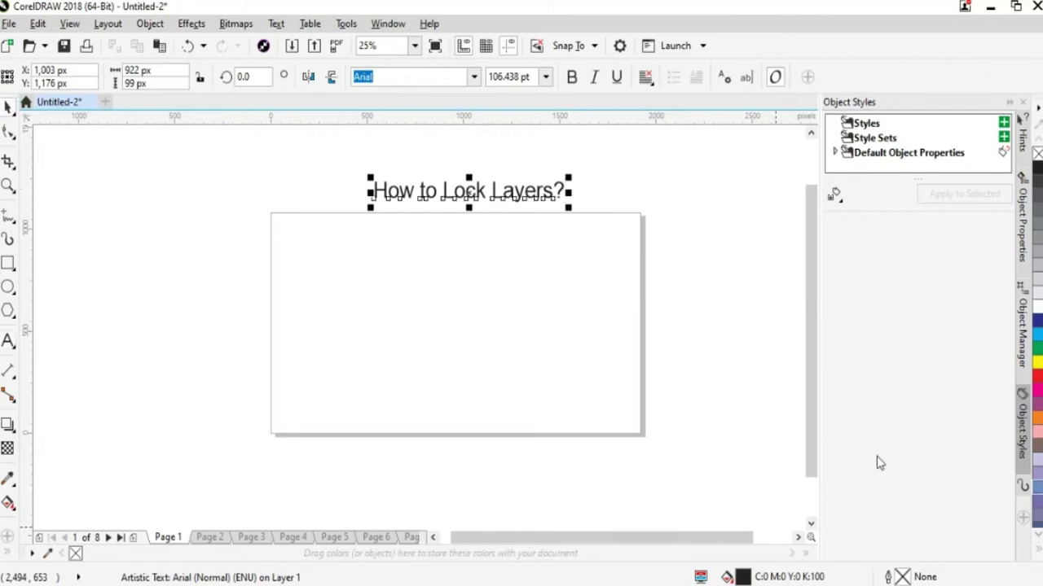
drag(567, 207, 539, 193)
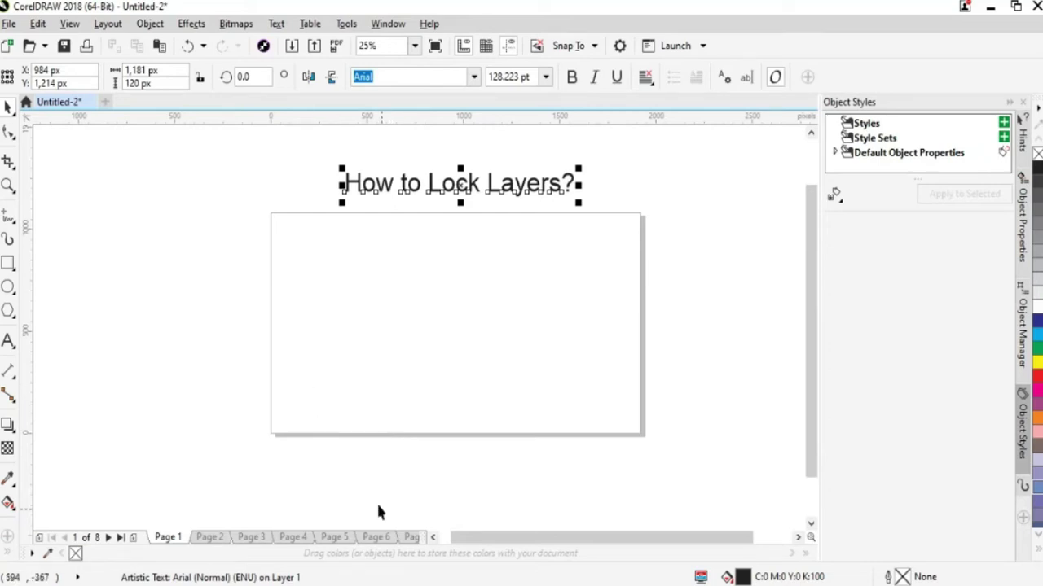
Open the Object Manager docker from Window > Dockers
click(387, 27)
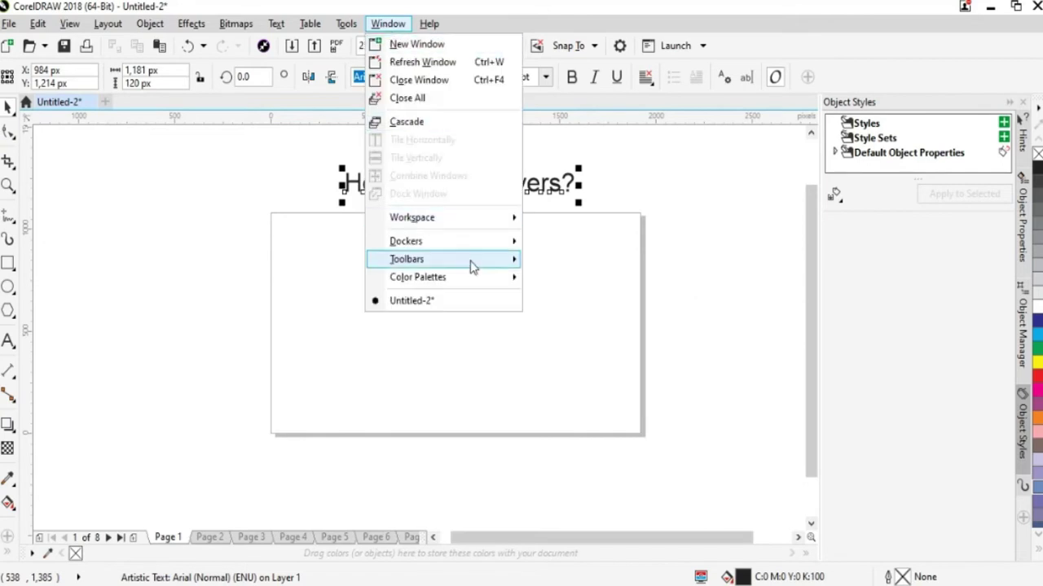
mouse_move(458, 248)
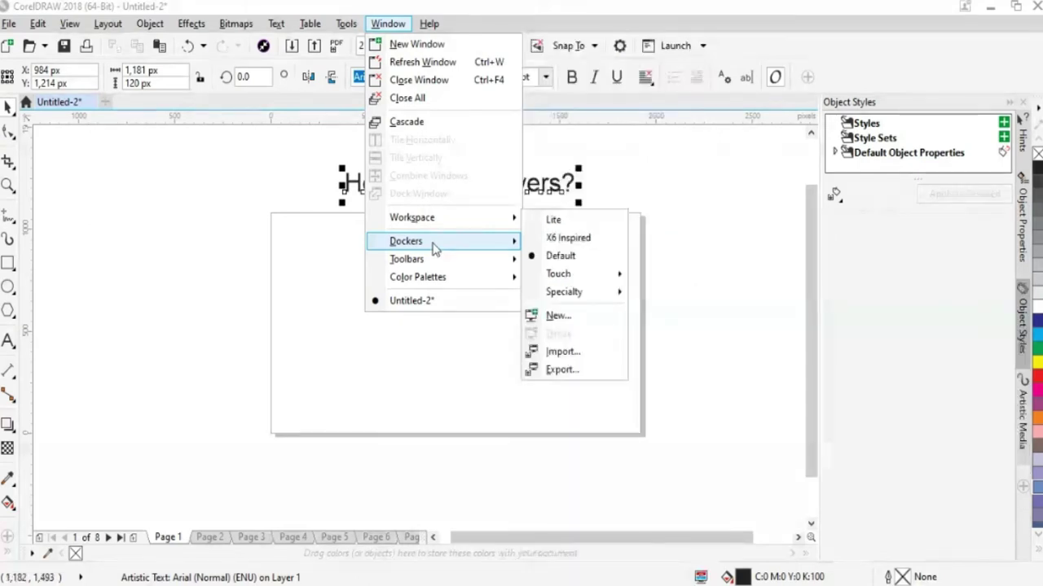
click(560, 47)
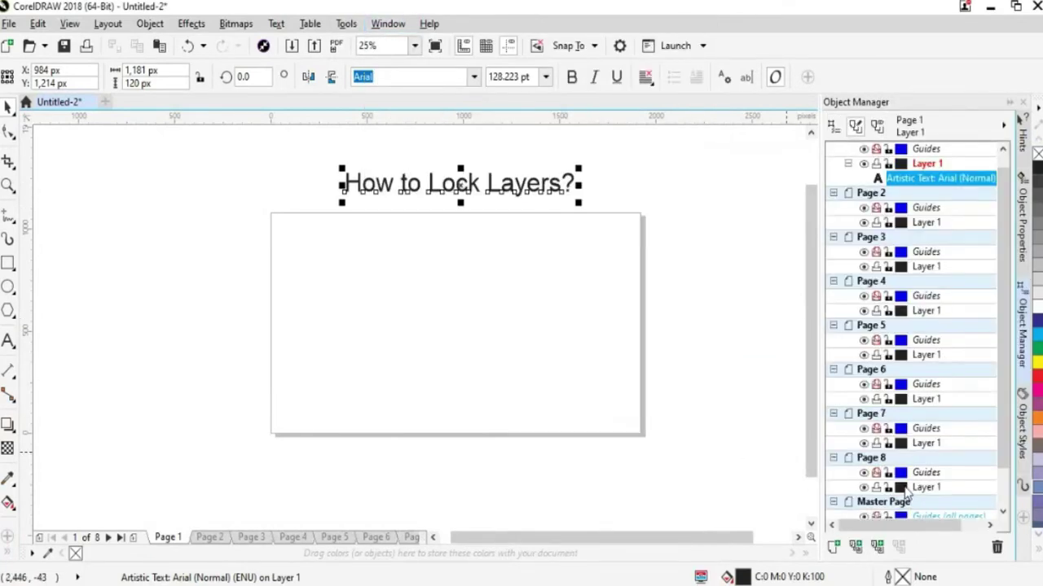
Deselect and then reselect the 'How to Lock Layers?' title on the page
scroll(1004, 423, down, 1)
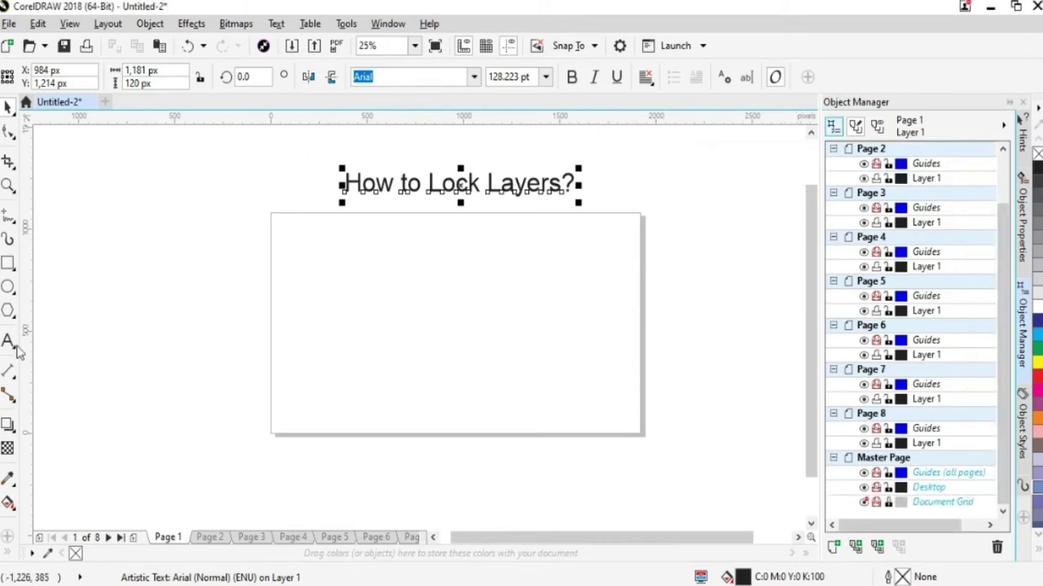
click(376, 295)
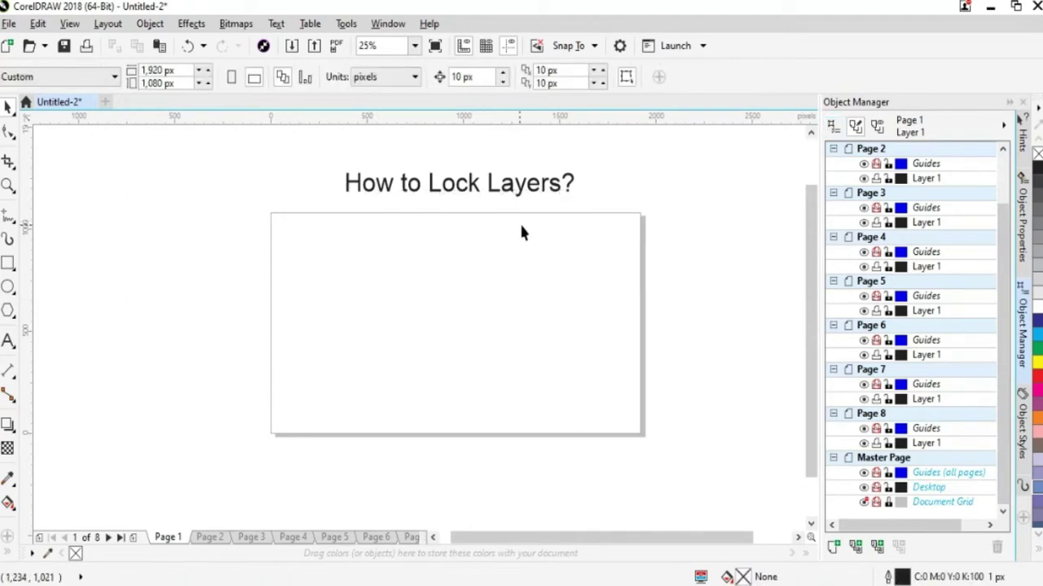
click(509, 197)
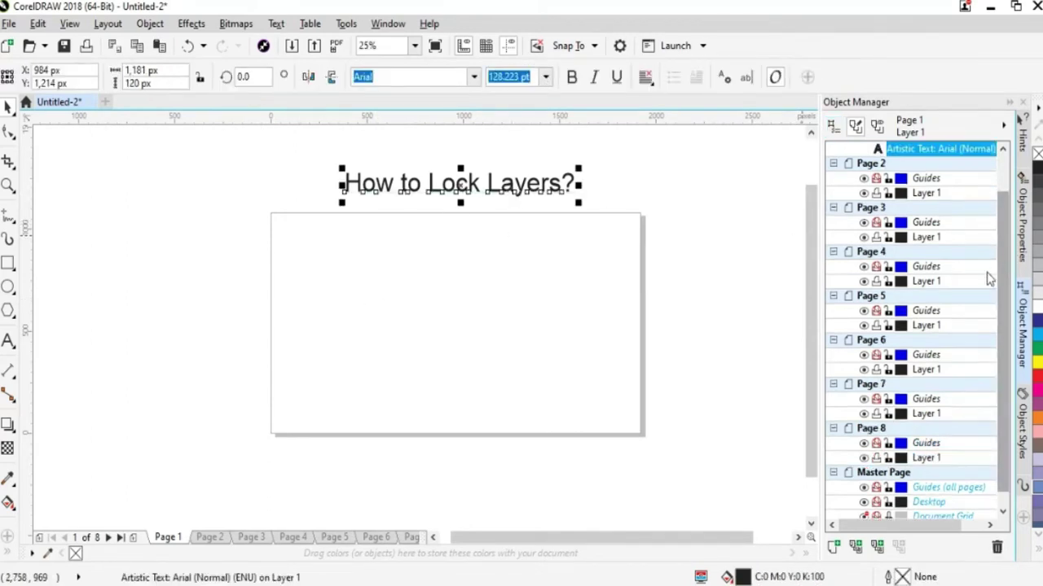
scroll(1007, 249, up, 2)
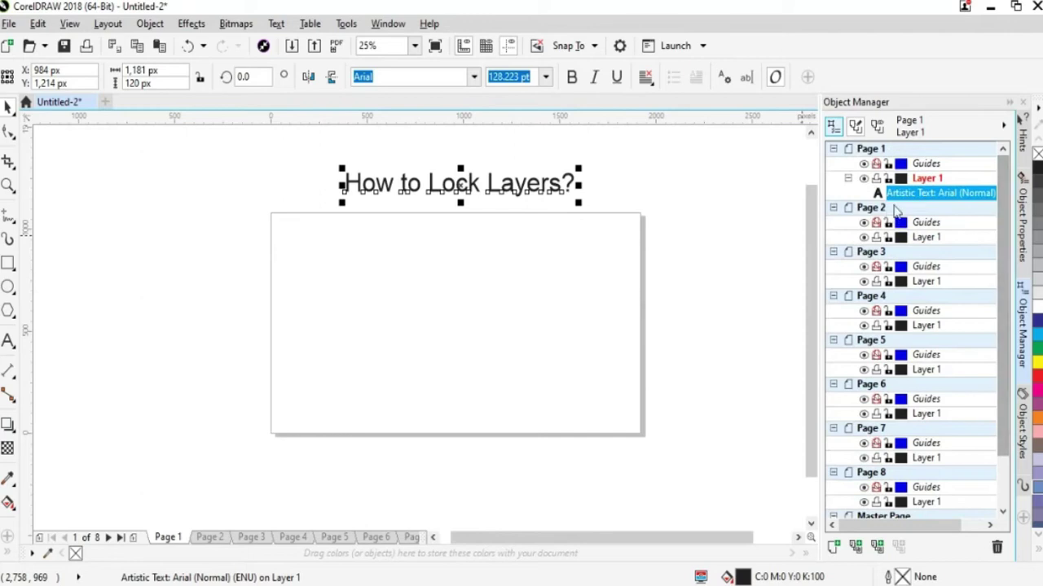
Make Page 1's Layer 1 active and toggle its visibility off and back on
click(923, 164)
click(926, 178)
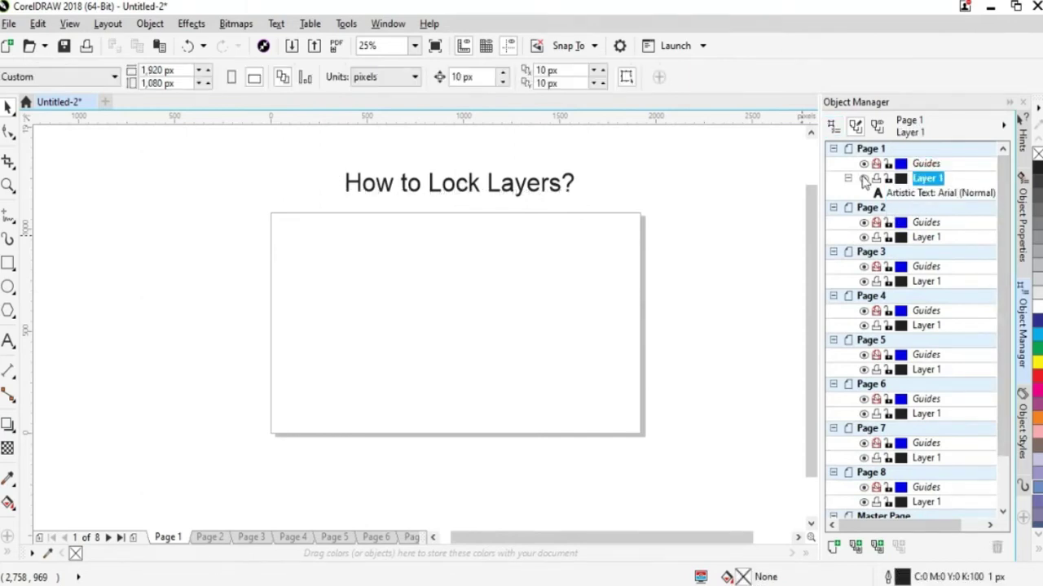
click(865, 180)
click(864, 179)
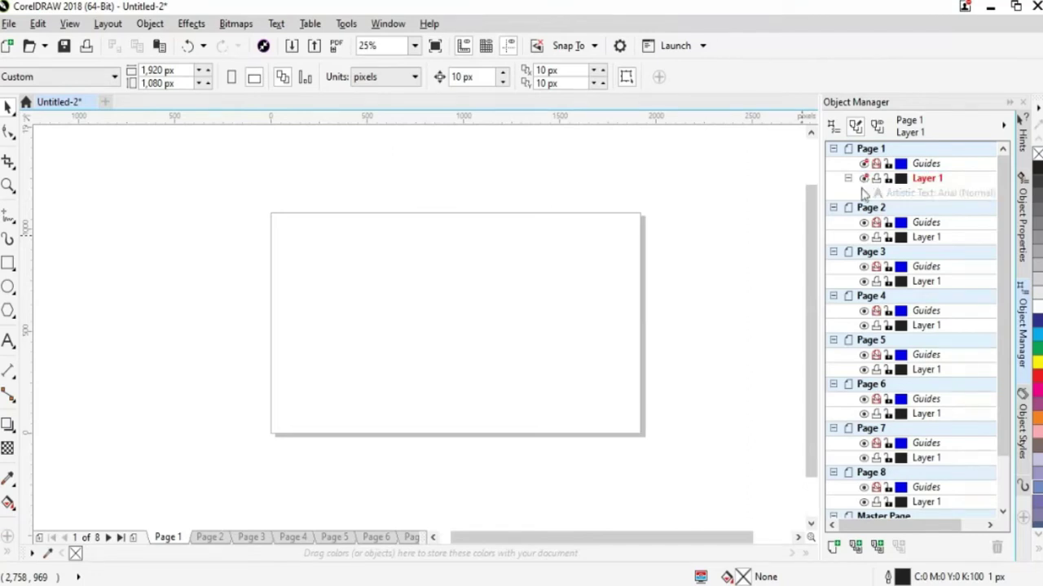
click(864, 179)
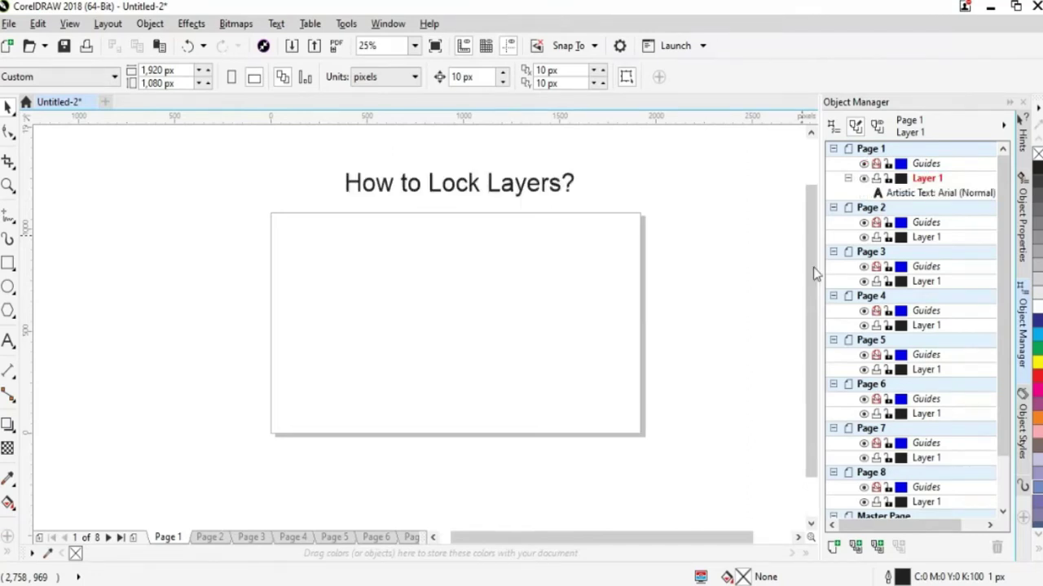
drag(1002, 375, 1007, 447)
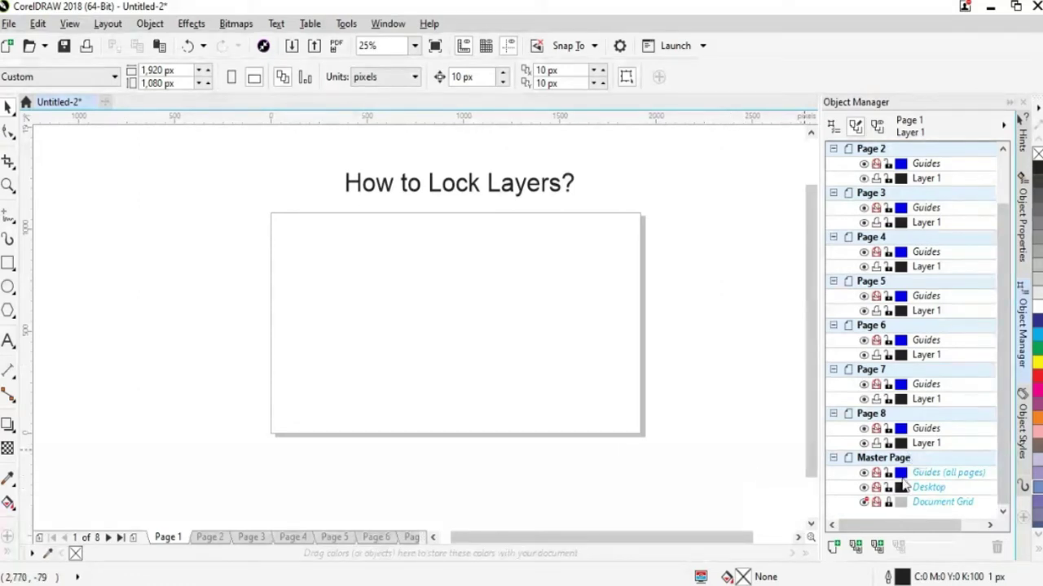
Draw an 860 × 384 px rectangle at the page's left-centre and fill it C20 M20 Y0 K0 lavender
click(7, 263)
drag(343, 262, 510, 342)
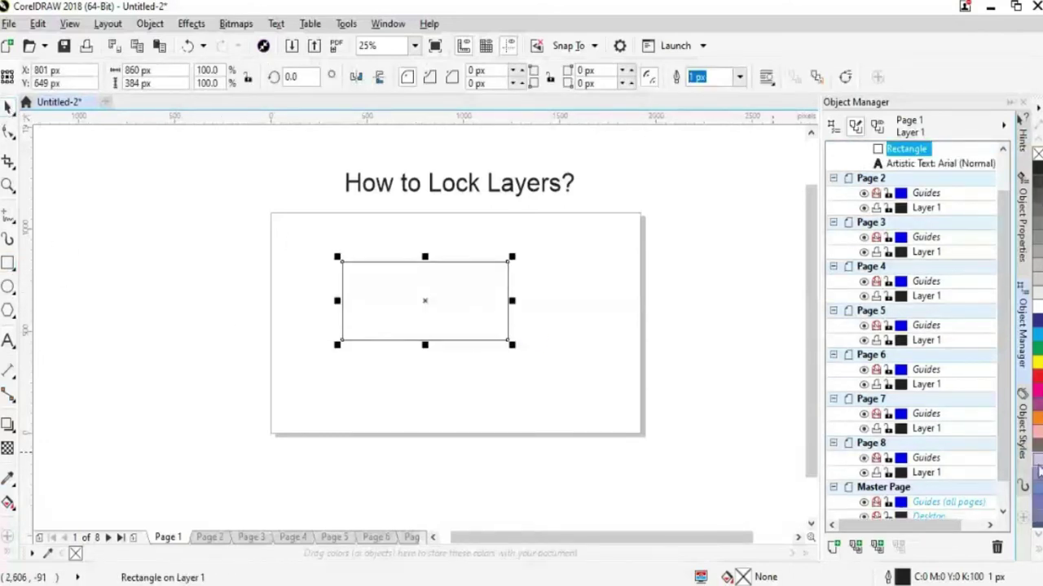
click(1037, 463)
scroll(1004, 461, down, 2)
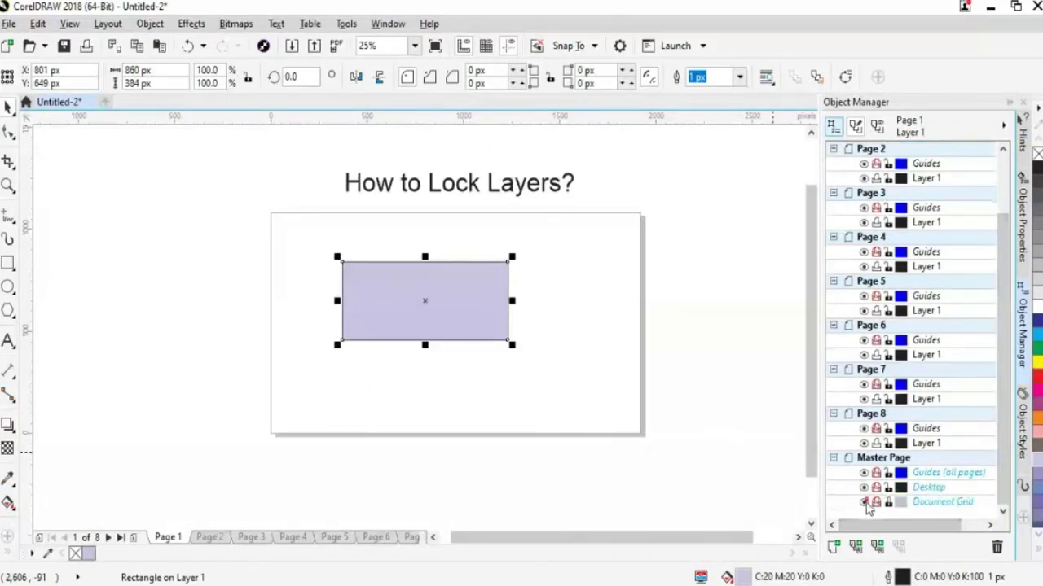
Toggle the Document Grid visibility in the Object Manager to show it over the canvas
click(865, 502)
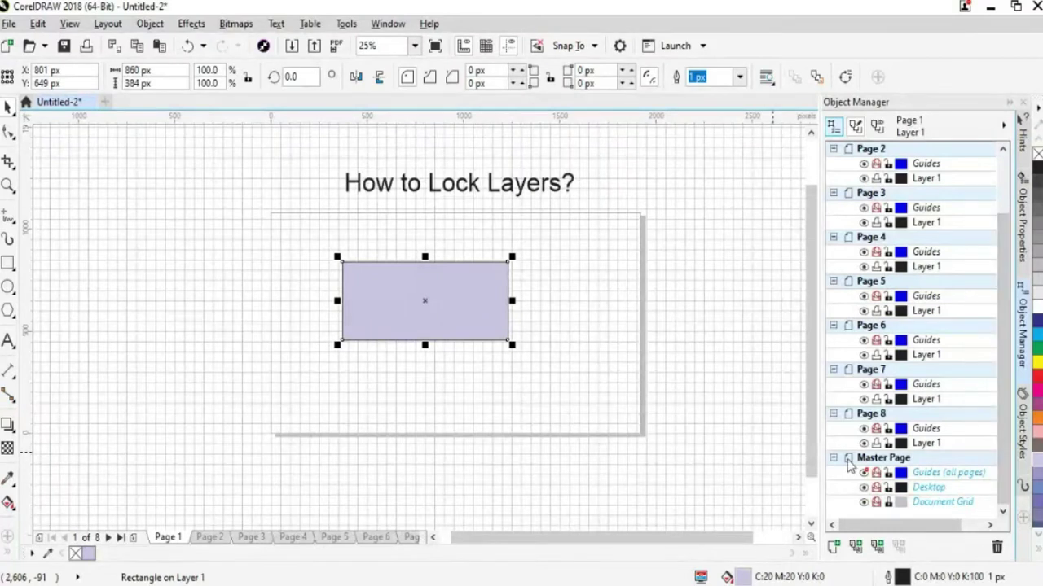
scroll(862, 487, up, 2)
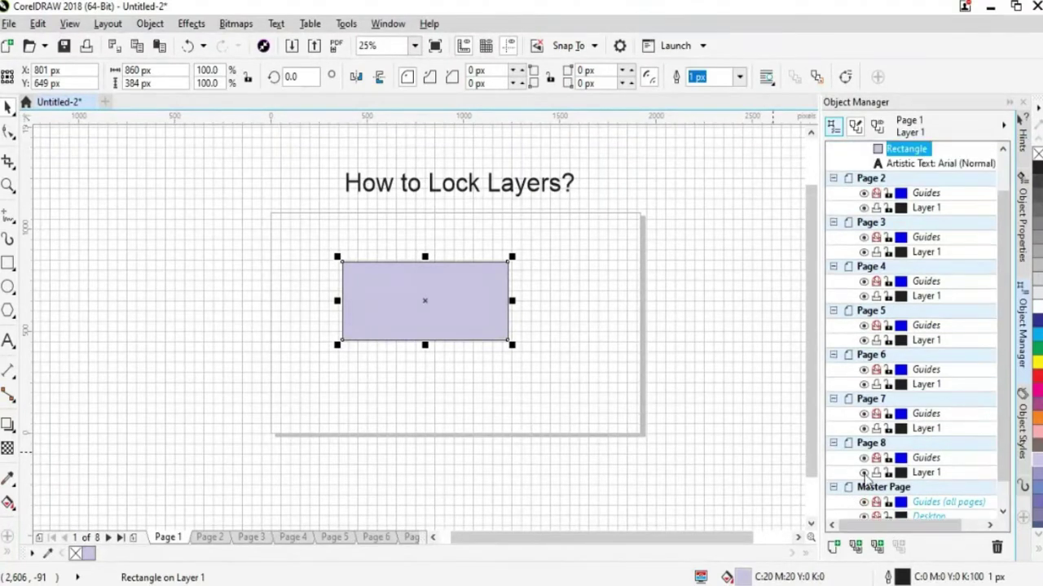
scroll(1002, 486, down, 1)
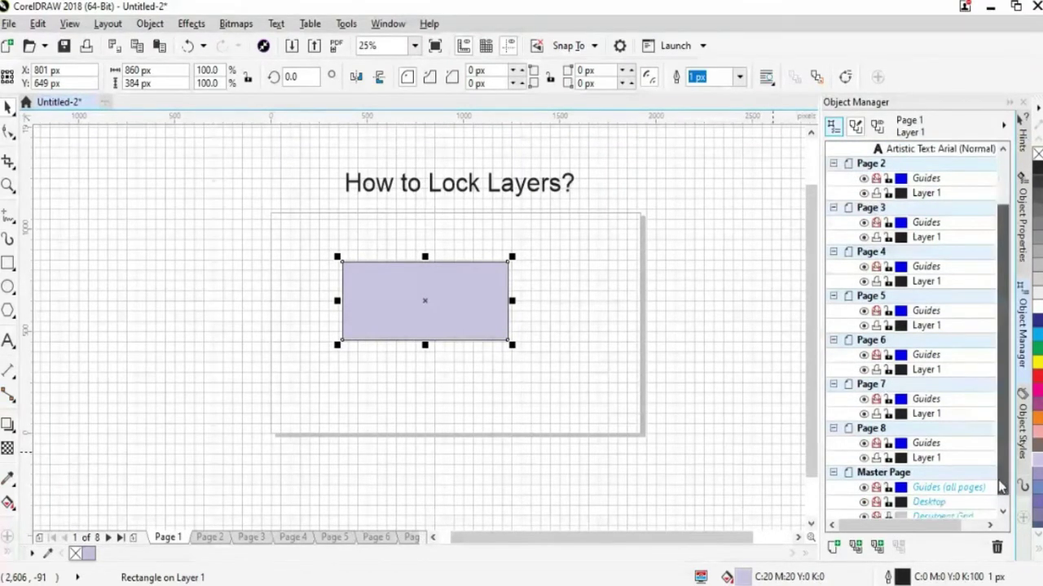
scroll(1001, 487, up, 1)
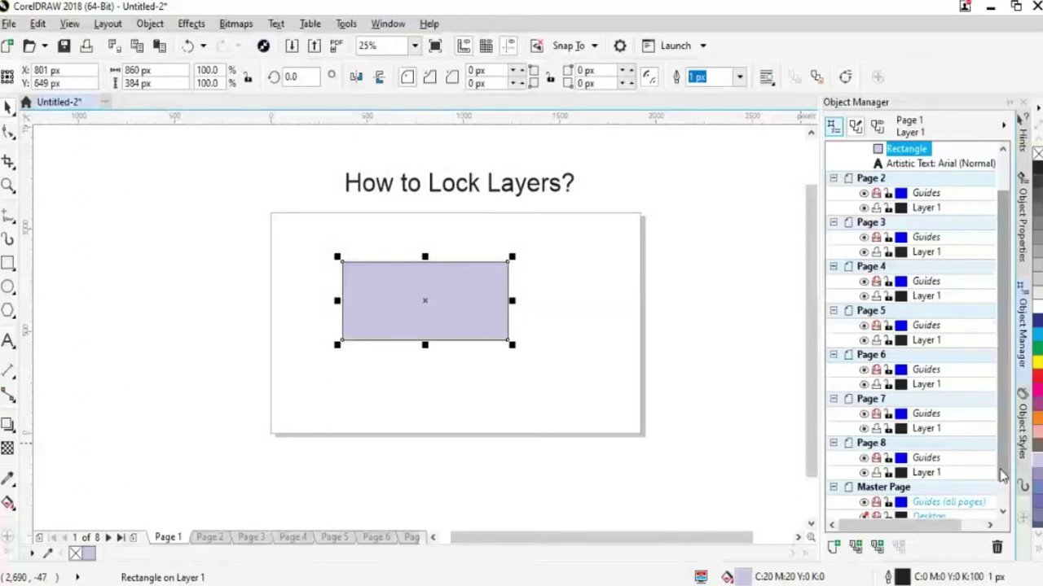
scroll(1001, 476, down, 2)
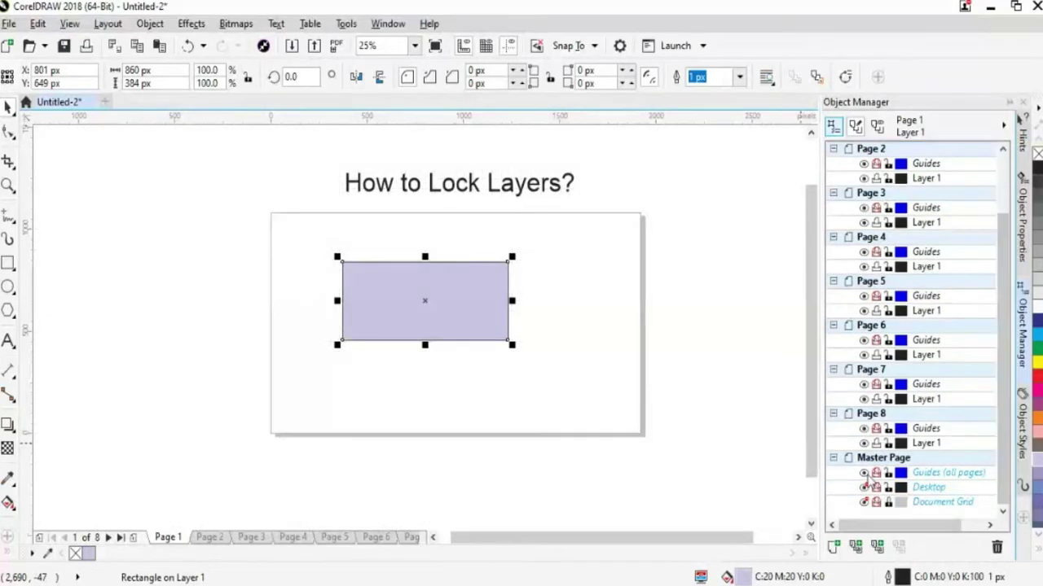
scroll(1001, 472, up, 2)
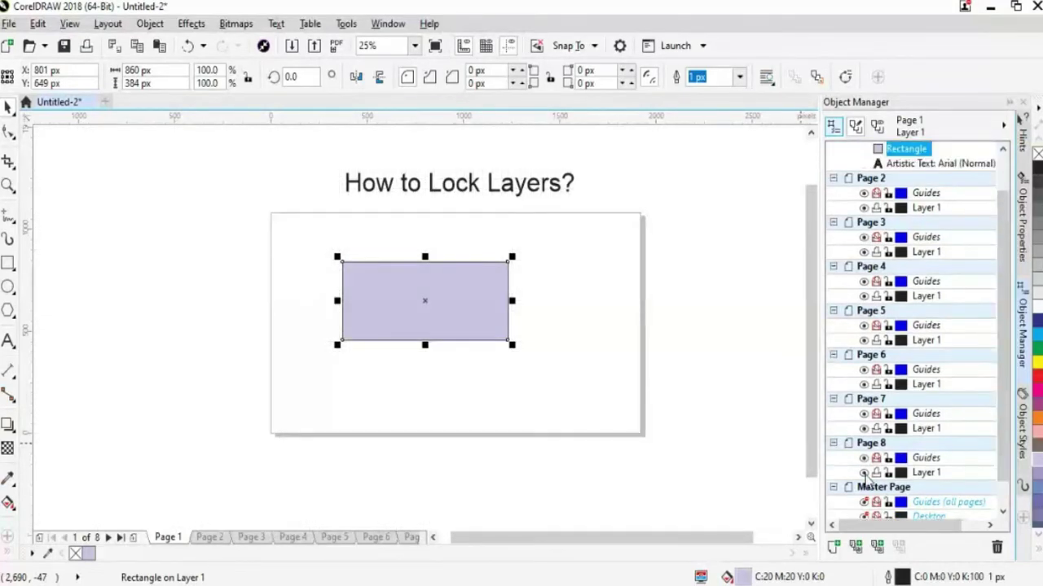
scroll(1003, 460, down, 2)
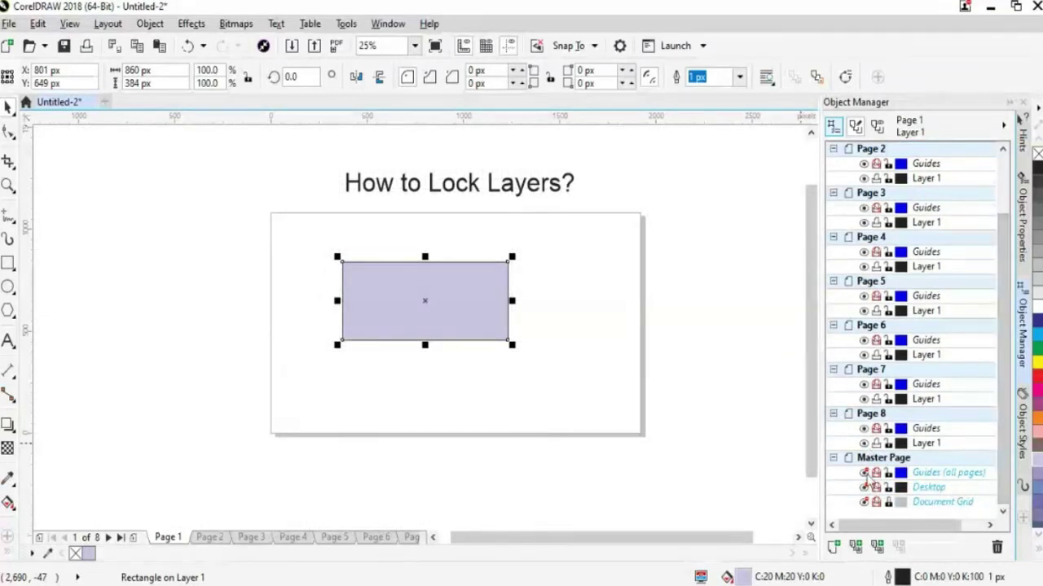
Drag the lavender rectangle up and left to X 681 px, Y 740 px
drag(490, 330, 469, 309)
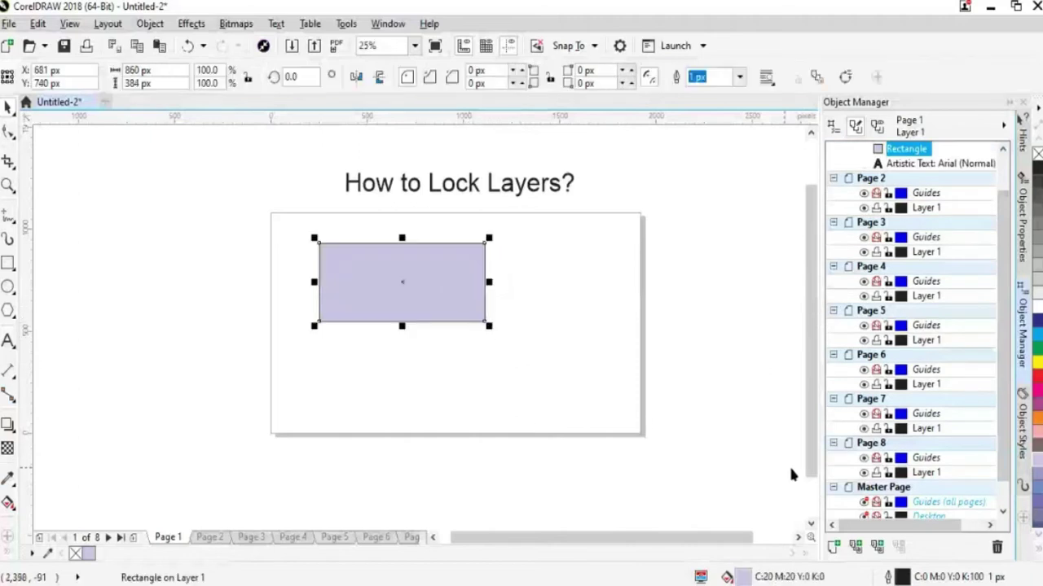
scroll(1007, 494, down, 2)
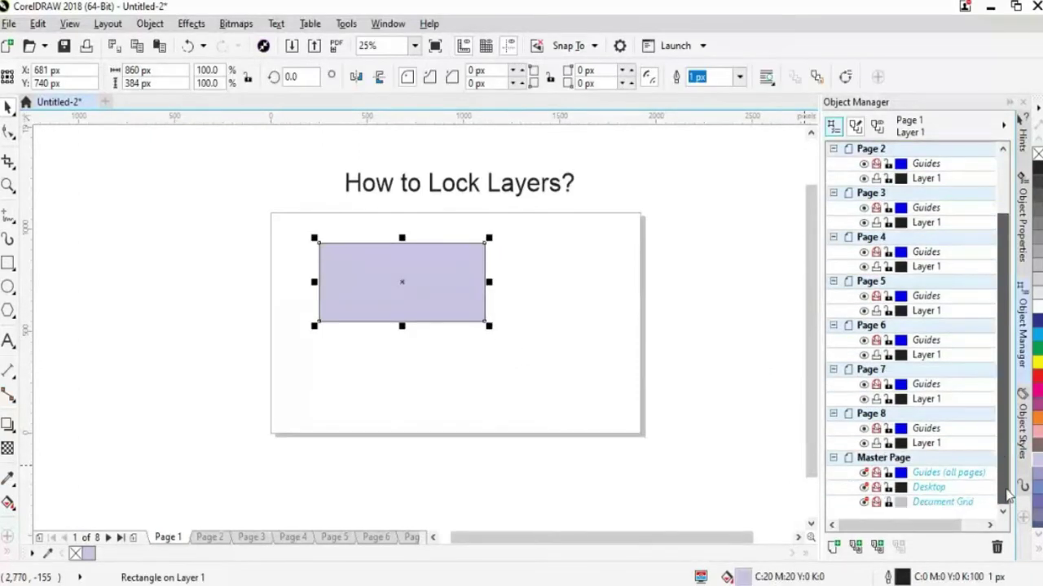
drag(1009, 440, 1016, 324)
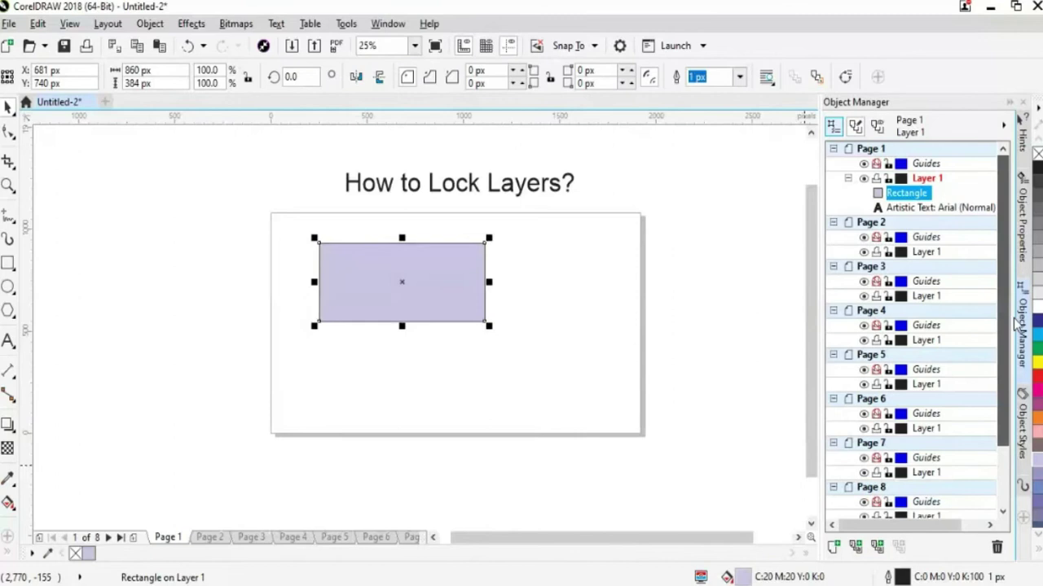
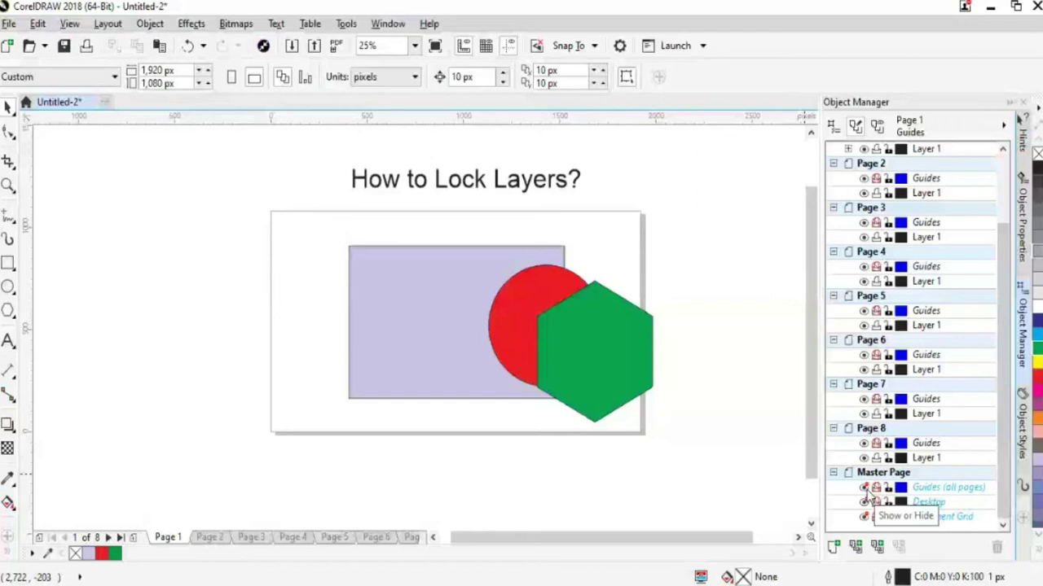
Toggle the Master Page's Document Grid off and back on so the grid shows on the page
click(864, 516)
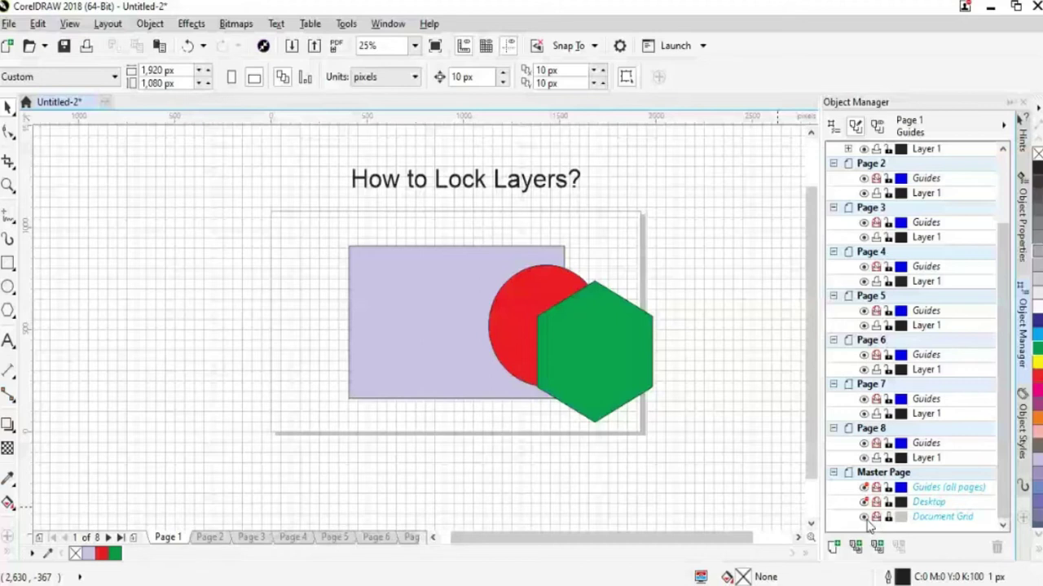
click(863, 517)
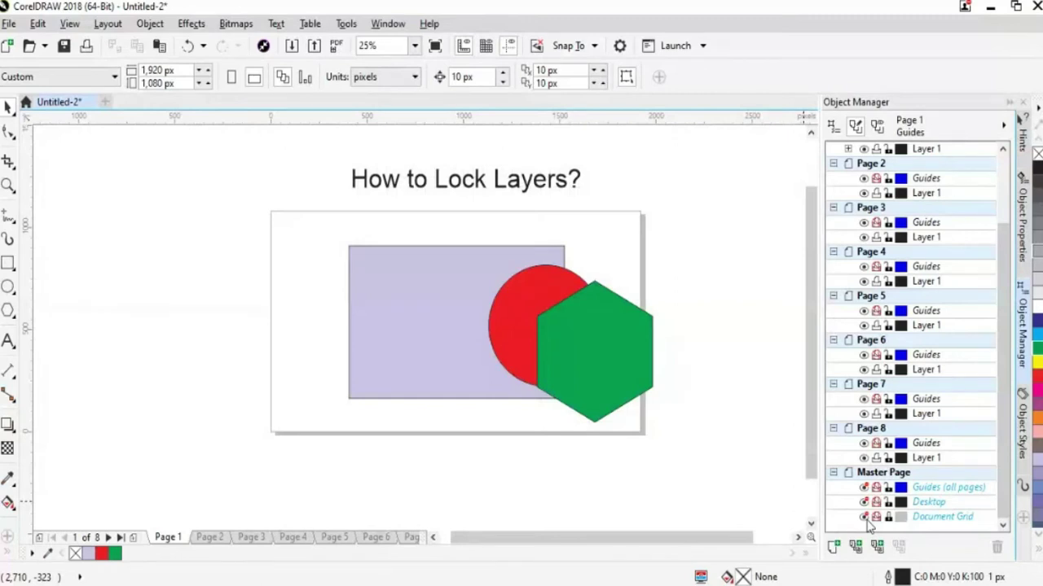
click(864, 518)
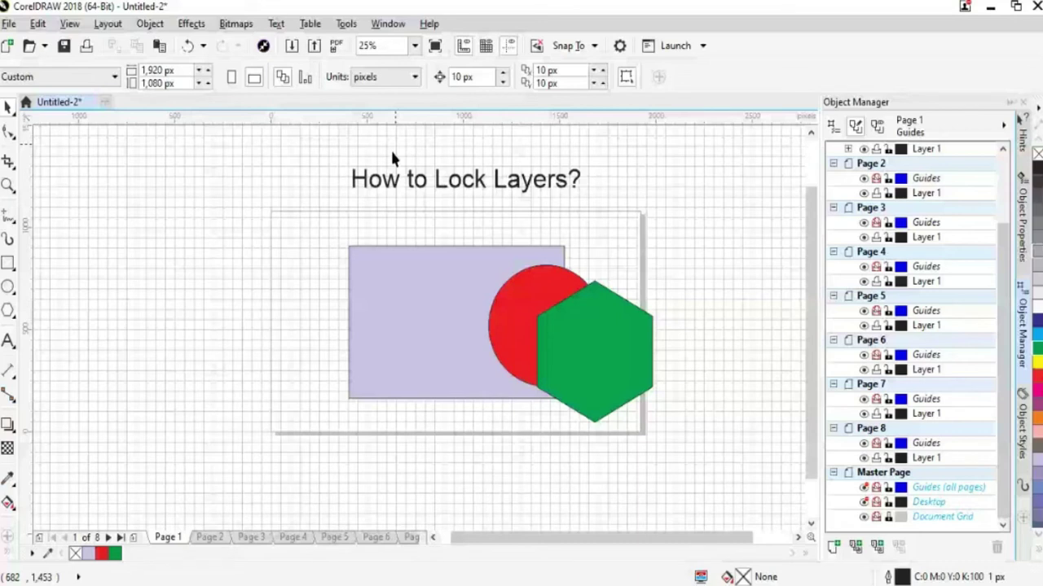
Move the red circle off the page to the right and the green hexagon over the lilac rectangle
drag(698, 538, 736, 537)
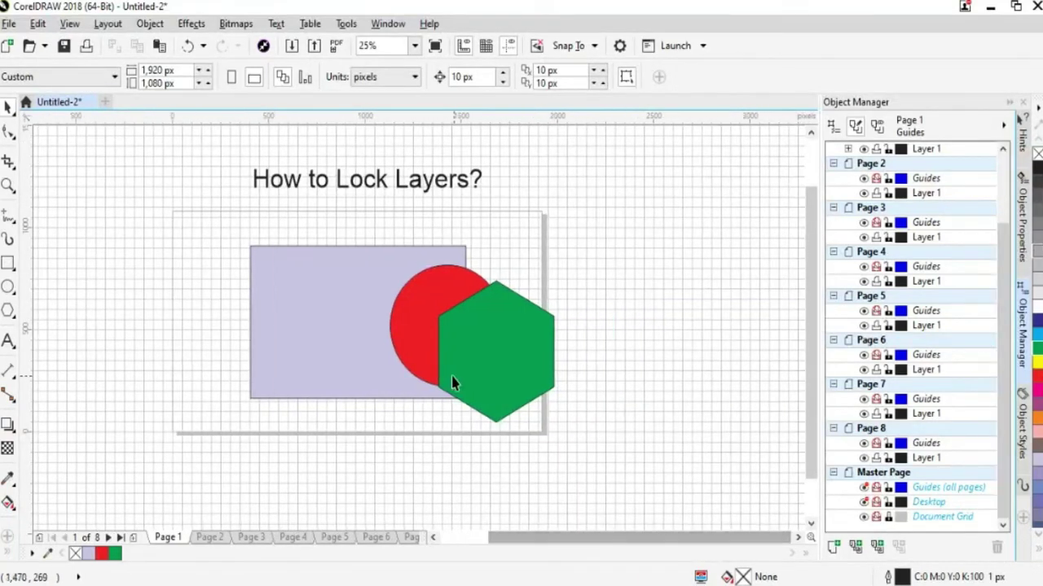
drag(461, 382, 355, 368)
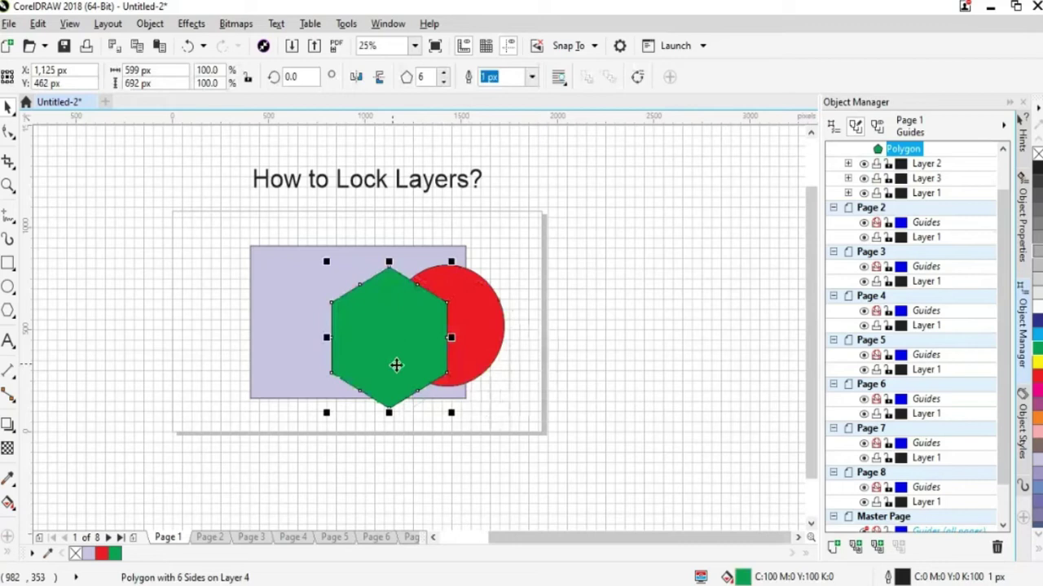
scroll(873, 521, down, 1)
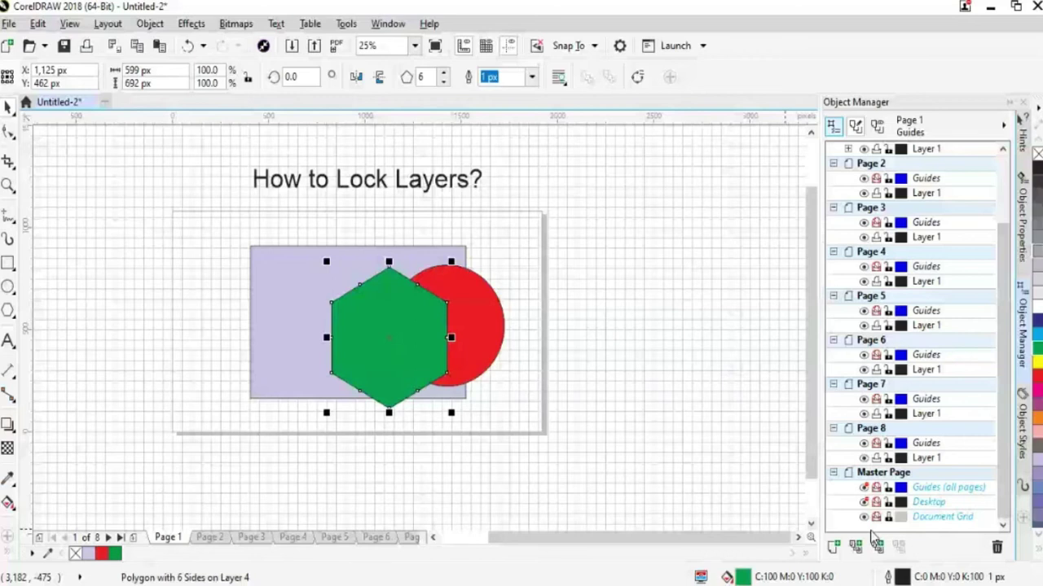
Hide the Document Grid layer in the Object Manager
click(863, 516)
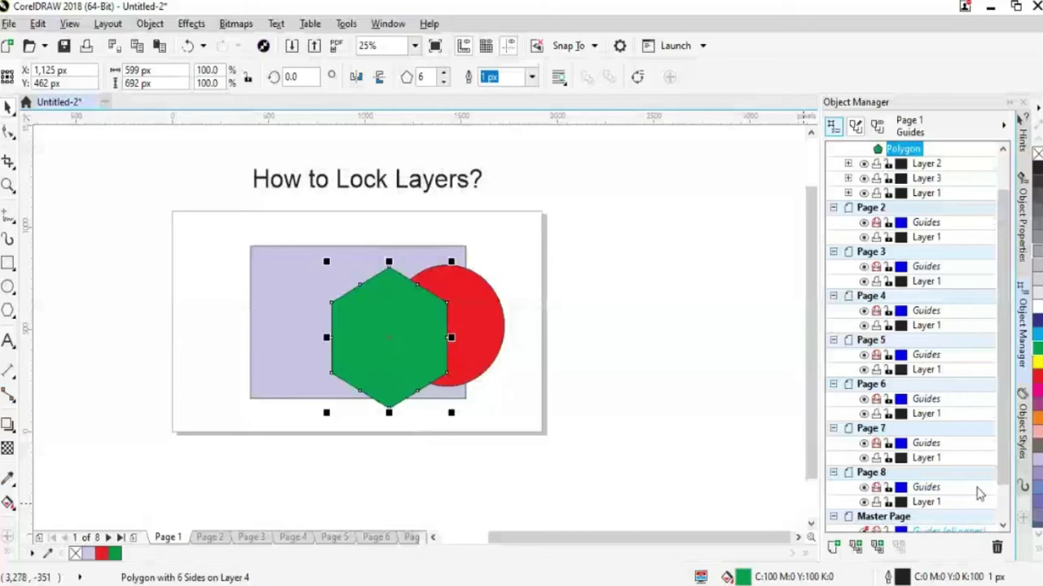
click(865, 521)
click(865, 521)
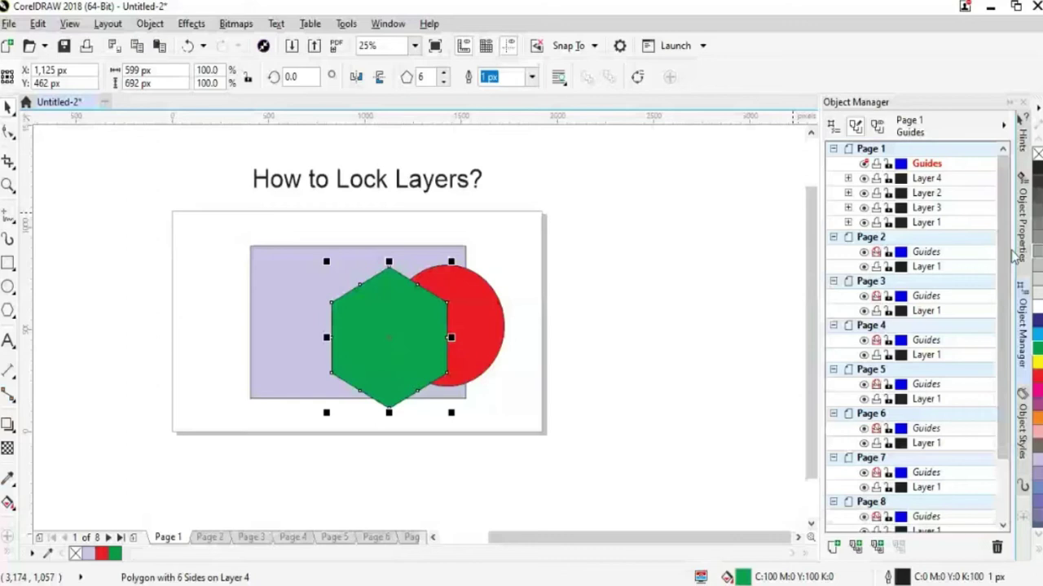
Select the green hexagon together with the lilac rectangle
click(722, 414)
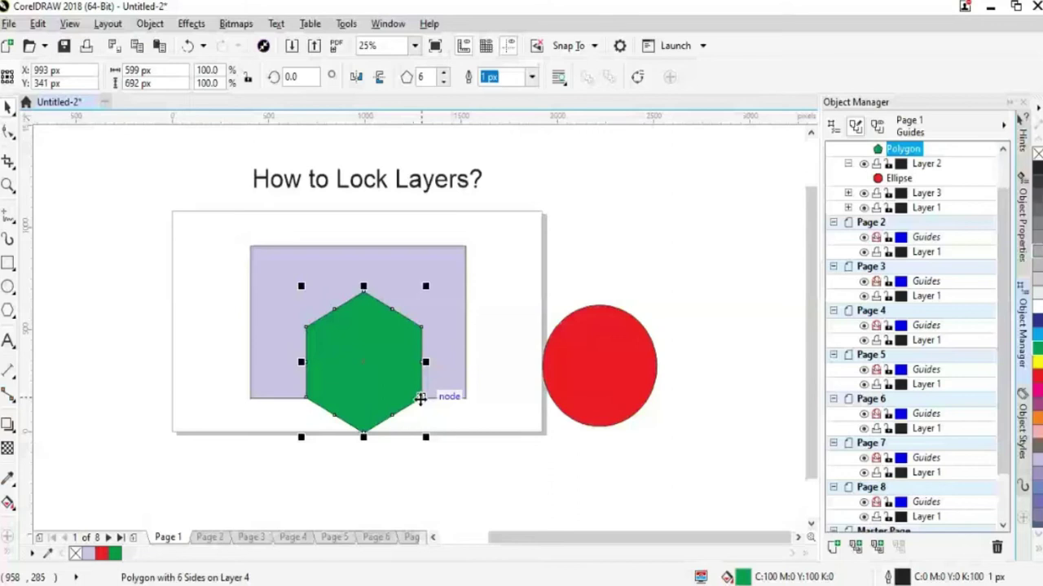
shift+click(444, 374)
click(149, 22)
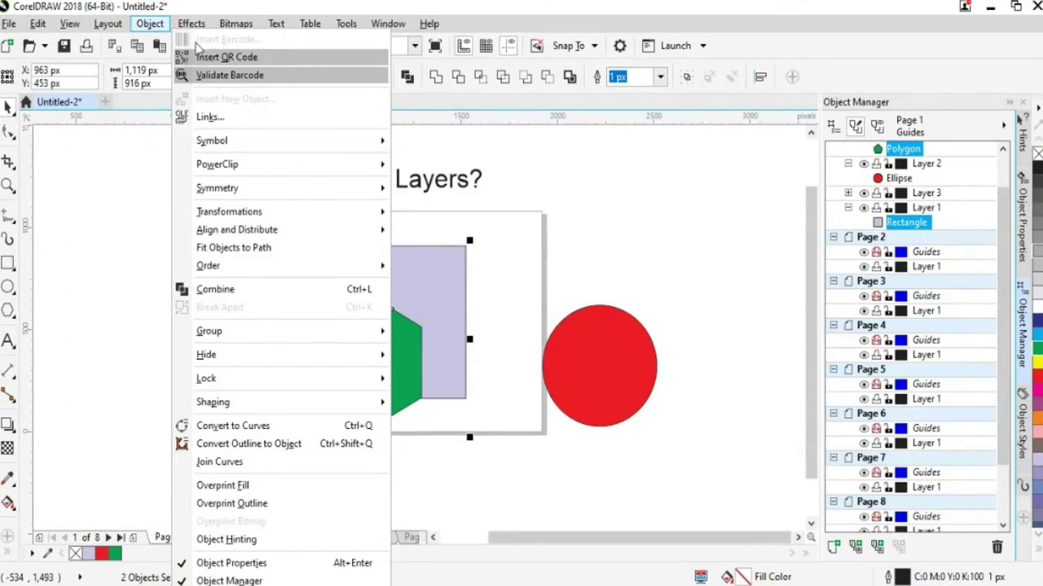
Align the hexagon's left edge with the rectangle's using Object > Align and Distribute > Align Left
click(148, 24)
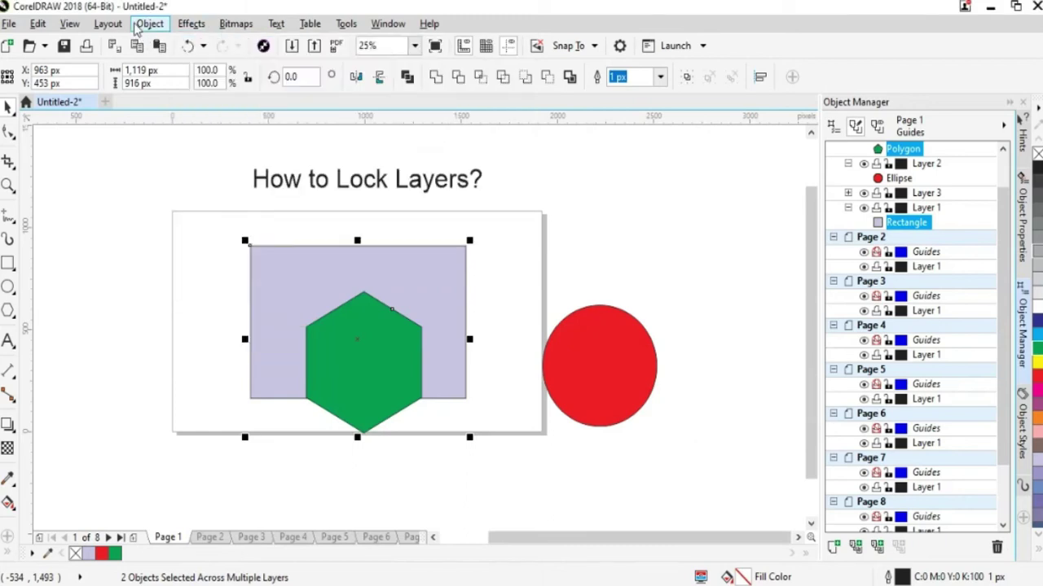
click(148, 24)
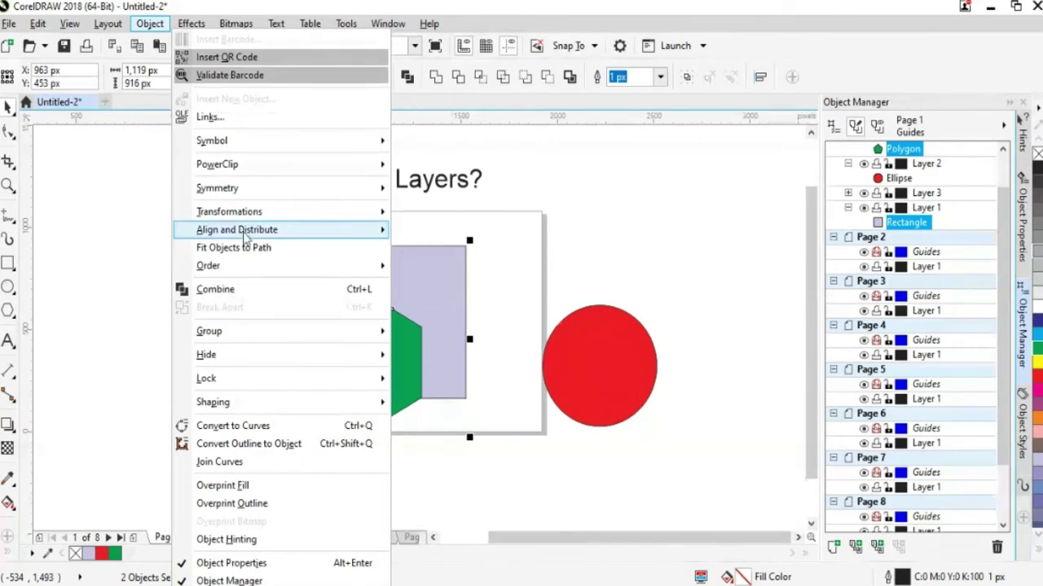
mouse_move(244, 235)
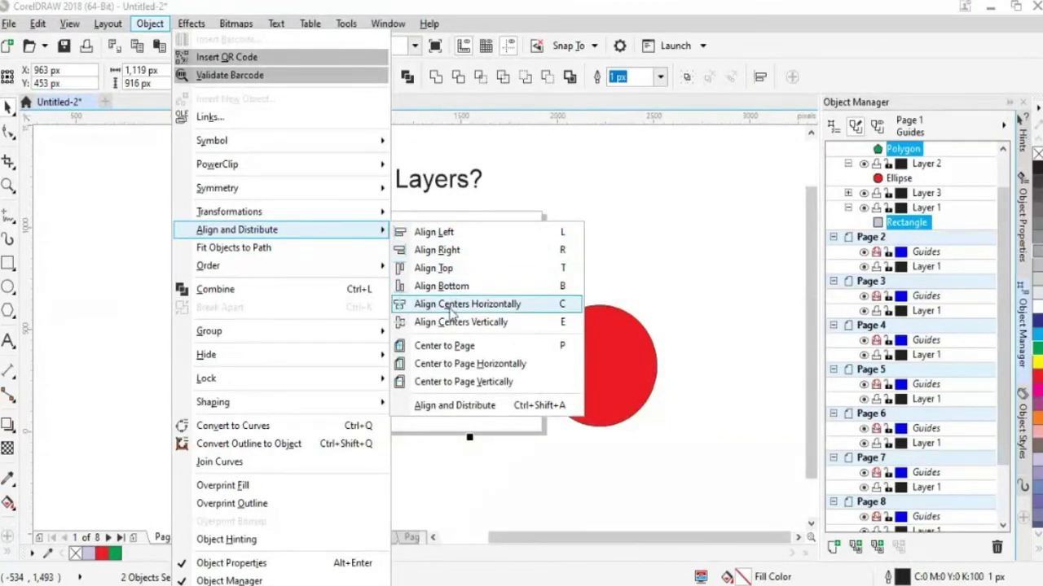
click(429, 235)
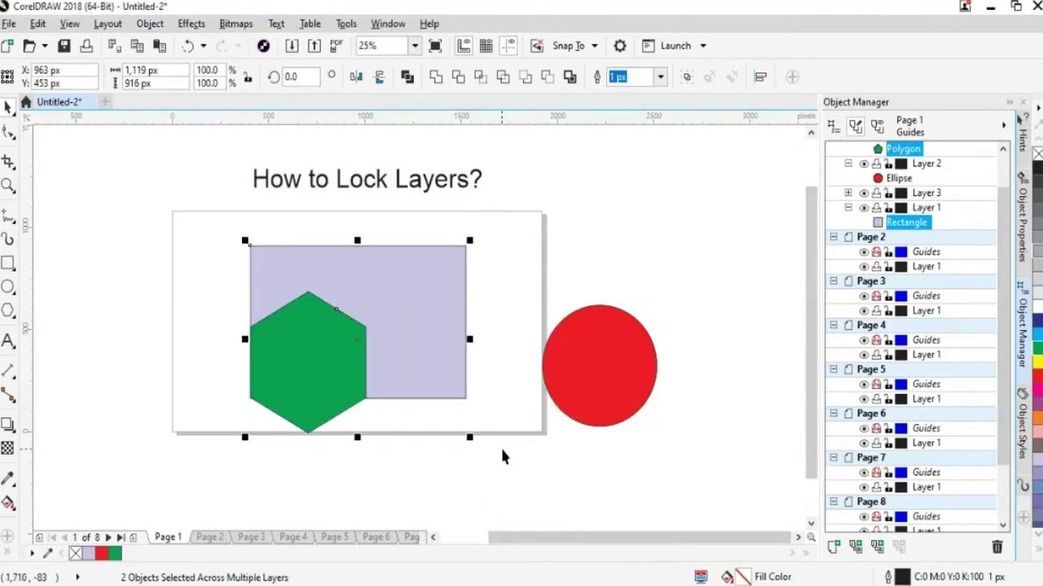
Reselect the hexagon and rectangle, then dismiss the Object menu and clear the selection
shift+click(417, 294)
shift+click(418, 295)
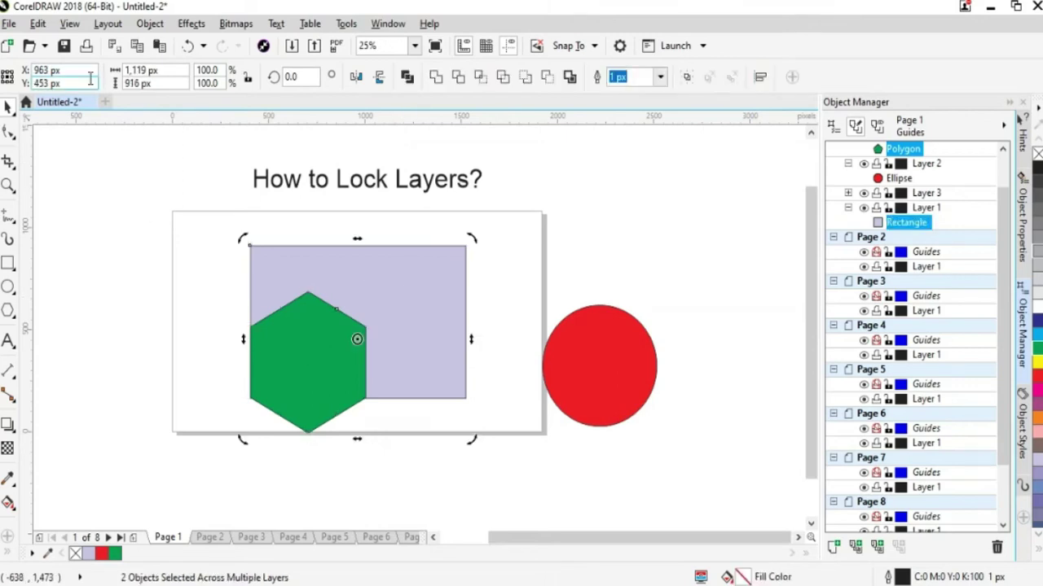
click(150, 23)
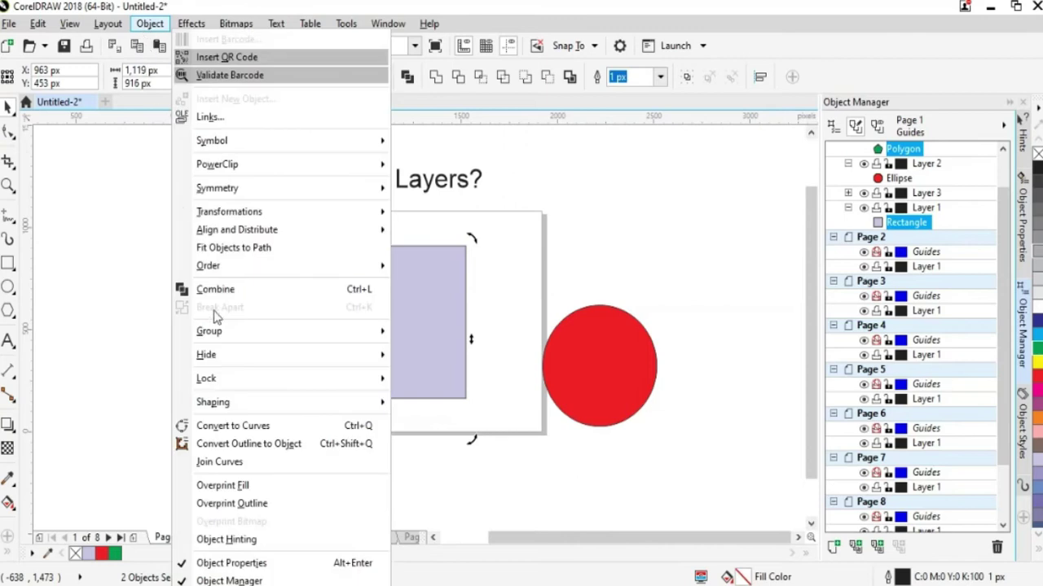
mouse_move(206, 264)
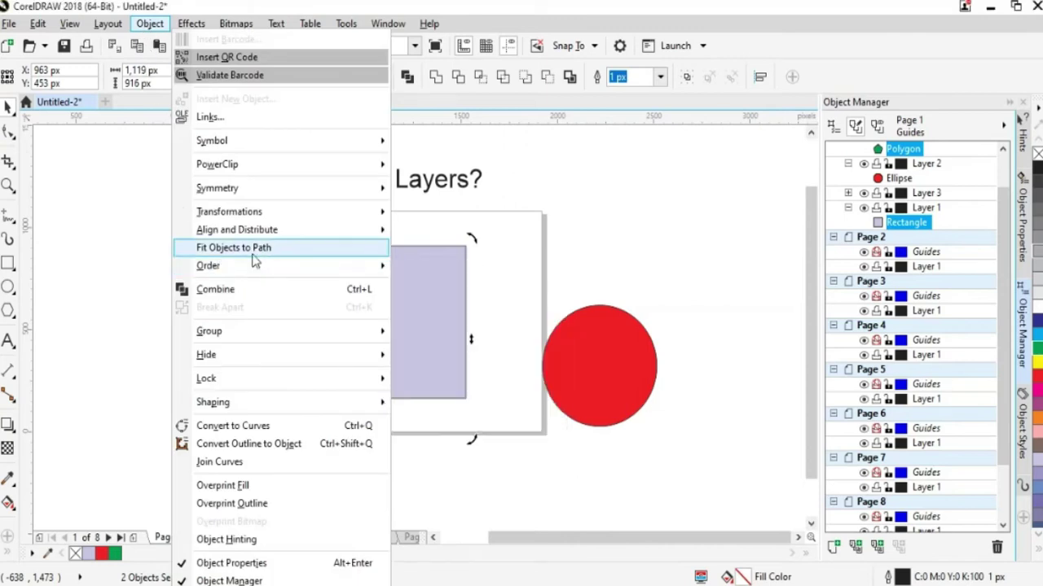
click(125, 257)
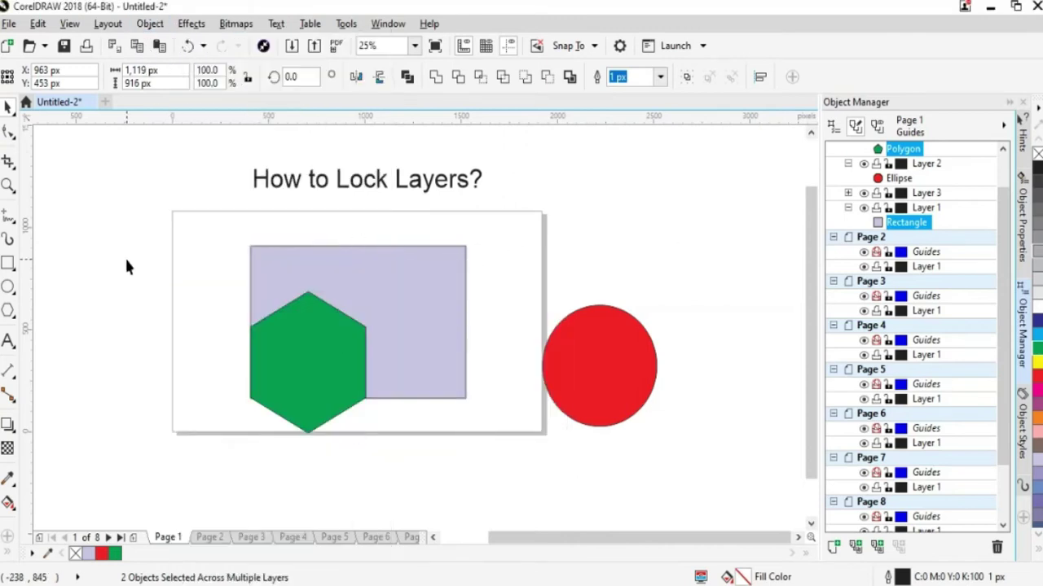
click(125, 258)
Browse the Object and Window menus without choosing a command
click(148, 24)
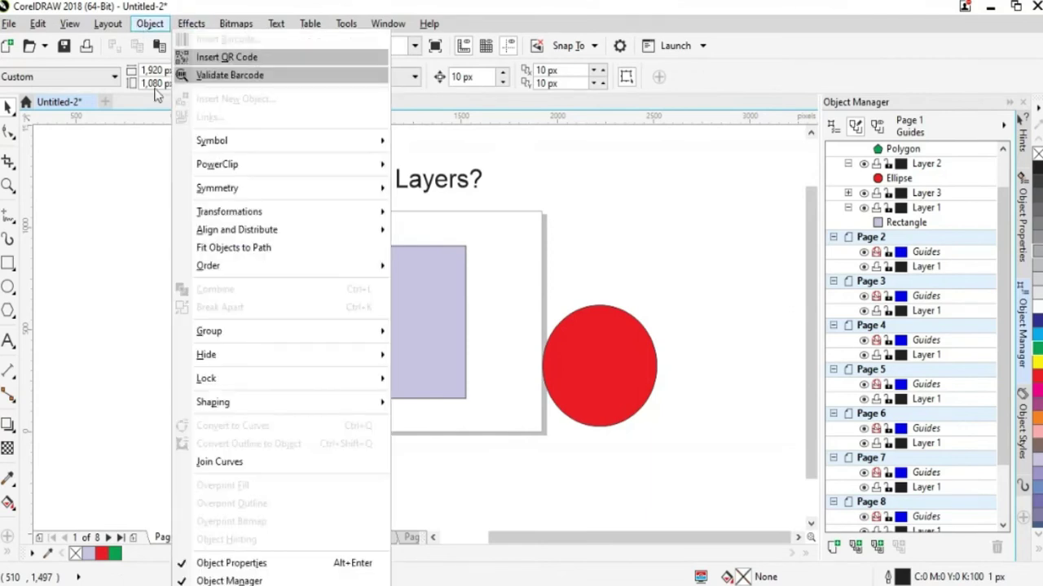
click(388, 24)
click(608, 205)
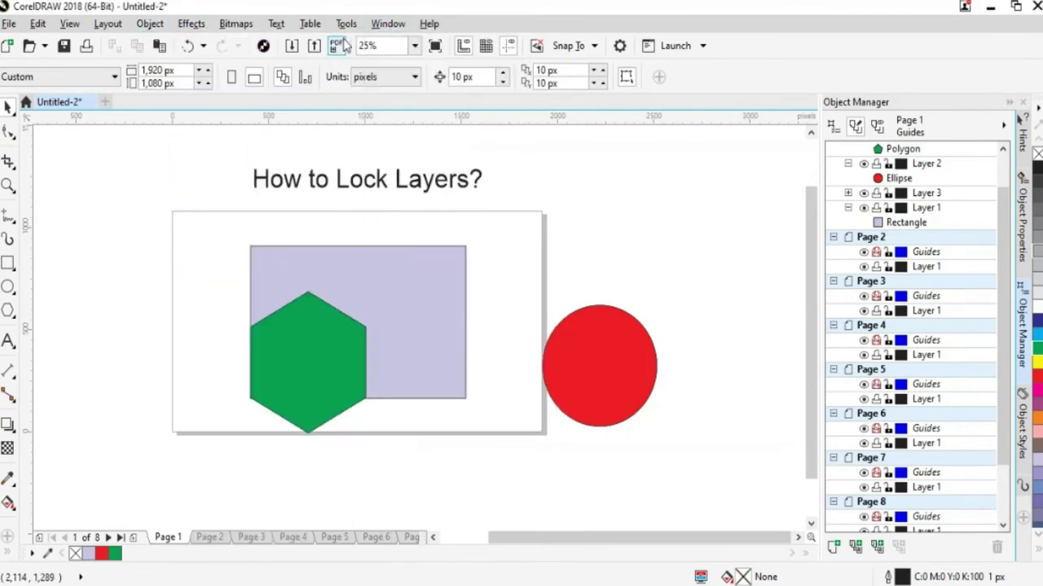
Look at the Tools > Options customization settings and close them with Escape
click(350, 24)
click(400, 63)
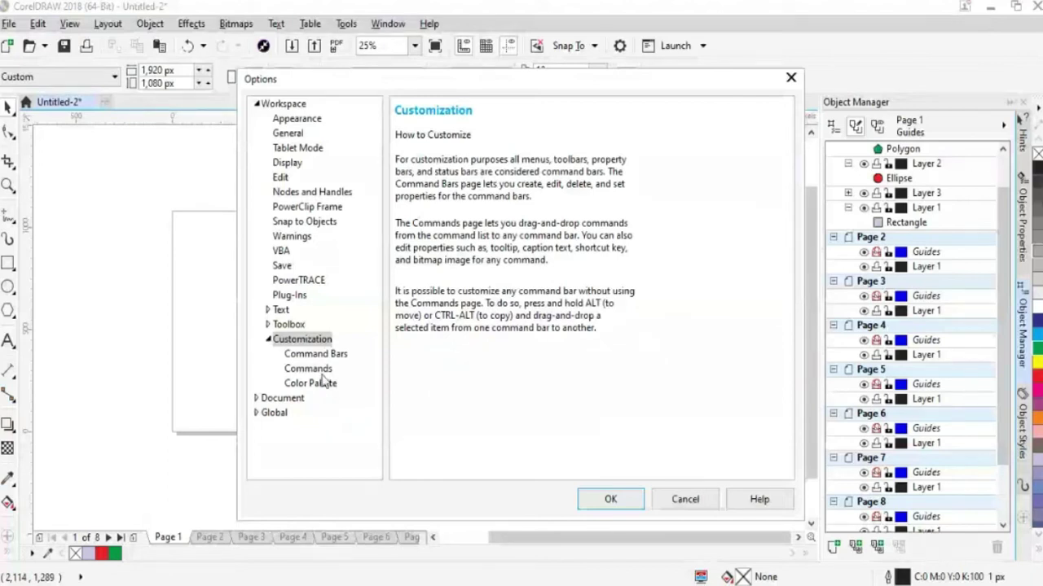
key(Escape)
Open the Align and Distribute docker and select the green hexagon with Tab
click(389, 25)
mouse_move(444, 241)
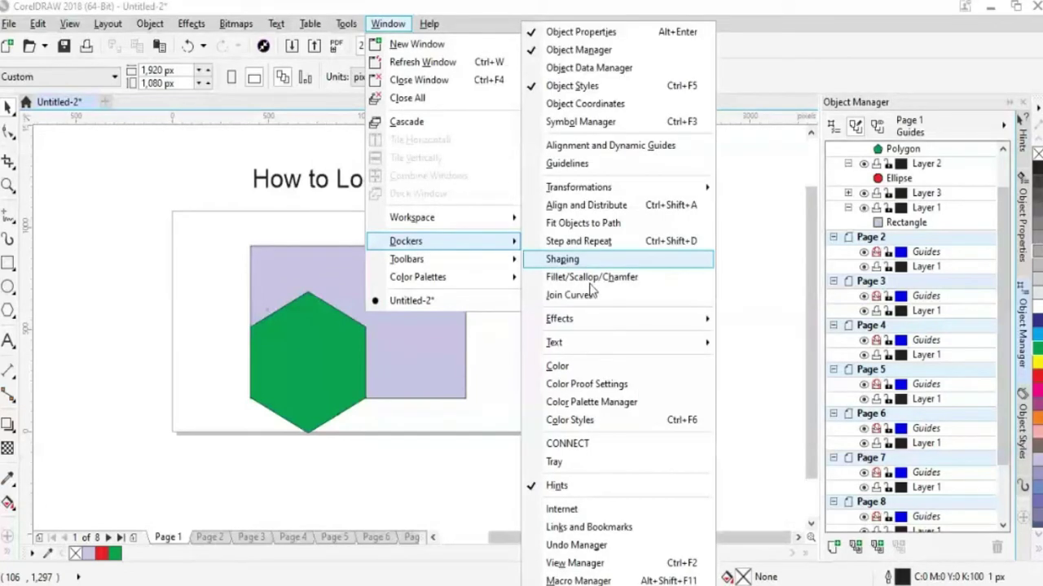
click(600, 205)
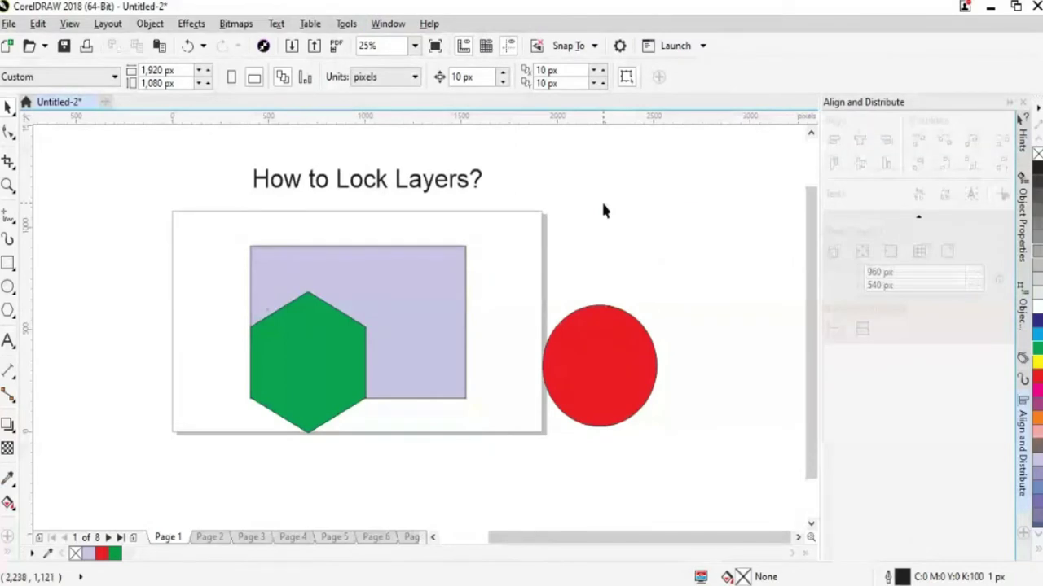
key(Tab)
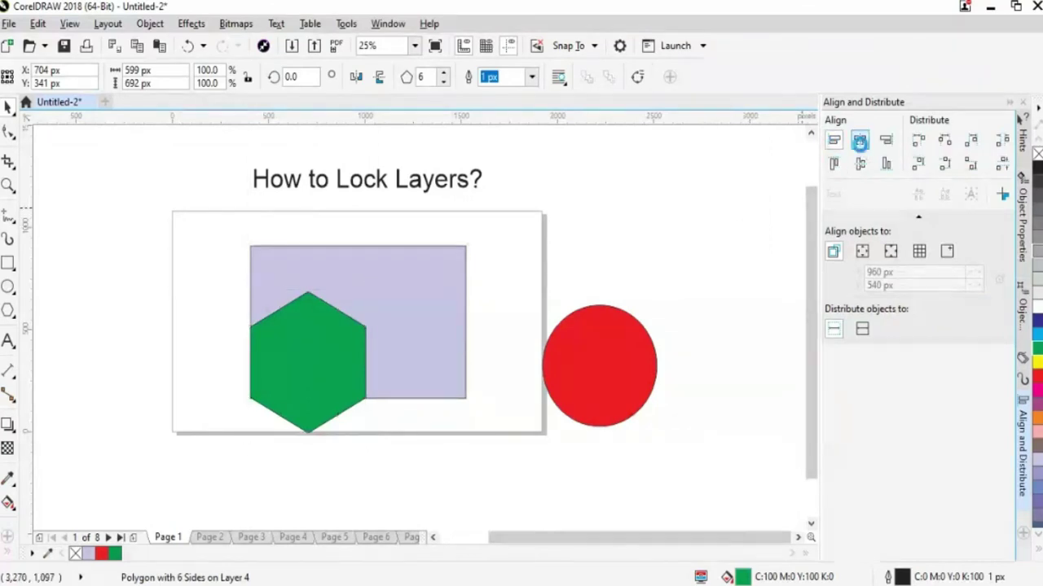
Select the lilac rectangle and green hexagon and align their tops with T
click(458, 398)
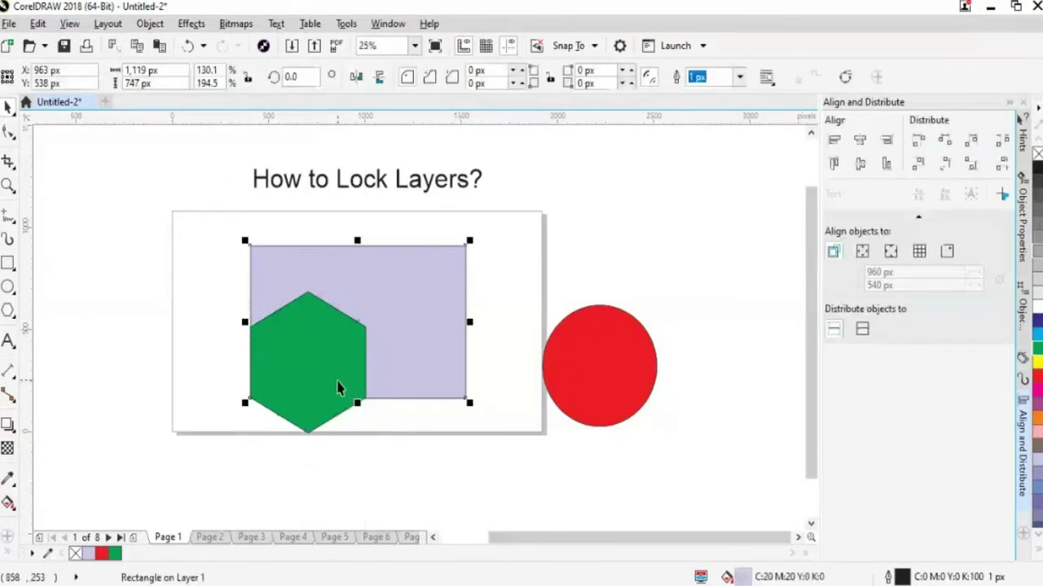
shift+click(341, 383)
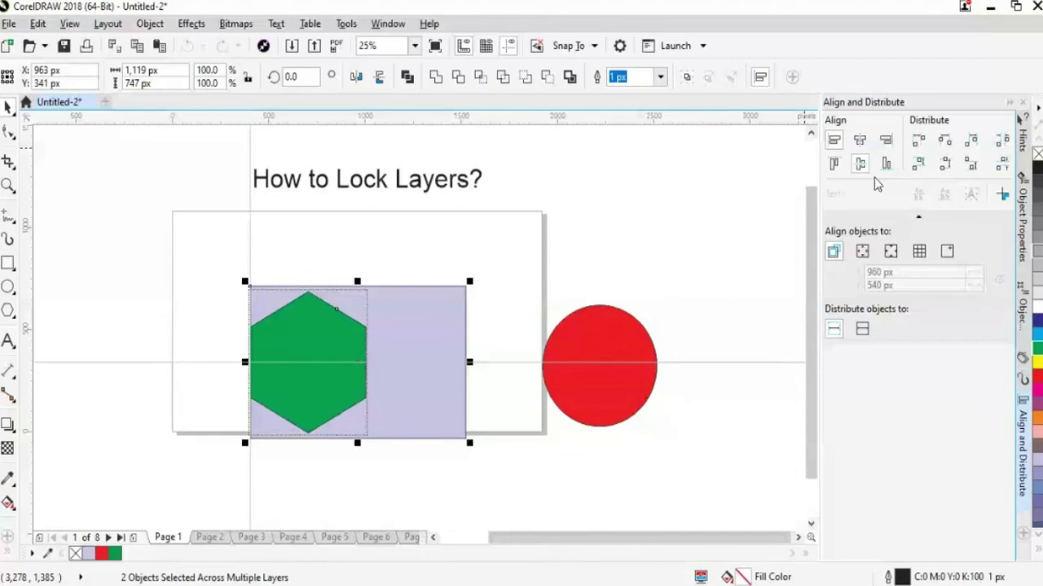
key(t)
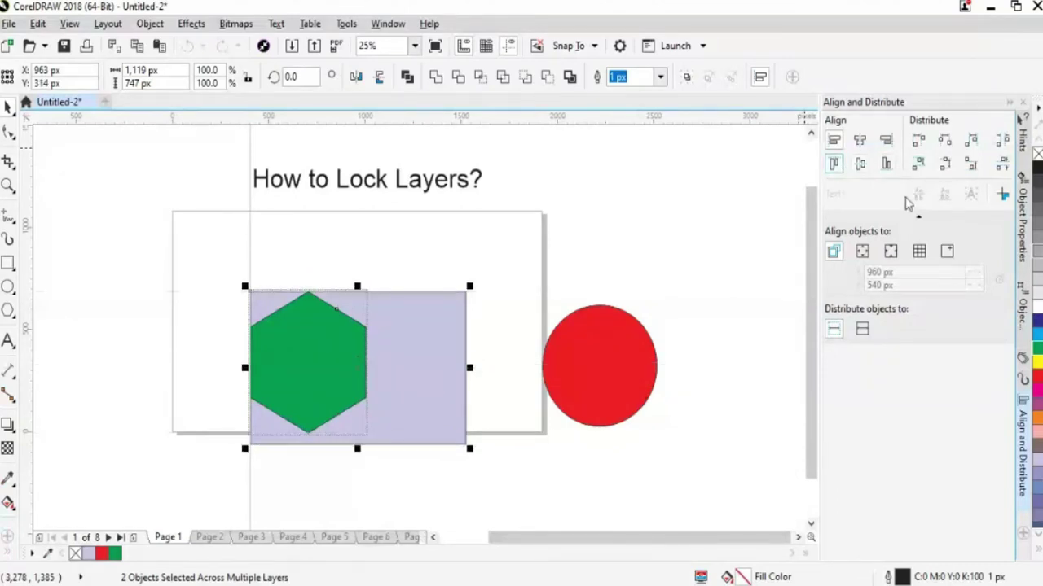
click(943, 140)
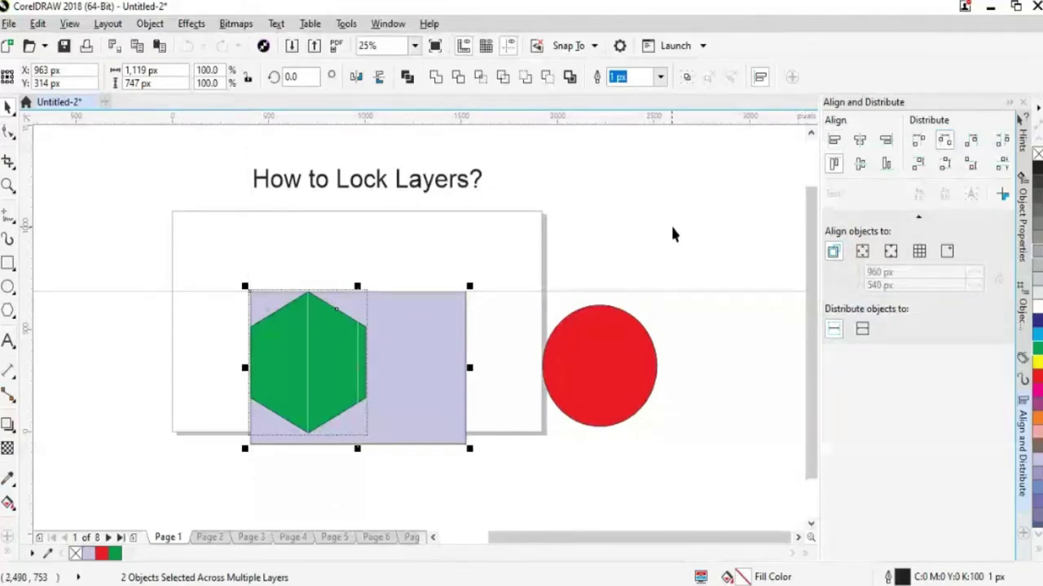
click(673, 233)
Undo a trial move of the hexagon and set alignment relative to the document grid
drag(305, 426, 283, 307)
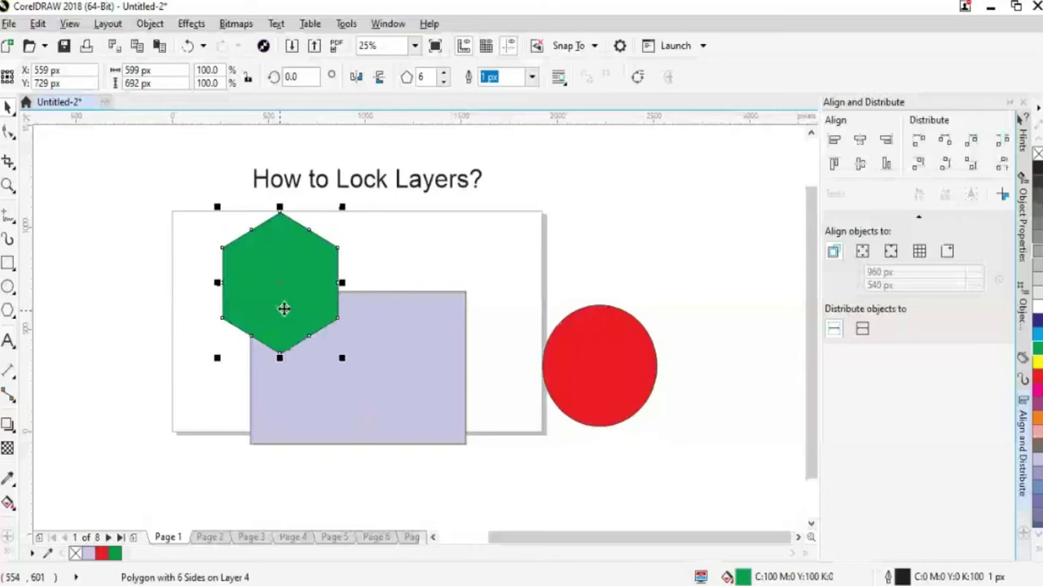
key(ctrl+z)
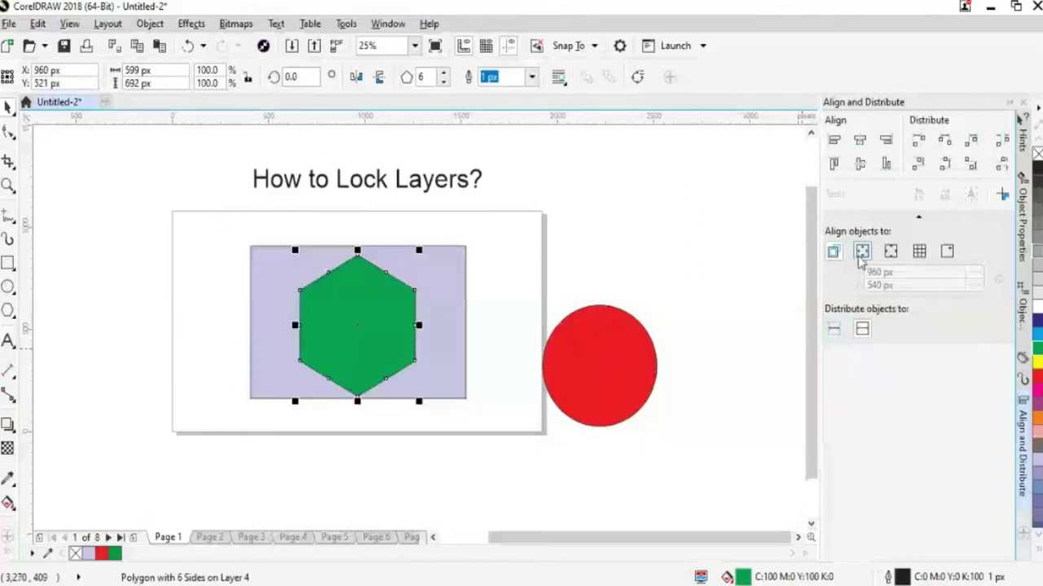
click(919, 251)
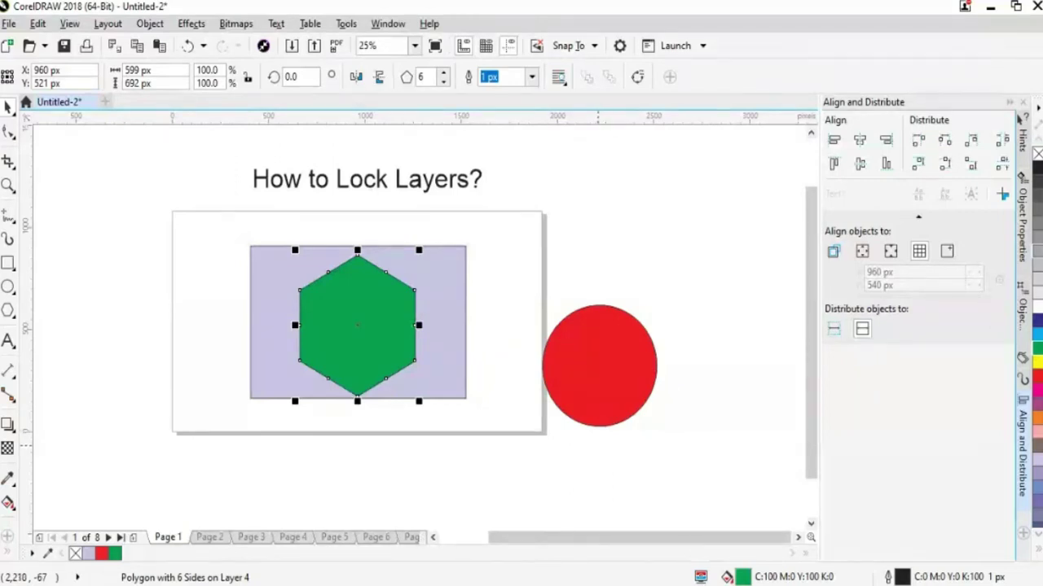
Move the green hexagon to the left edge of the page
click(366, 343)
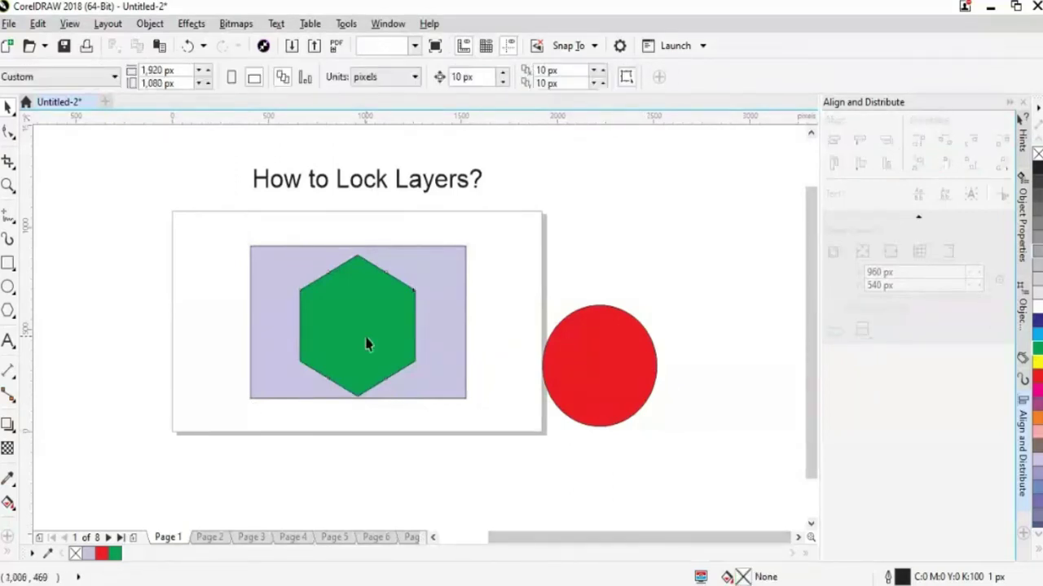
click(367, 344)
click(586, 482)
drag(318, 328, 183, 327)
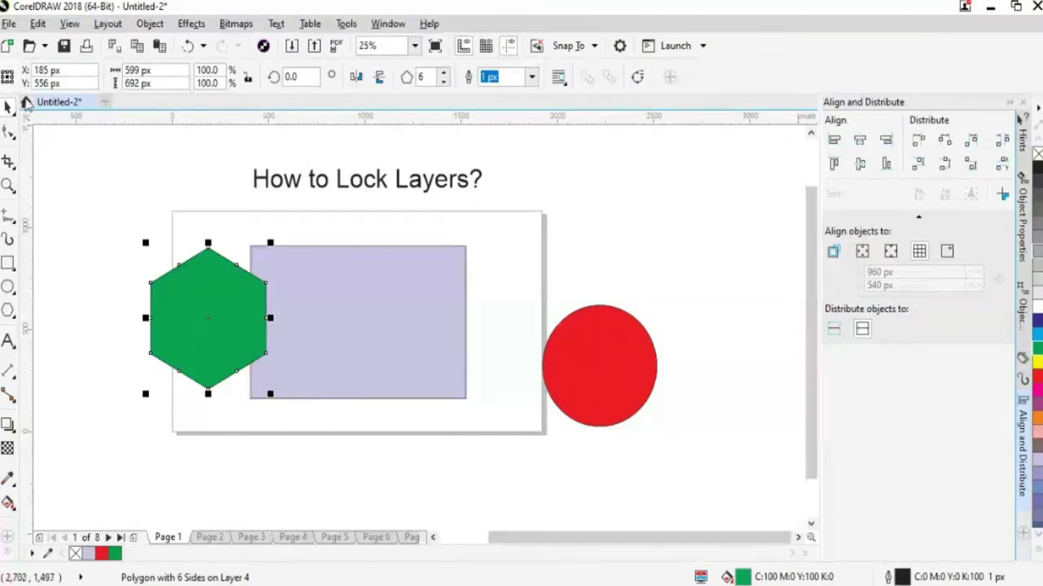
Drag the hexagon back to the rectangle's centre and the red circle onto the rectangle behind it
click(438, 385)
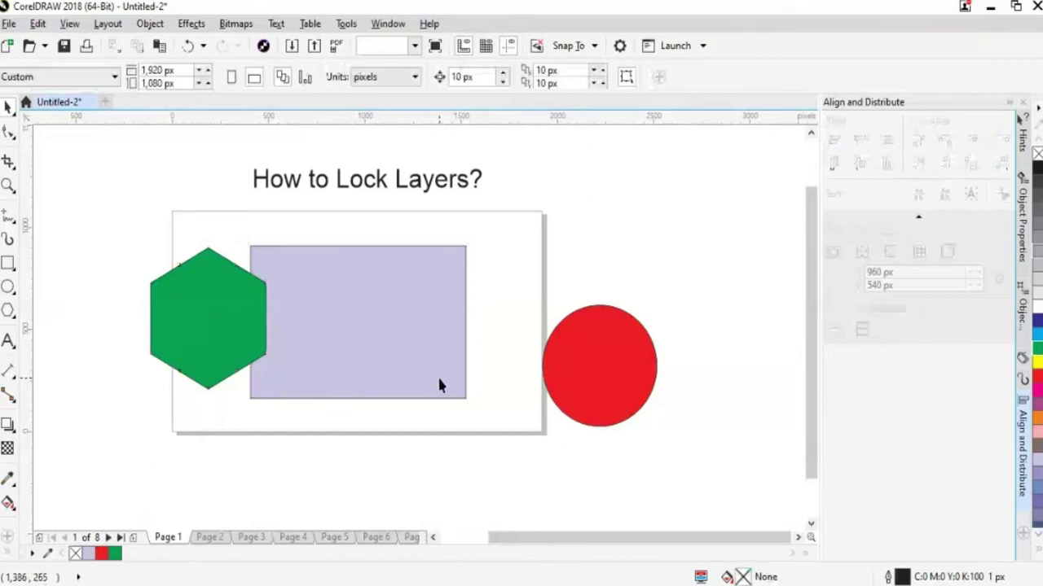
click(438, 385)
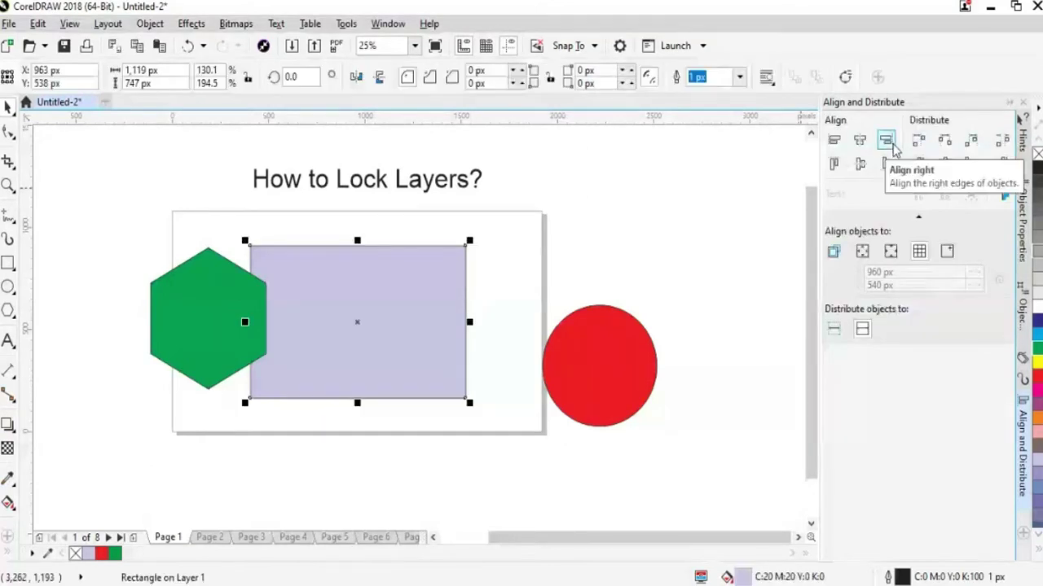
click(528, 364)
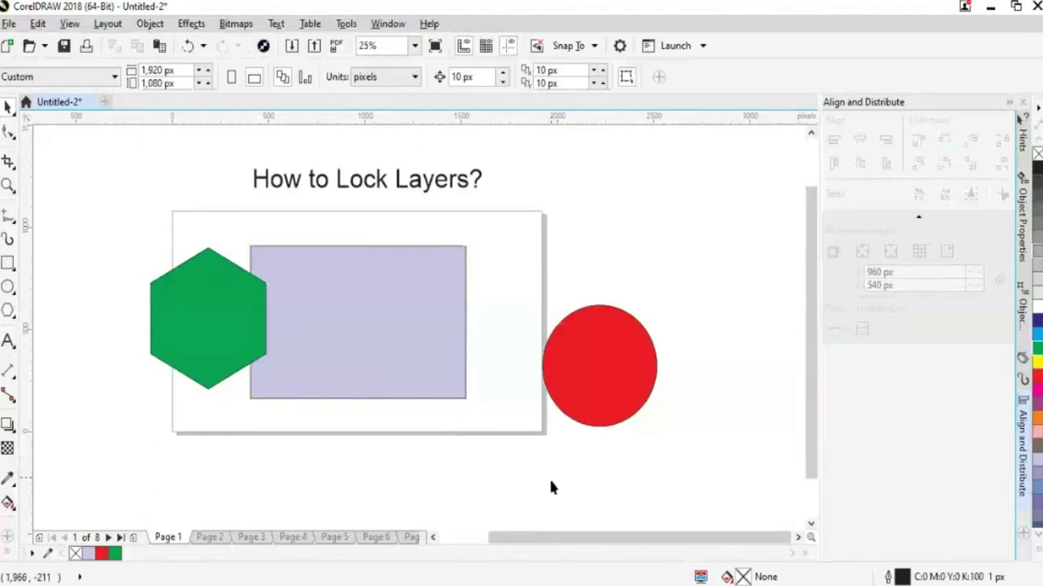
scroll(559, 538, left, 3)
drag(275, 353, 412, 372)
drag(652, 394, 452, 380)
click(651, 407)
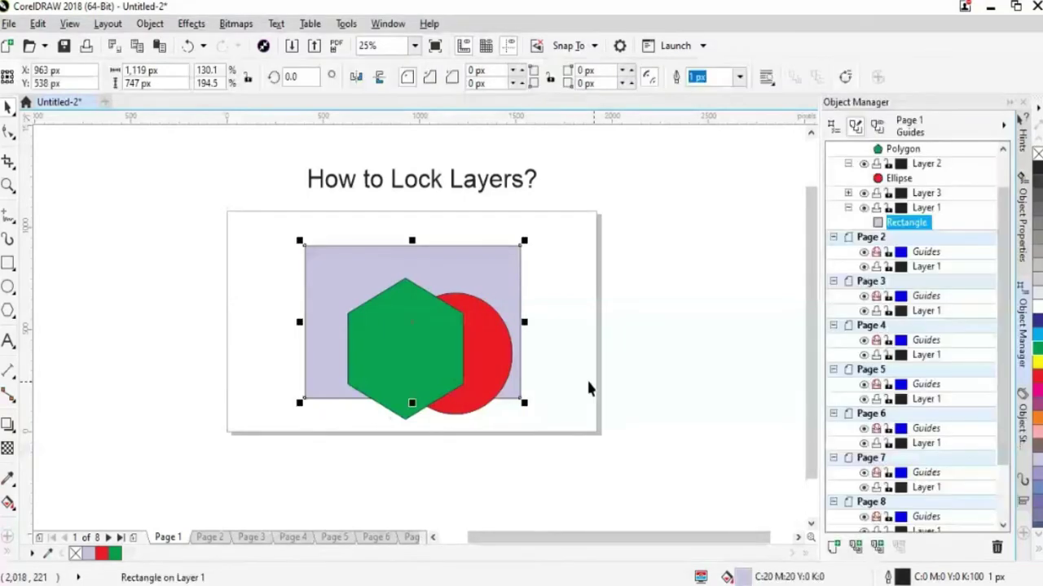
Select the Polygon and collapse Layers 4, 2 and 1 in the Object Manager
click(587, 383)
click(416, 374)
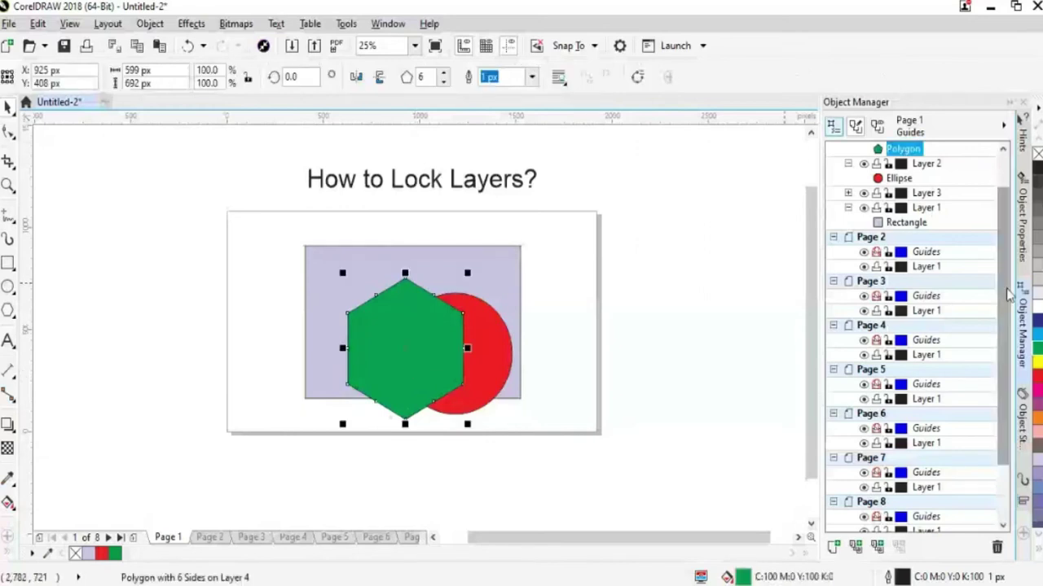
scroll(1010, 295, up, 1)
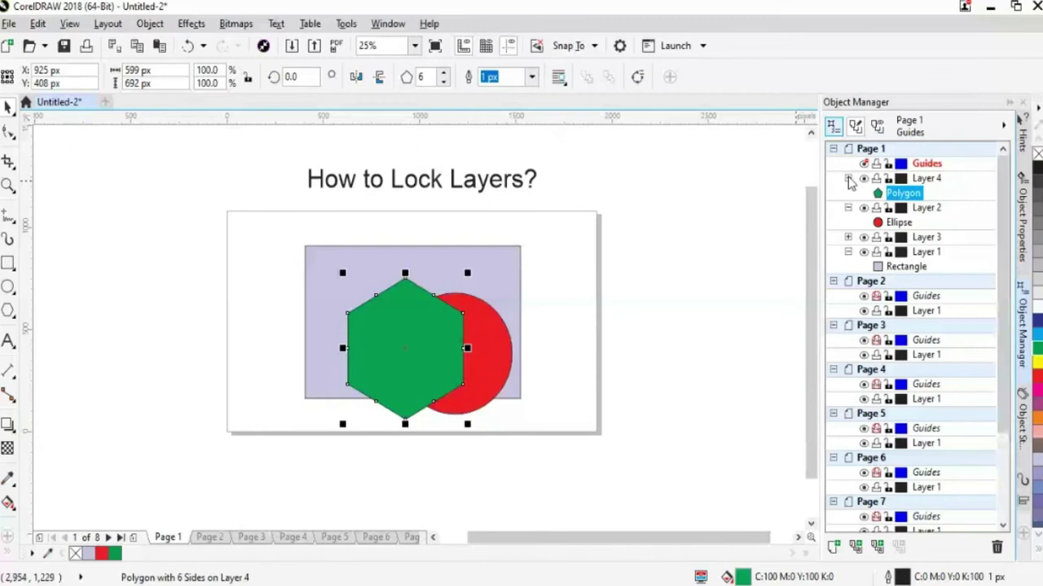
click(848, 178)
click(848, 193)
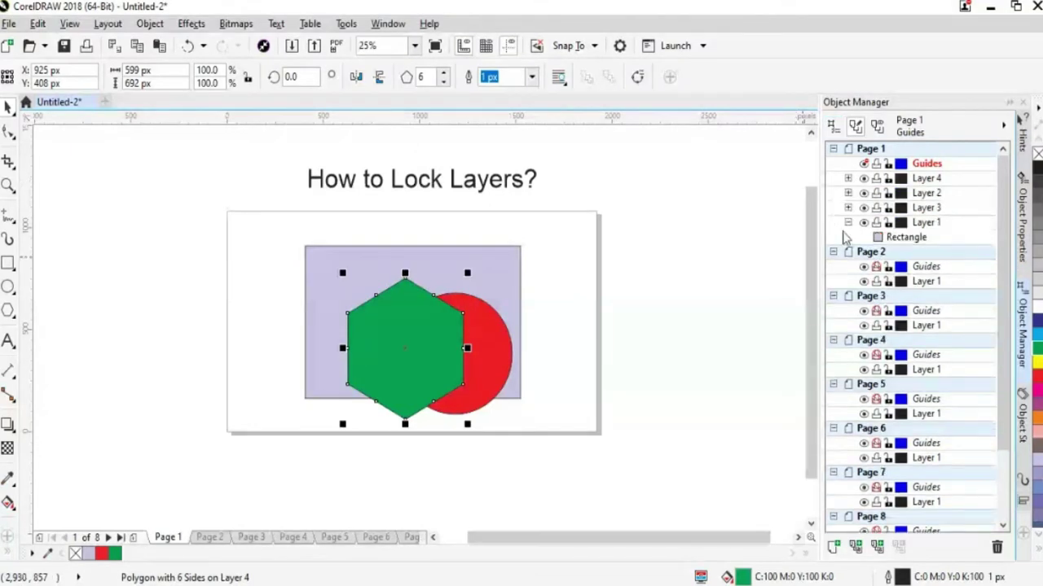
click(848, 222)
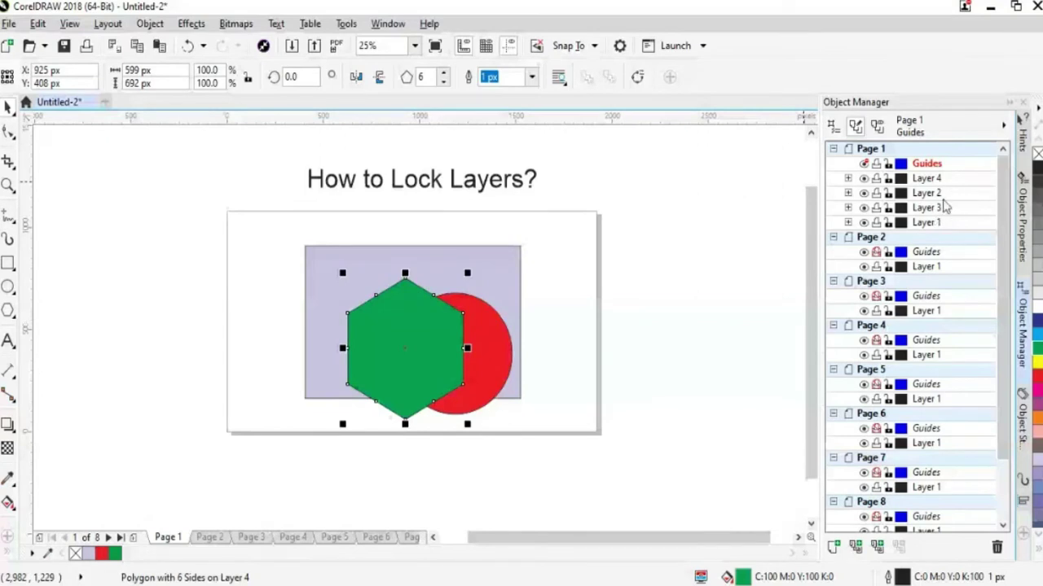
Expand Layers 4, 2 and 3 to show the Polygon, Ellipse and text objects
click(848, 178)
click(848, 208)
click(847, 237)
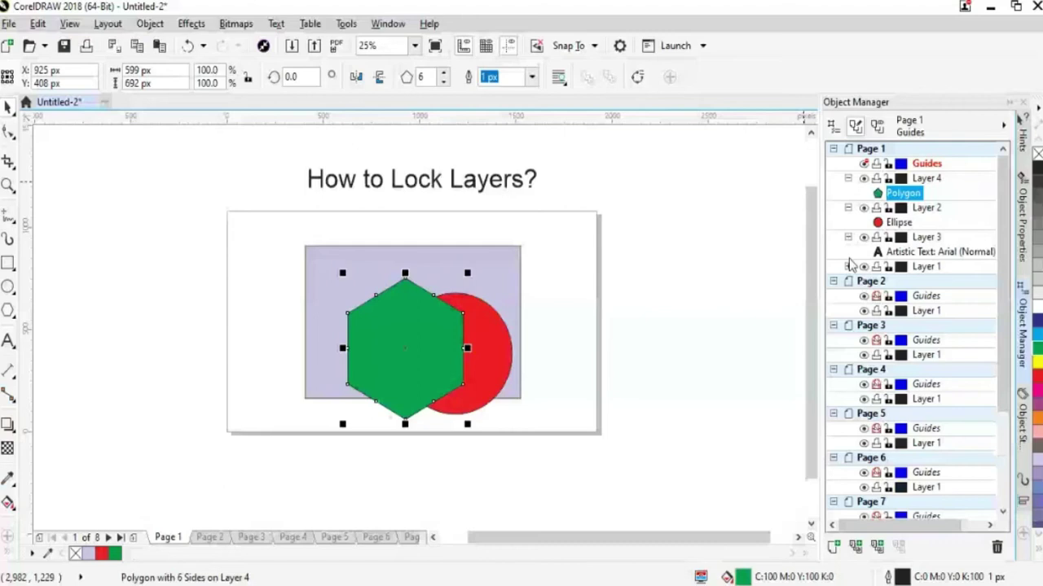
Drag Layer 2 to the top and Layer 1 just below it, then make Layer 3 active
click(848, 266)
click(955, 208)
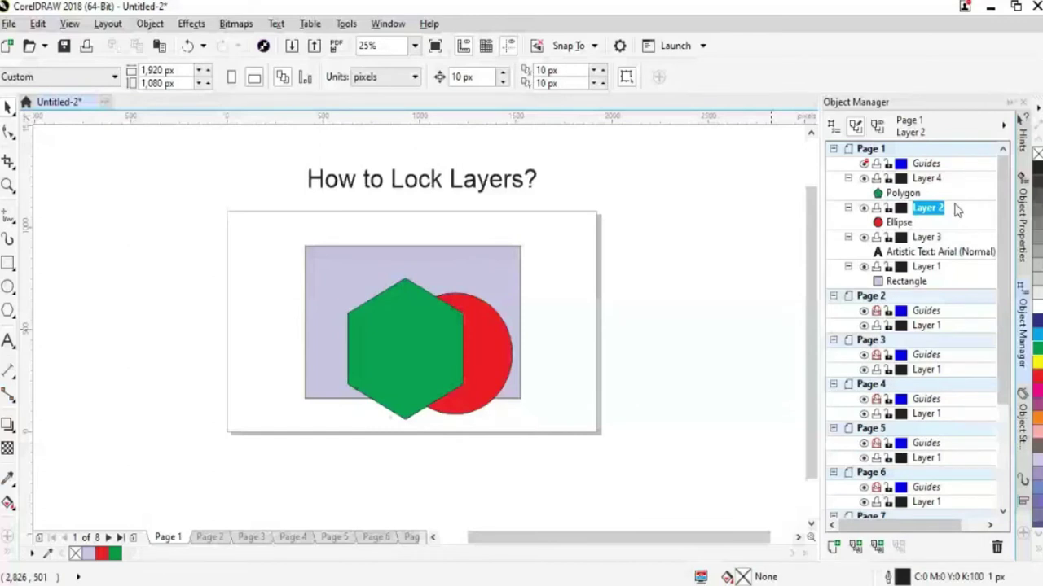
drag(955, 208, 929, 173)
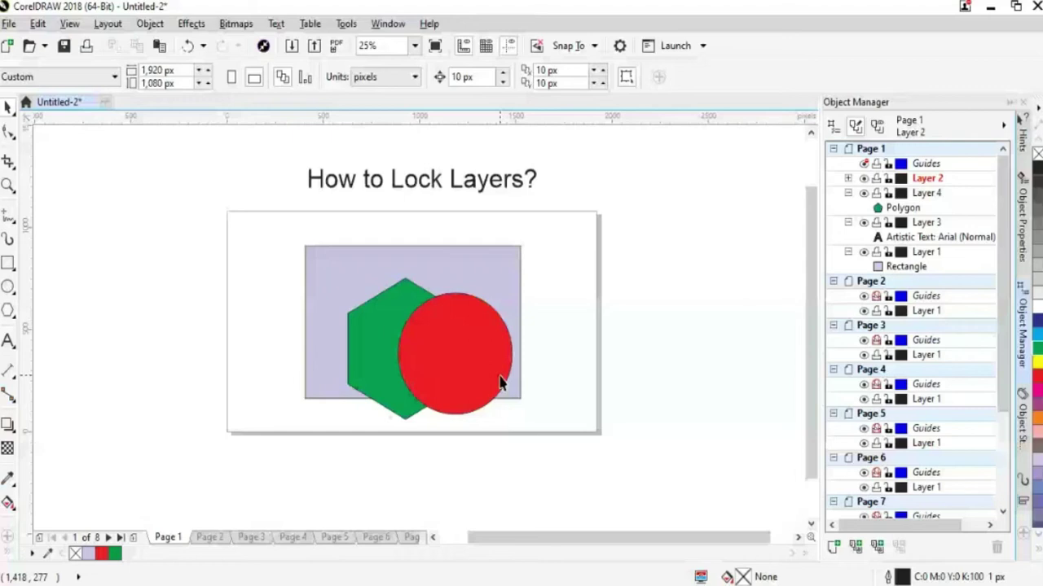
drag(927, 252, 923, 174)
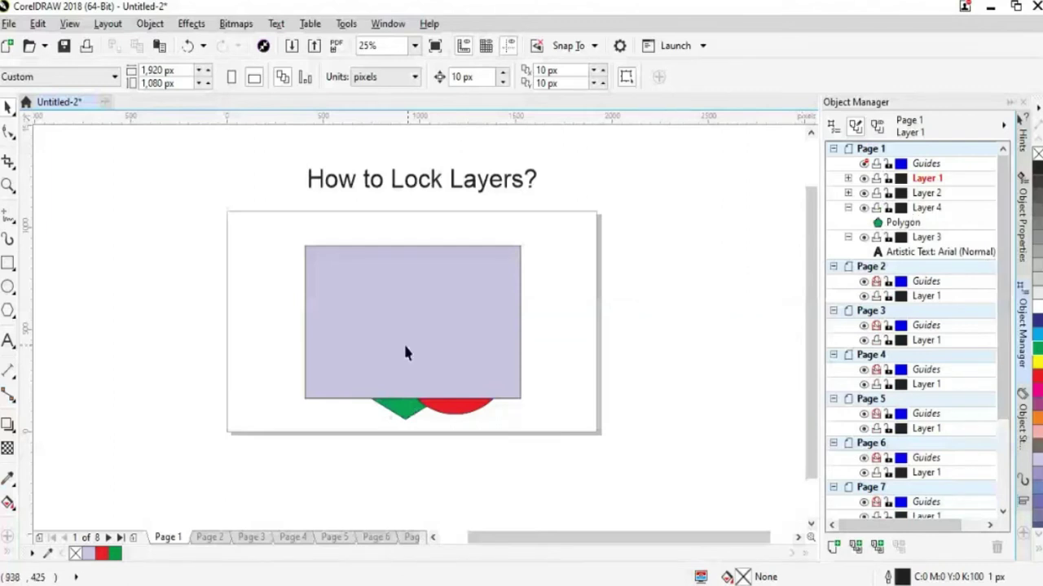
drag(926, 179, 923, 205)
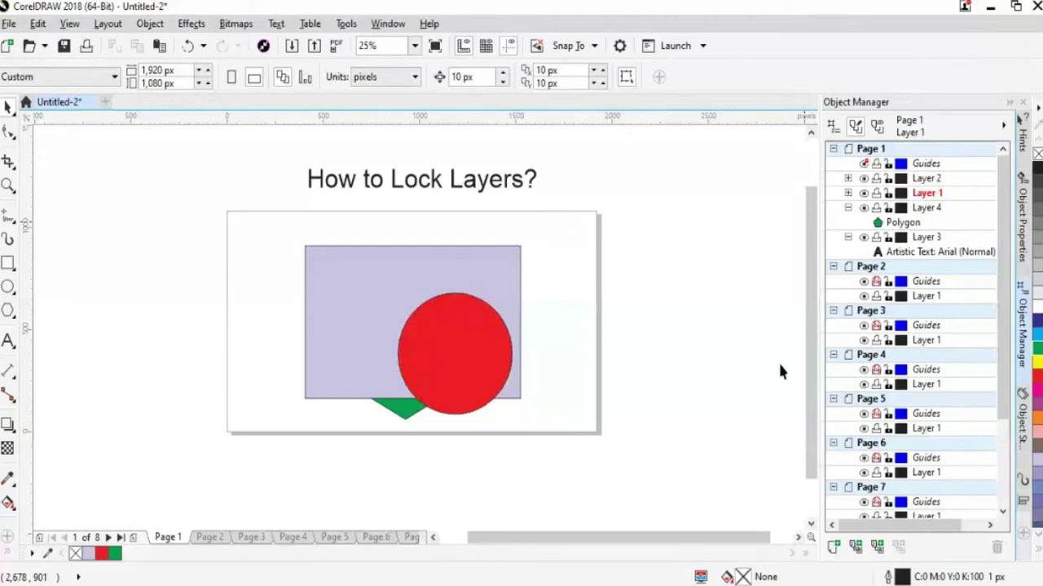
click(848, 208)
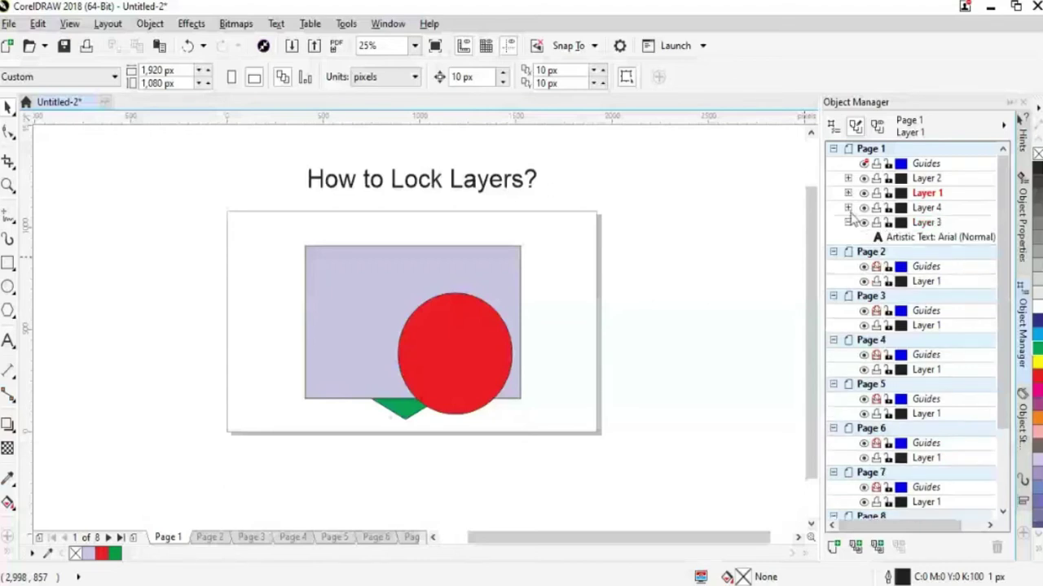
click(929, 223)
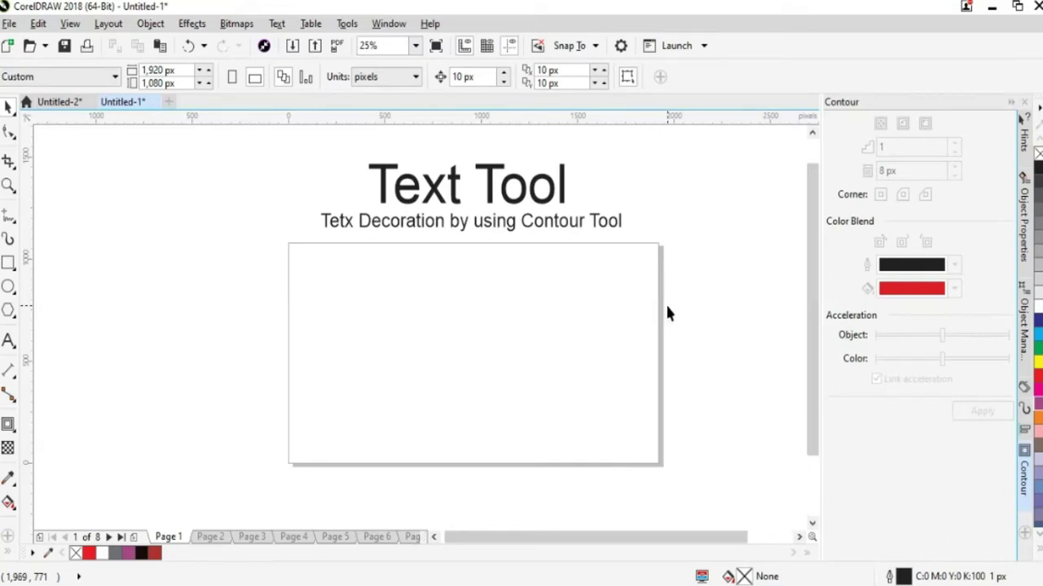
Type a line of artistic text across the middle of the page with the Text tool
click(9, 344)
click(41, 340)
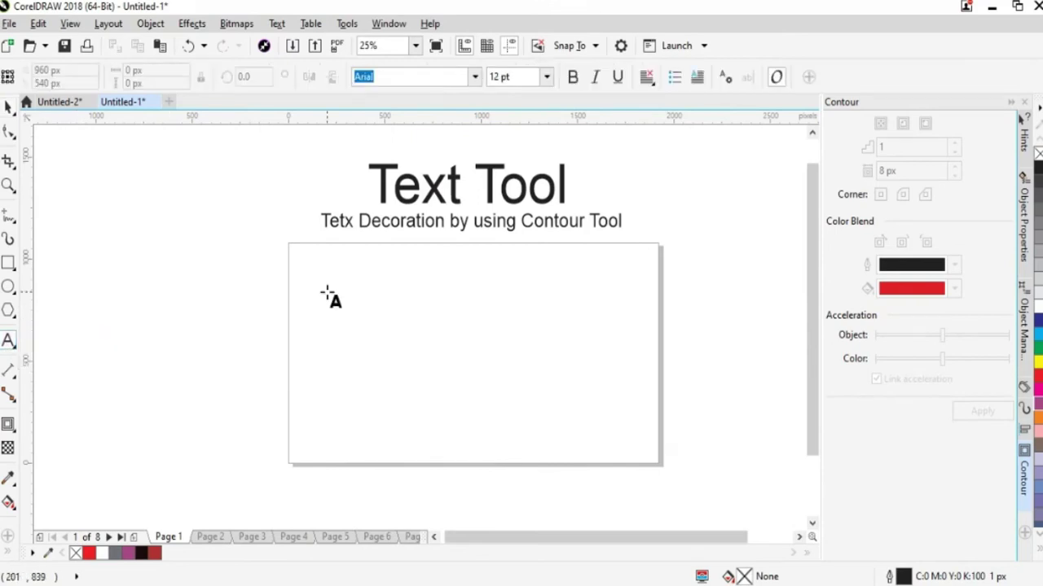
click(365, 337)
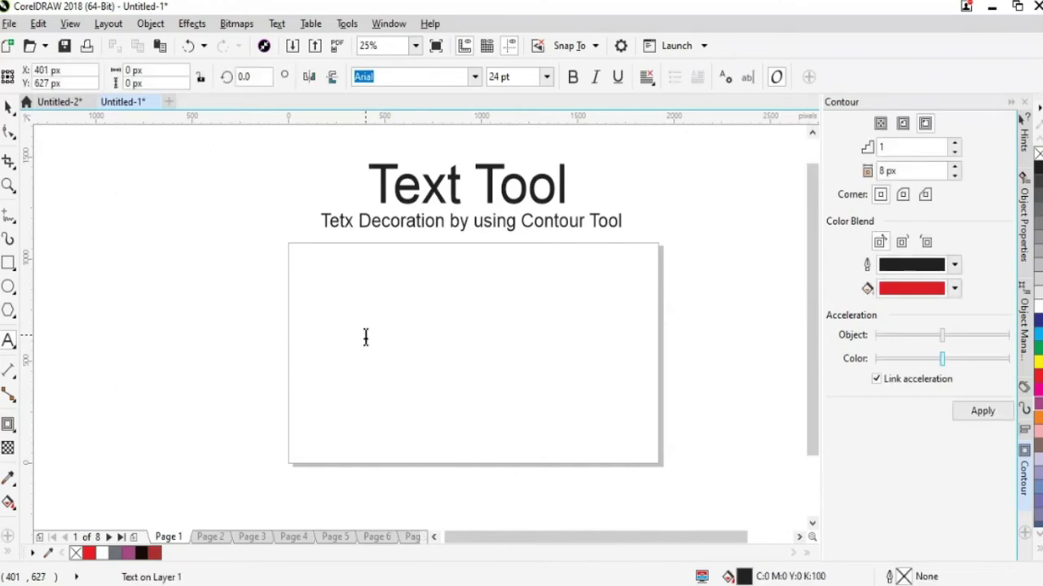
text(Sagar Gir)
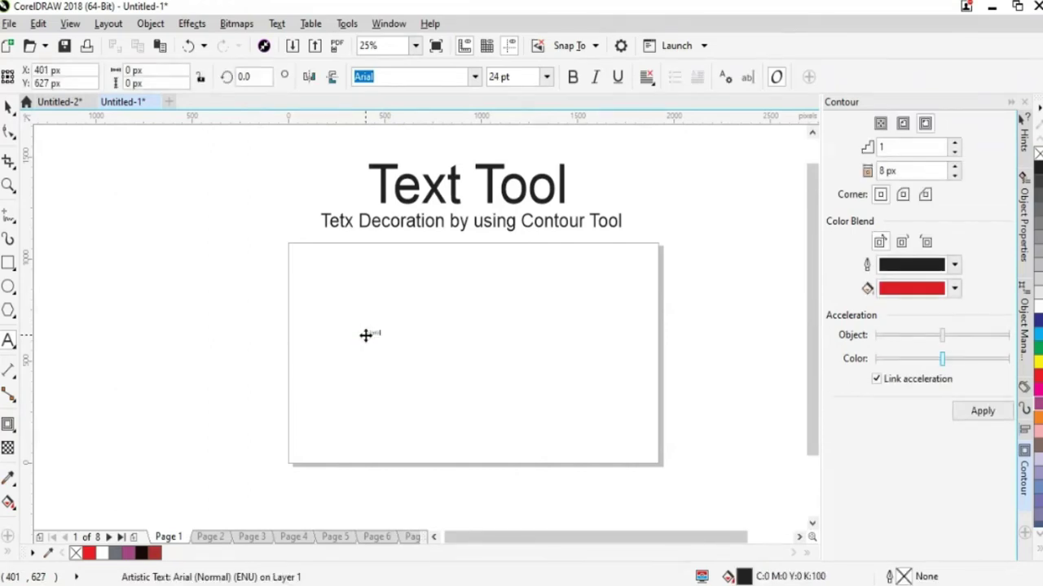
text(ign)
click(8, 107)
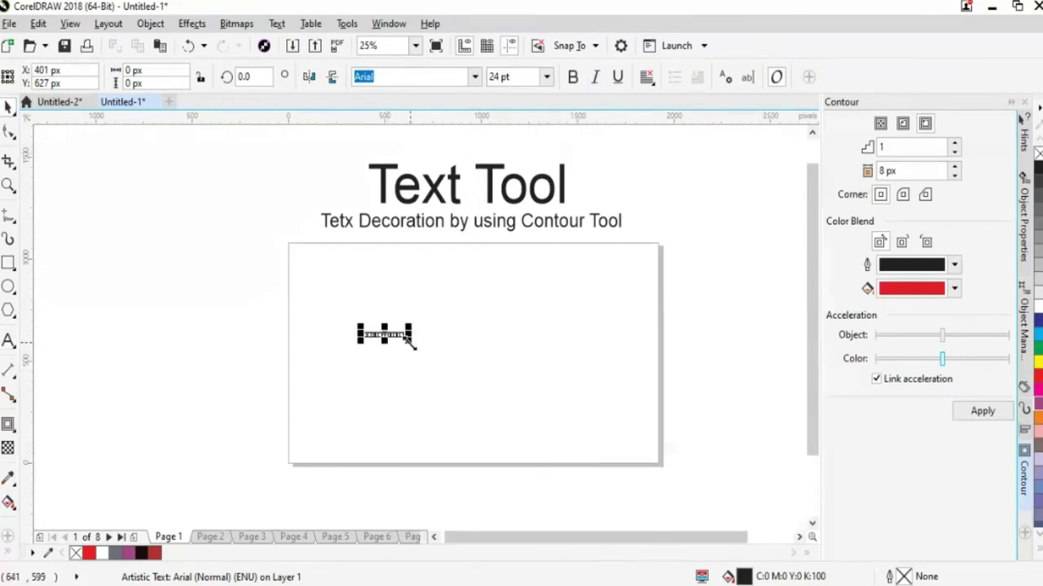
Set the text to 36 pt, then scale it by its corner to about 166 pt
drag(411, 342, 614, 431)
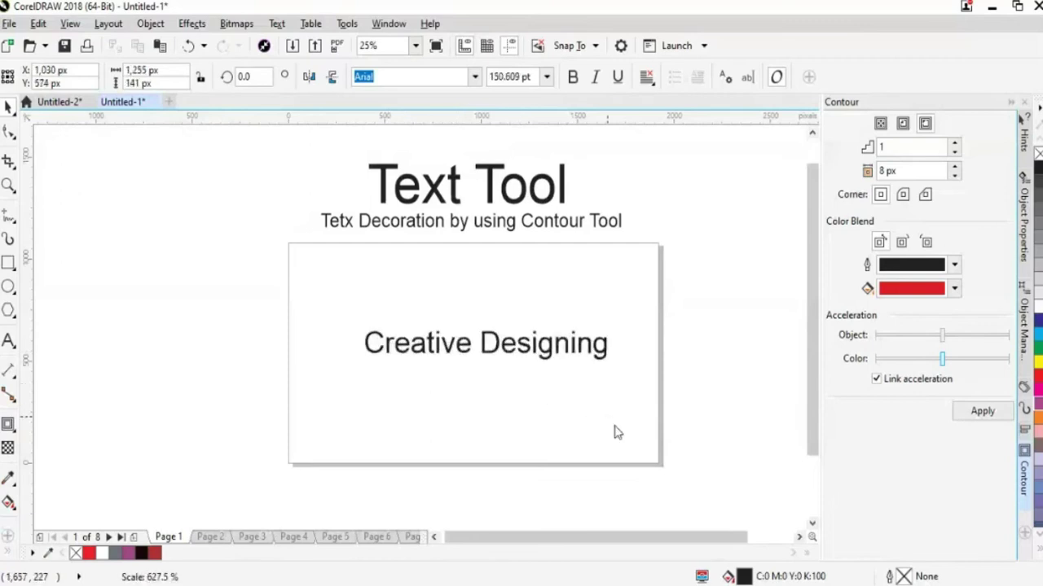
drag(550, 367, 511, 363)
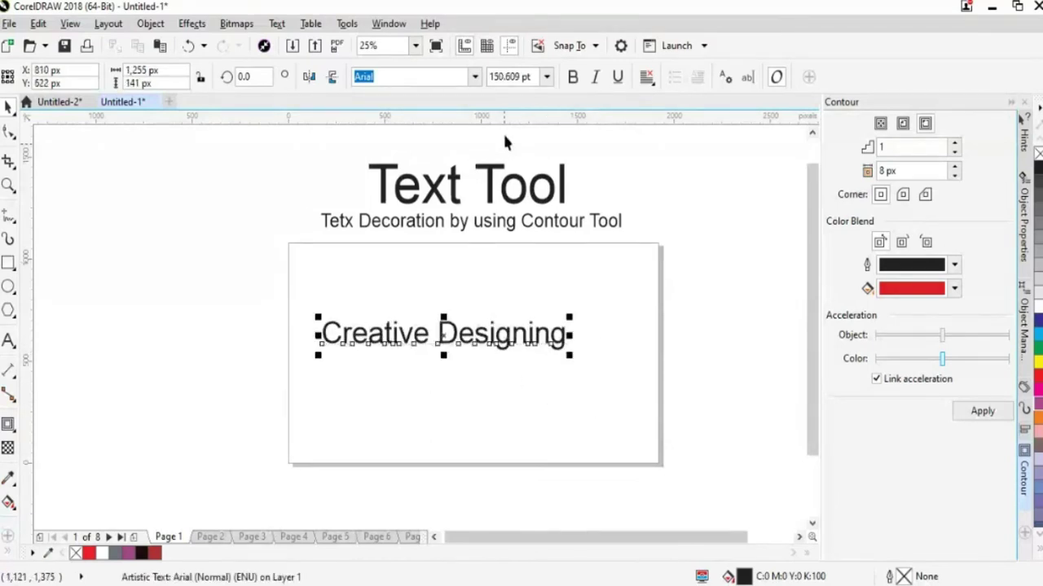
click(547, 77)
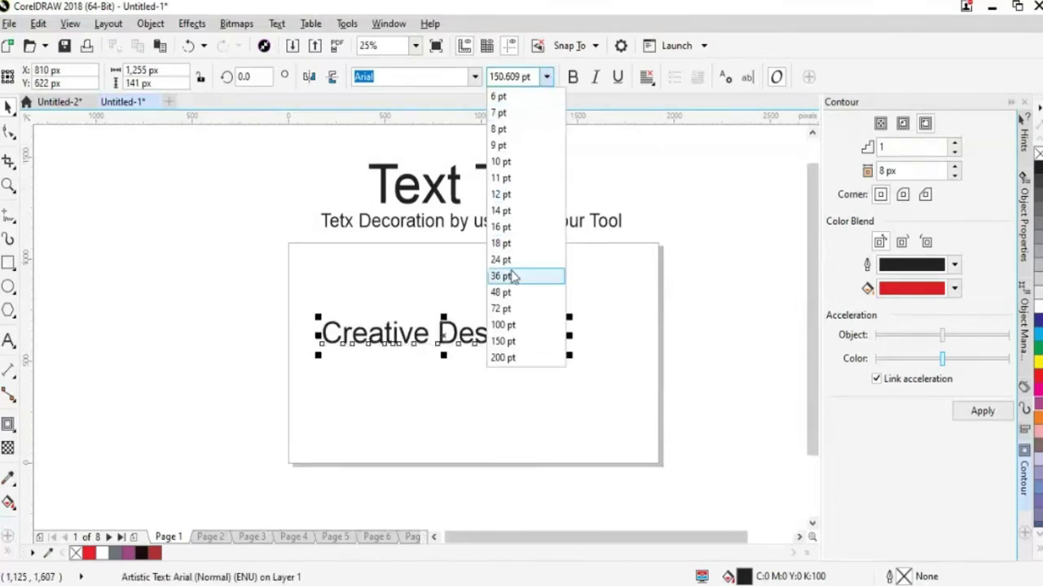
click(507, 275)
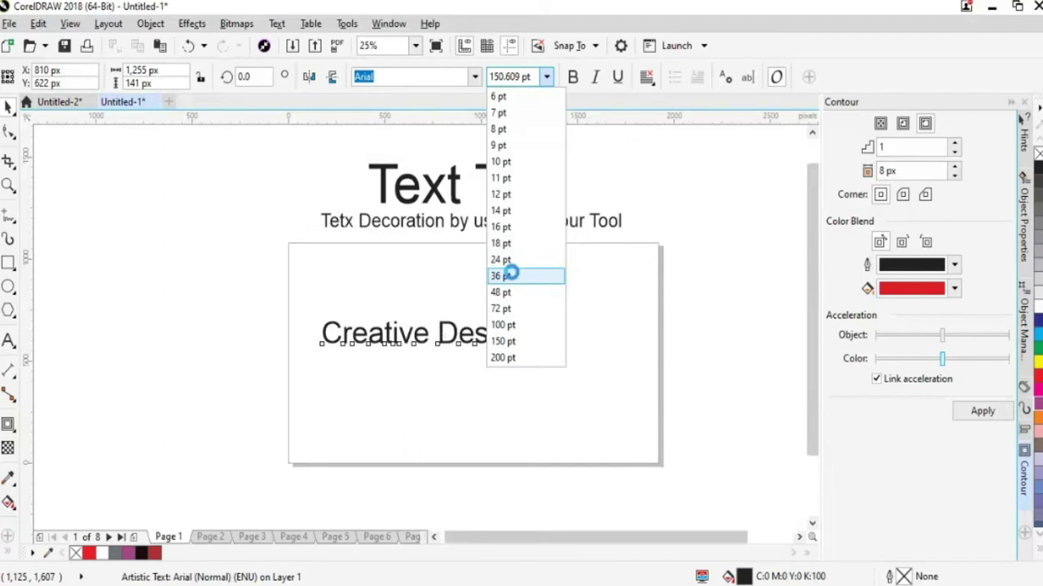
drag(488, 354, 526, 346)
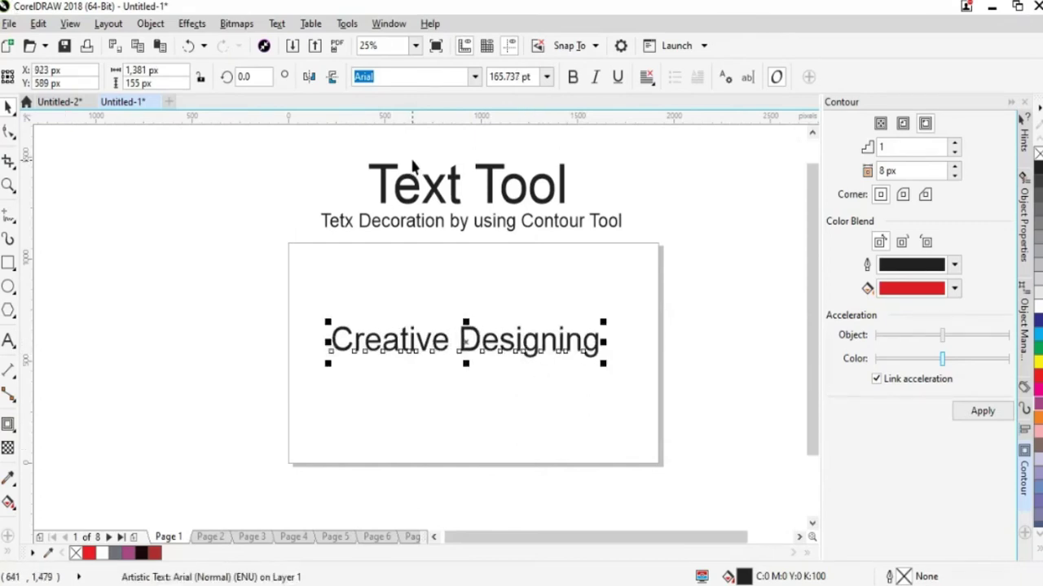
click(473, 76)
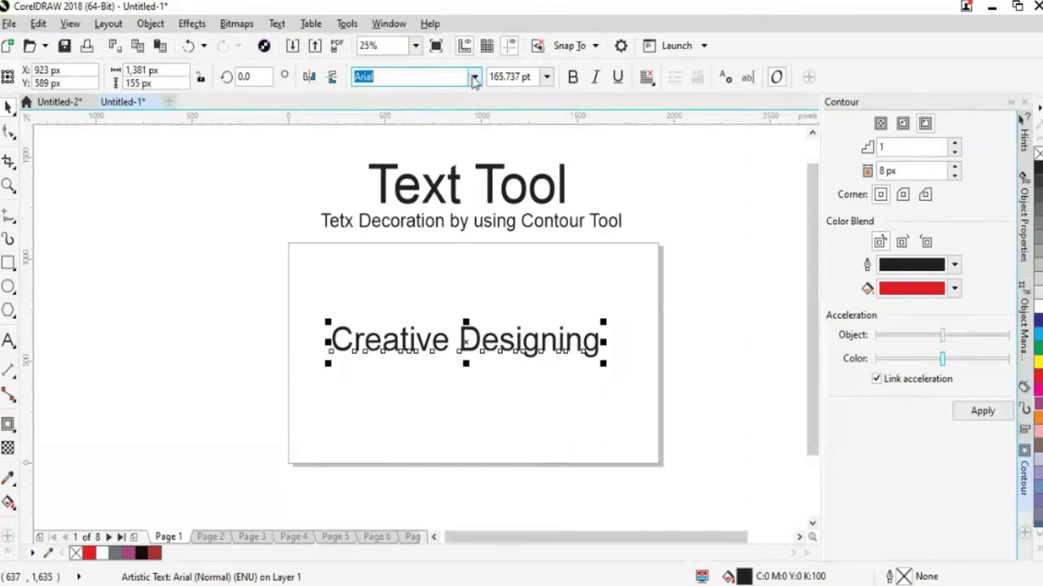
Browse the font list and apply Eras Demi ITC to the Creative Designing text
scroll(537, 187, up, 2)
scroll(544, 179, up, 1)
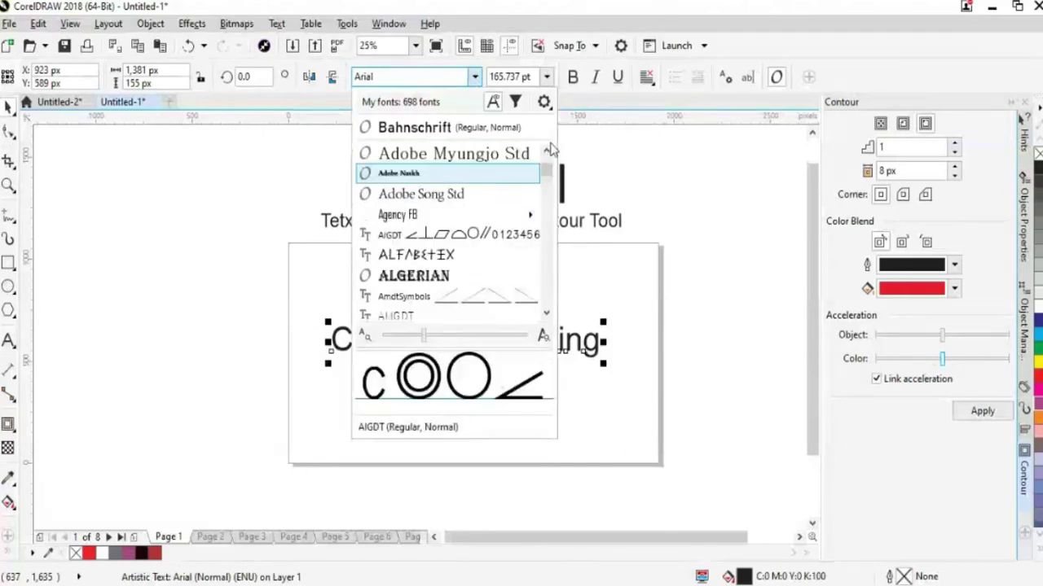
scroll(435, 179, up, 4)
scroll(432, 228, down, 2)
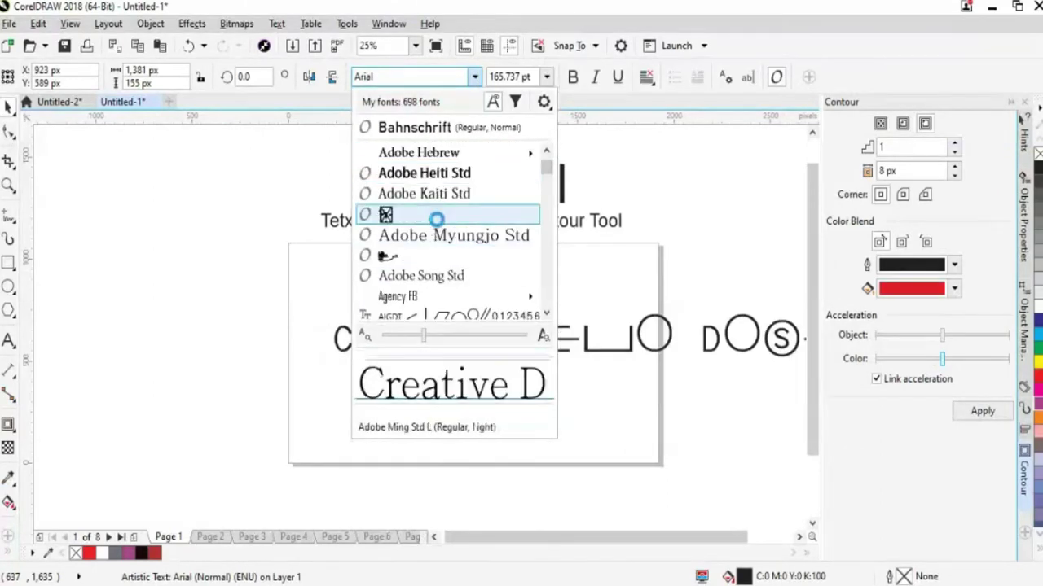
scroll(448, 196, up, 3)
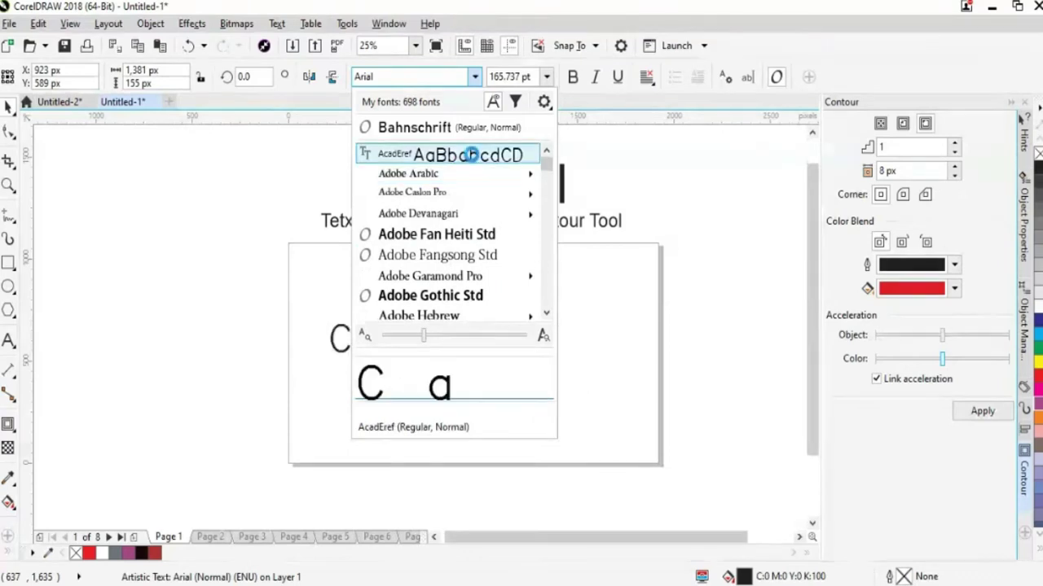
mouse_move(546, 166)
mouse_down()
mouse_move(544, 187)
mouse_move(543, 177)
mouse_up()
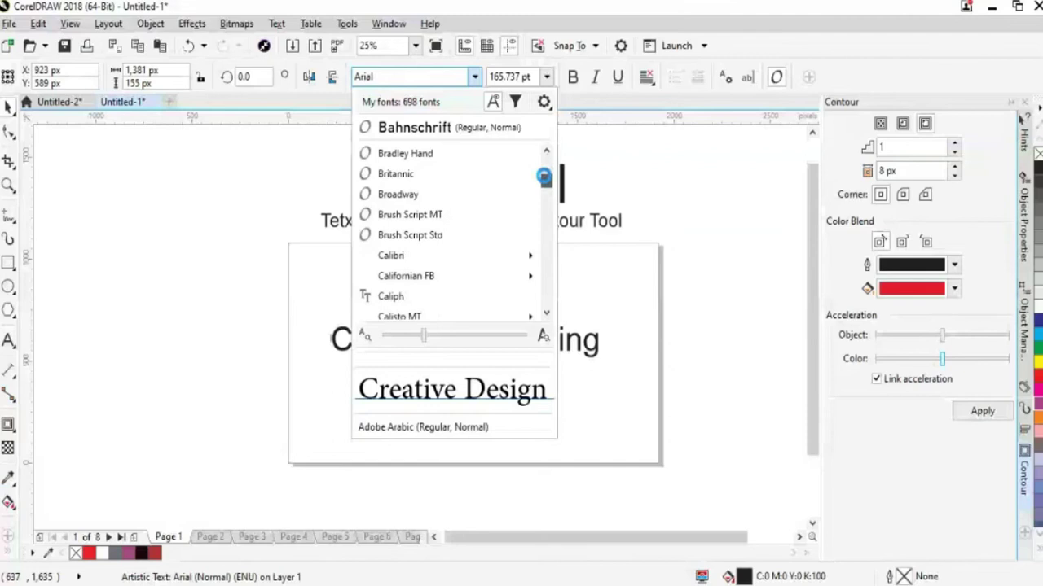
scroll(513, 209, down, 5)
mouse_move(550, 196)
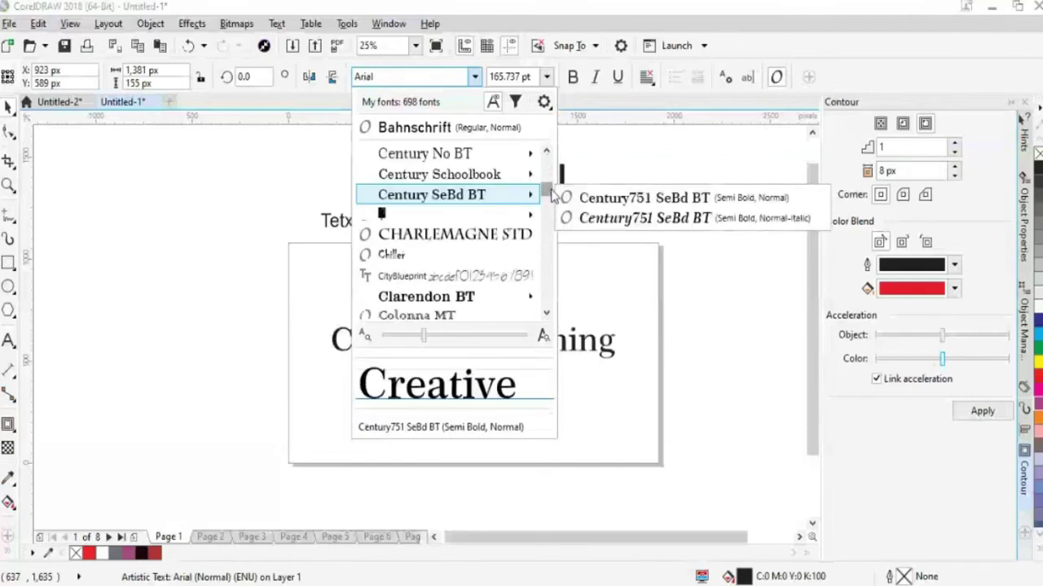
scroll(551, 200, down, 1)
drag(550, 204, 551, 225)
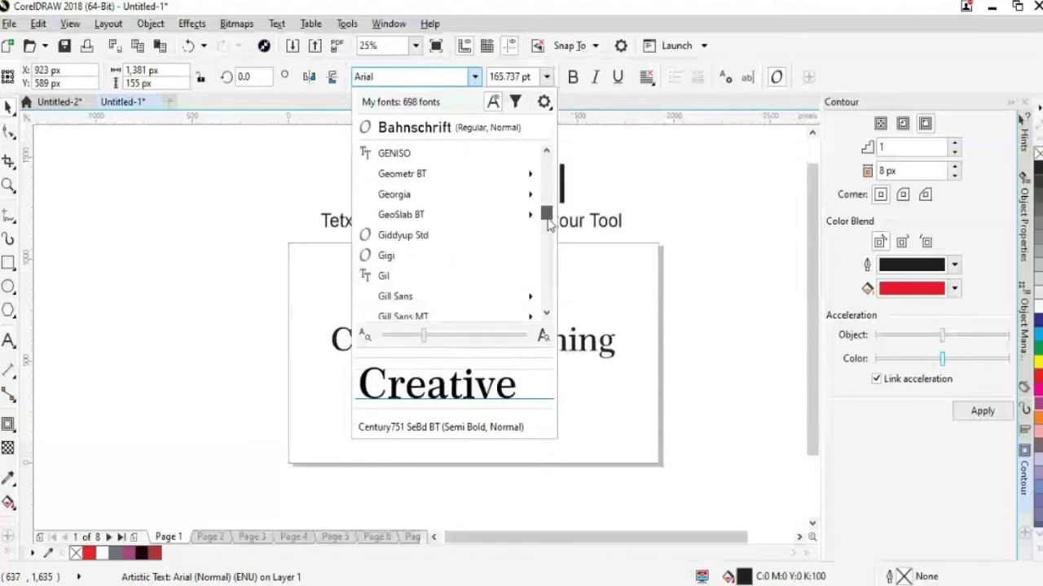
drag(550, 225, 551, 253)
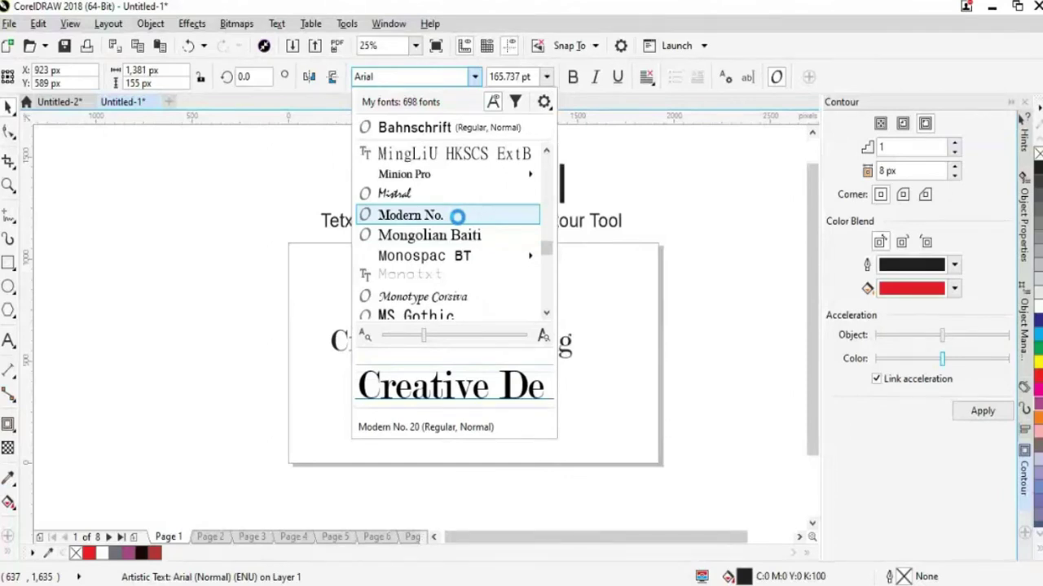
drag(546, 250, 547, 297)
scroll(553, 216, up, 10)
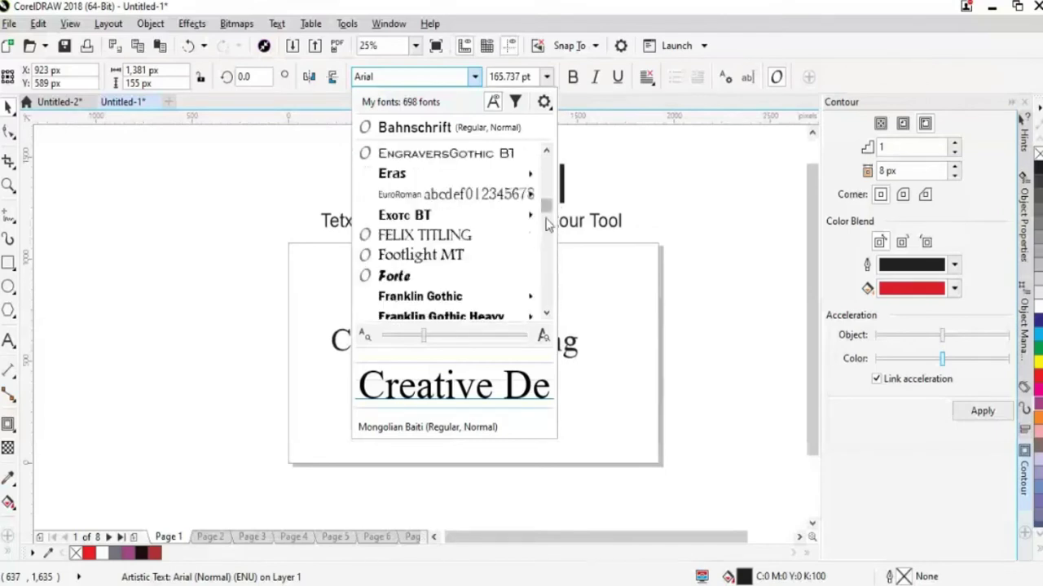
mouse_move(448, 172)
click(628, 193)
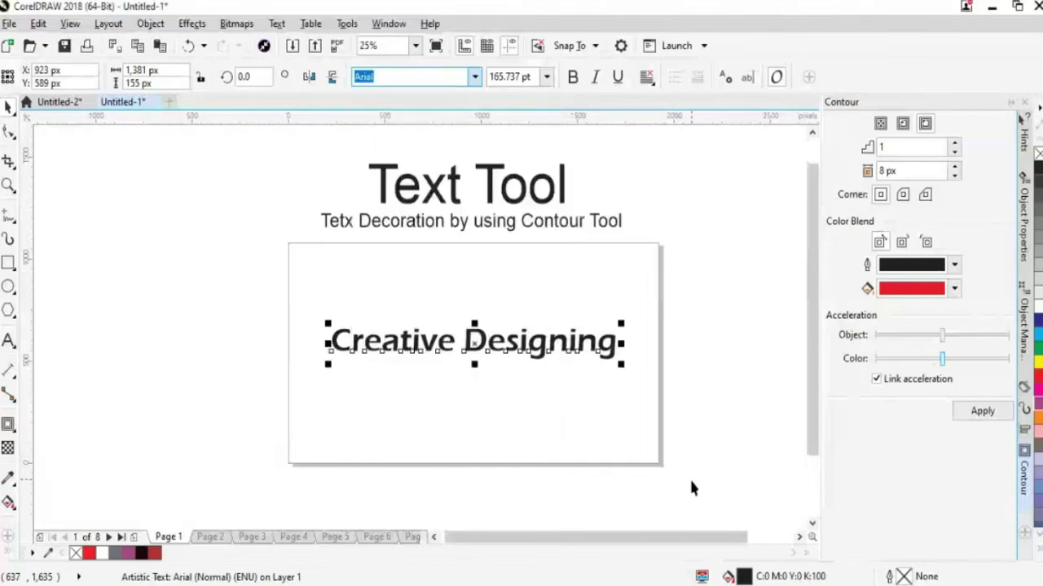
Scale the text slightly larger and change its font to Bahnschrift
drag(621, 365, 590, 351)
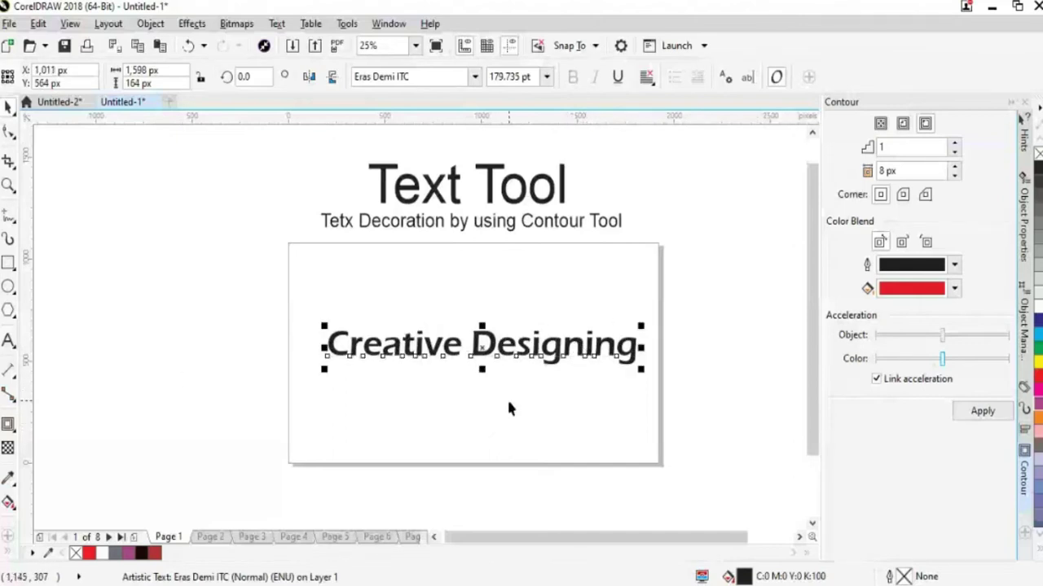
click(474, 76)
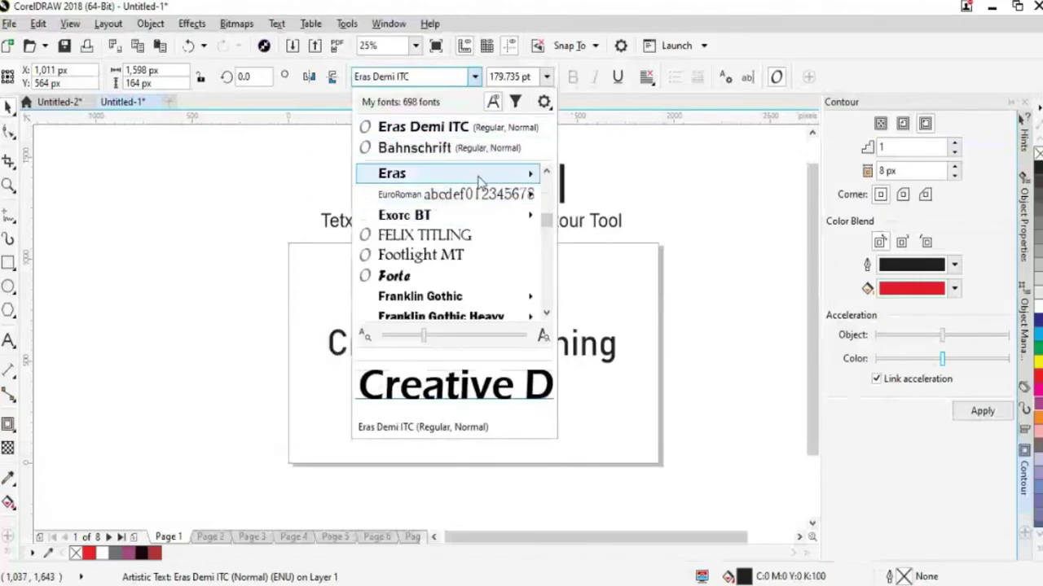
click(366, 146)
click(509, 437)
click(548, 349)
click(505, 368)
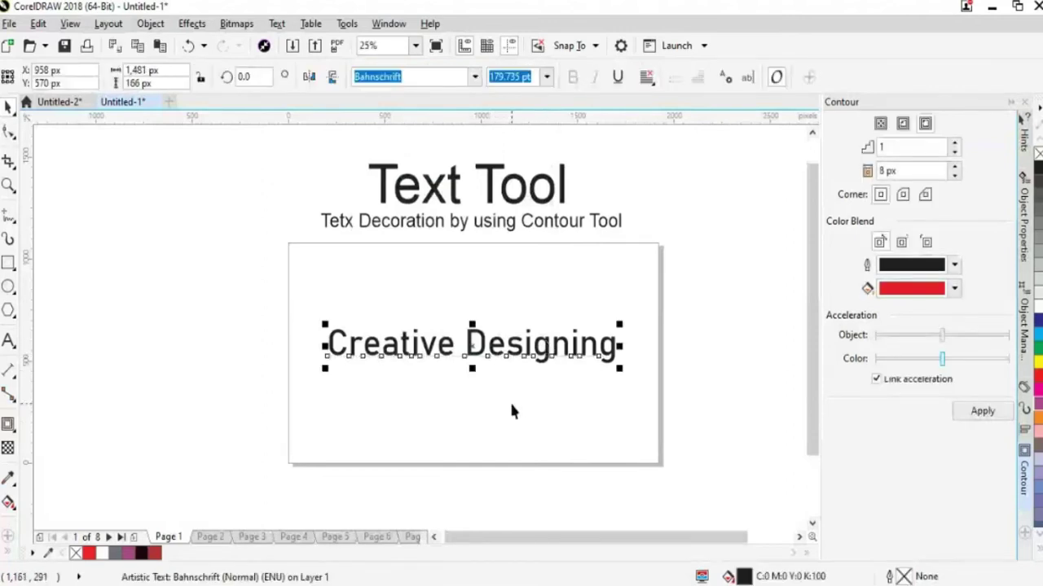
scroll(511, 405, up, 1)
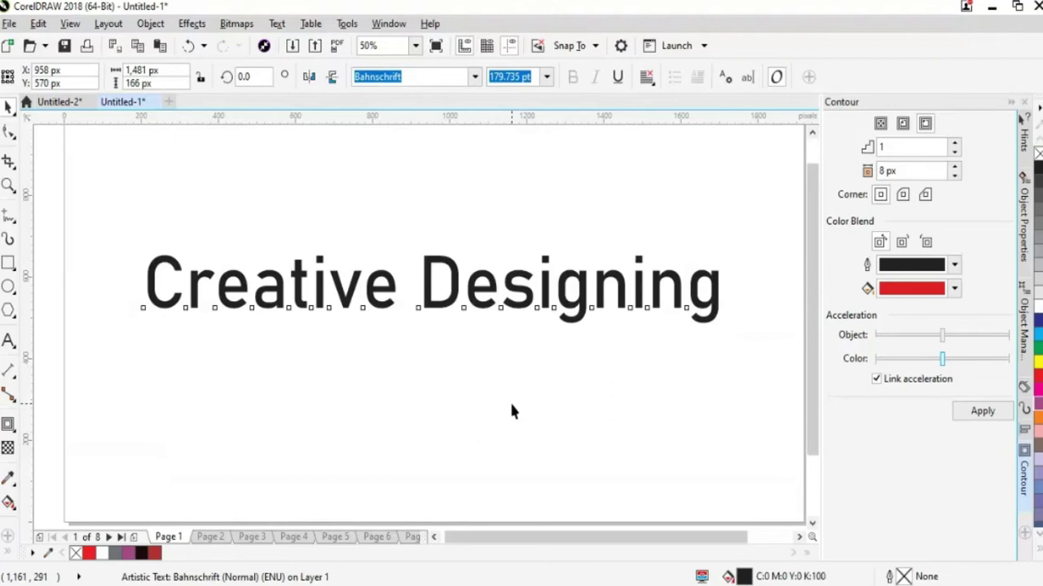
scroll(512, 412, down, 1)
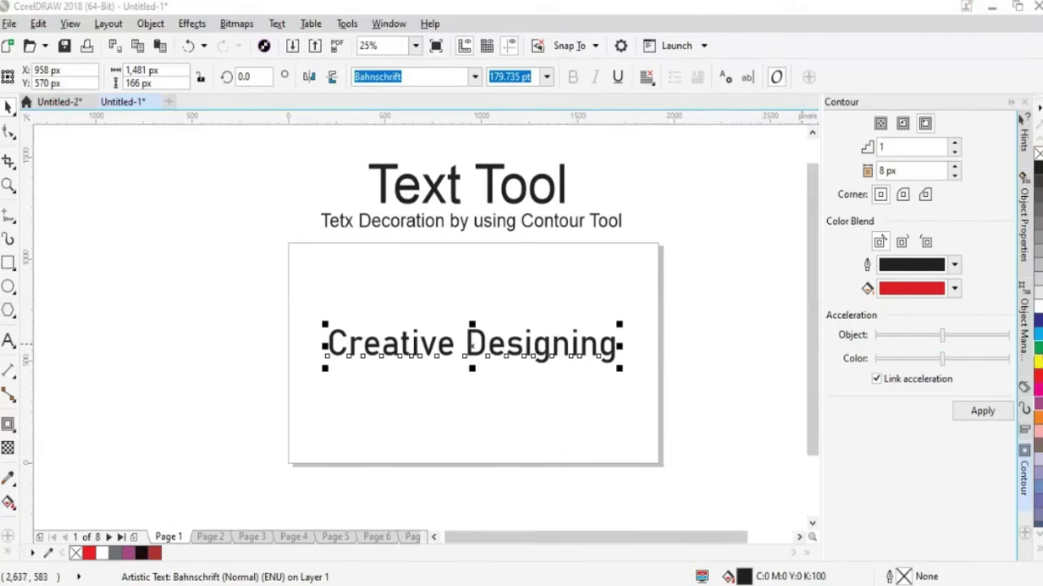
Give the text a green outline, checking the Outline Pen dialog without changes
right_click(1038, 349)
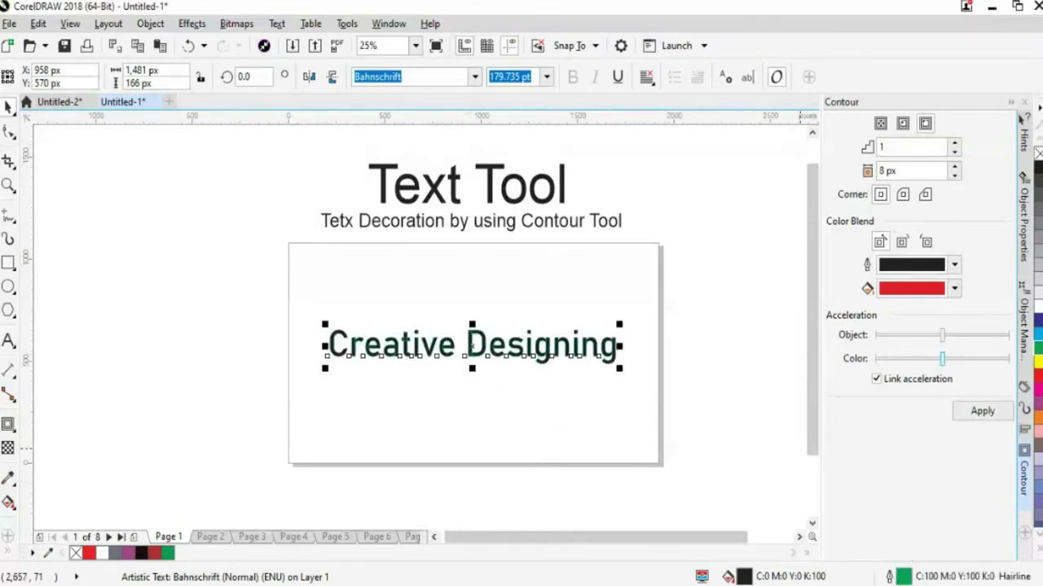
double_click(902, 576)
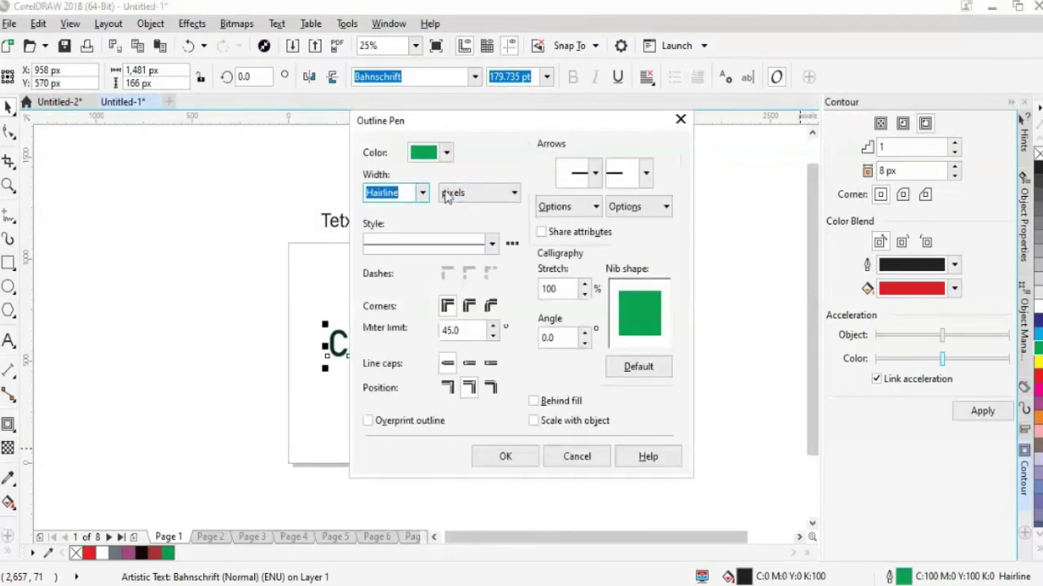
click(445, 152)
click(500, 161)
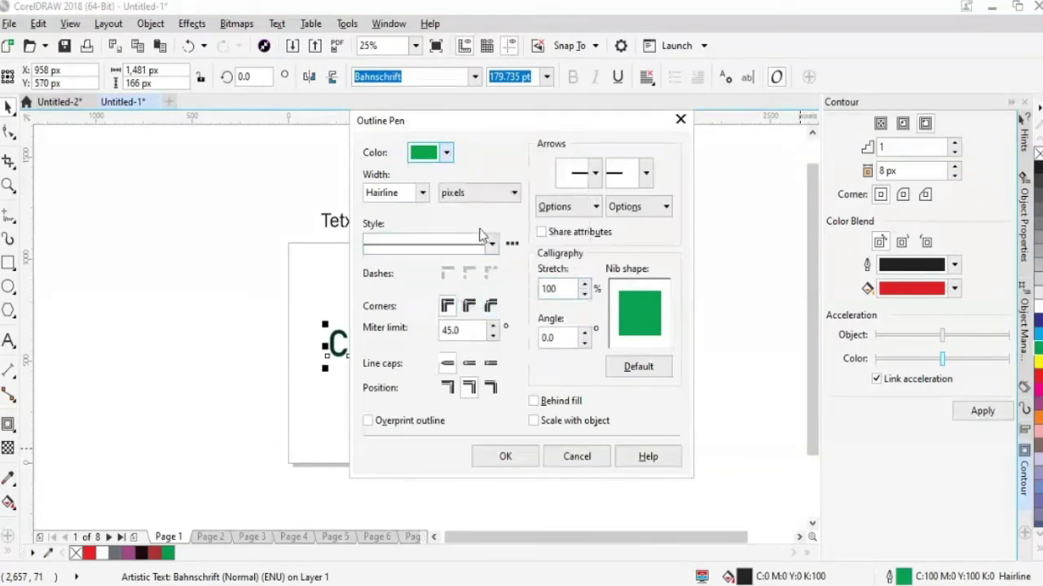
click(680, 119)
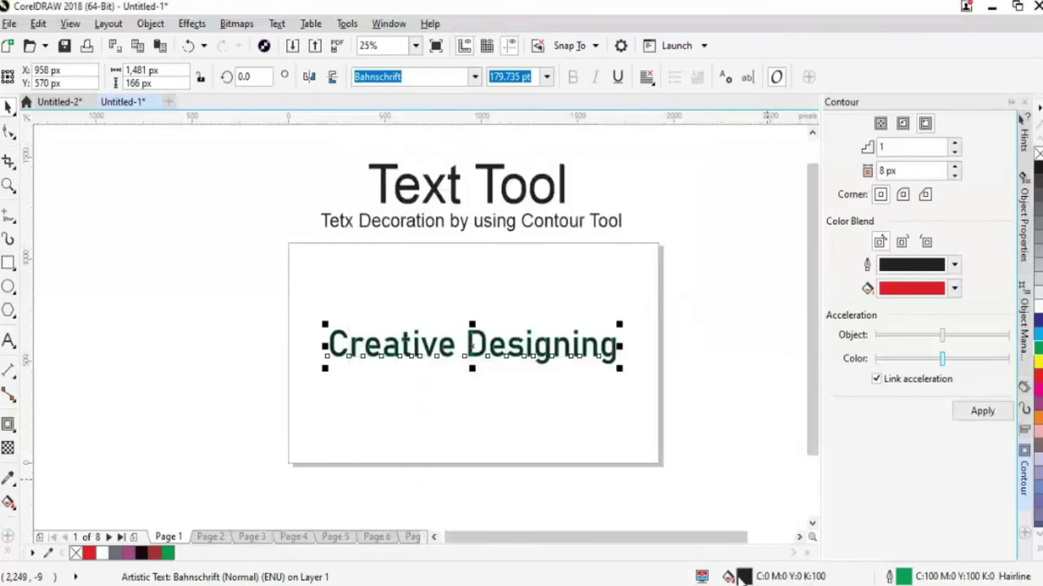
Set the text's fill to No fill so only the green outline remains
double_click(743, 577)
click(255, 168)
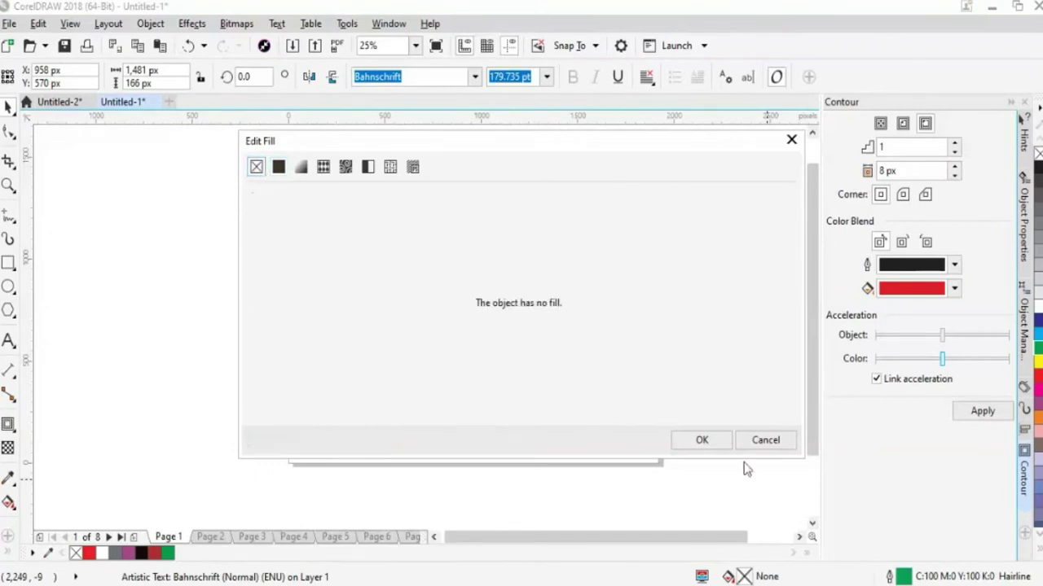
click(701, 441)
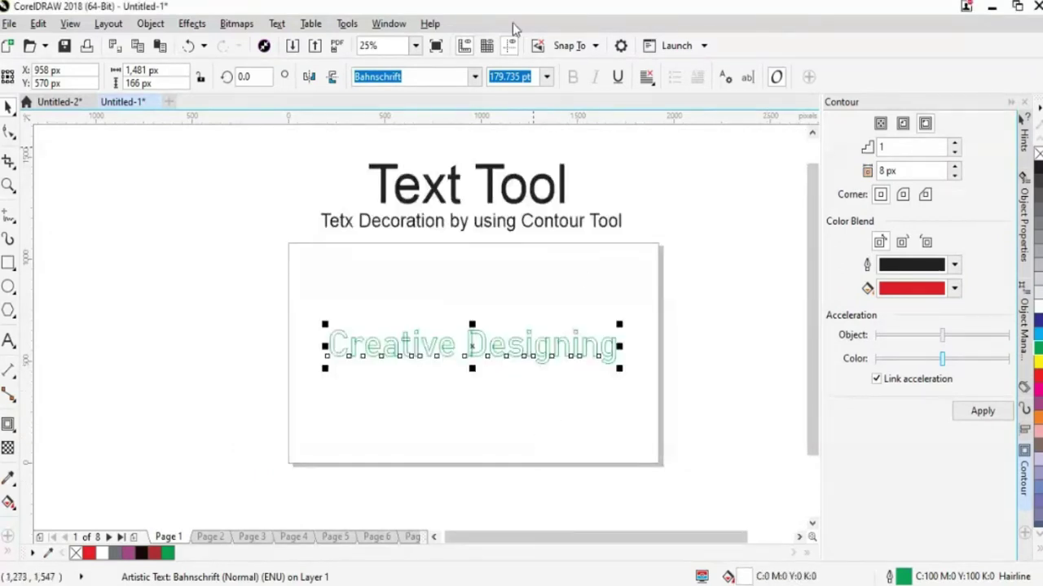
click(546, 77)
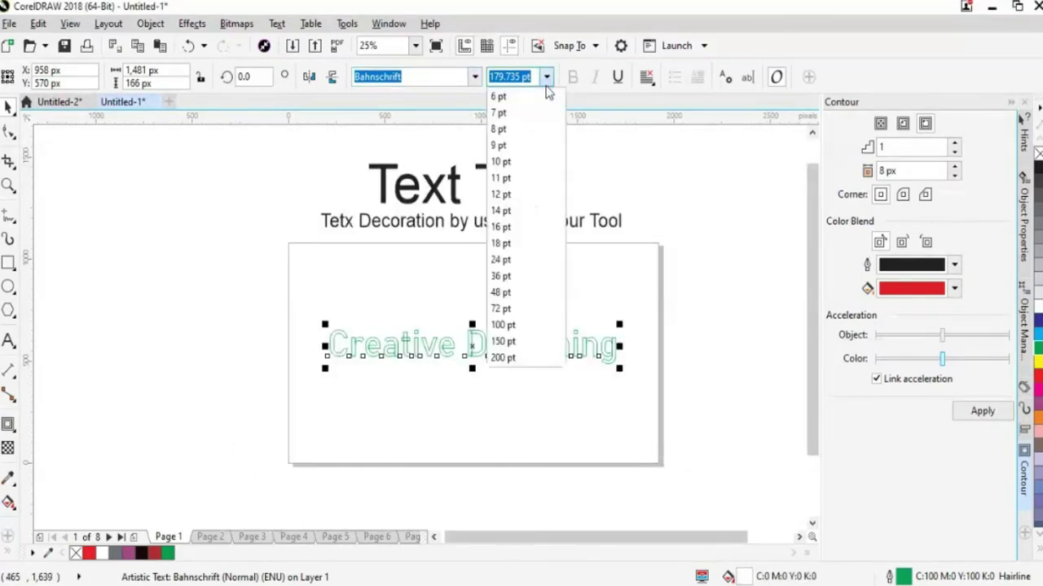
Enlarge the hollow Creative Designing text from 72 pt to about 308 pt, undoing a trial blue fill
click(499, 309)
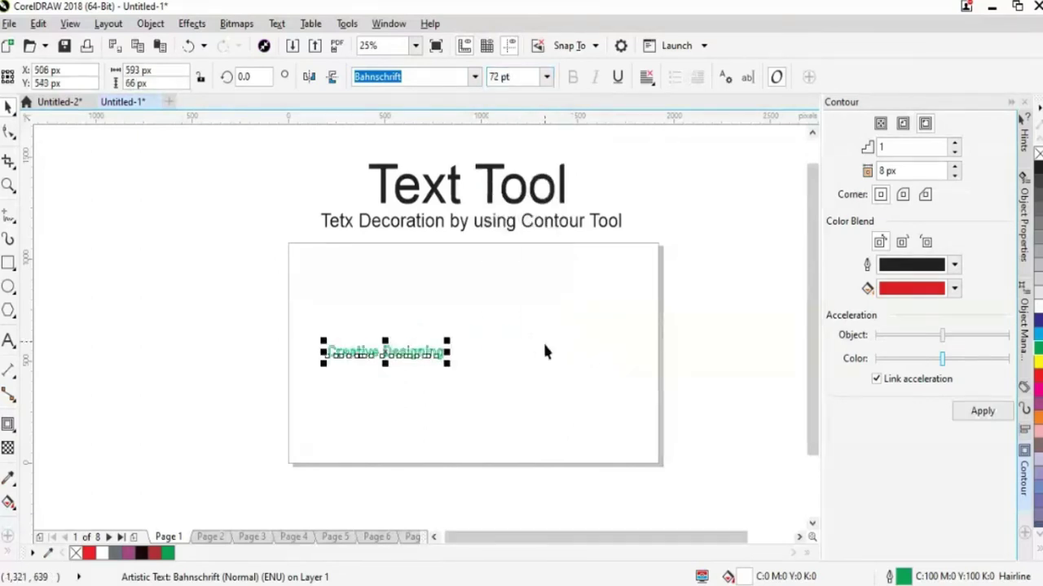
drag(449, 366, 627, 445)
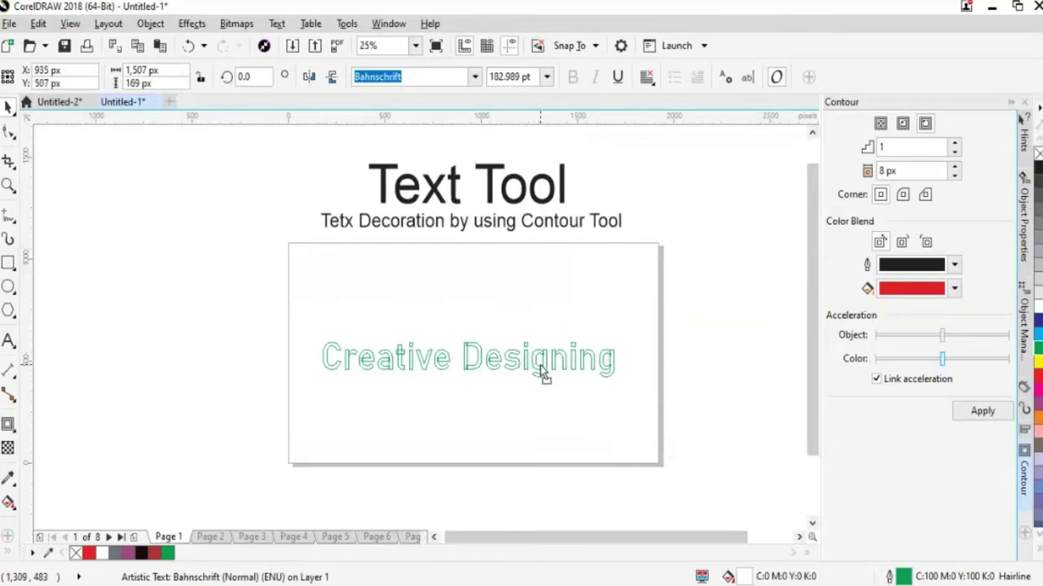
drag(617, 384, 607, 363)
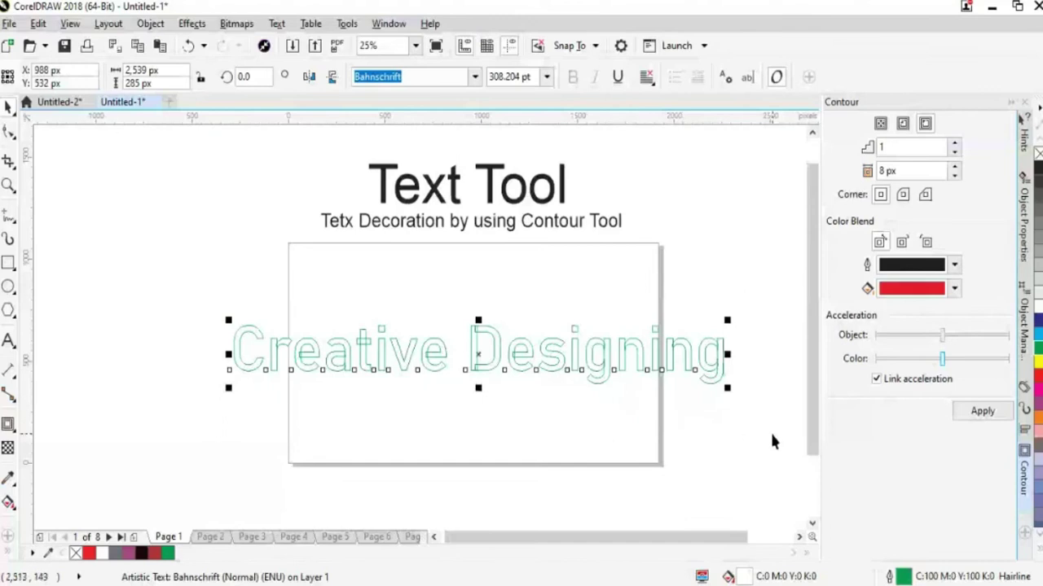
click(1038, 322)
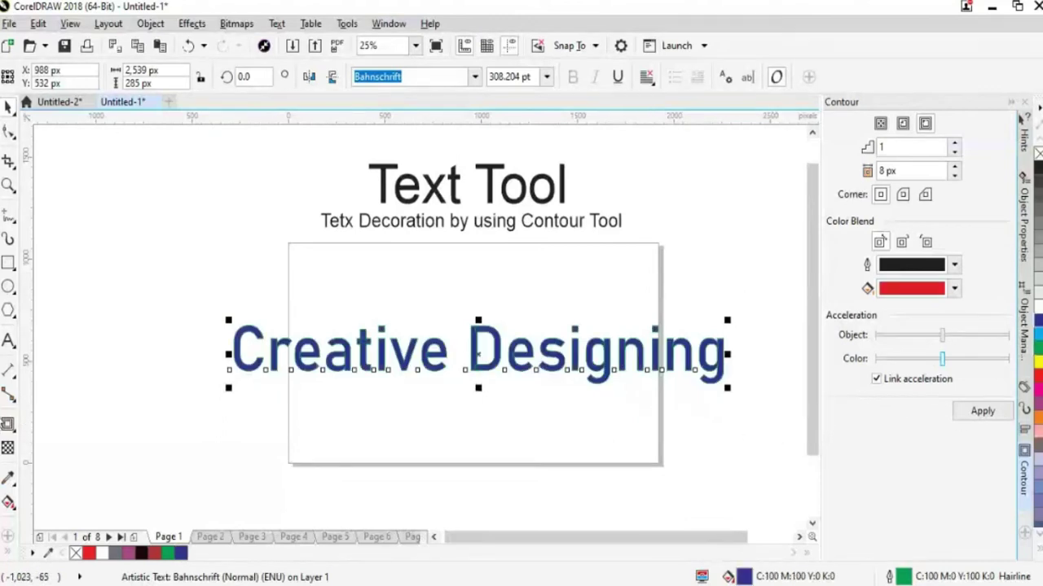
key(ctrl+z)
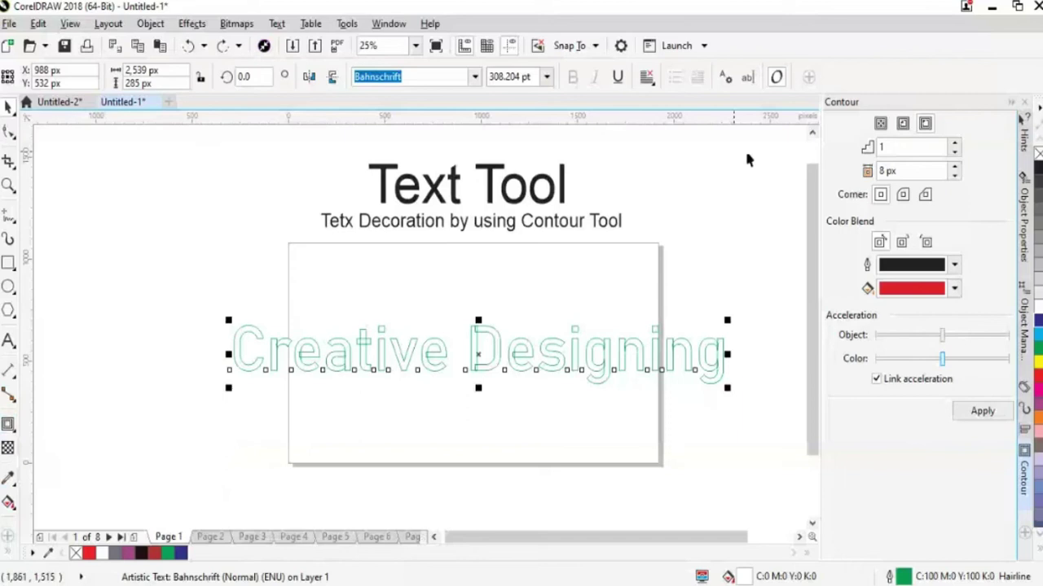
Apply a 1-step, 22 px red contour to the Creative Designing text
click(194, 24)
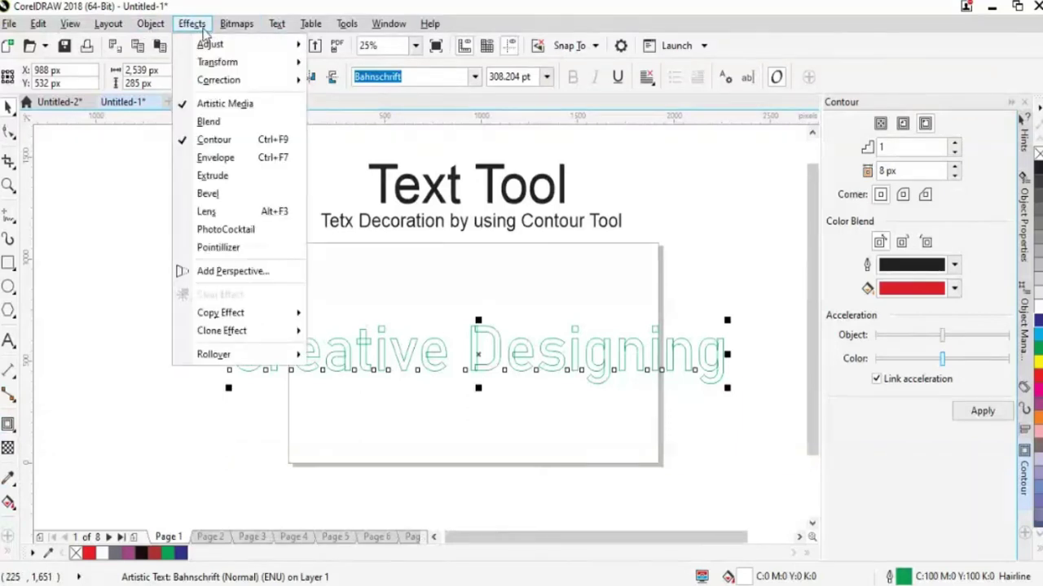
click(263, 146)
click(189, 24)
click(269, 141)
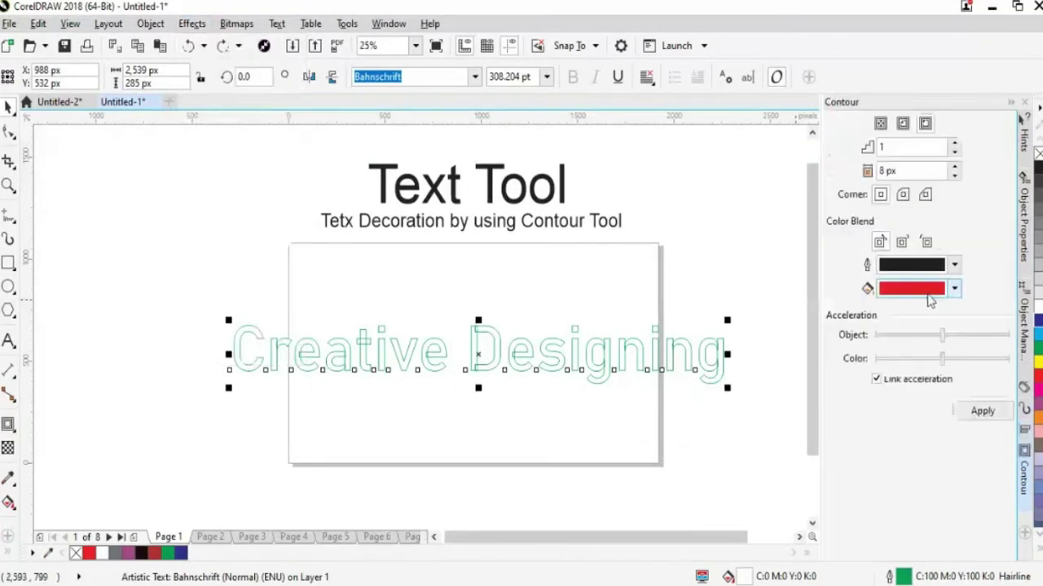
scroll(957, 181, up, 14)
click(979, 413)
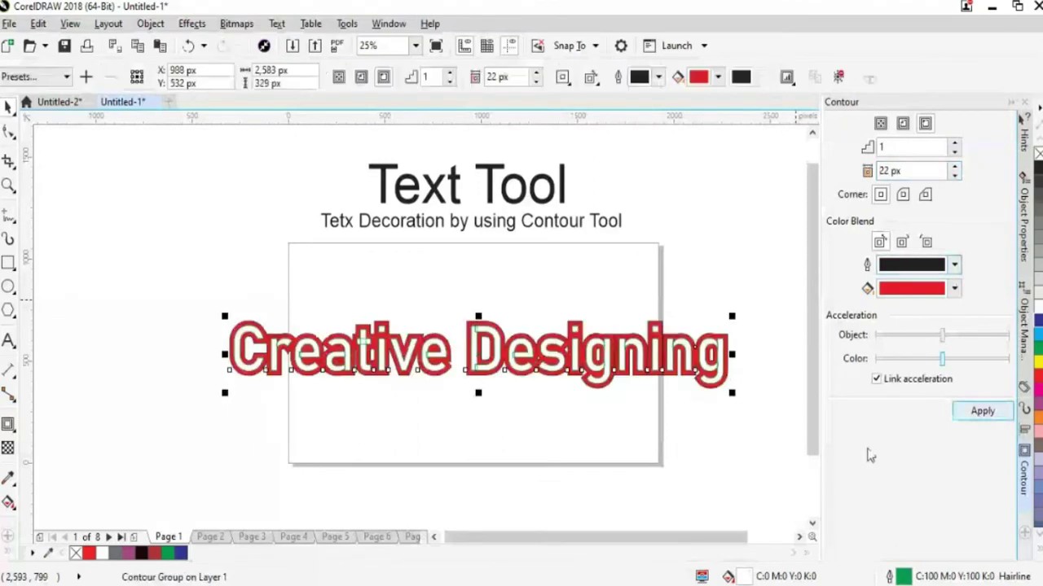
click(519, 426)
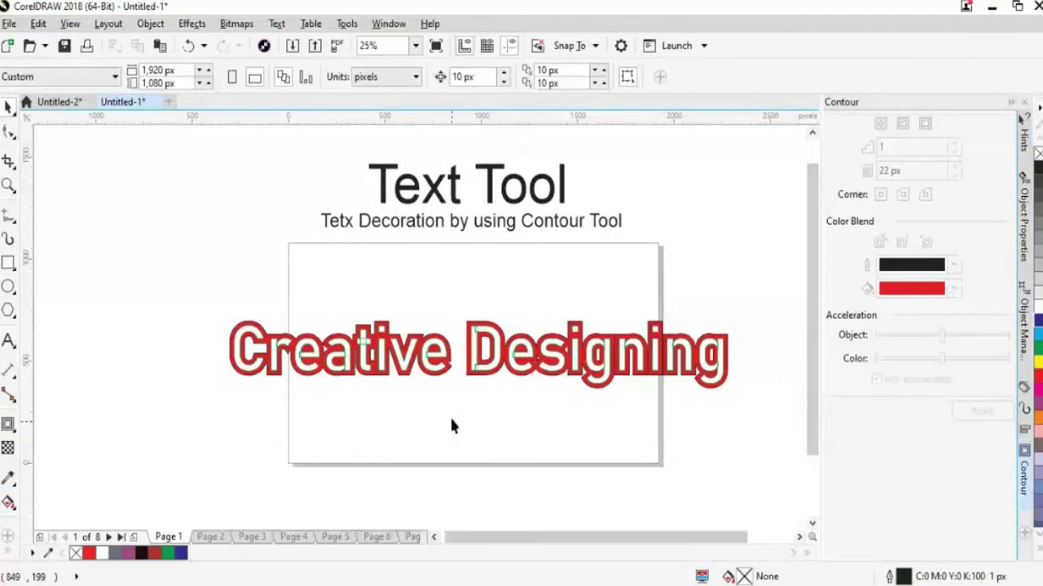
Change the contour fill colour from red to dark blue
click(485, 373)
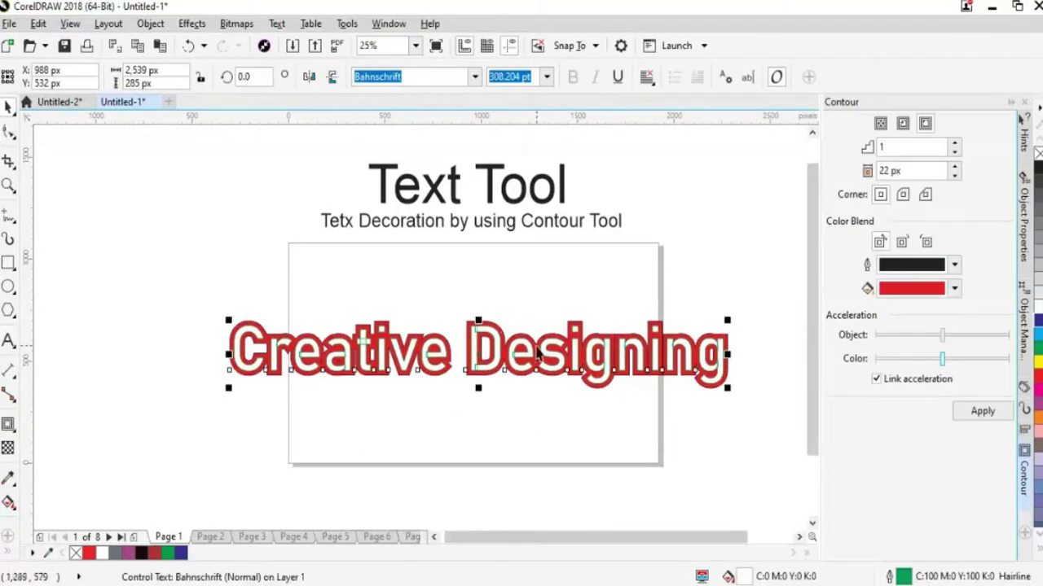
click(954, 288)
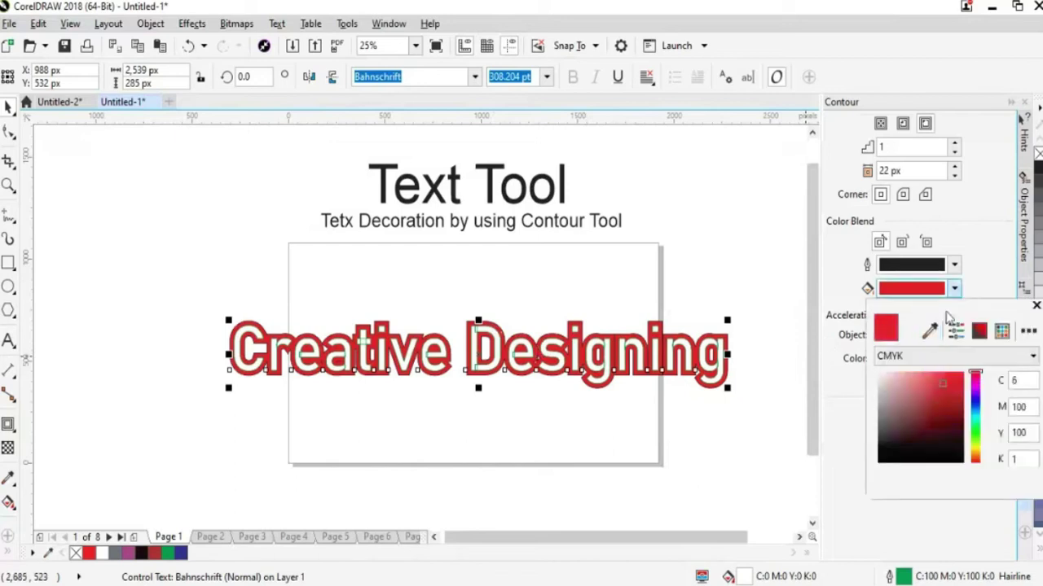
drag(980, 425, 975, 401)
click(931, 401)
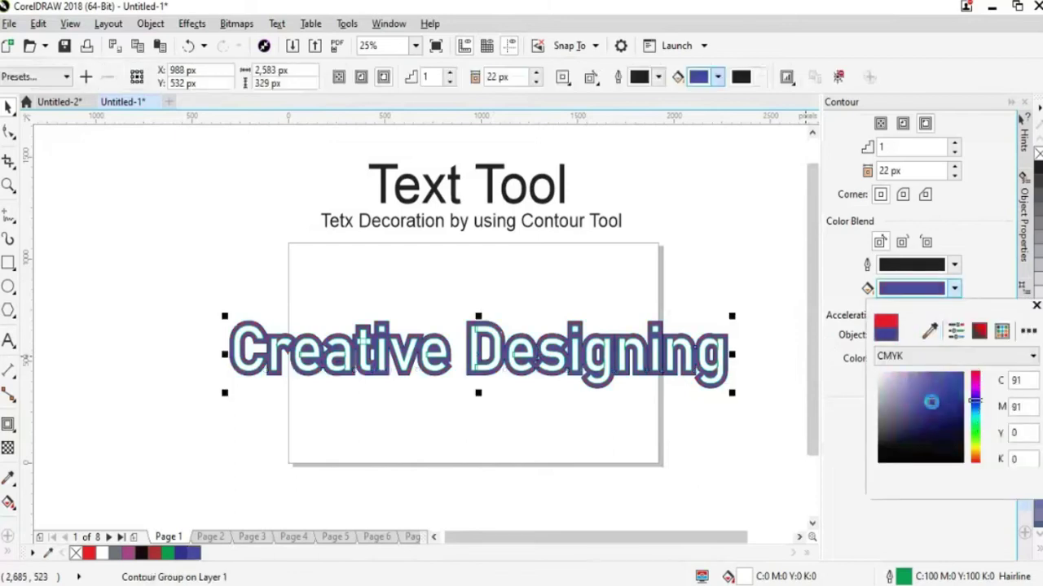
click(649, 472)
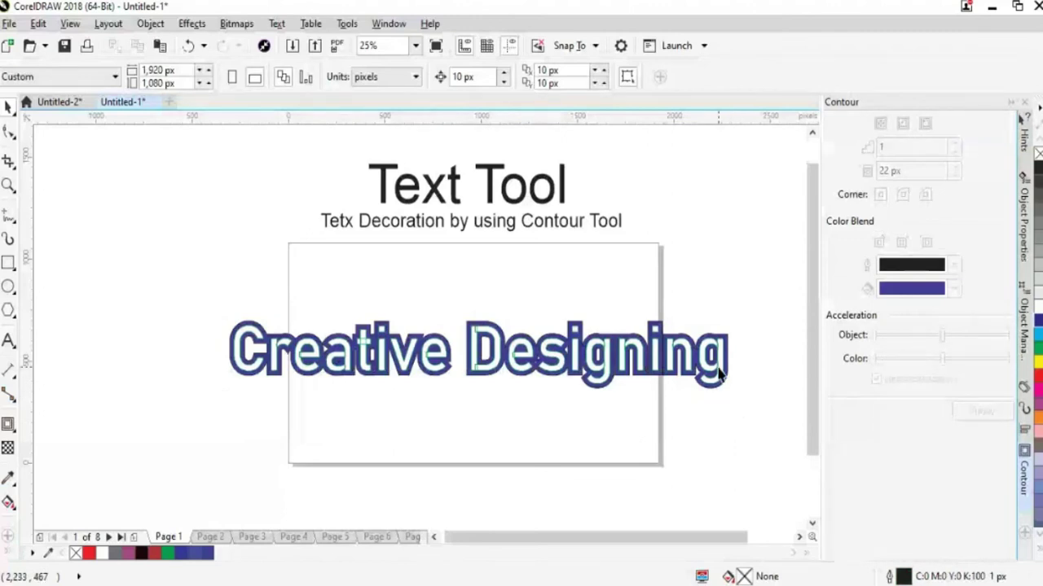
Reduce the heading's contour offset to 12 px
click(719, 373)
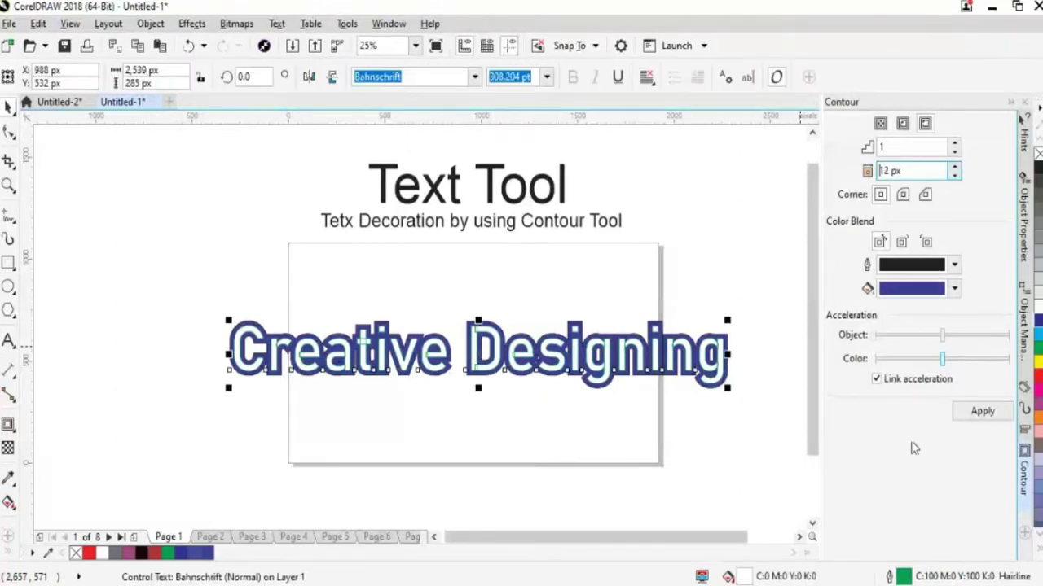
click(978, 414)
click(706, 466)
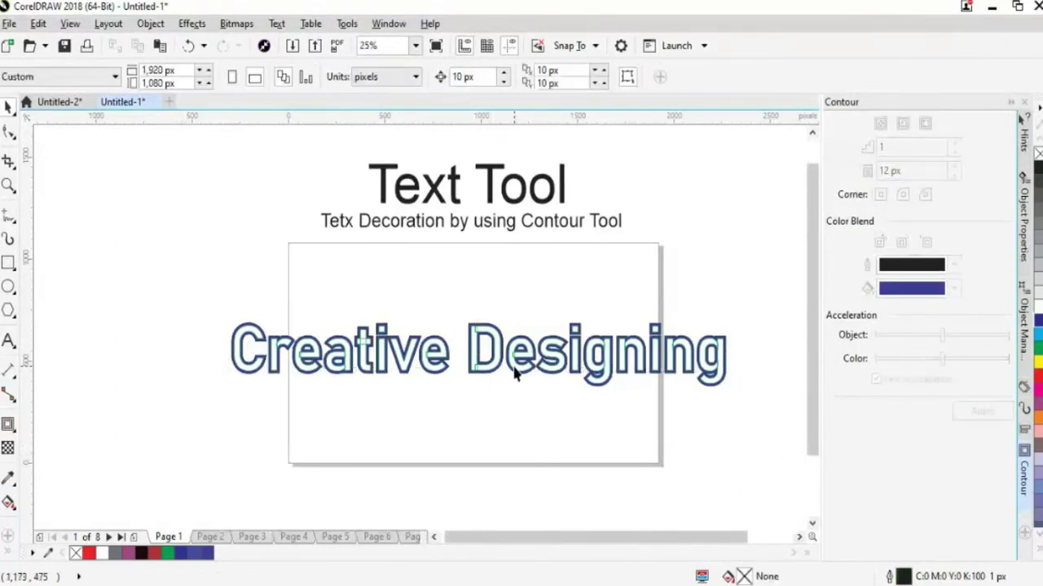
Set the Creative Designing text outline colour to dark red with Outline Pen (F12)
click(511, 373)
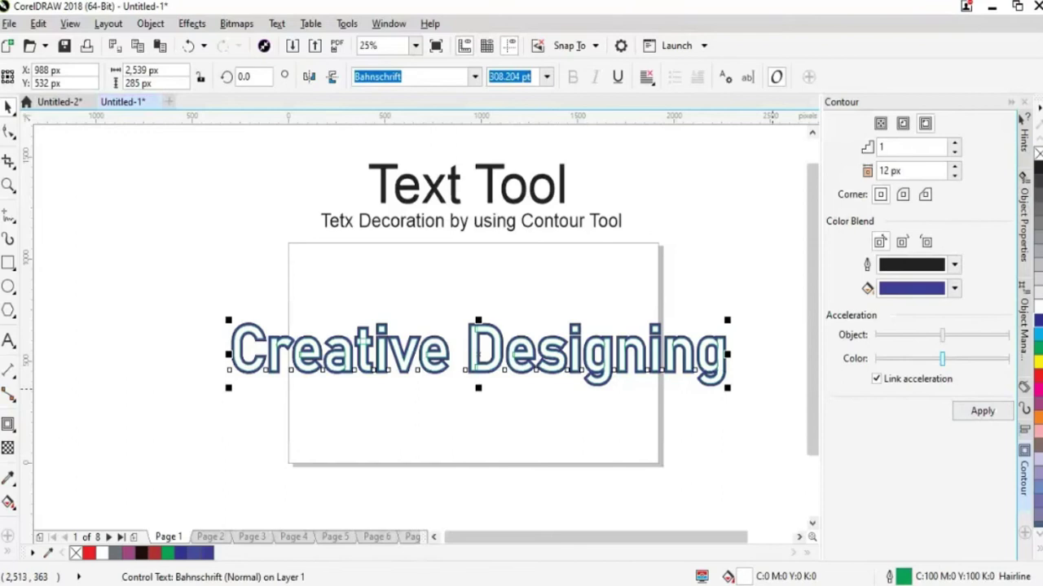
key(F12)
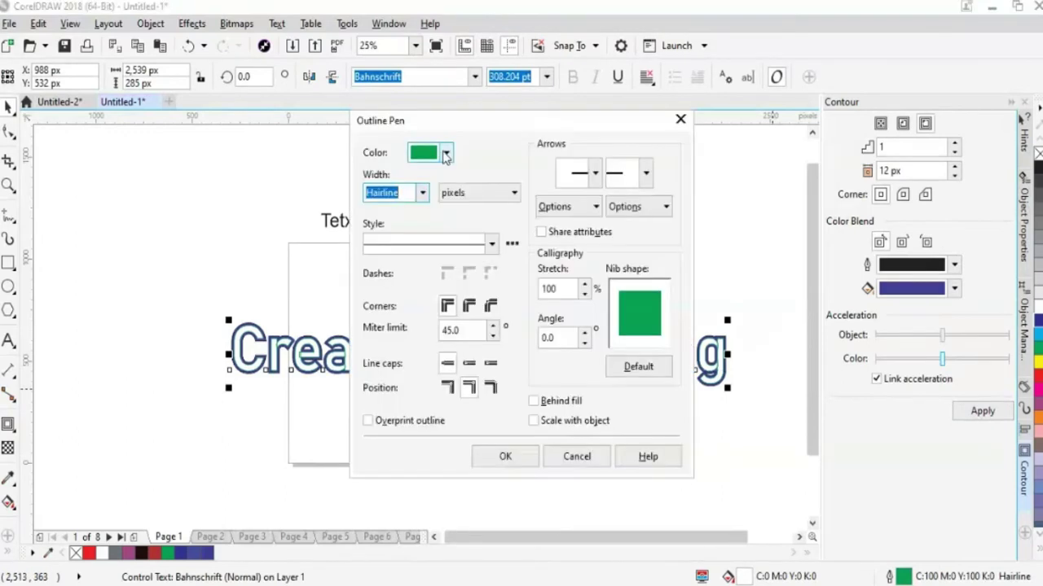
click(446, 153)
drag(520, 283, 518, 243)
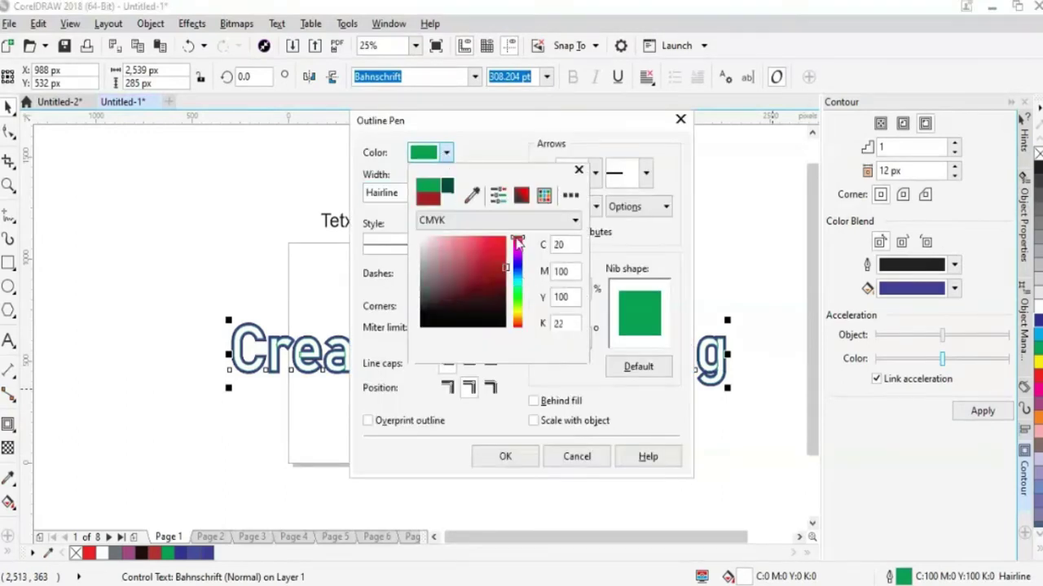
click(507, 456)
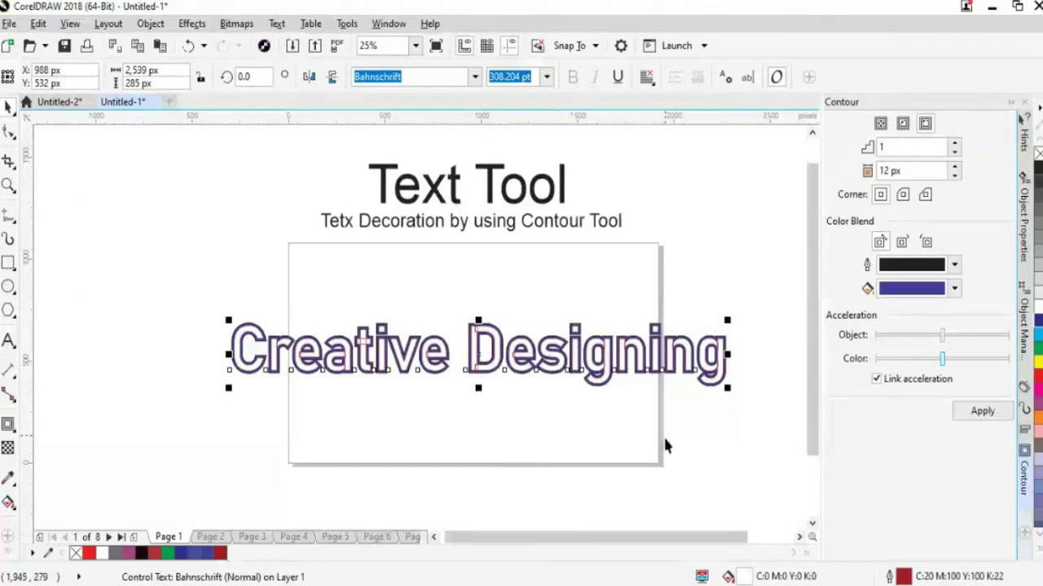
click(663, 442)
Try a 10 px contour offset, then return it to 12 px
click(638, 375)
click(954, 176)
click(953, 175)
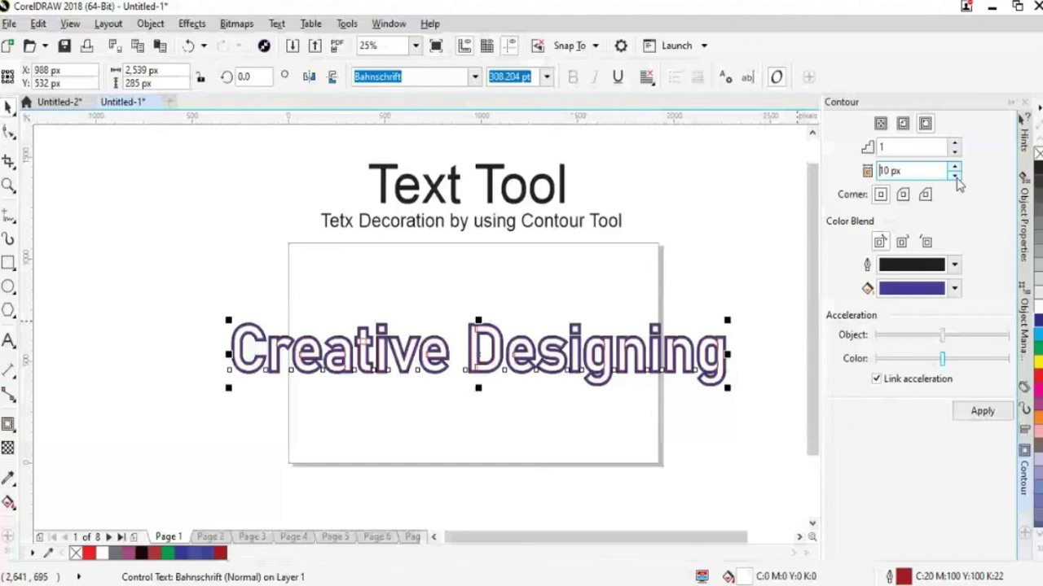
click(954, 167)
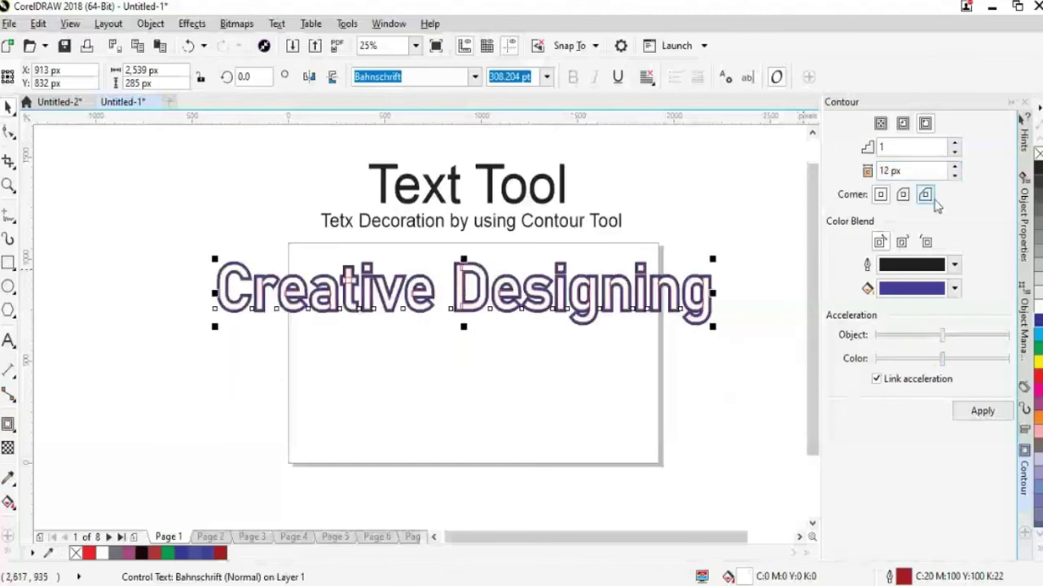
click(501, 410)
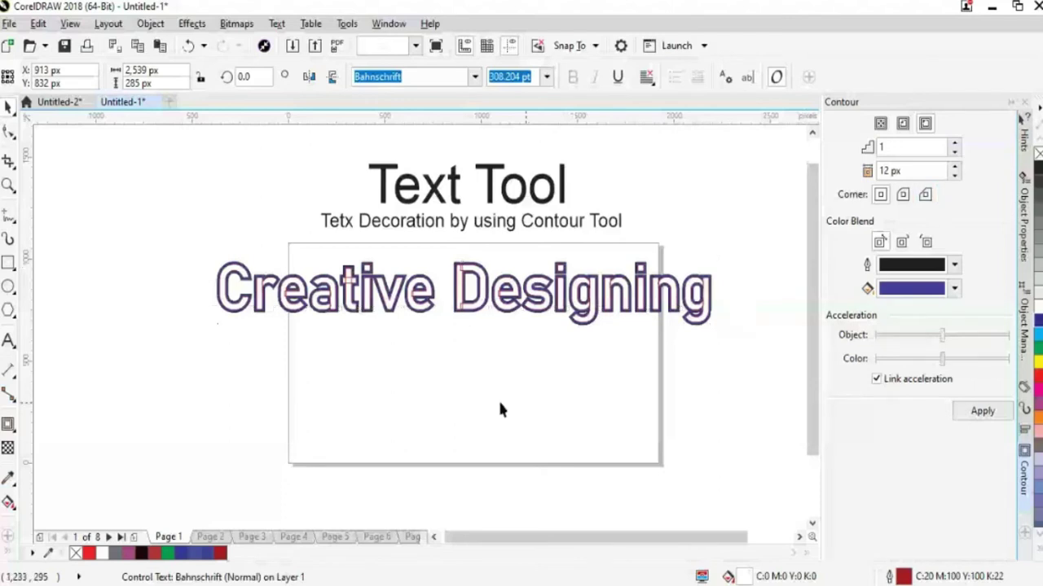
Paste the word 'Creative' as new text below the heading and scale it up
key(F8)
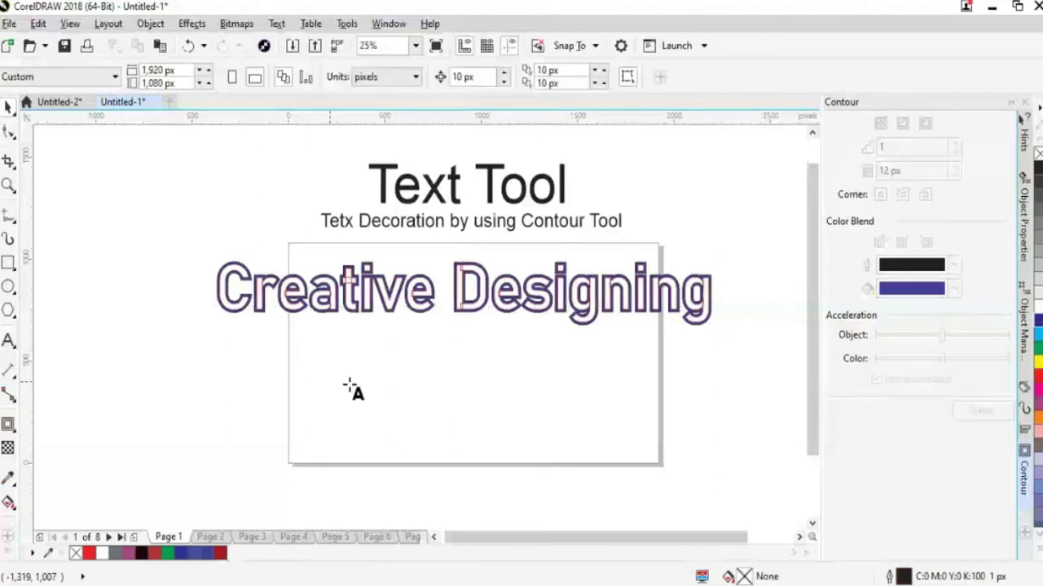
click(369, 378)
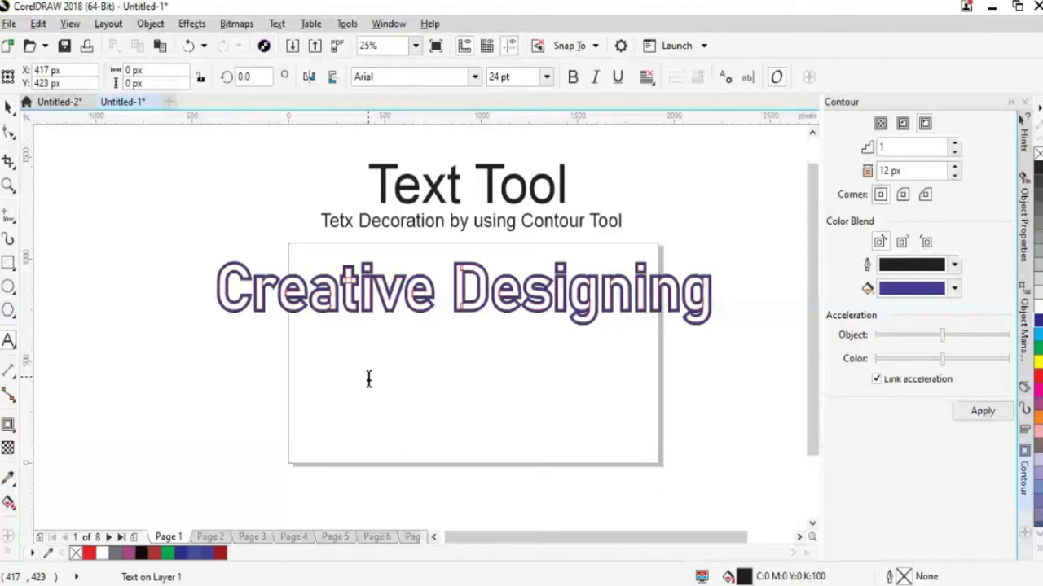
click(368, 377)
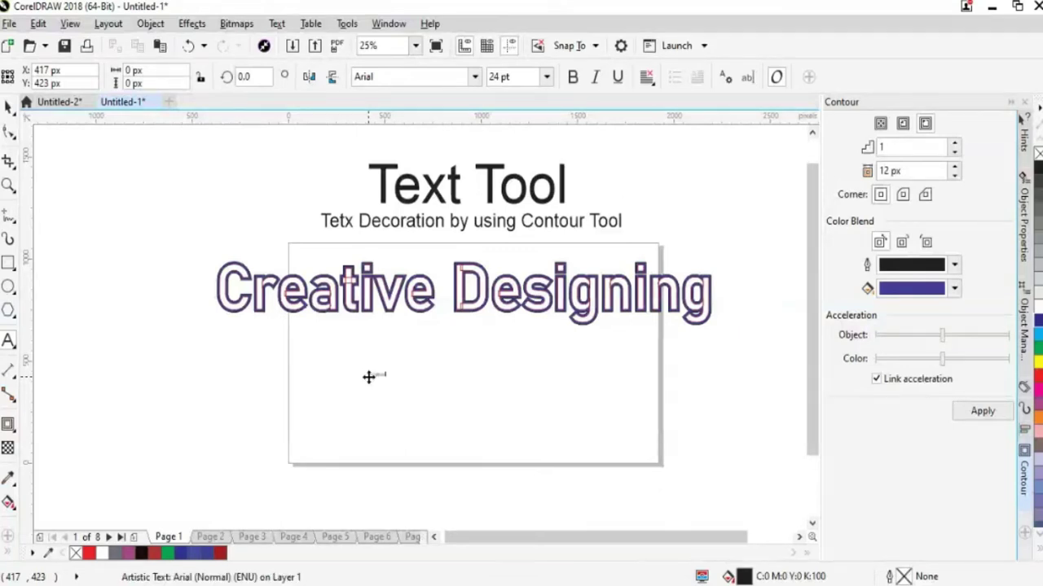
key(ctrl+v)
key(ctrl+space)
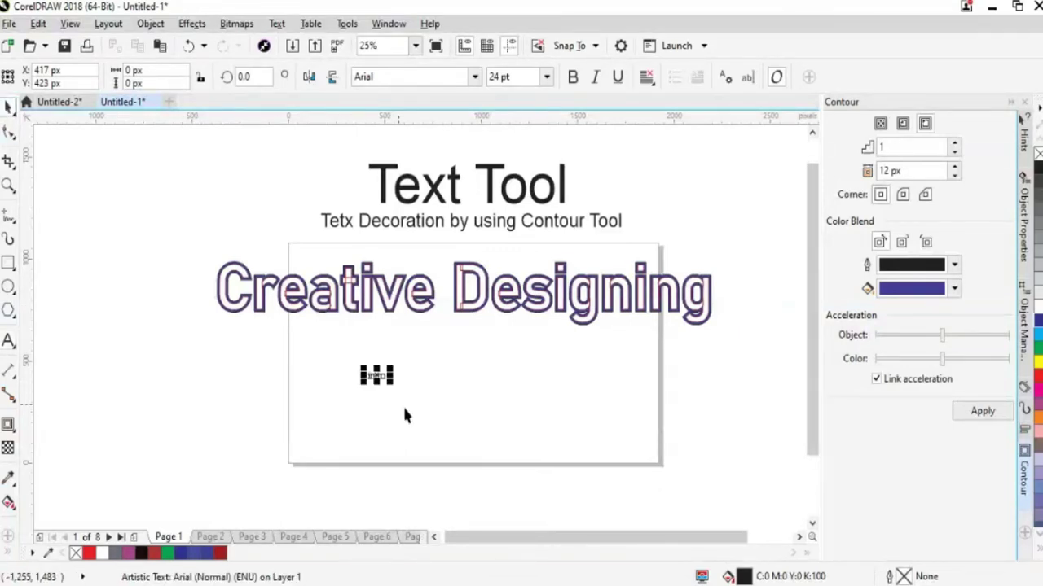
drag(392, 384, 633, 435)
drag(570, 414, 559, 406)
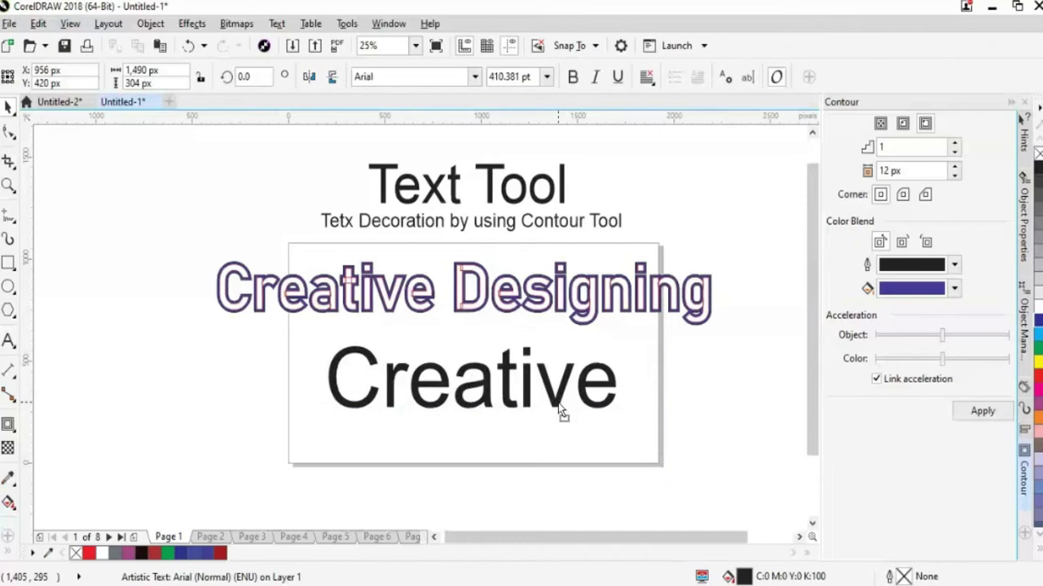
click(562, 413)
Change the Creative font to Elephant, after briefly trying AcadEref
click(472, 77)
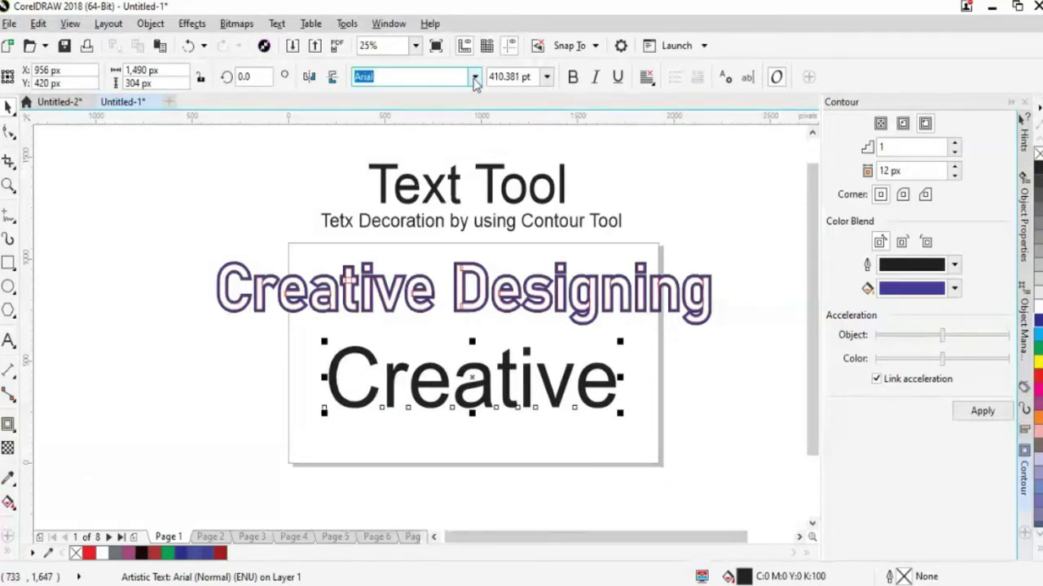
click(474, 77)
scroll(456, 171, up, 5)
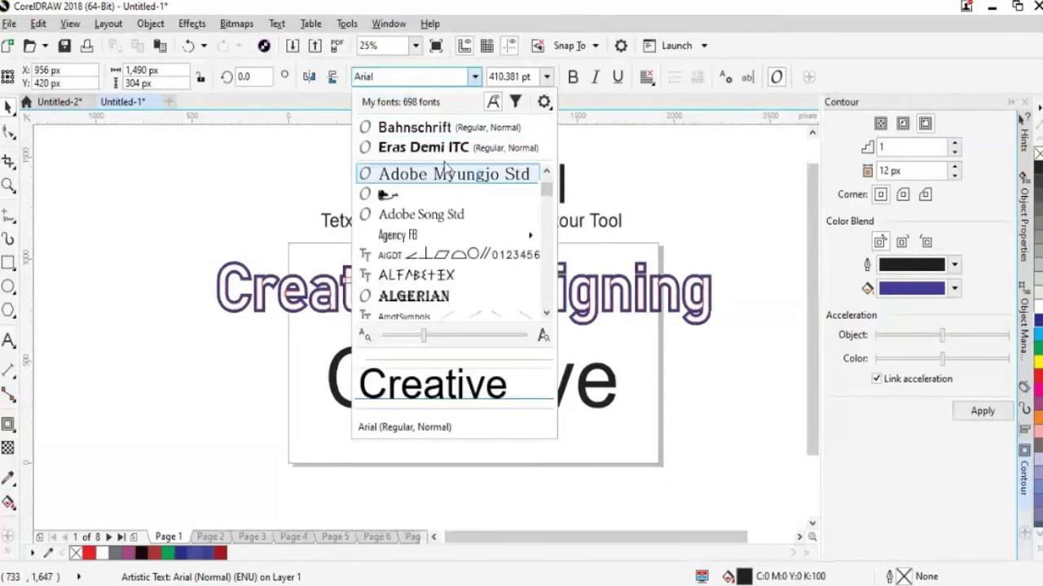
scroll(544, 189, up, 3)
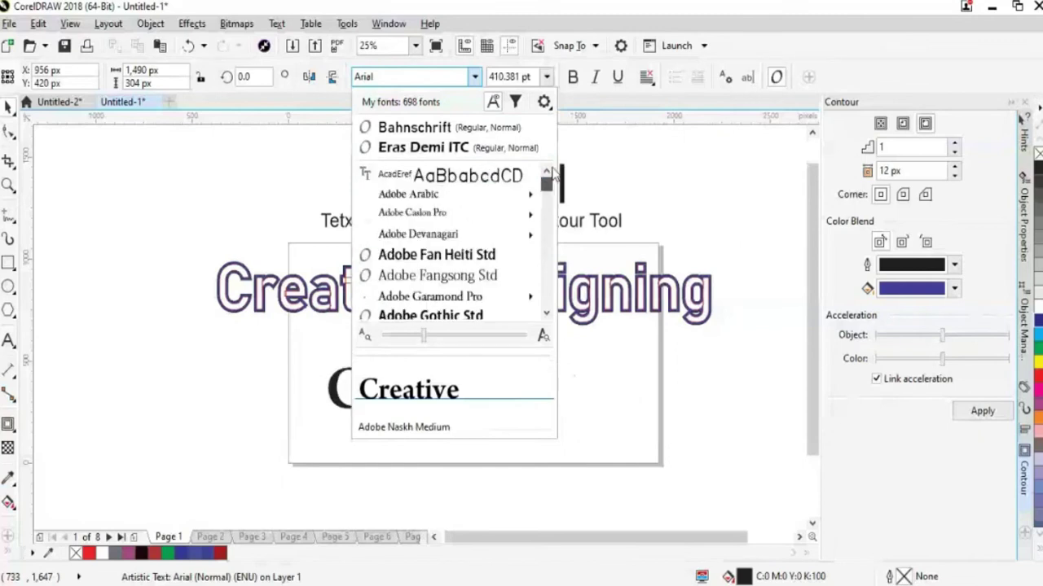
click(487, 174)
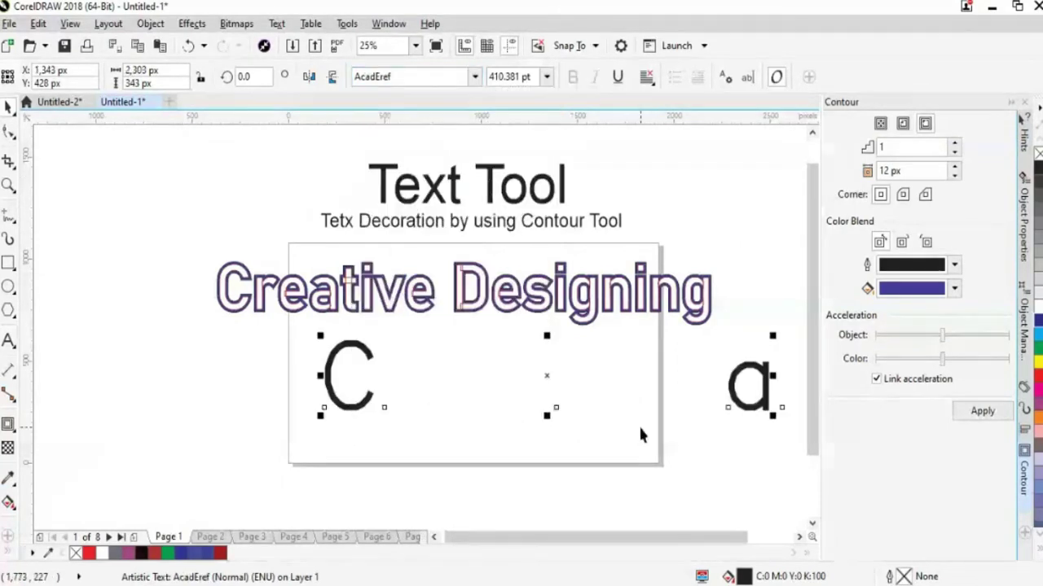
click(474, 77)
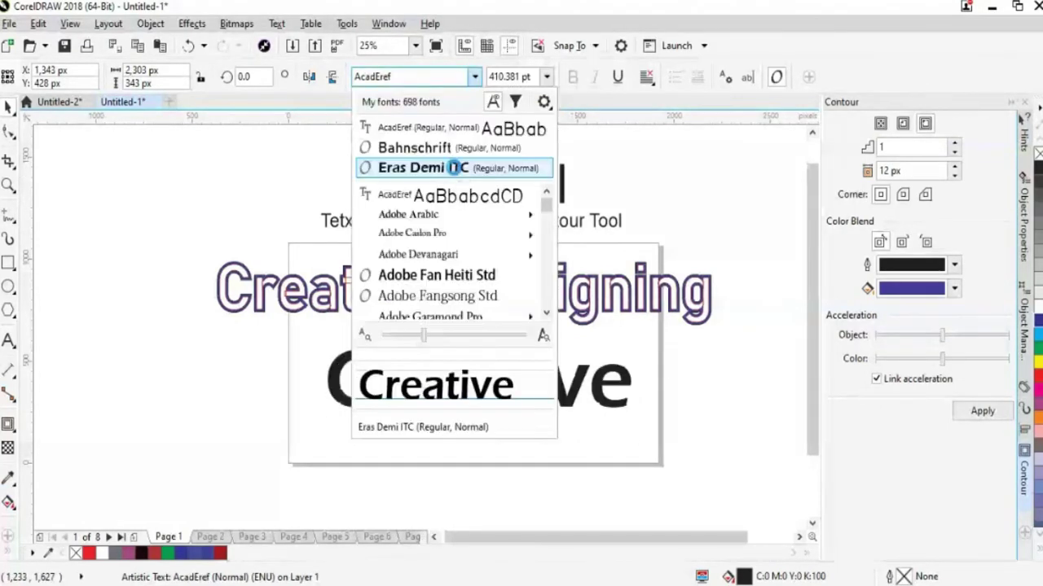
mouse_move(446, 220)
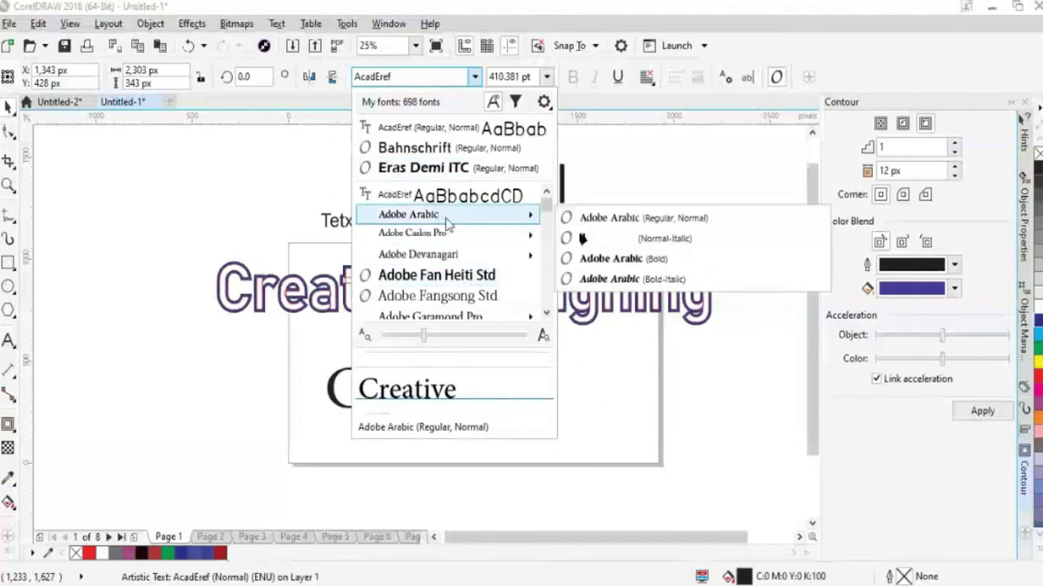
drag(547, 211, 547, 236)
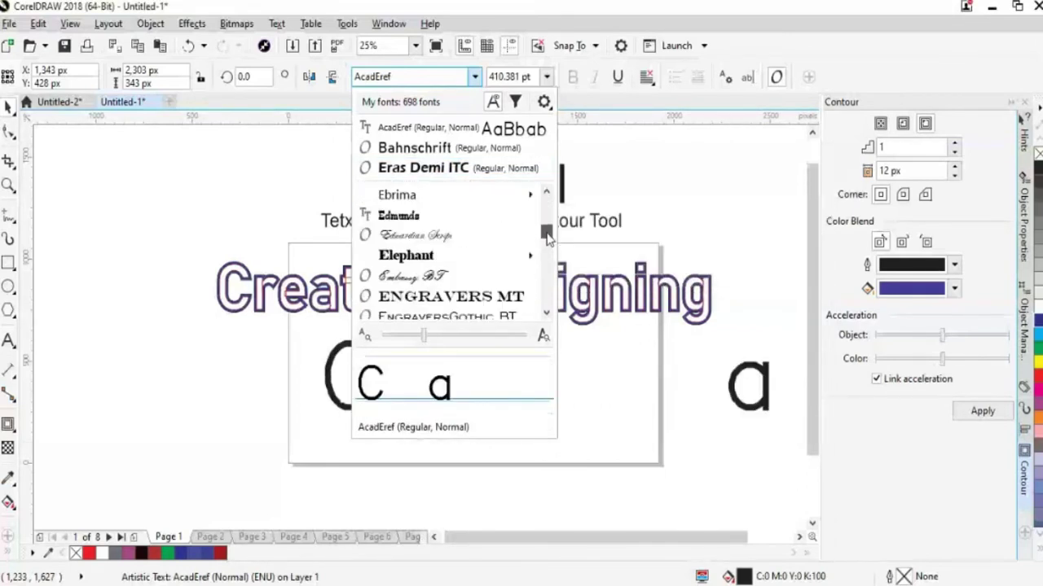
click(502, 255)
click(563, 436)
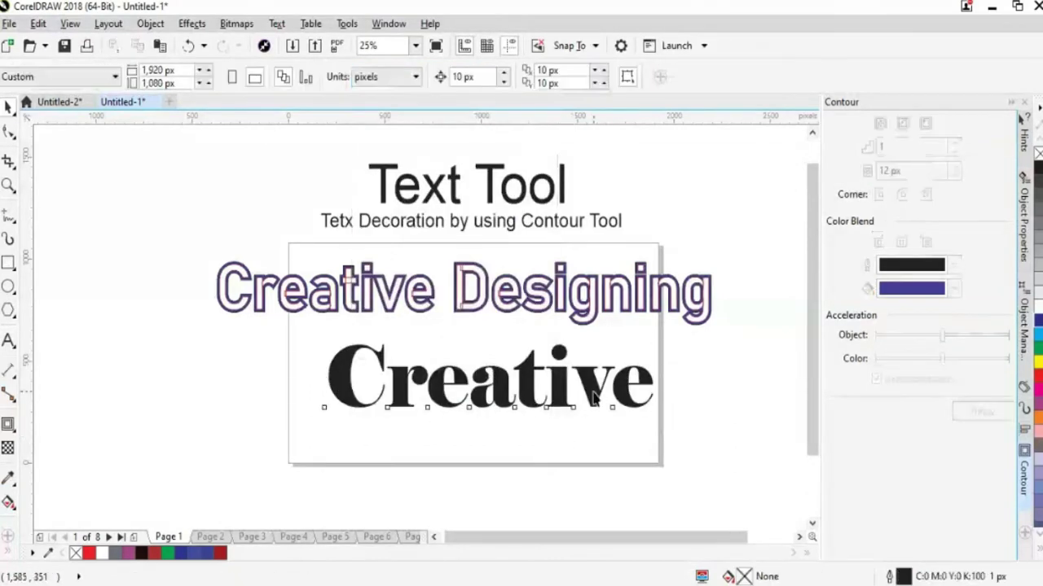
Try an 18 px blue contour on Creative, then undo it
click(595, 397)
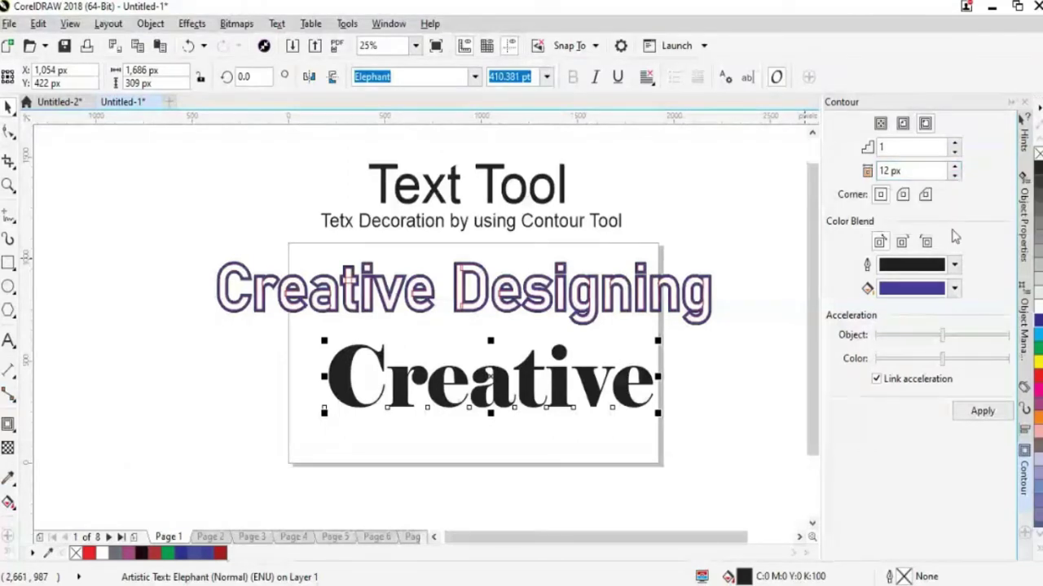
click(955, 167)
click(982, 410)
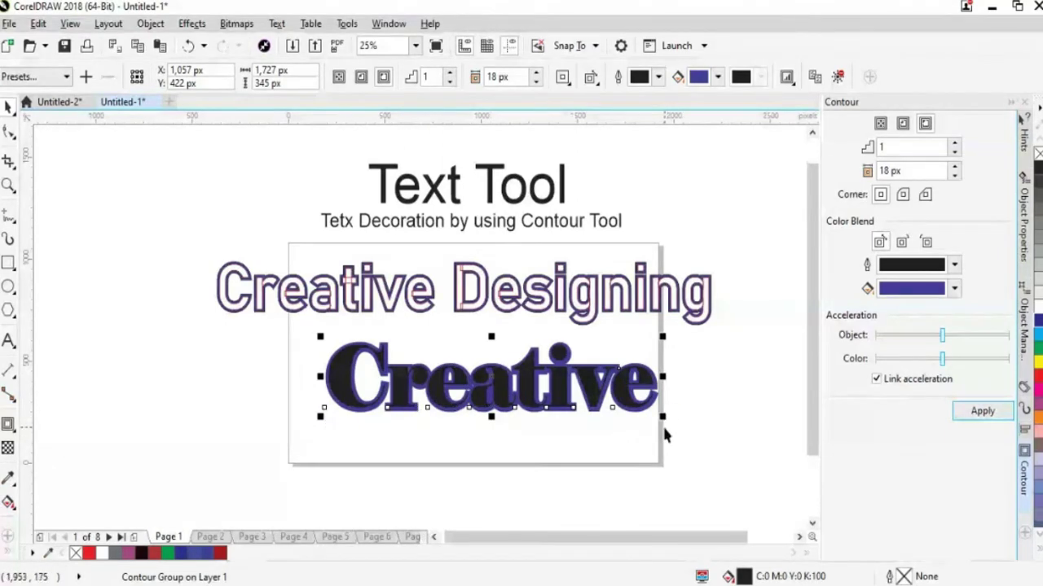
key(ctrl+z)
key(ctrl+shift+z)
key(ctrl+z)
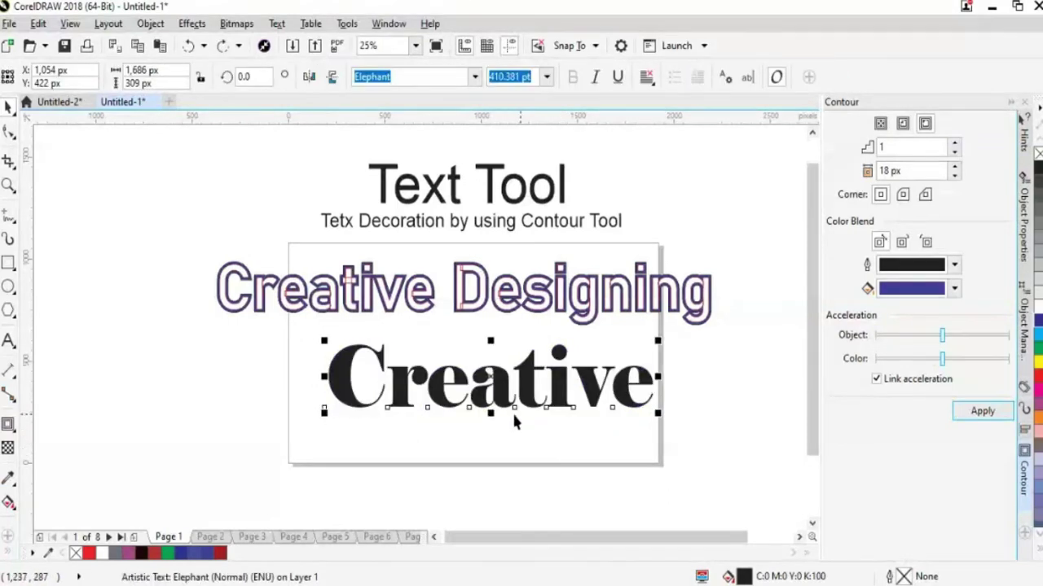
click(955, 410)
Give Creative a red outline and remove its solid black fill
right_click(1038, 379)
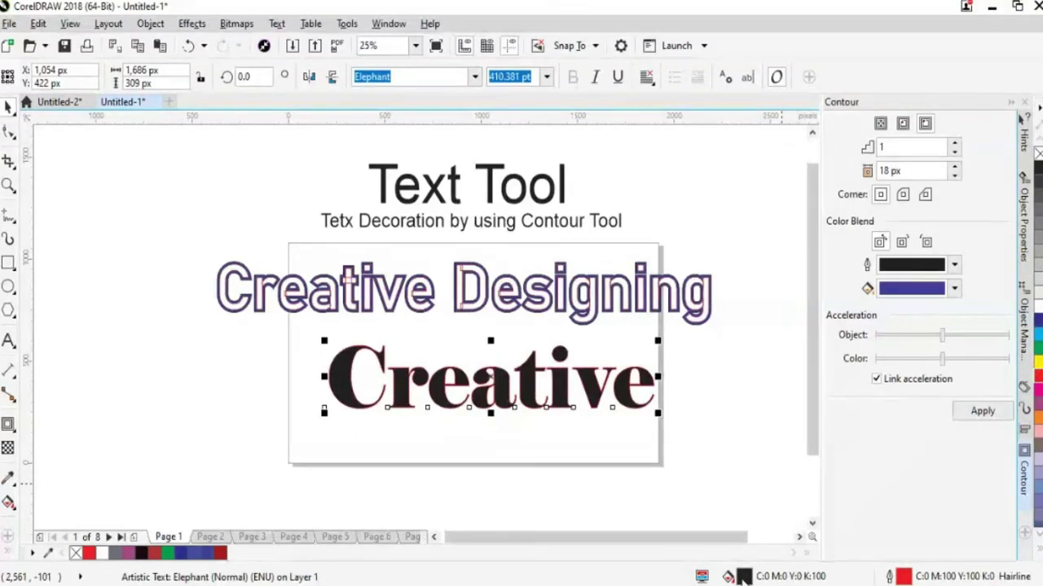
double_click(744, 576)
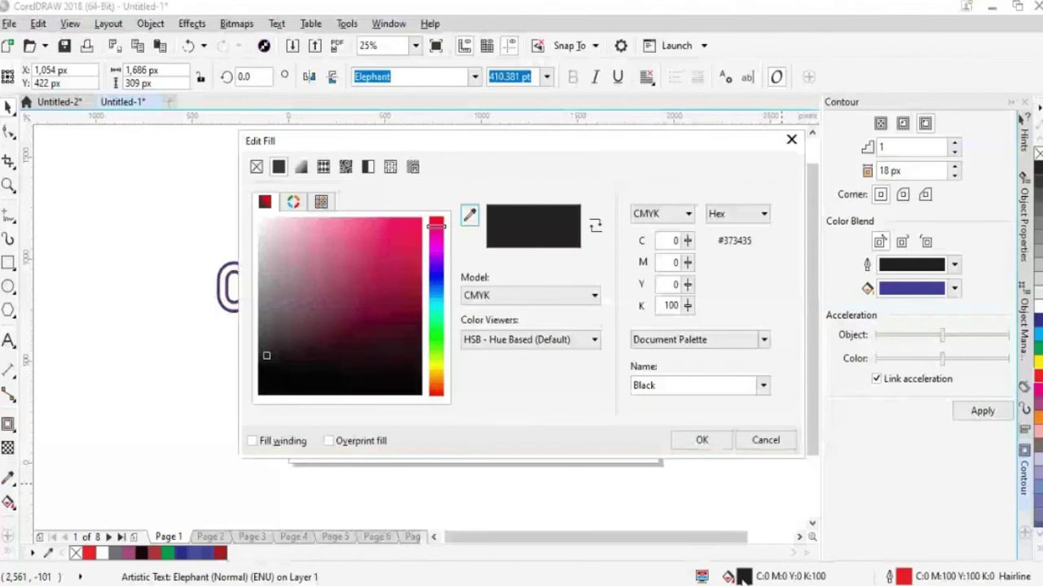
key(Escape)
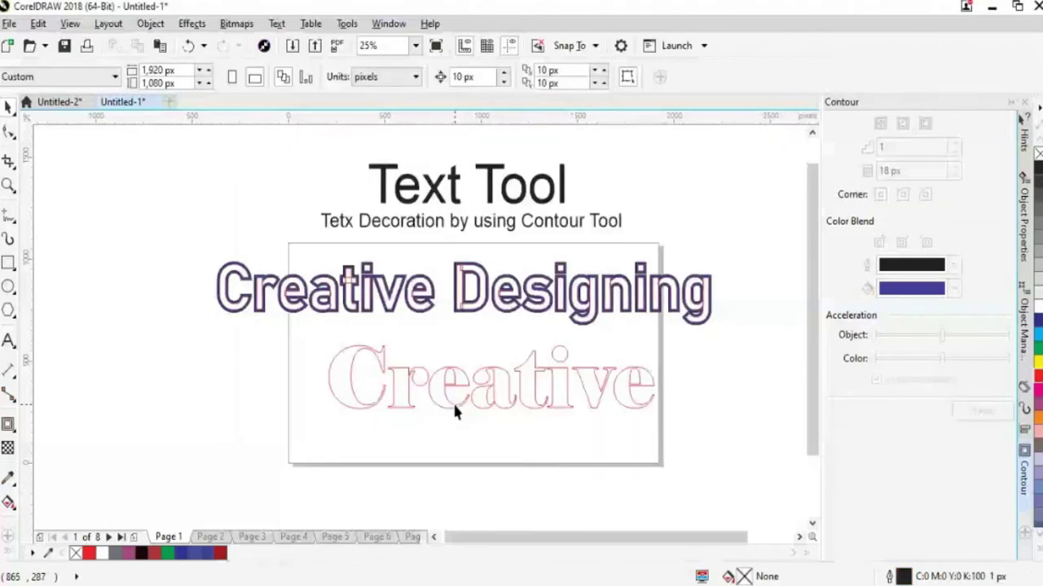
click(452, 400)
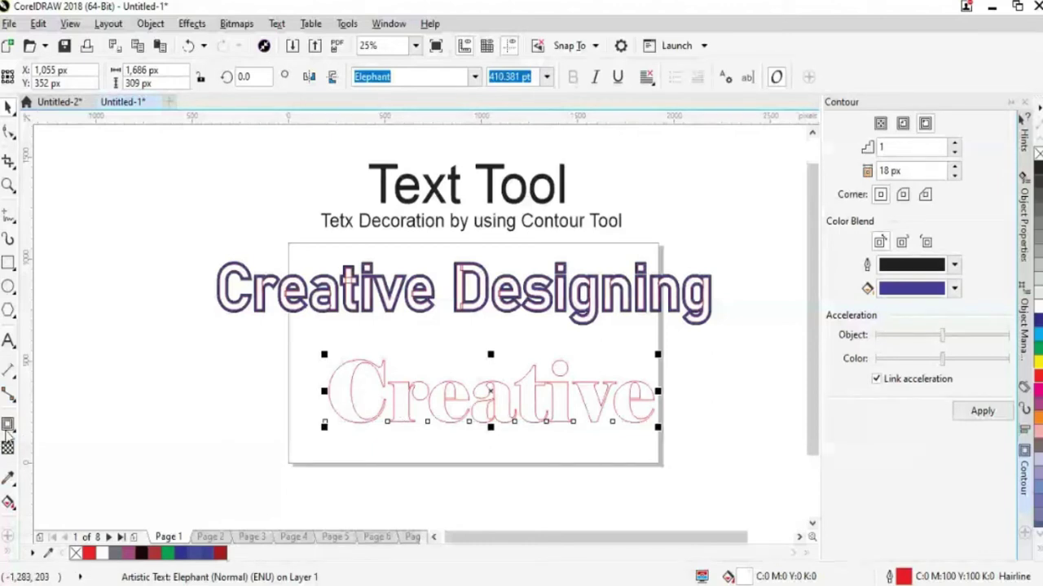
Drag an 8 px contour outward around the Creative text with the Contour tool
click(9, 397)
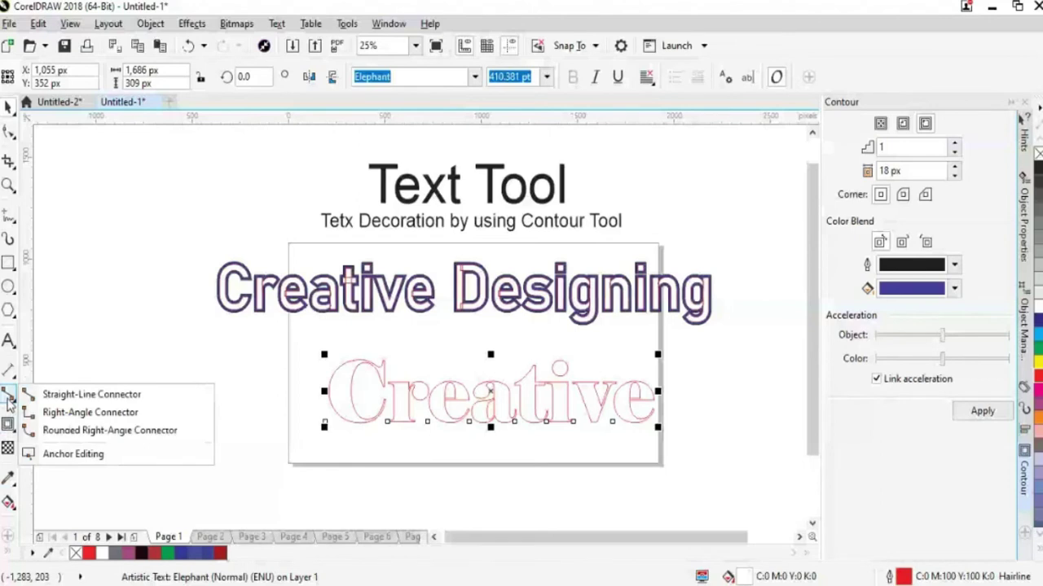
click(8, 424)
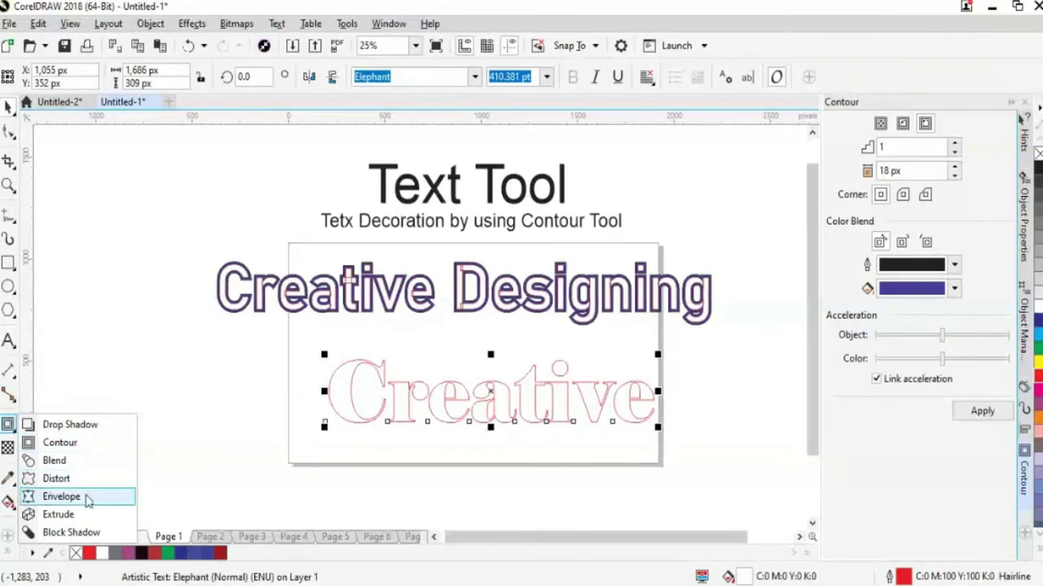
click(78, 444)
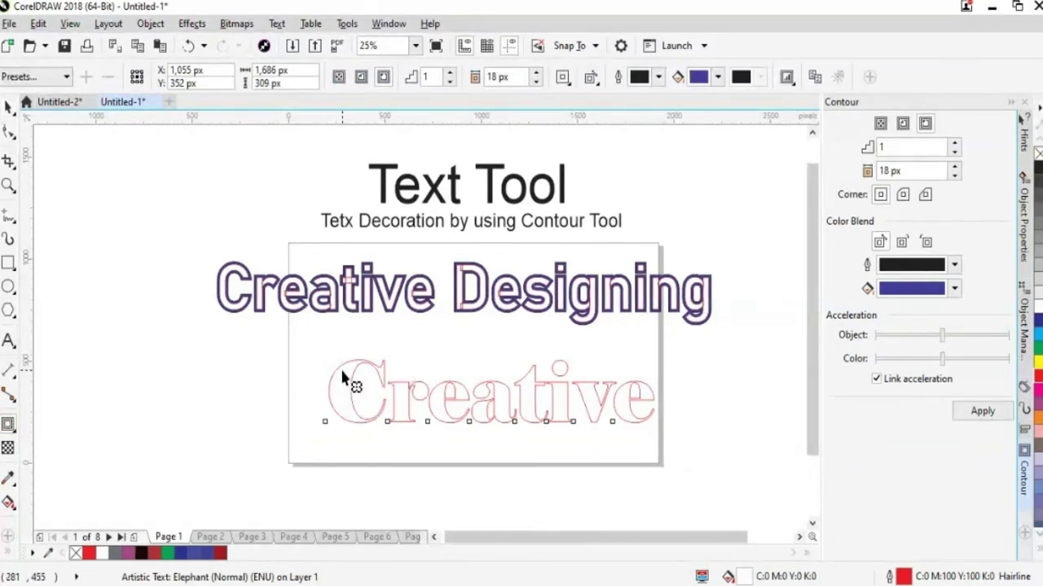
mouse_move(323, 358)
mouse_down()
mouse_move(325, 375)
mouse_move(318, 365)
mouse_up()
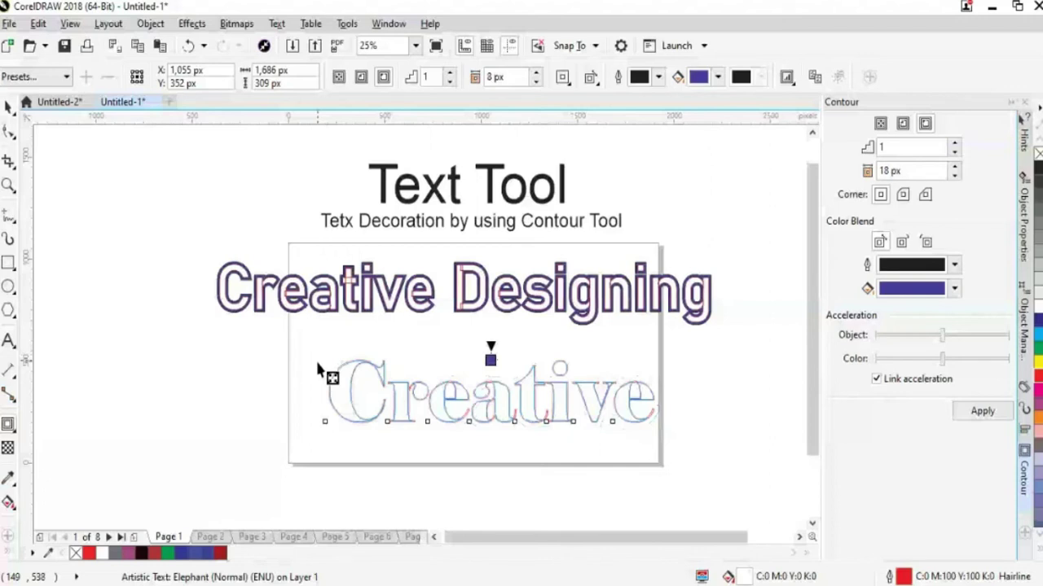
mouse_move(317, 365)
mouse_down()
mouse_move(333, 368)
mouse_move(321, 352)
mouse_move(338, 368)
mouse_up()
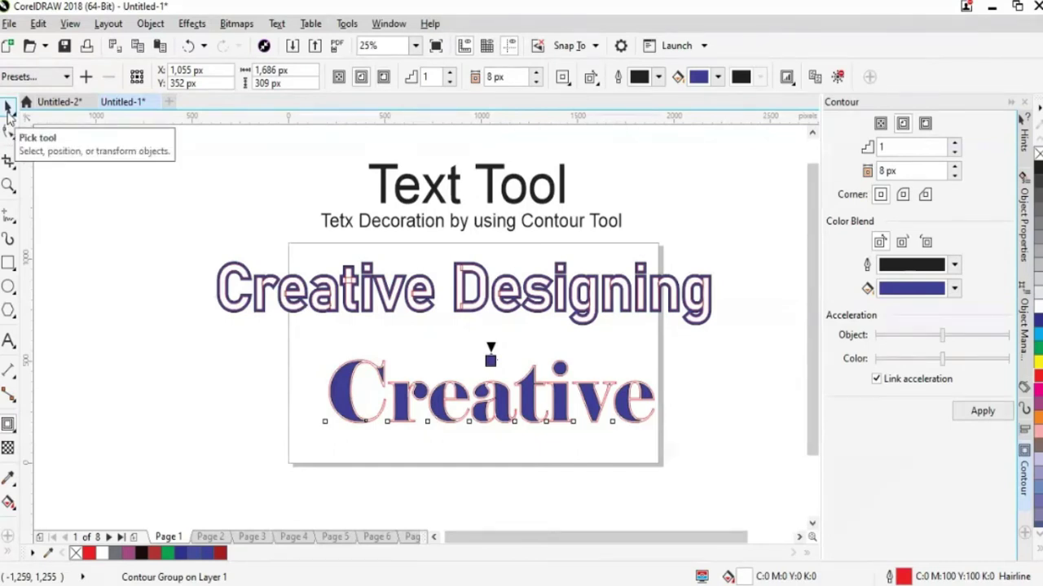
Change the Creative contour fill from blue to bright green
click(954, 290)
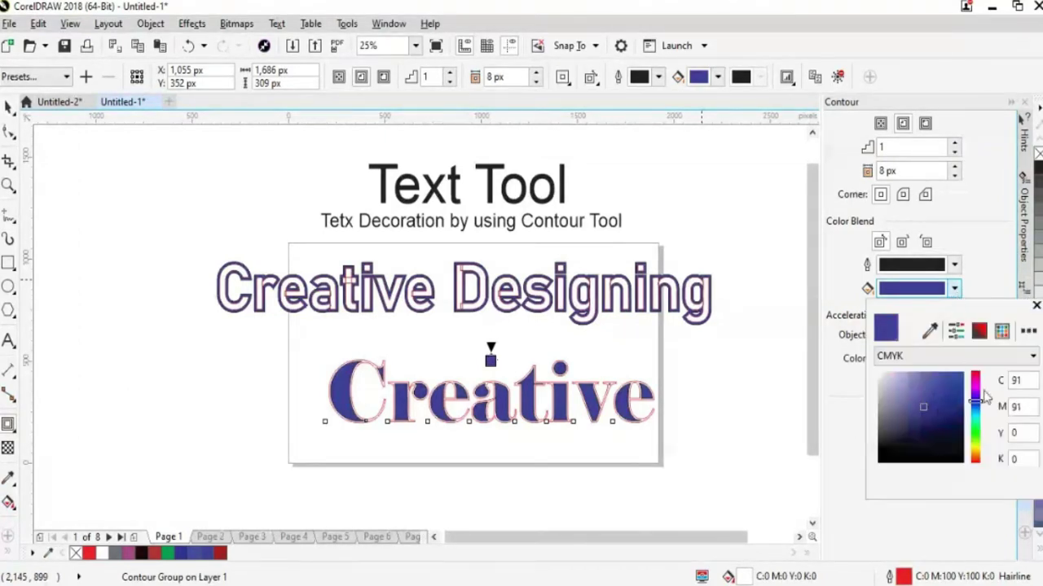
drag(980, 391, 977, 424)
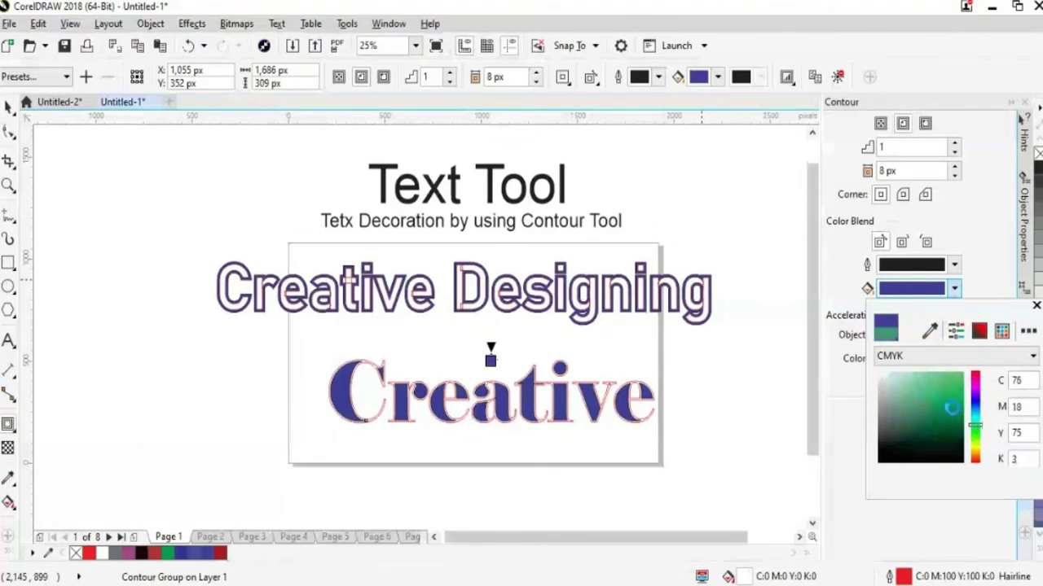
click(959, 379)
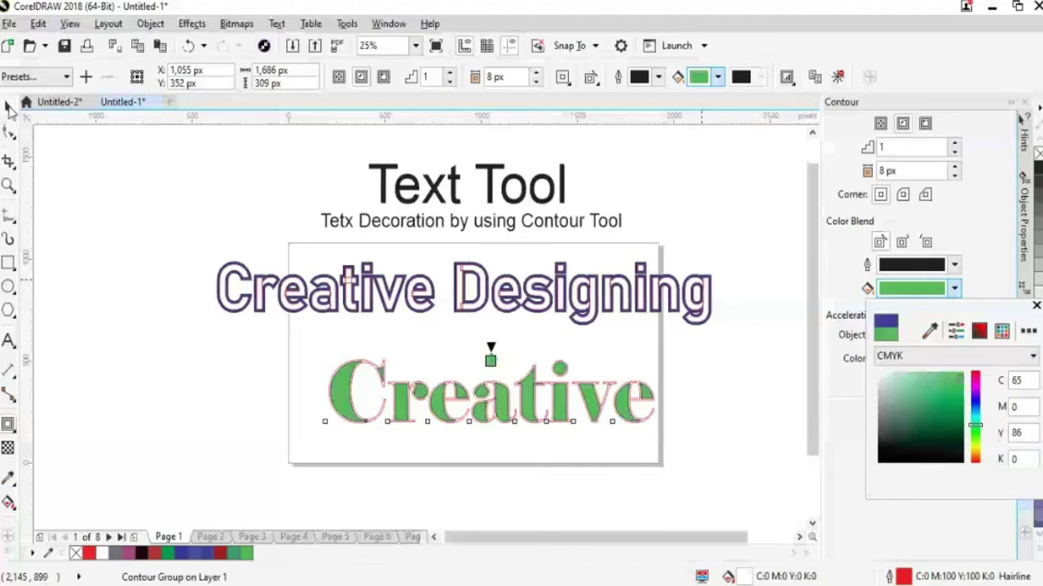
click(125, 174)
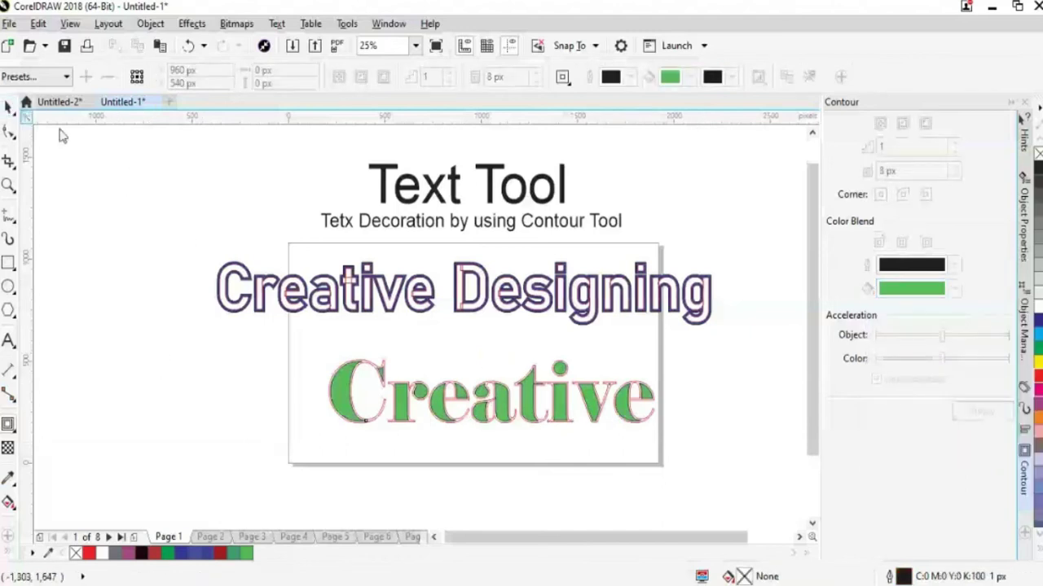
Move the green Creative contour group down below the page
drag(811, 393, 815, 419)
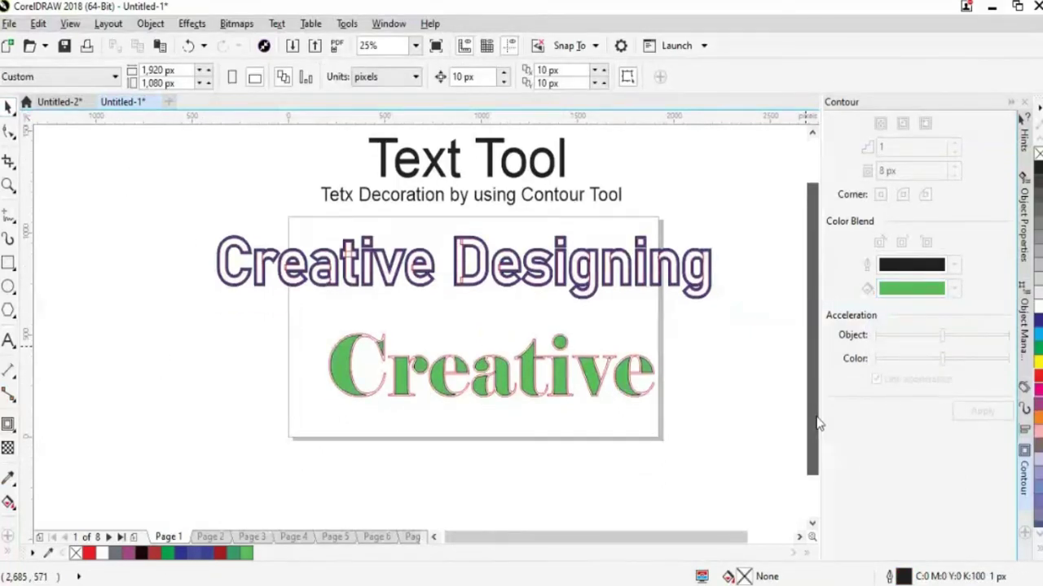
click(530, 380)
drag(530, 380, 534, 511)
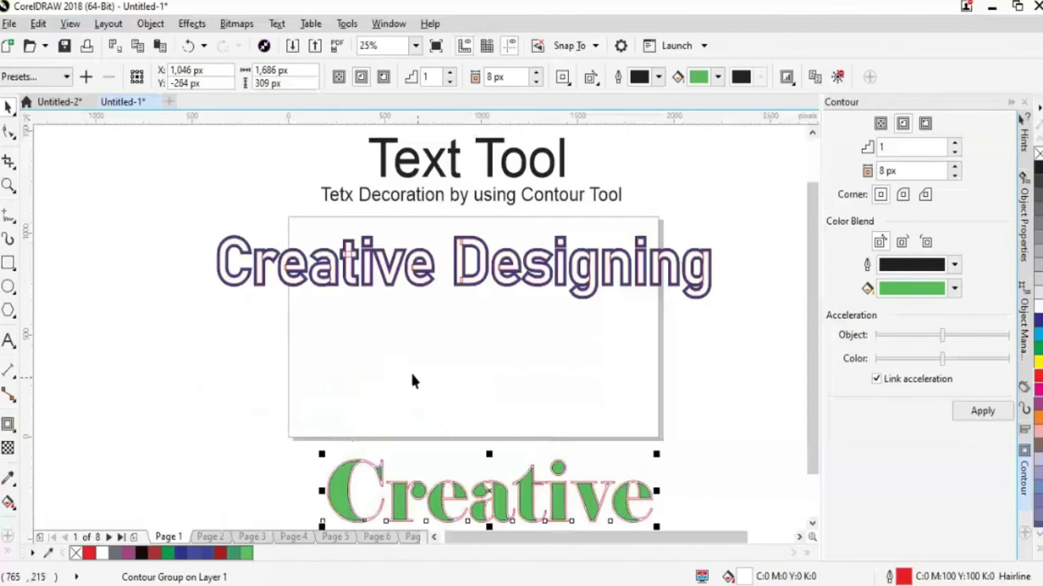
click(396, 363)
Add the word 'Contour' on the page, enlarged to about 438 pt in Arial Bold
click(8, 340)
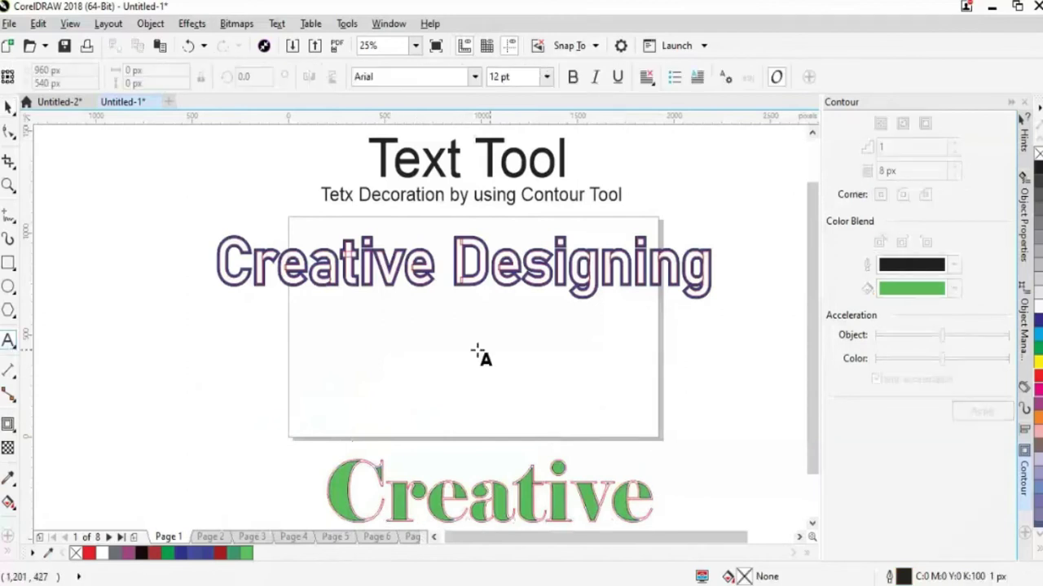
click(372, 363)
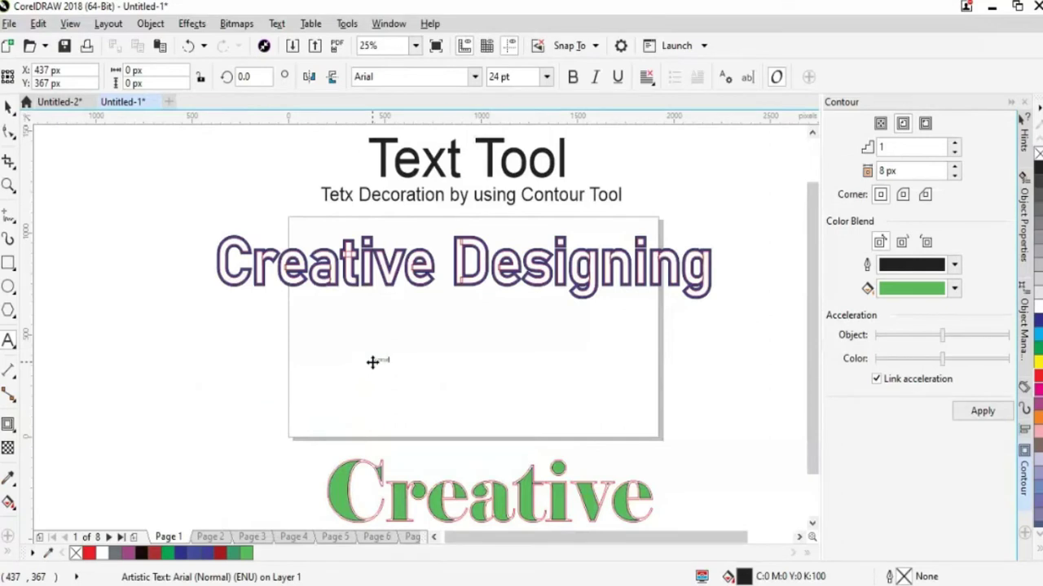
text(Cre)
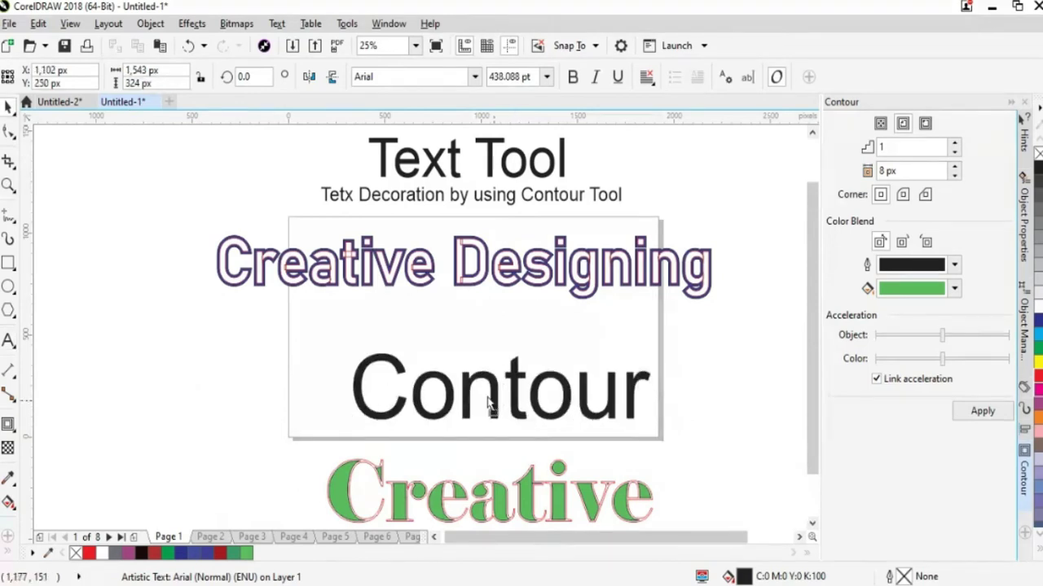
drag(489, 400, 481, 396)
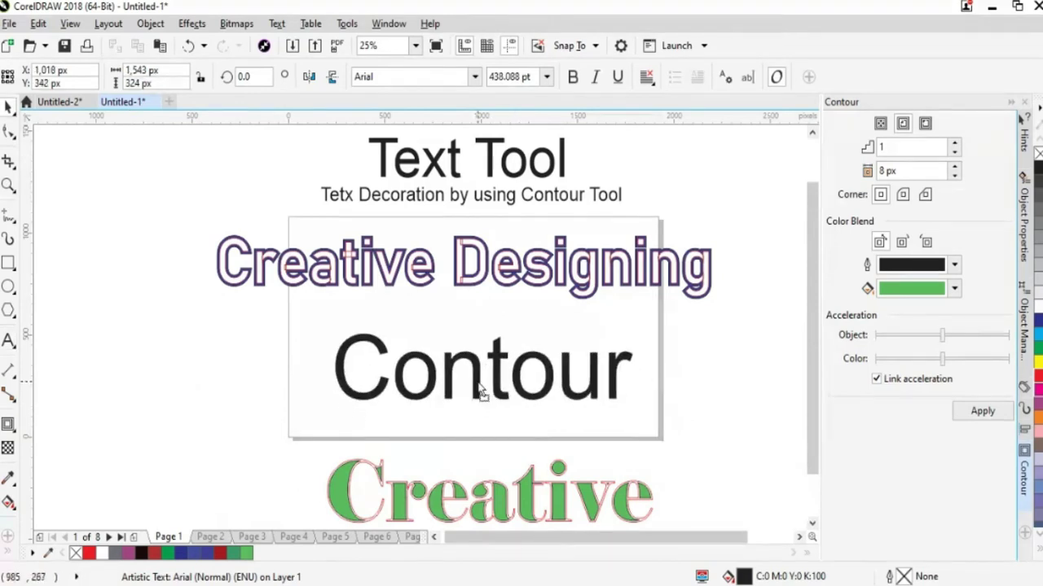
click(573, 77)
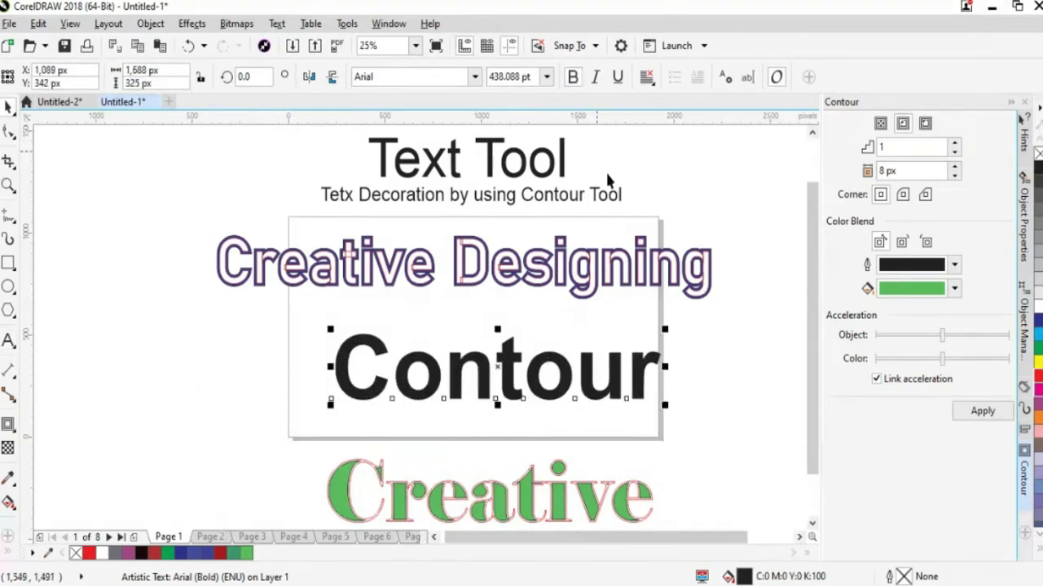
drag(583, 395, 575, 405)
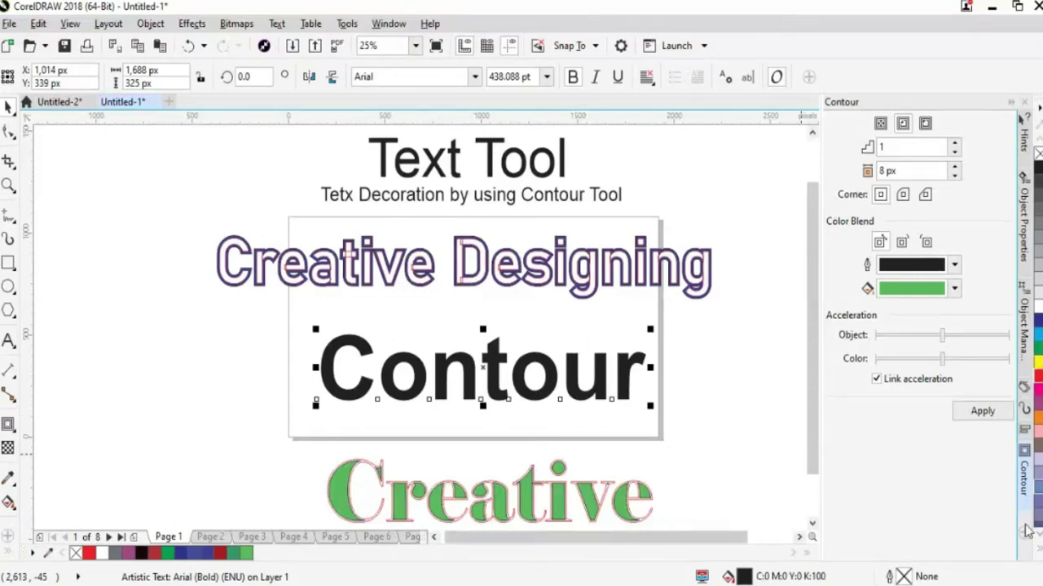
Give the Contour word a thin blue outline and set its fill to No fill
scroll(1037, 326, down, 4)
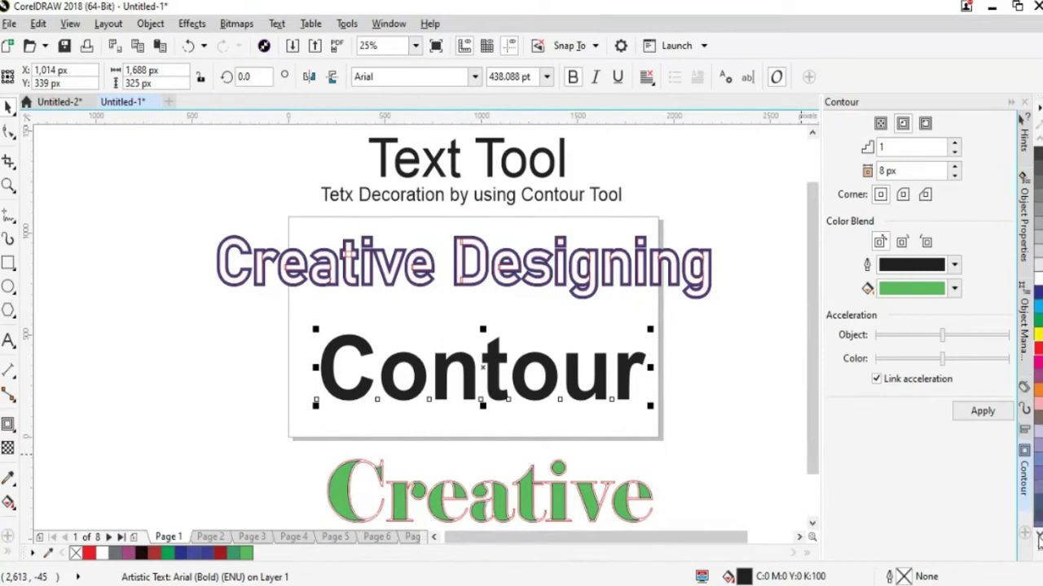
scroll(1037, 326, down, 6)
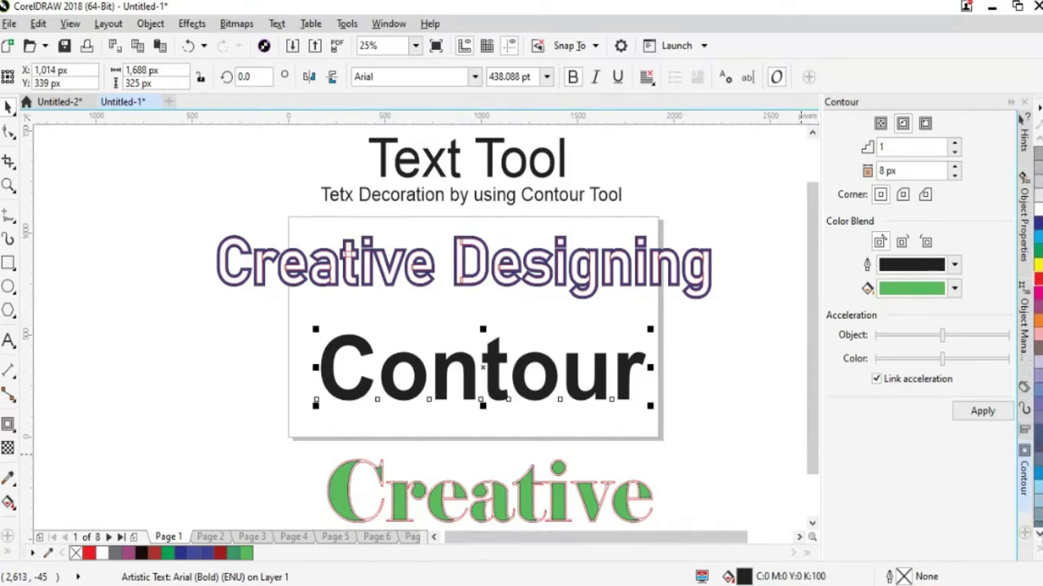
scroll(1037, 326, down, 4)
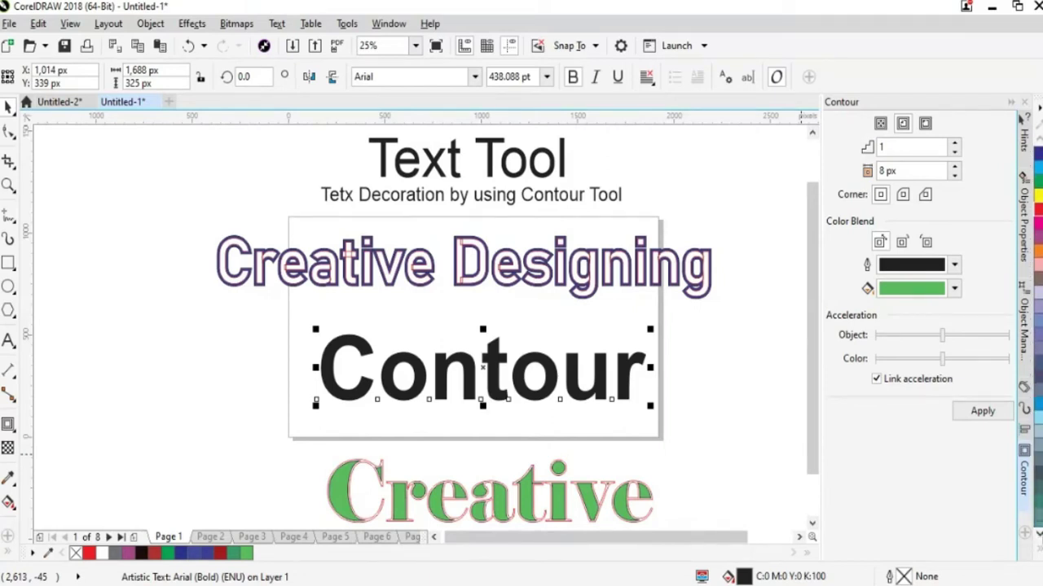
right_click(1039, 411)
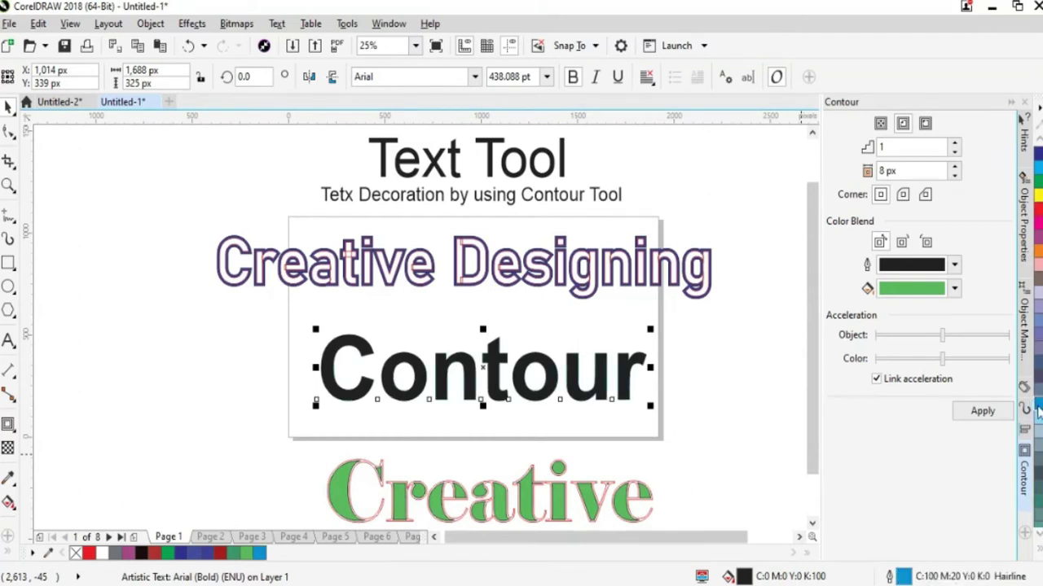
double_click(743, 577)
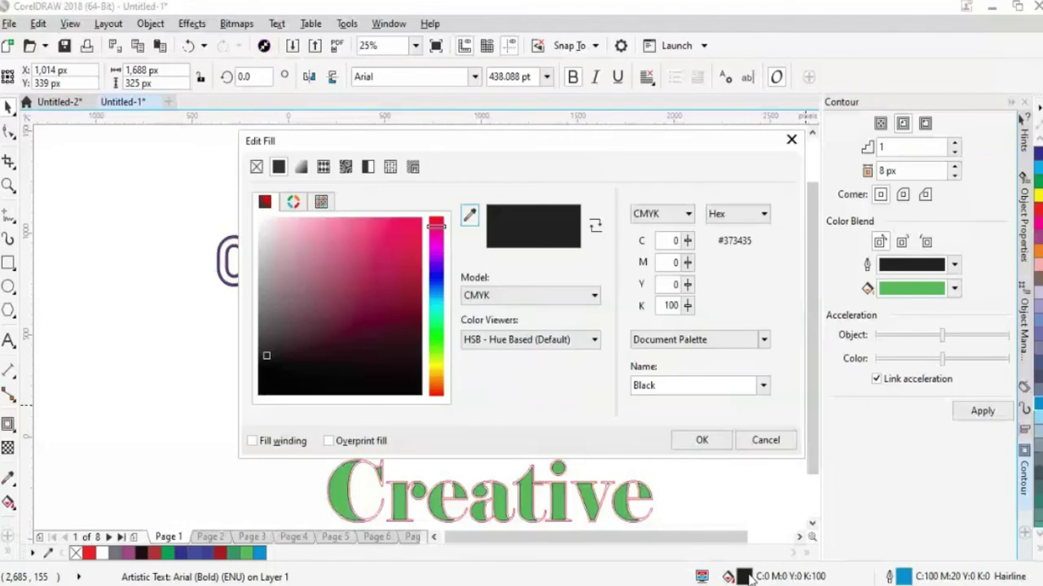
click(256, 168)
click(701, 440)
click(516, 400)
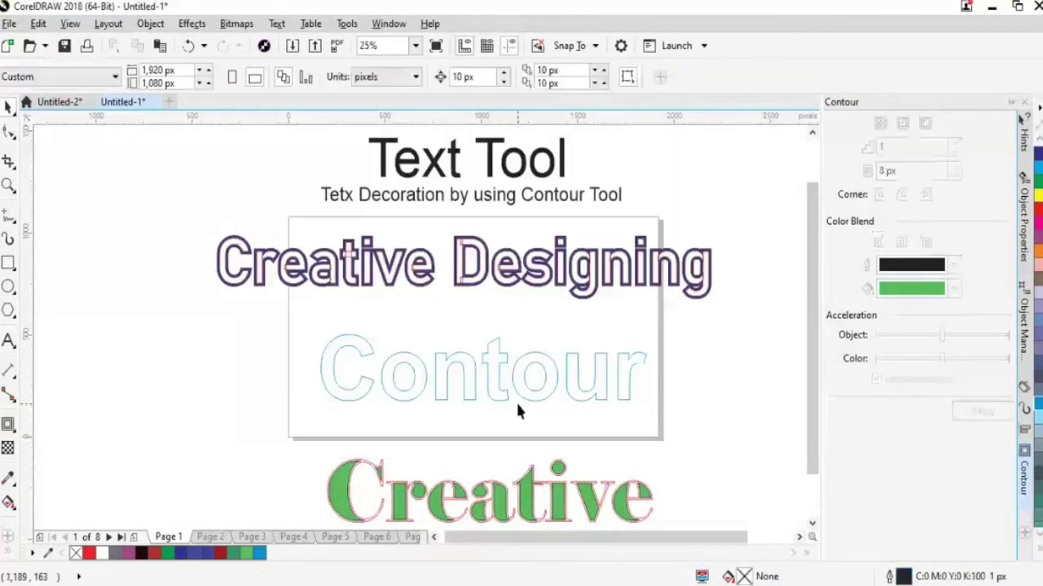
click(524, 399)
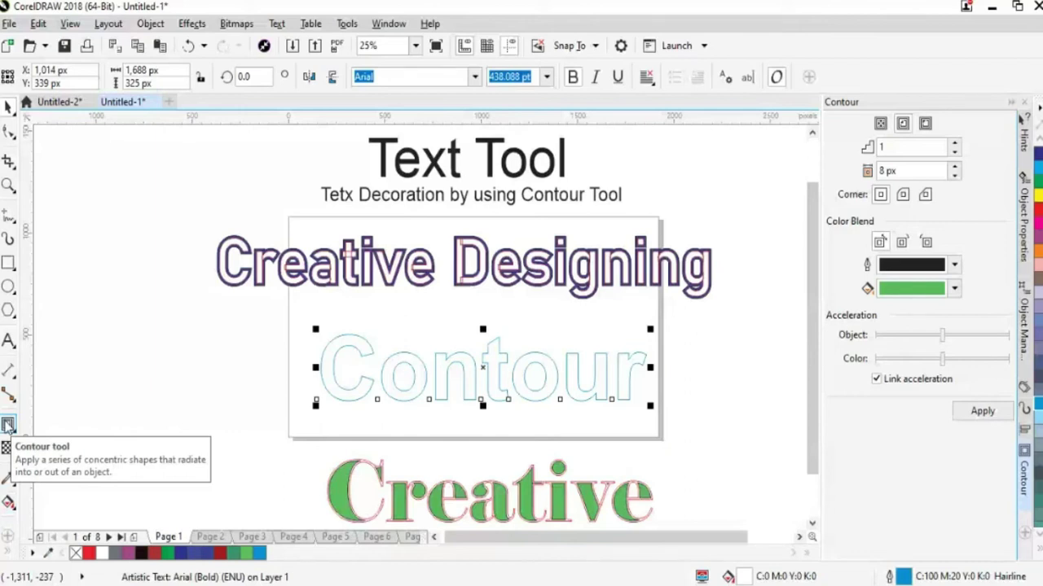
Drag a 25 px green contour around the hollow Contour word, undoing a wider trial
click(8, 425)
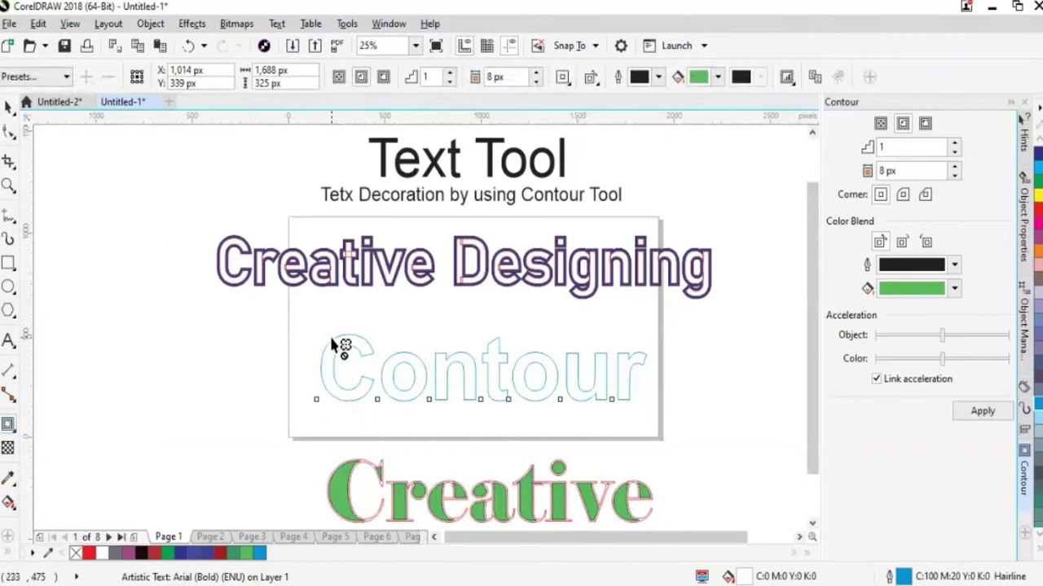
drag(328, 337, 328, 362)
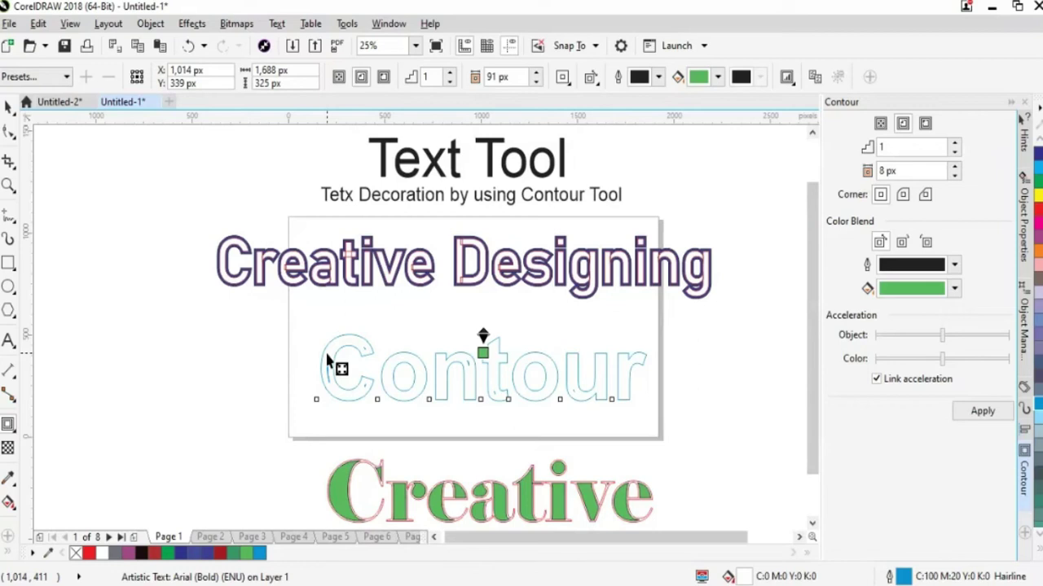
drag(326, 359, 326, 336)
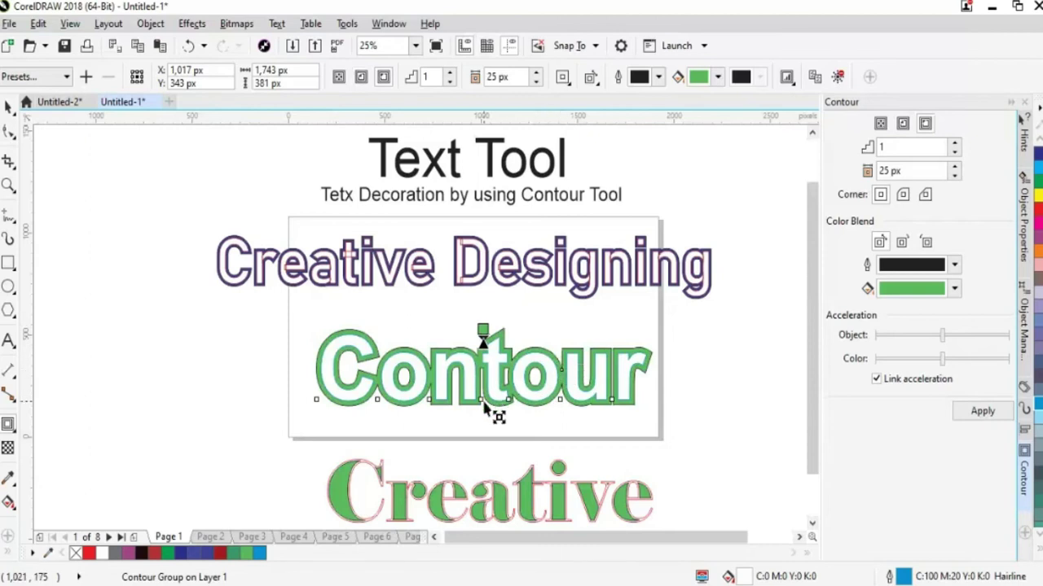
drag(485, 410, 318, 325)
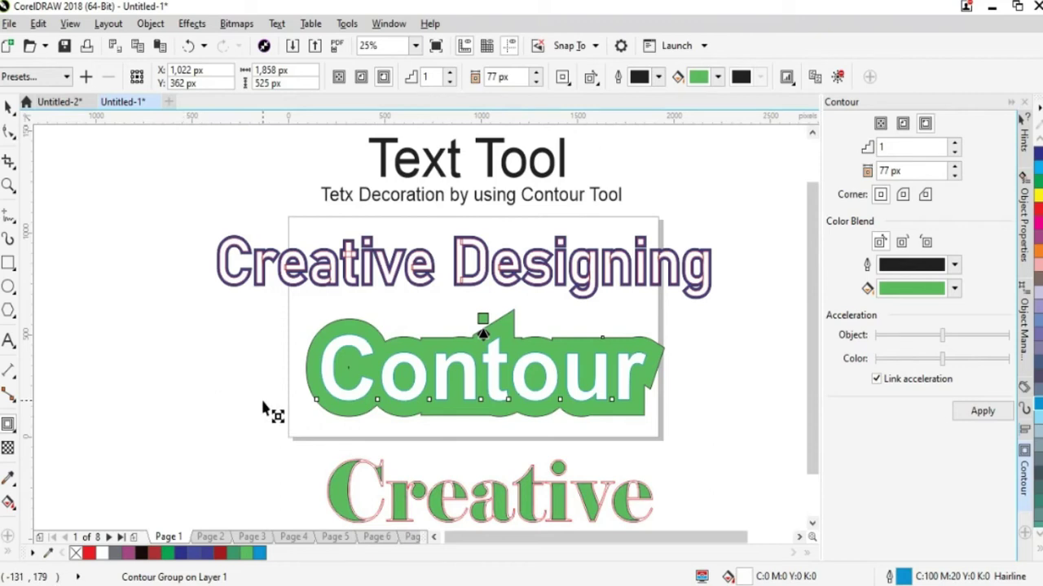
key(ctrl+z)
key(ctrl+z)
key(ctrl+z)
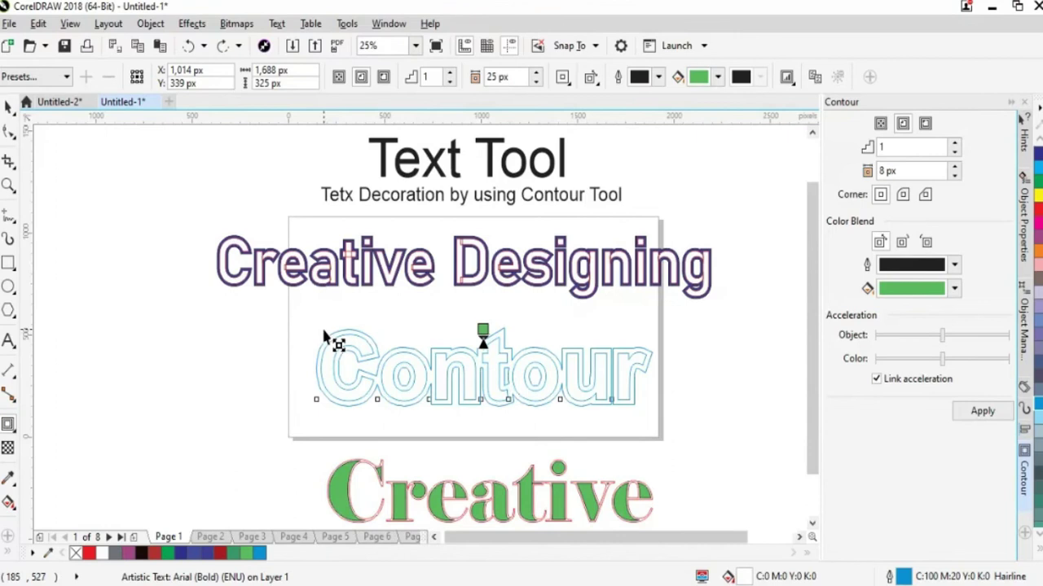
drag(323, 336, 328, 339)
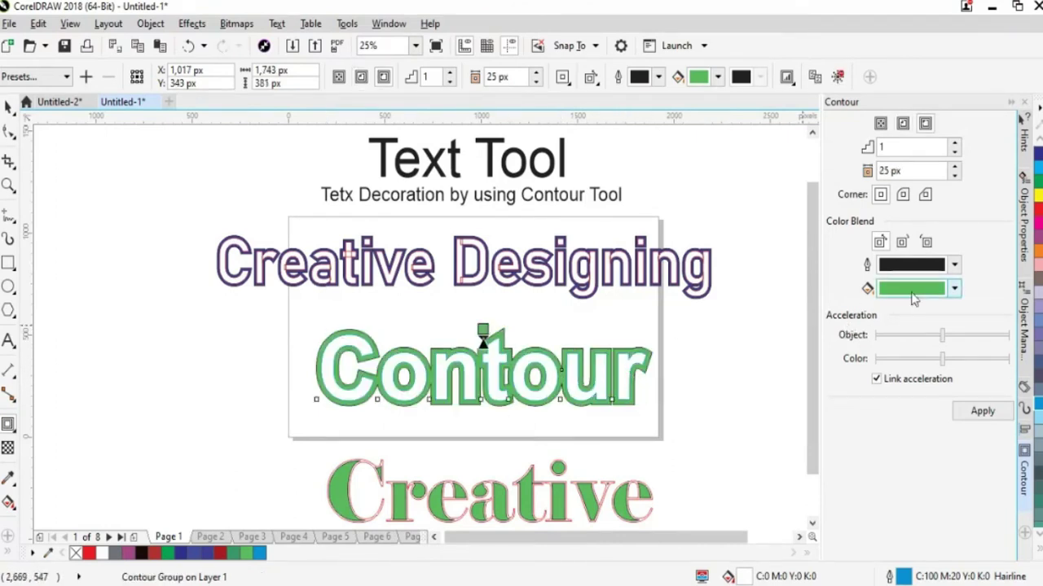
click(954, 290)
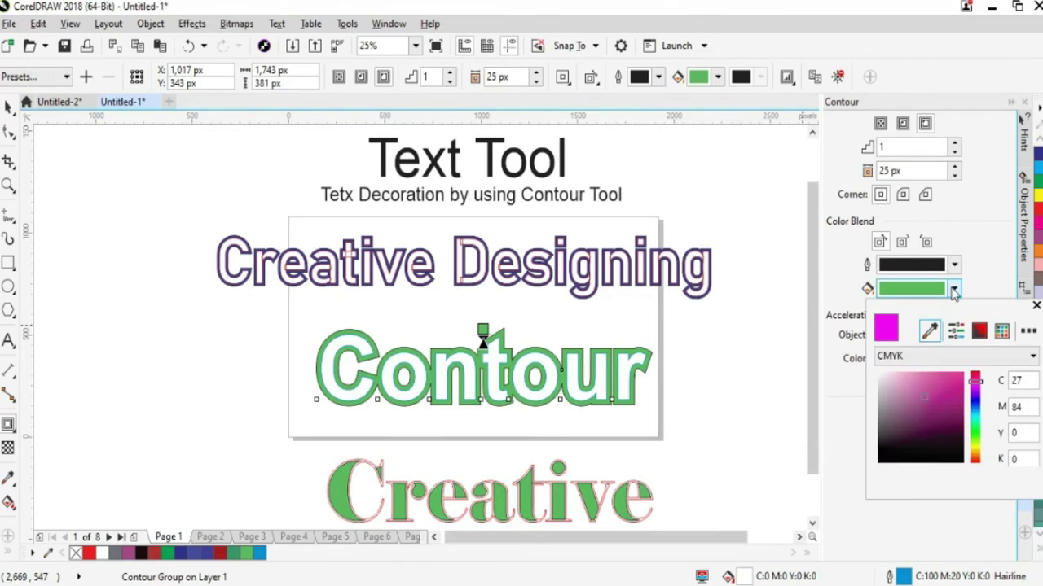
drag(950, 412, 954, 371)
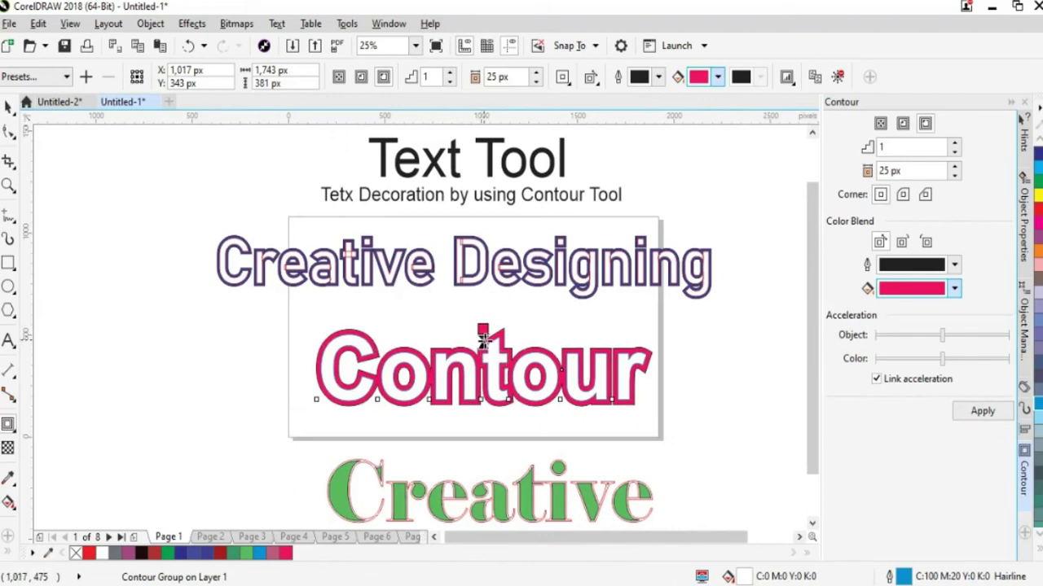
drag(486, 337, 484, 324)
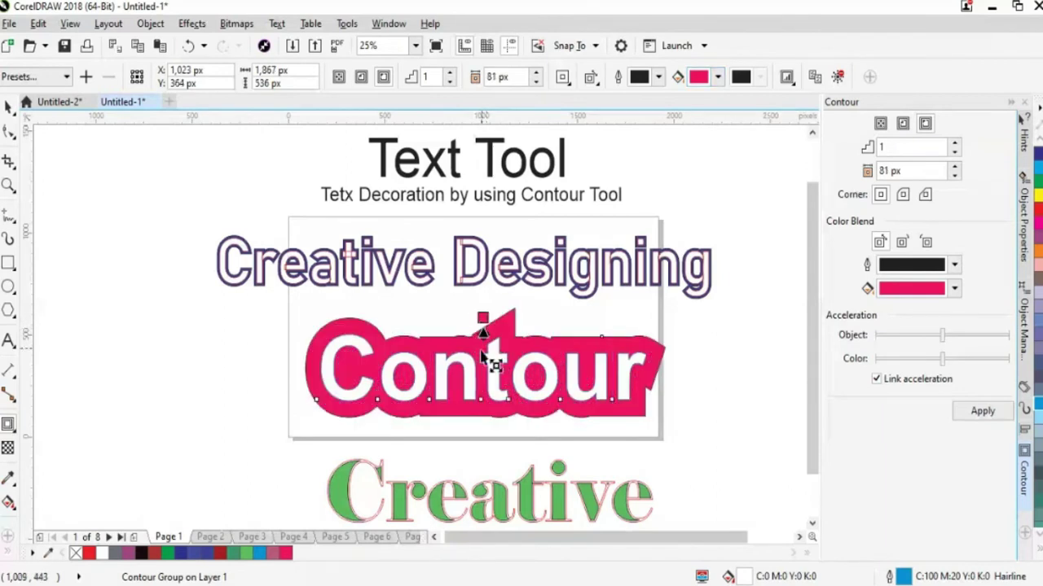
click(9, 107)
click(167, 442)
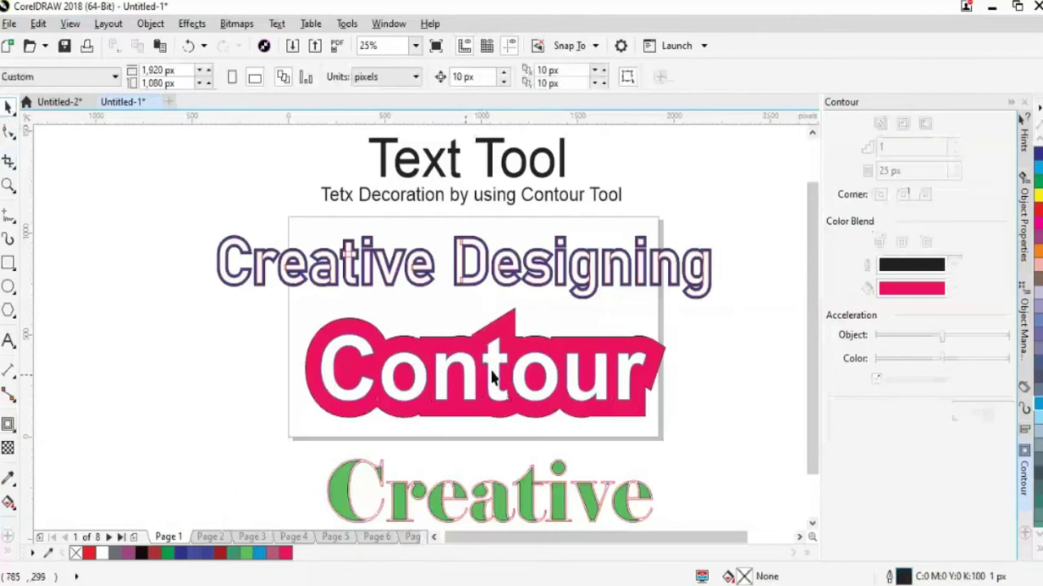
drag(269, 334, 672, 432)
click(671, 432)
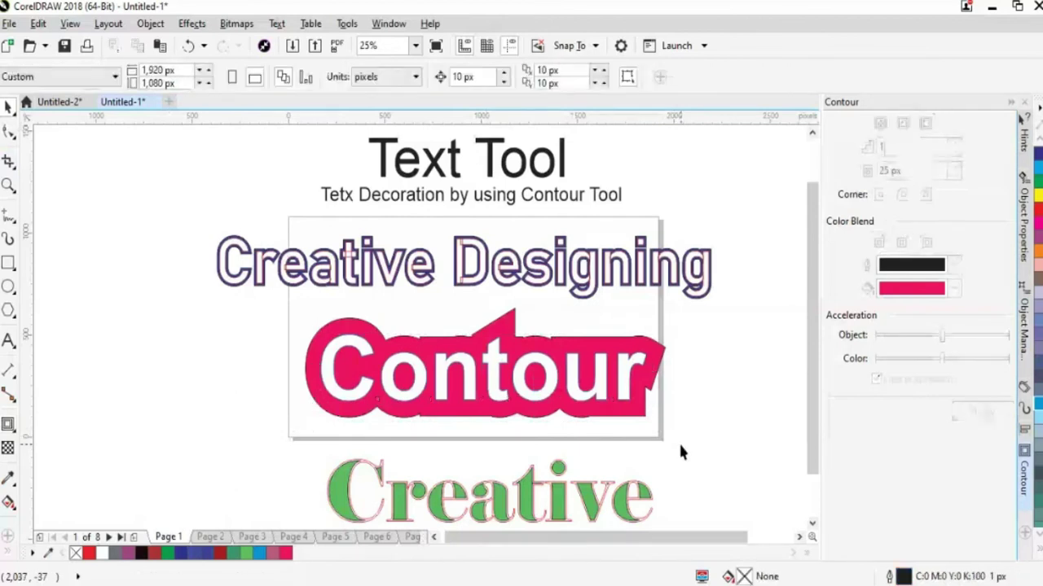
Undo the old contour and drag a new 113 px pink contour around the Contour word
key(ctrl+z)
key(ctrl+z)
key(ctrl+z)
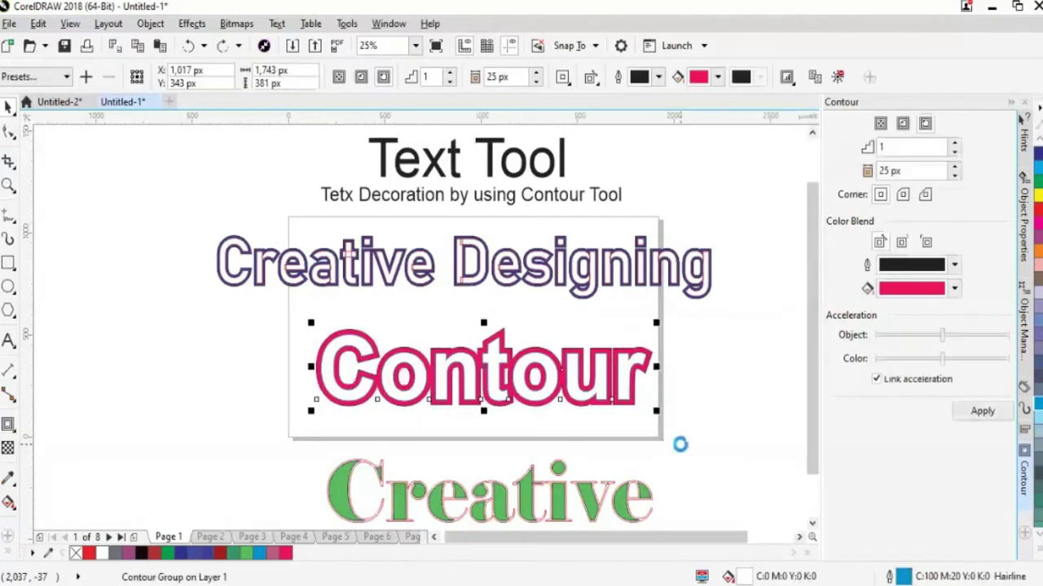
key(ctrl+z)
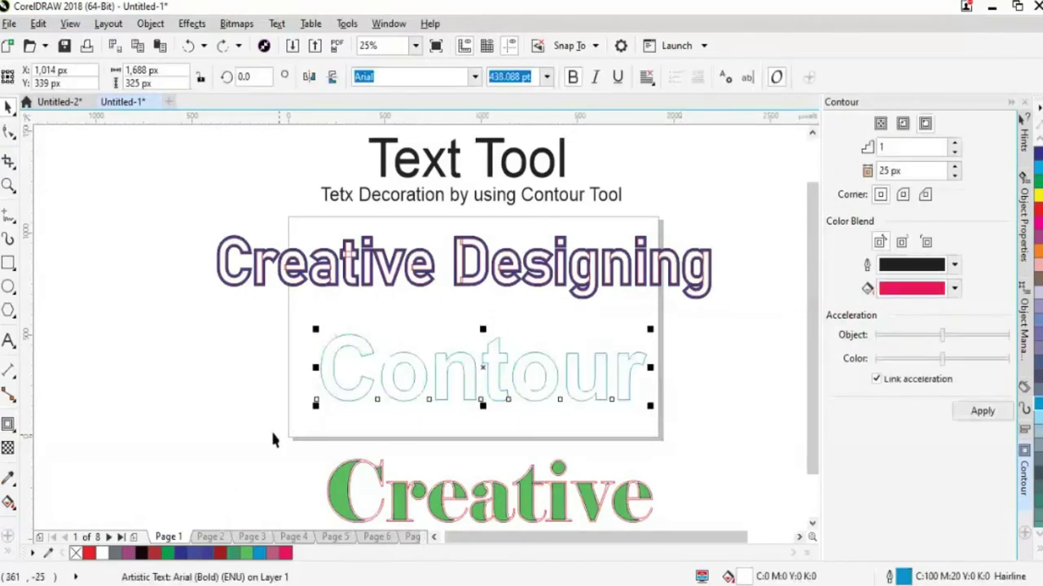
click(8, 424)
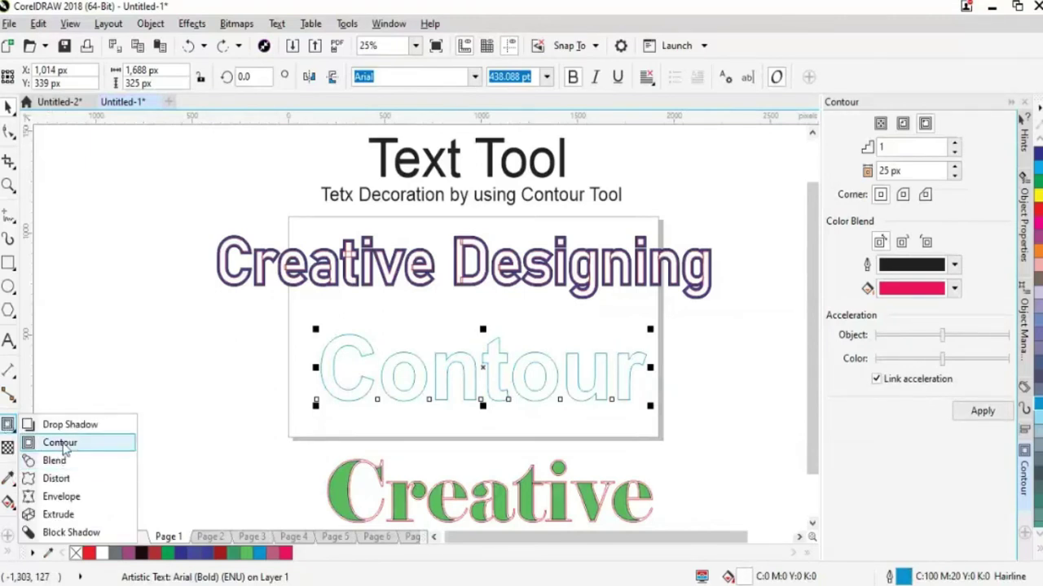
click(32, 441)
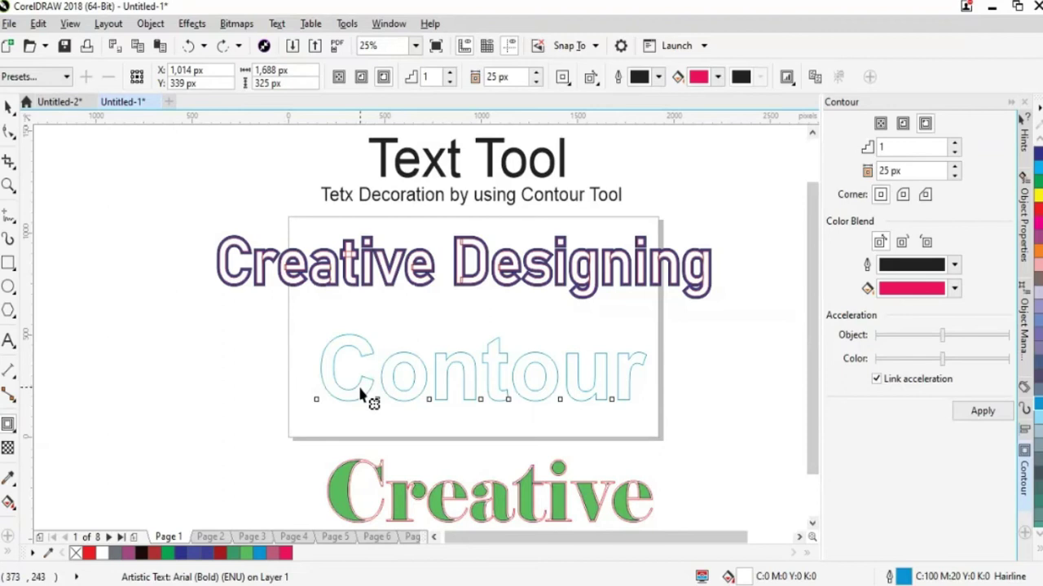
drag(362, 393, 333, 323)
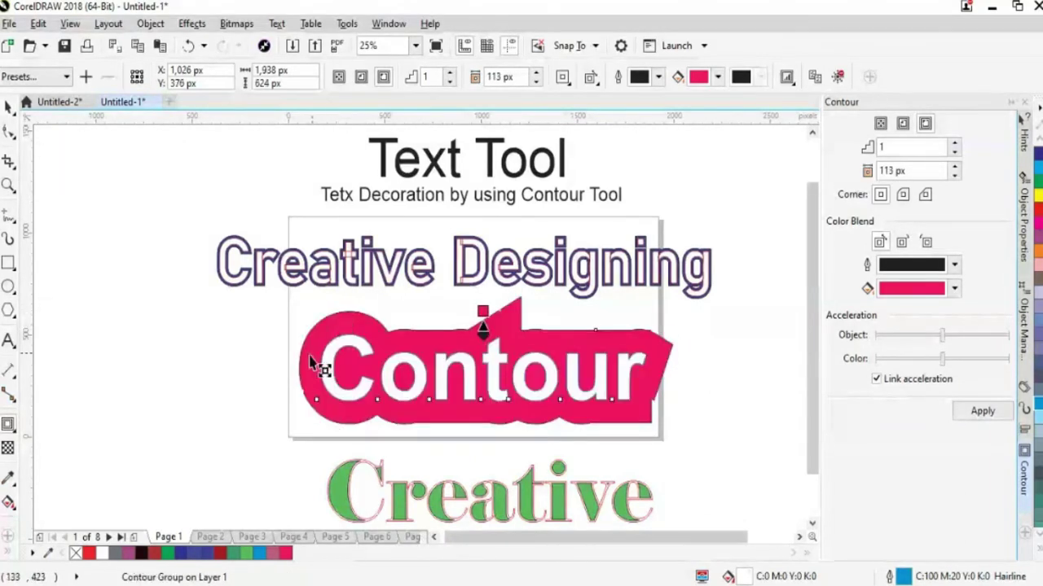
click(954, 289)
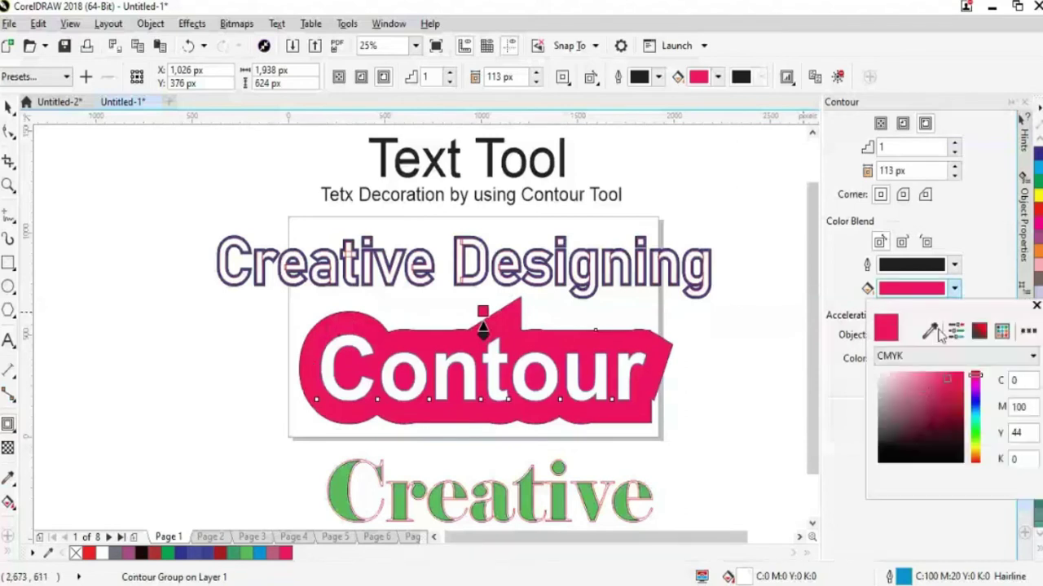
Try a different hue for the Contour text's contour fill in the colour picker
click(976, 415)
drag(975, 416, 977, 459)
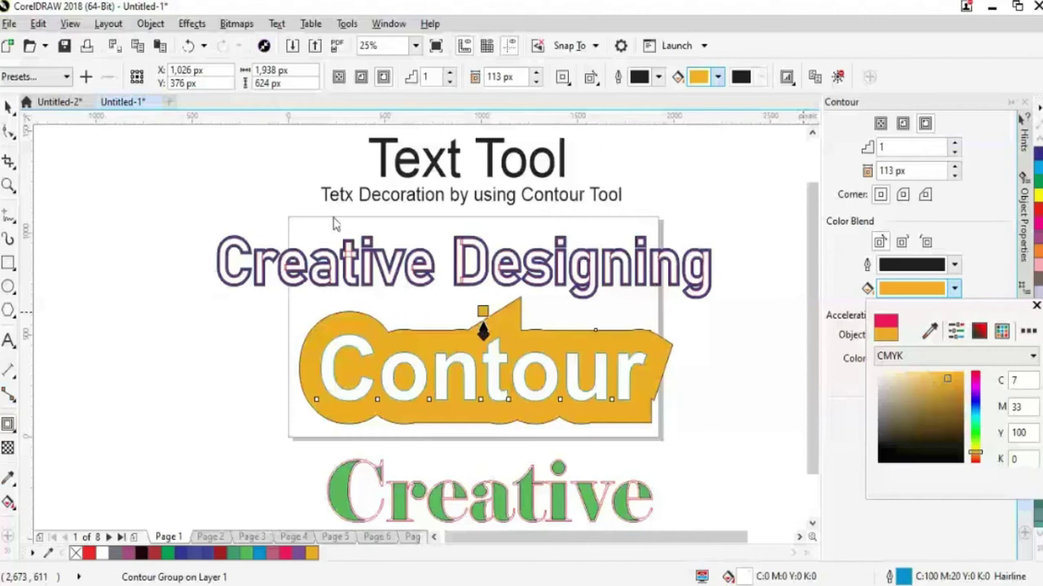
click(811, 431)
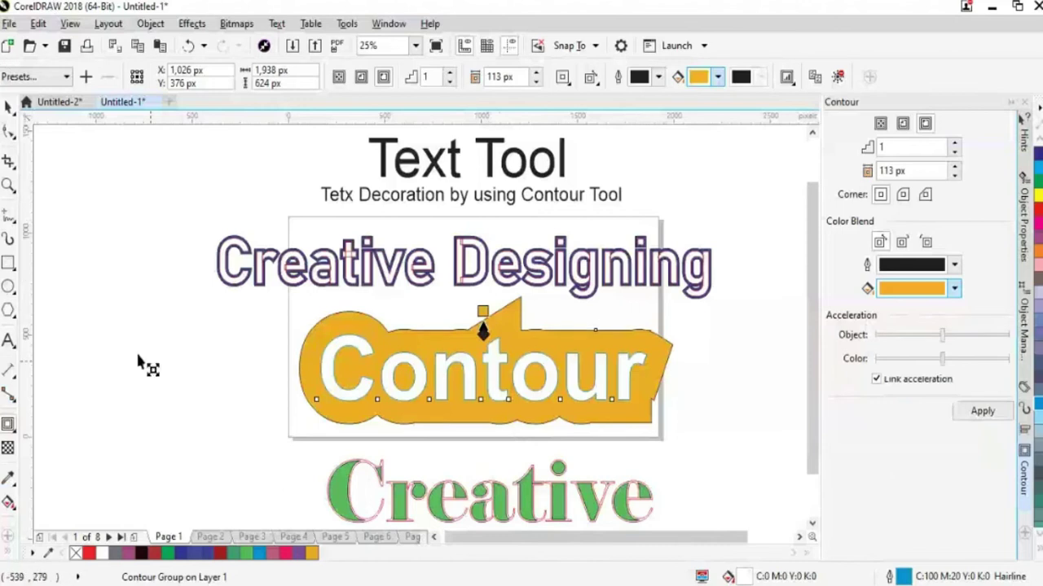
click(8, 106)
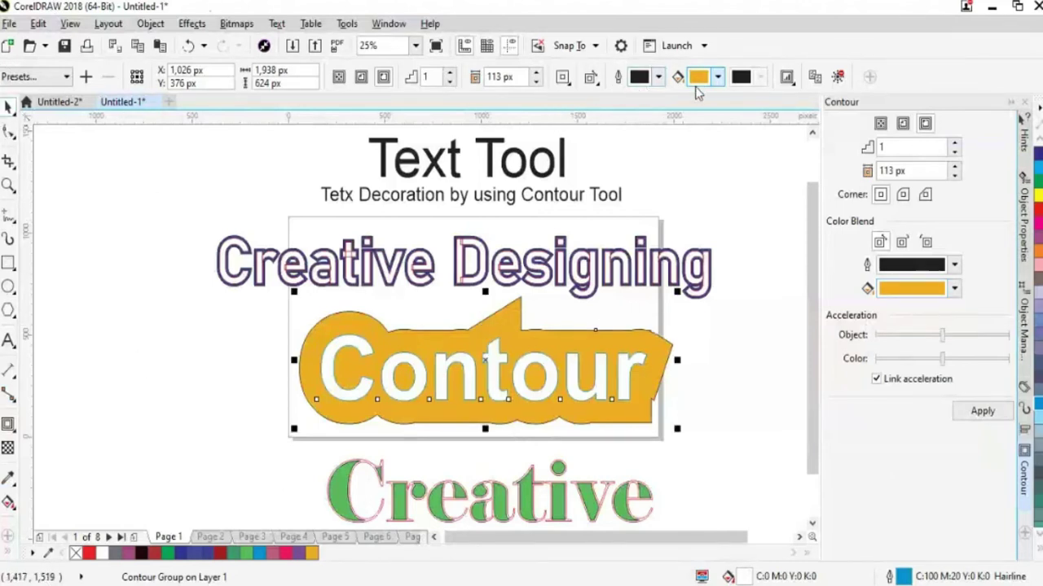
Set the contour fill to cyan (C71 M2 Y15 K0) from the property bar colour picker
click(718, 77)
click(757, 209)
click(748, 220)
click(747, 219)
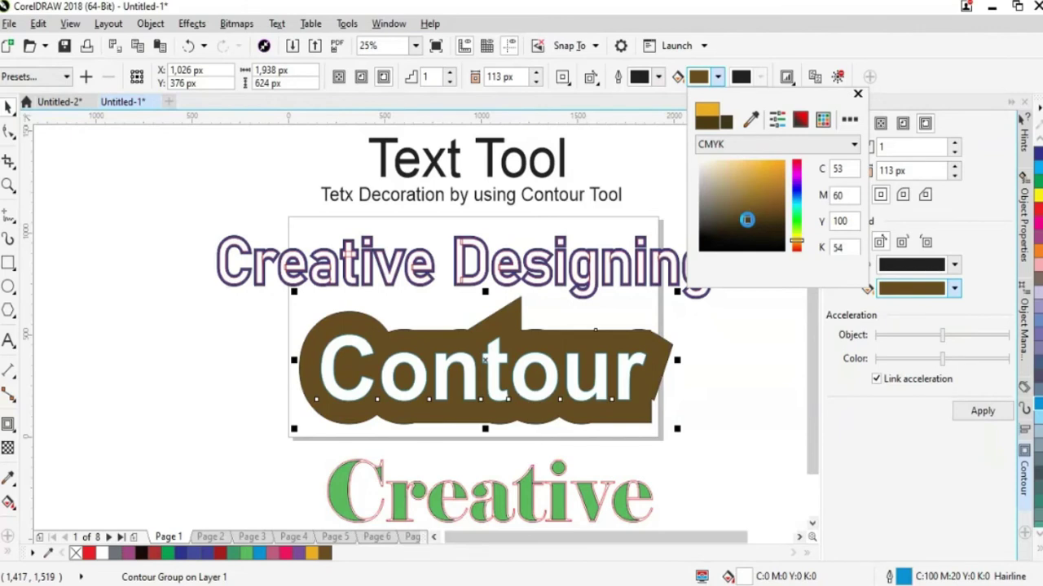
mouse_move(747, 219)
mouse_down()
mouse_move(741, 170)
mouse_move(766, 176)
mouse_up()
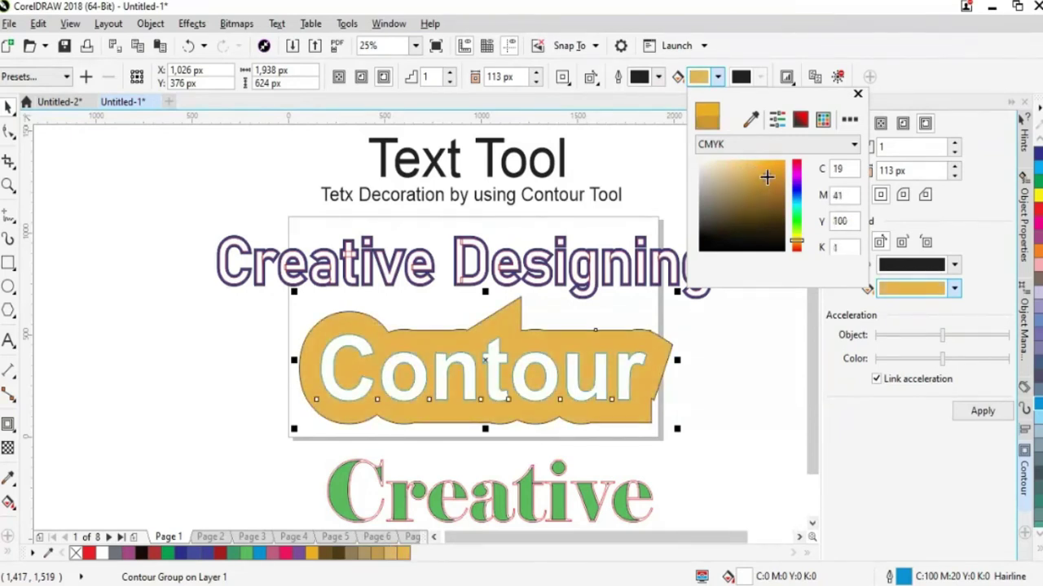
drag(796, 236, 796, 203)
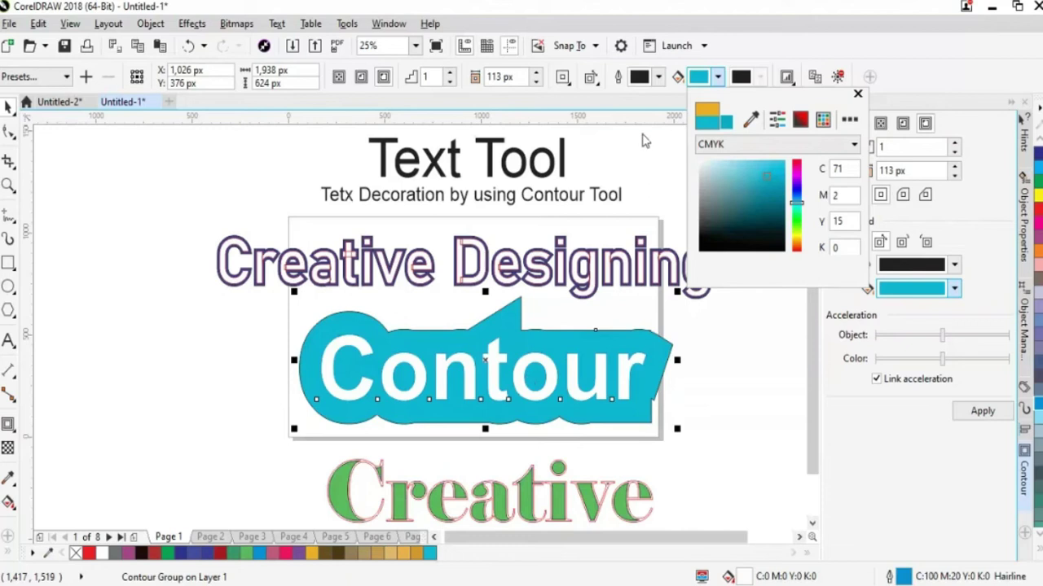
key(Escape)
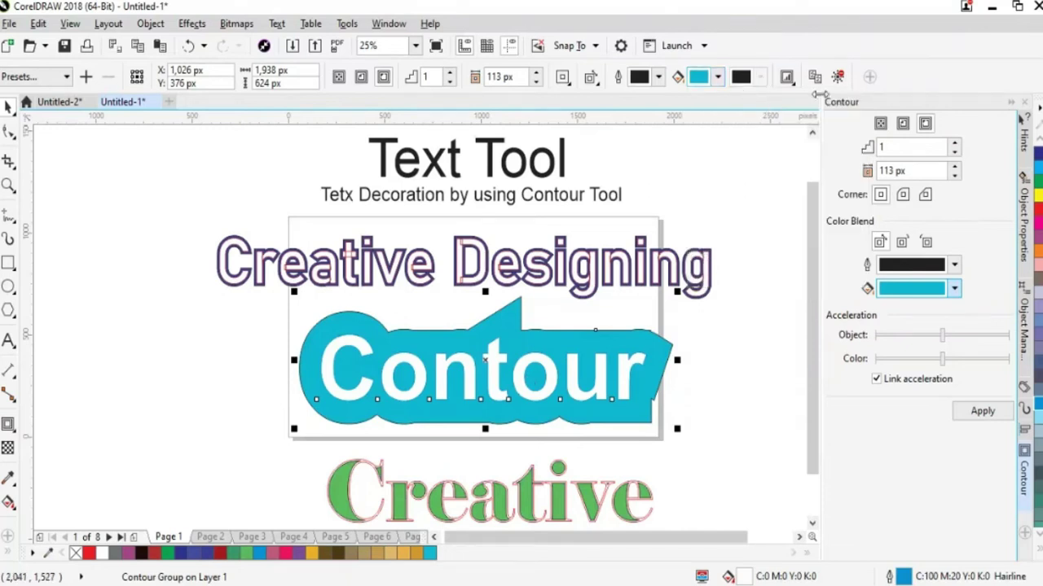
Try Round corners, then Mitered corners on the cyan contour
click(591, 78)
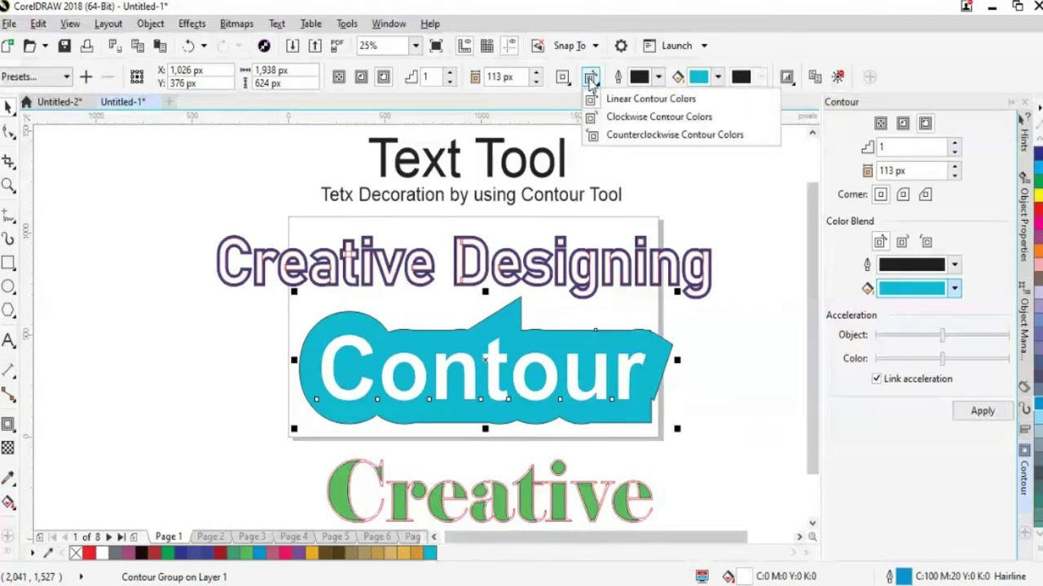
click(563, 77)
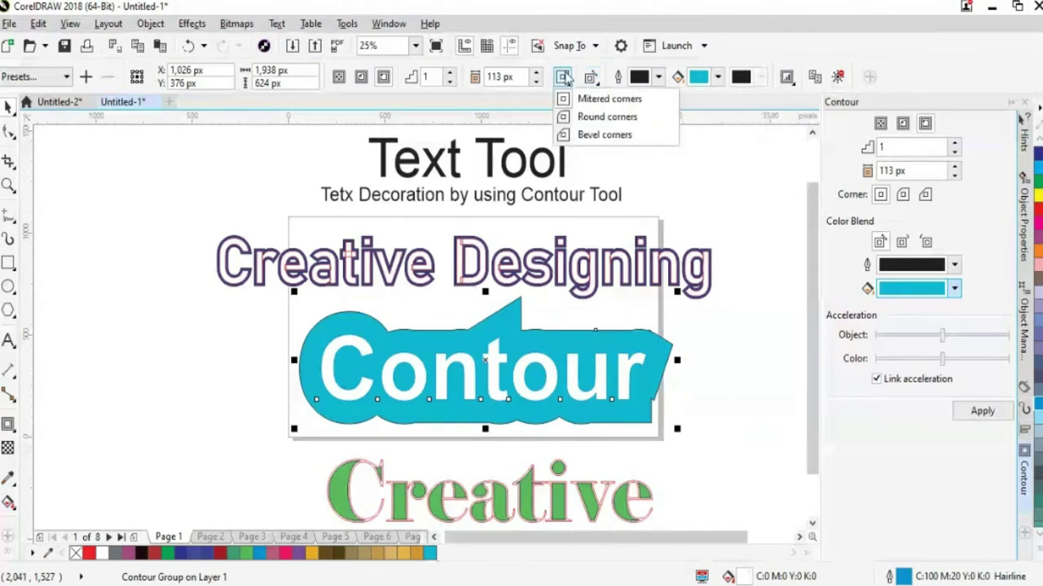
click(588, 117)
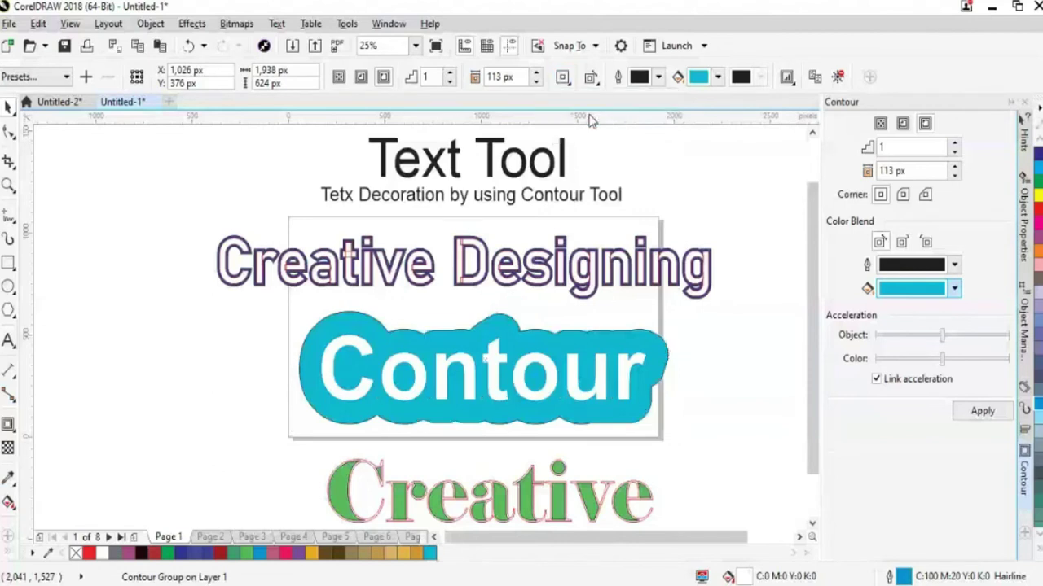
click(563, 77)
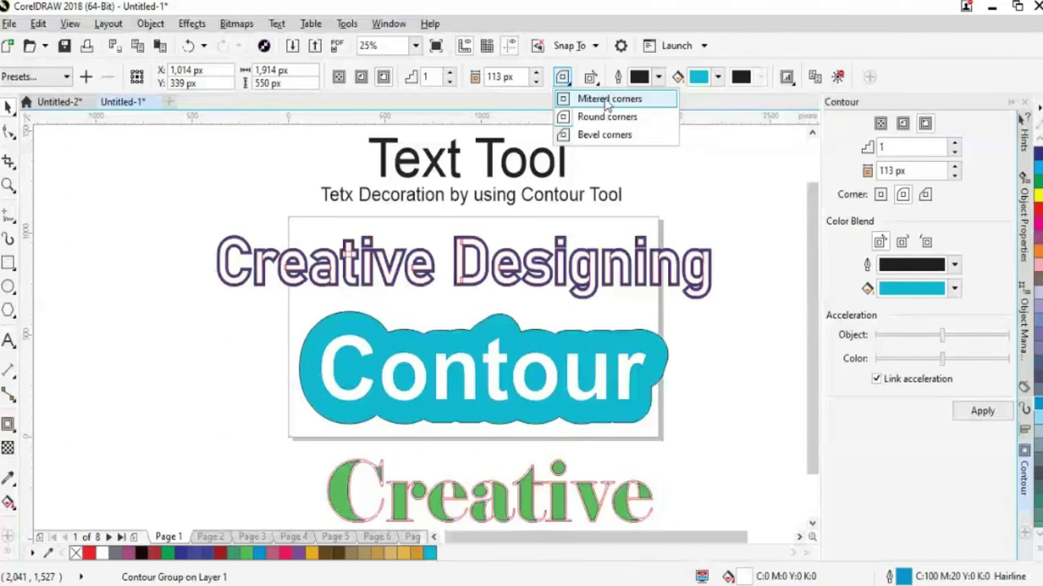
click(603, 99)
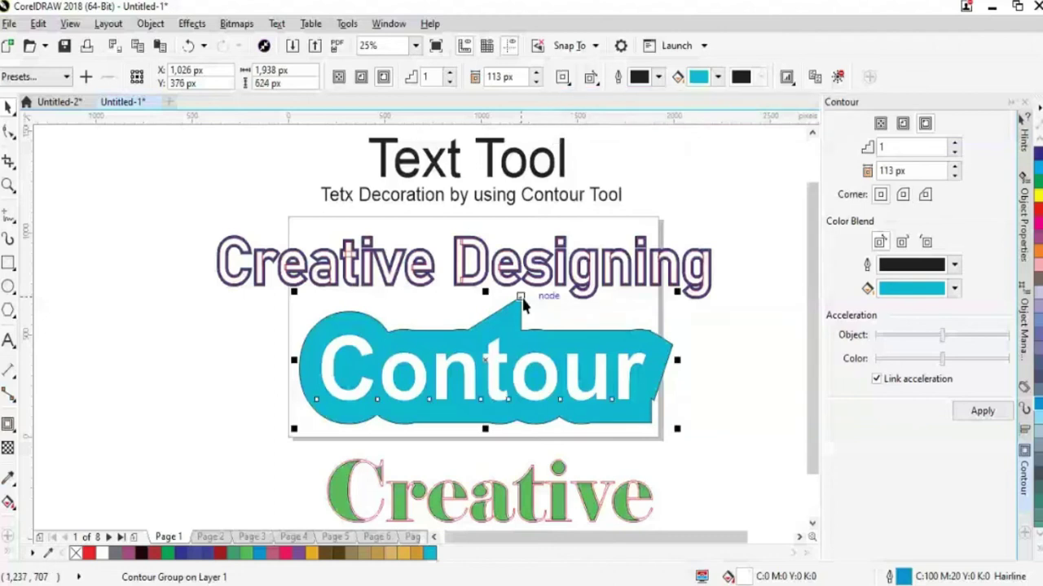
Round the contour corners once more, then settle on angular mitered corners
click(562, 78)
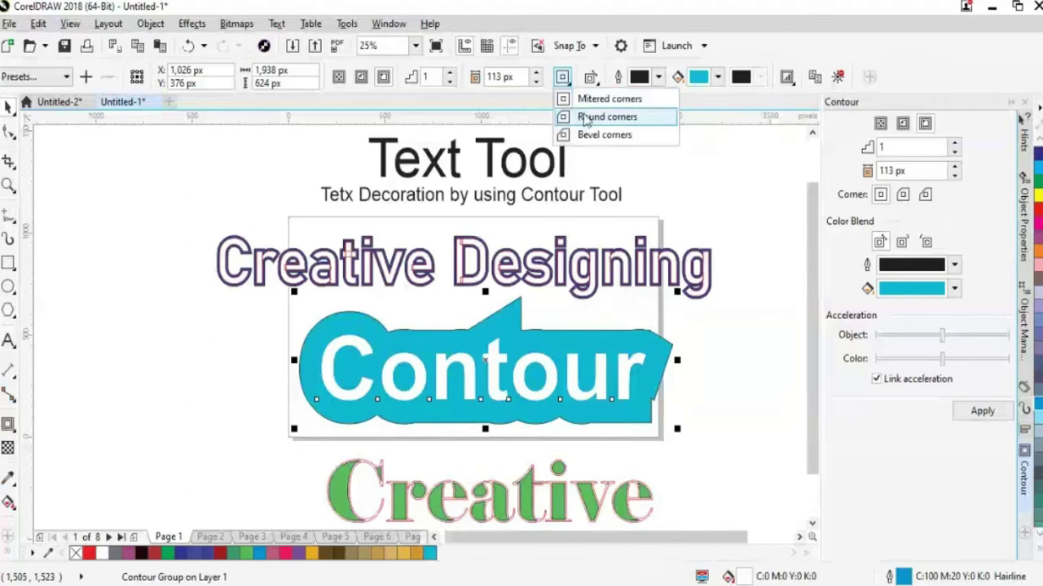
click(582, 119)
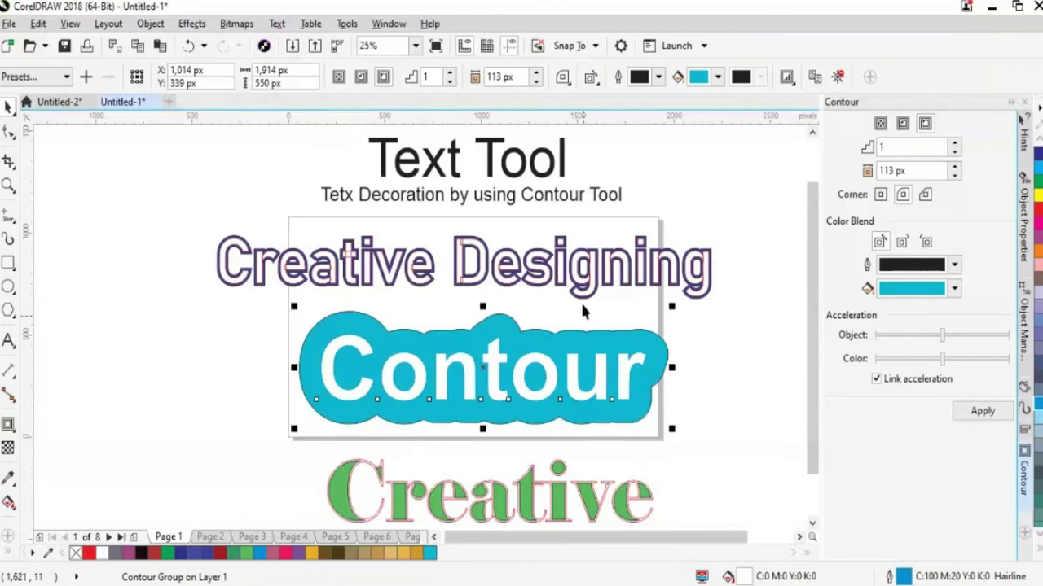
click(565, 79)
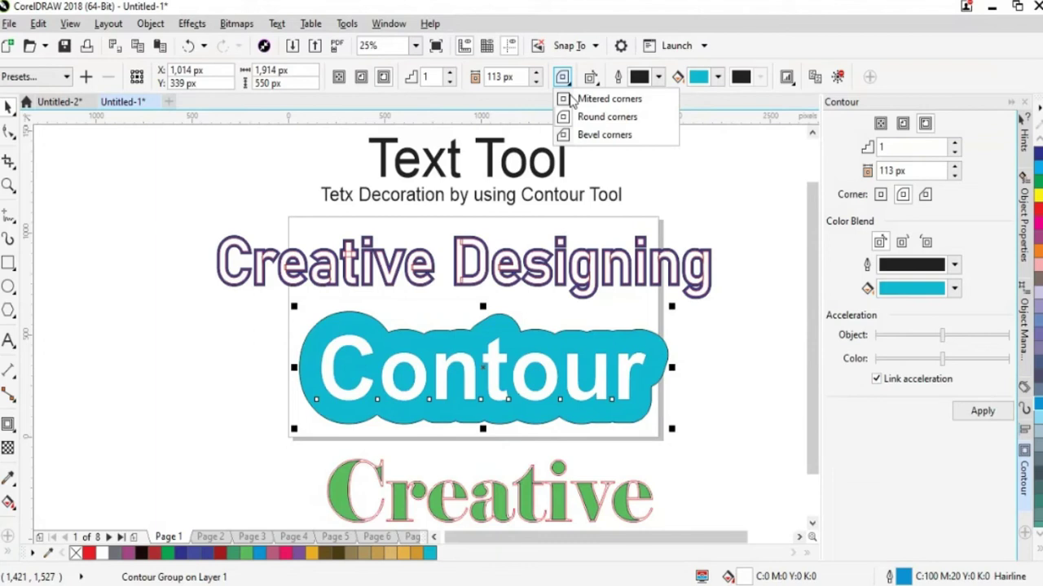
click(603, 99)
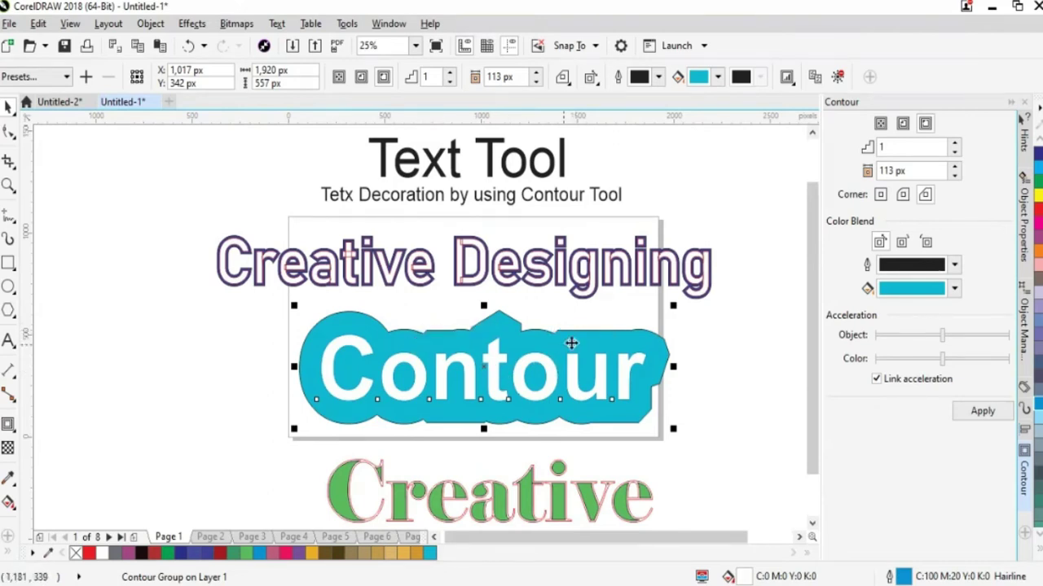
click(592, 78)
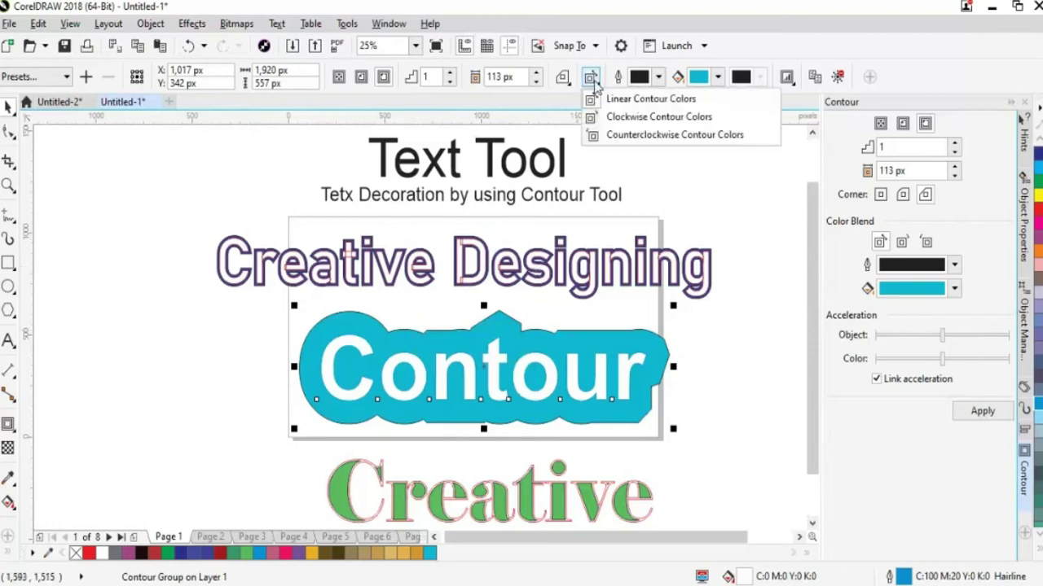
Make the contour blend its colours clockwise
click(623, 118)
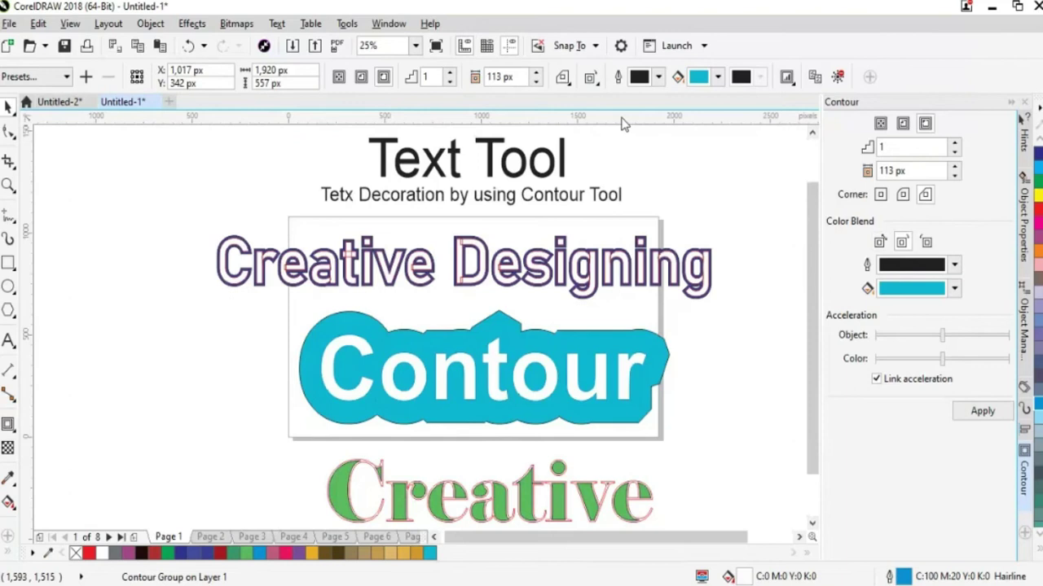
click(596, 79)
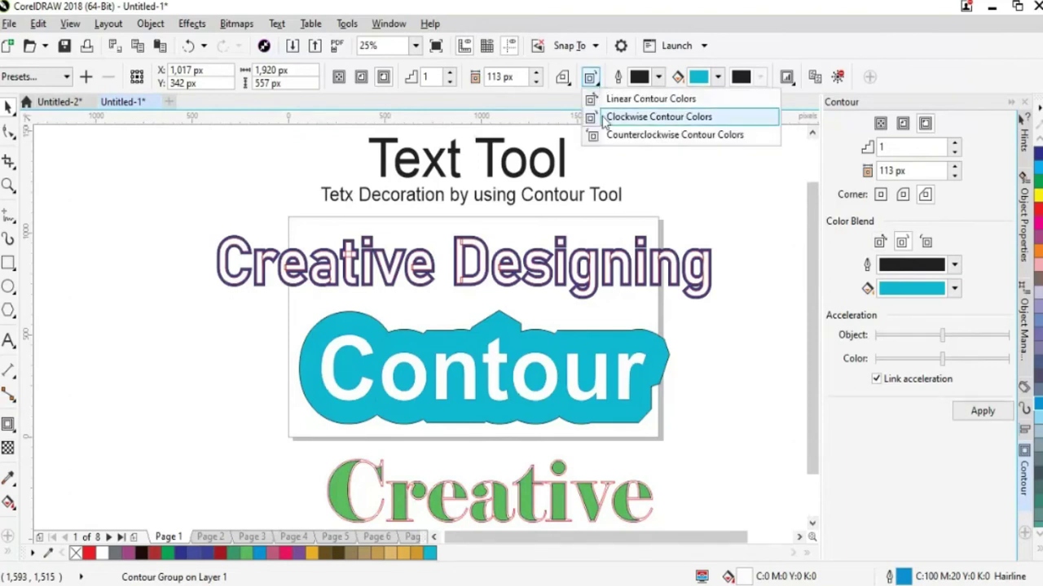
click(607, 117)
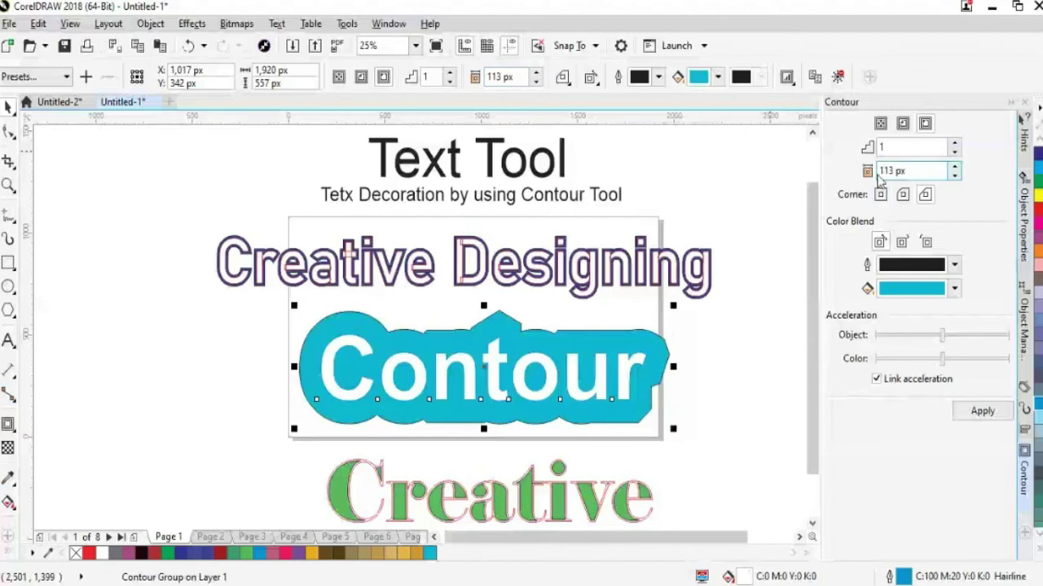
Adjust the contour offset with the spinner arrows, ending at 99 px
click(537, 73)
click(537, 73)
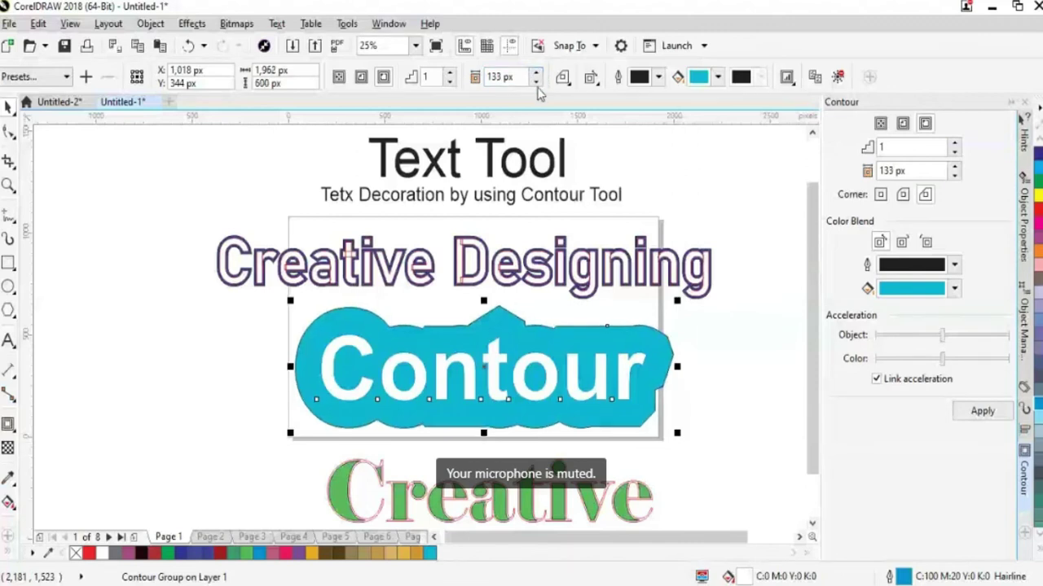
click(536, 83)
drag(536, 83, 536, 82)
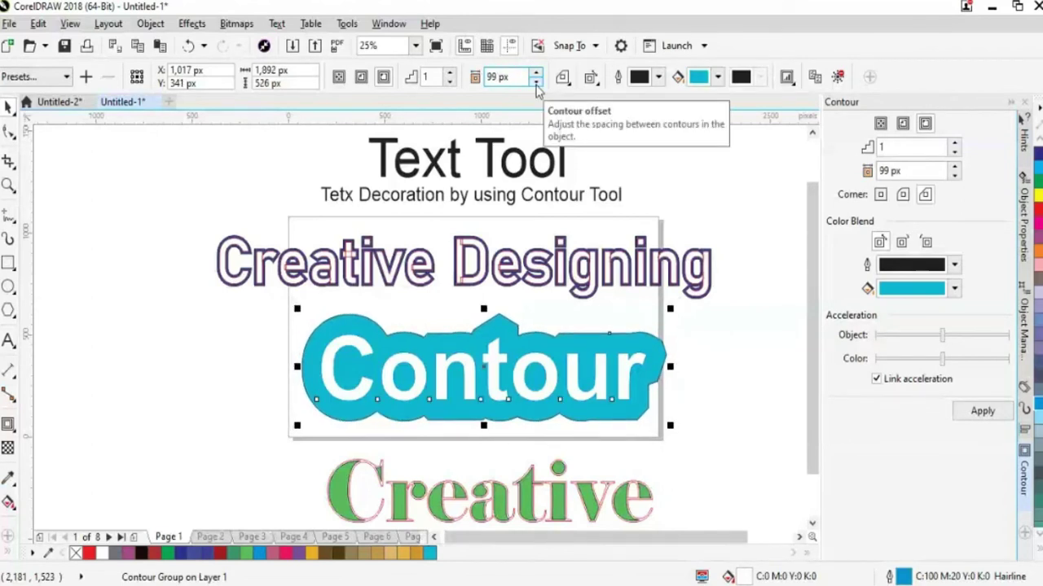
Set the Contour text's contour to 3 steps
click(449, 72)
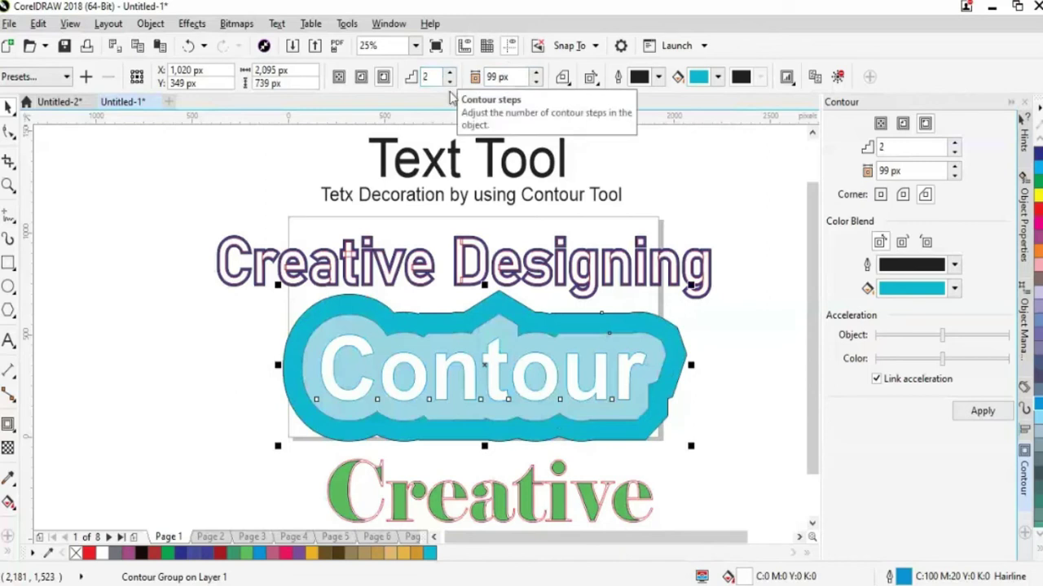
click(450, 81)
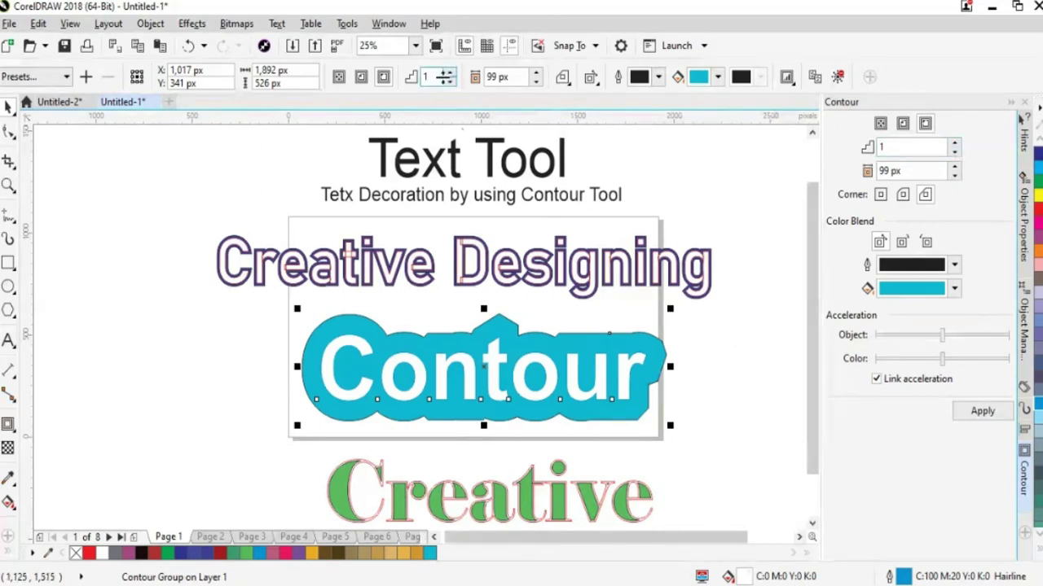
click(450, 73)
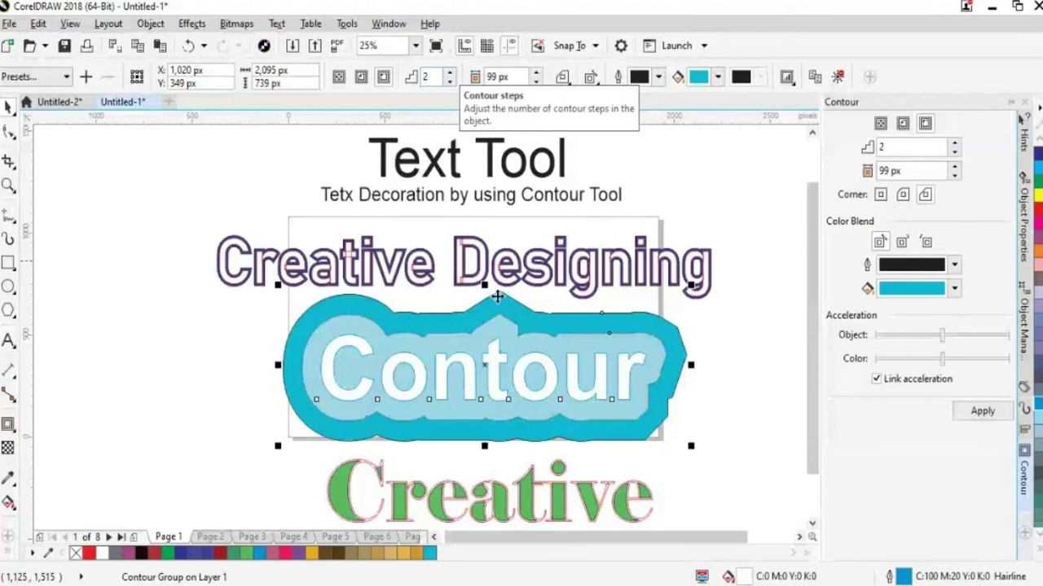
click(450, 72)
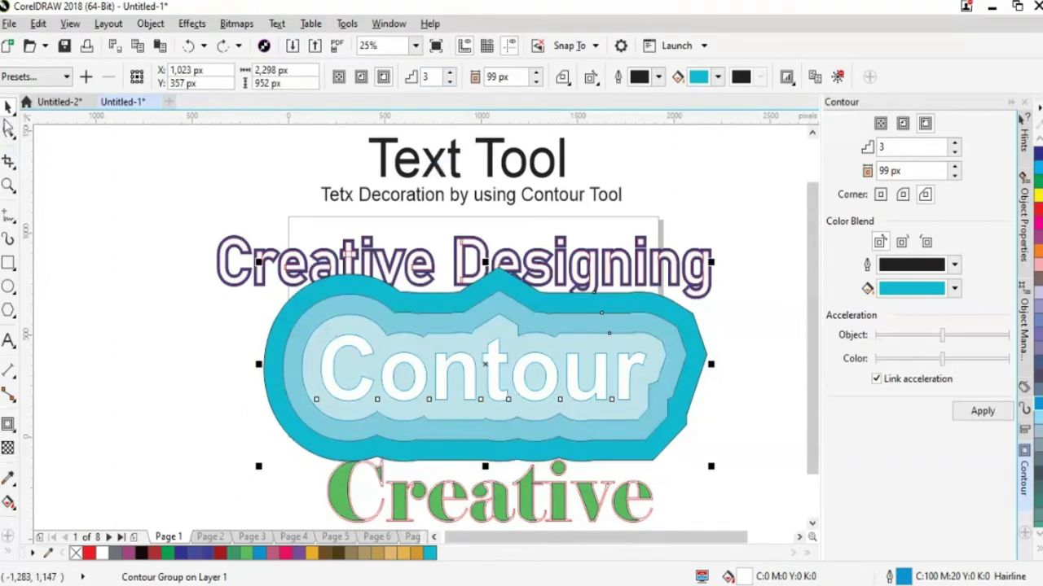
Move the Creative Designing text off to the left
click(580, 279)
drag(598, 277, 218, 257)
key(Left)
key(Left)
key(Left)
Move the contoured Contour text higher and raise its contour to 4 steps
click(413, 350)
drag(413, 351, 405, 317)
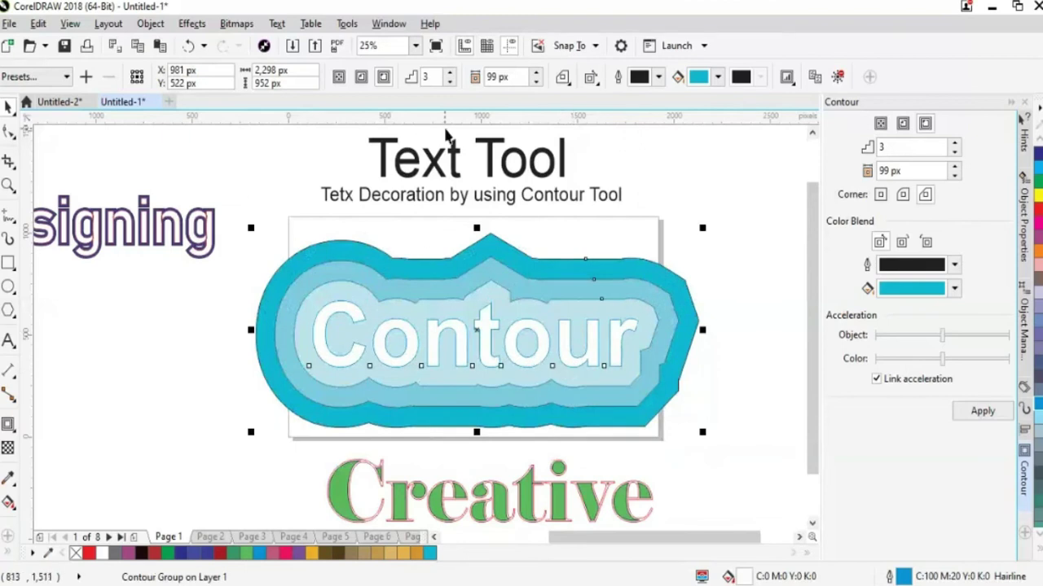
click(450, 73)
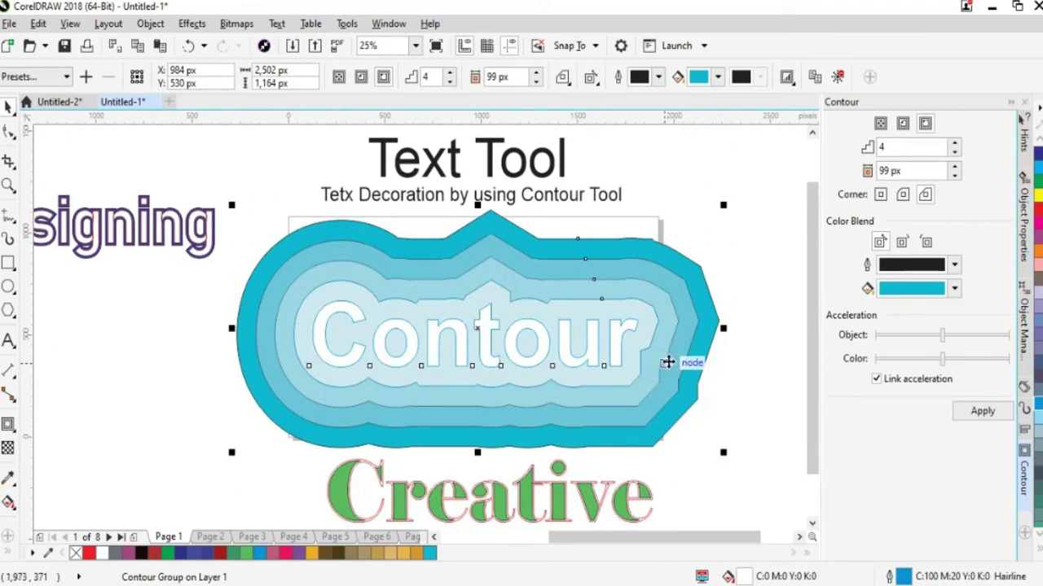
Reduce the Contour text's contour steps from 4 to 2, then to 1
click(449, 83)
click(449, 82)
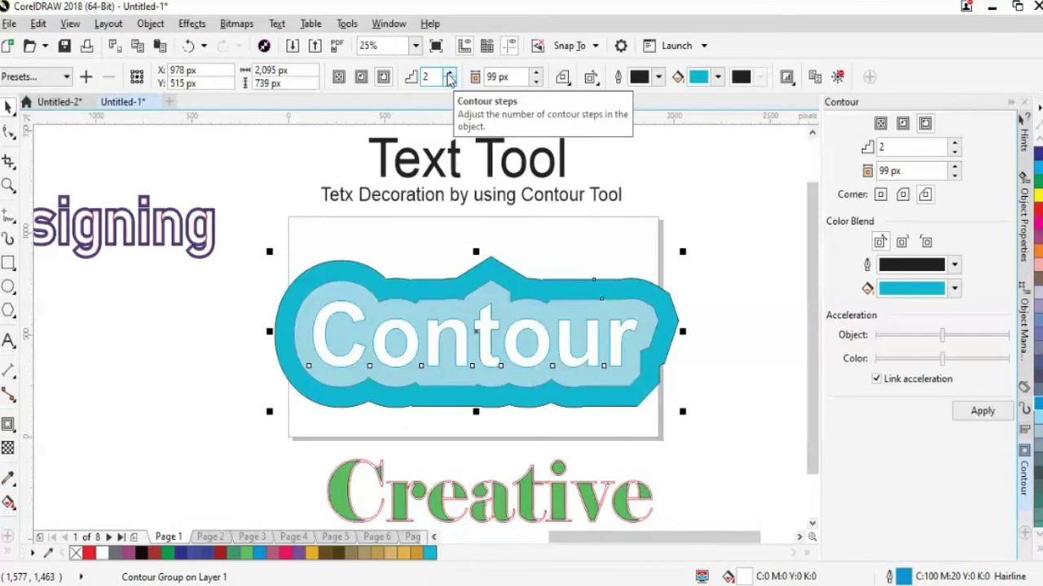
click(450, 81)
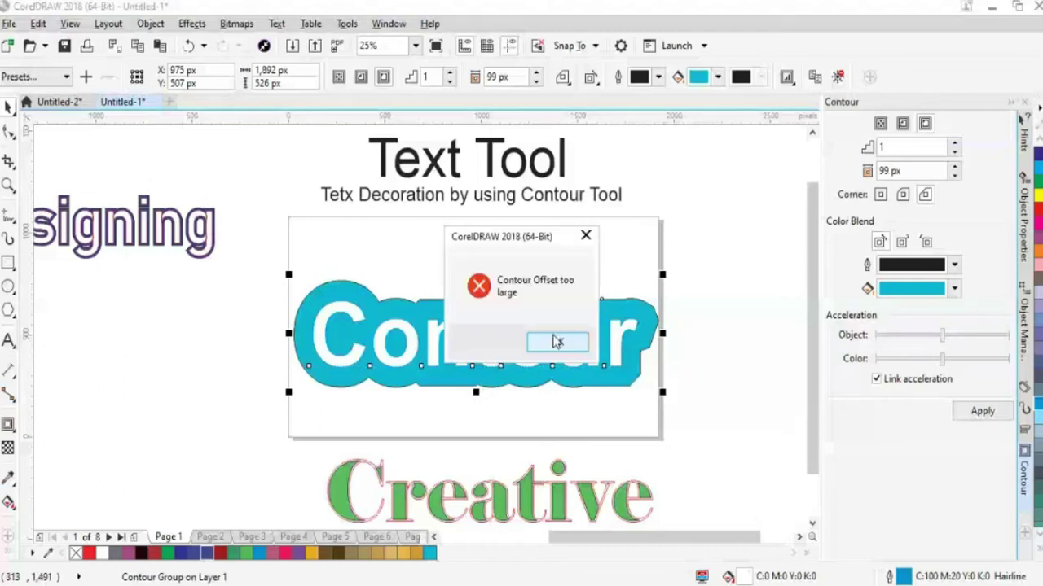
Dismiss the offset-too-large error and lower the contour offset to 91 px
click(556, 341)
click(536, 81)
click(536, 81)
click(536, 82)
click(536, 81)
click(536, 82)
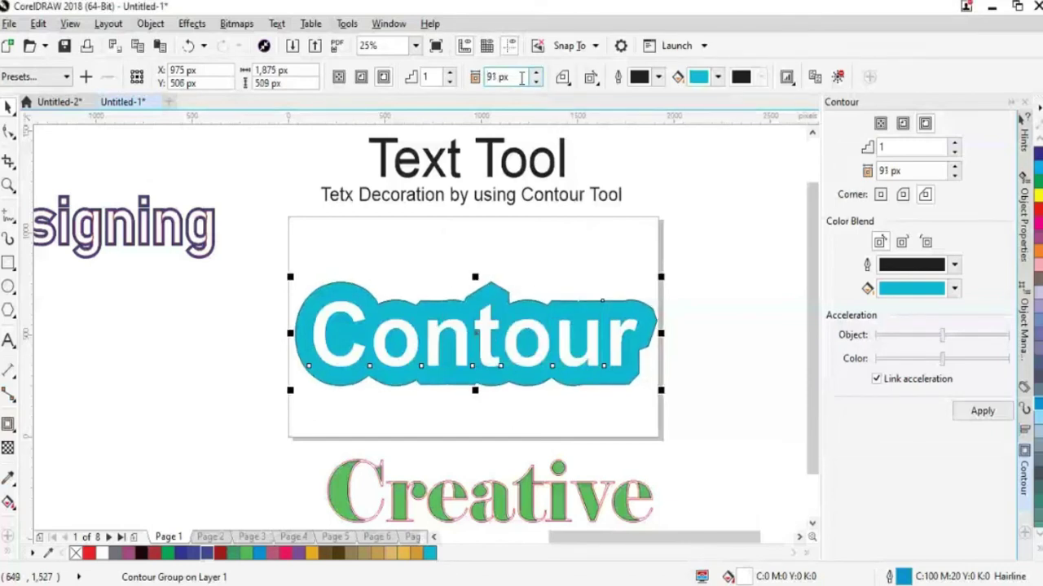
Set the contour offset to 20 px, briefly try an inside contour, then undo it
double_click(521, 78)
text(20)
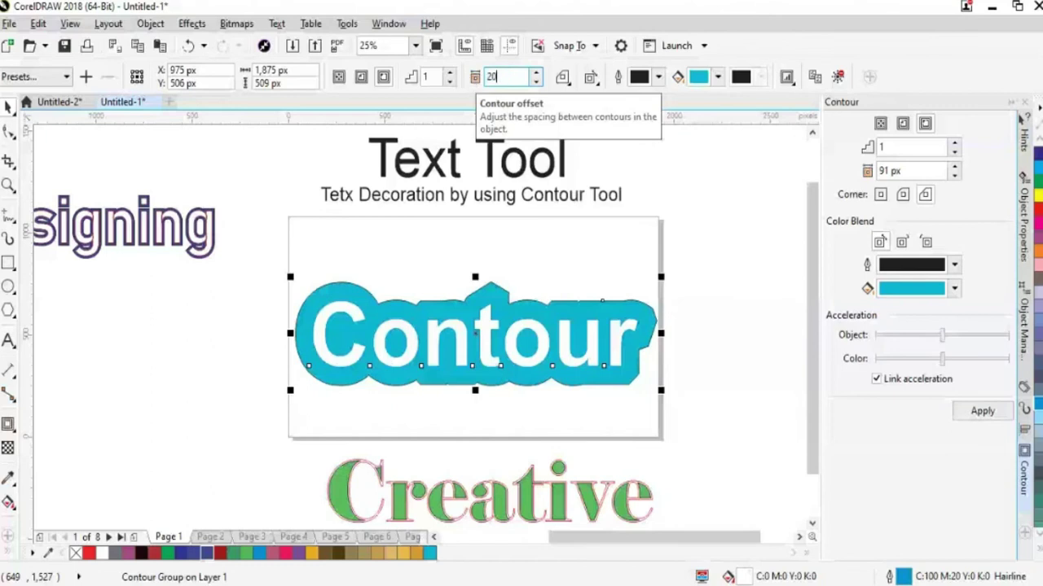
key(Return)
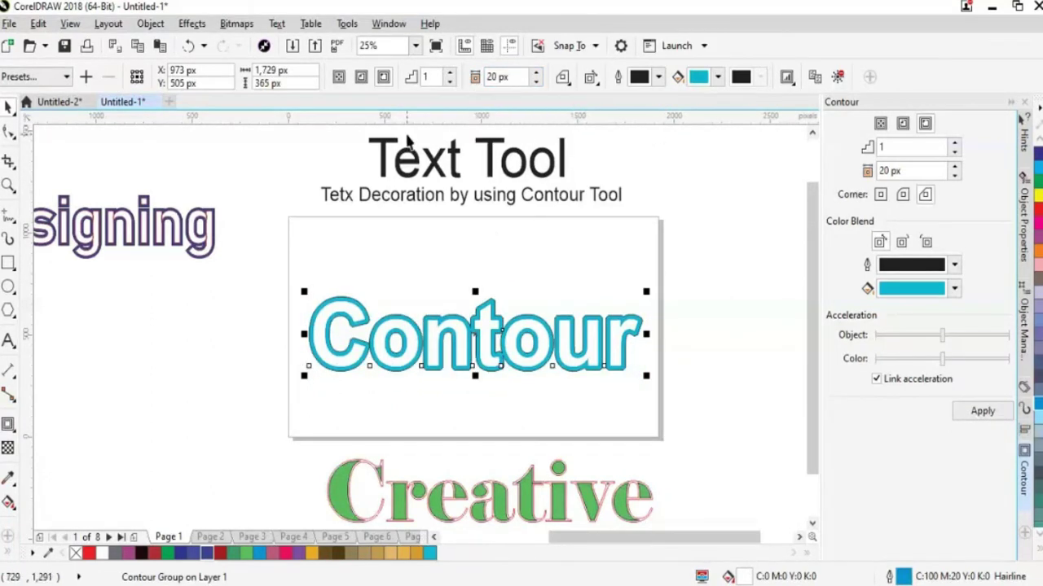
click(361, 77)
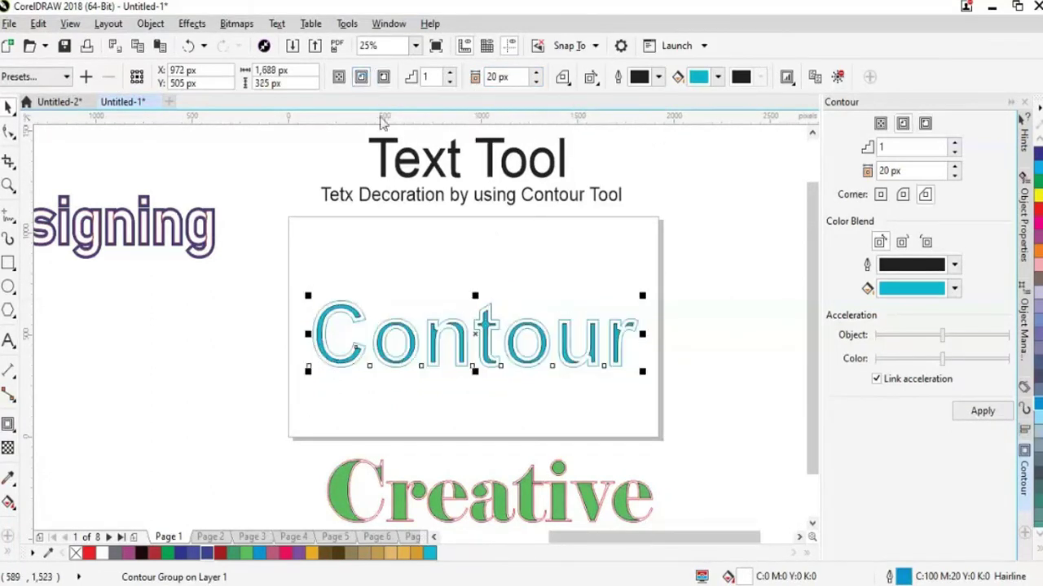
key(ctrl+z)
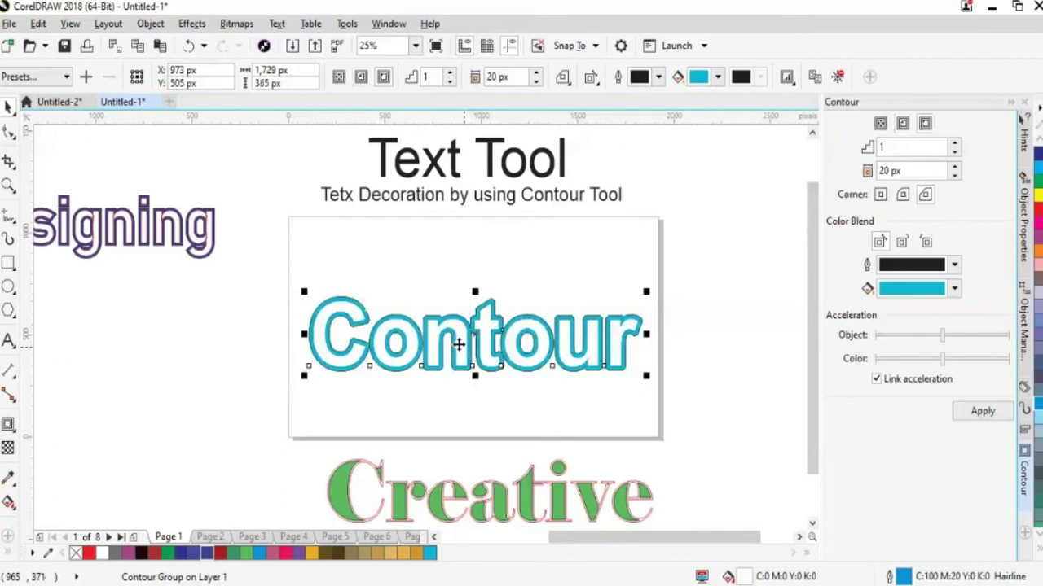
Try an inside contour, then a to-centre contour with a 2 px offset
click(364, 79)
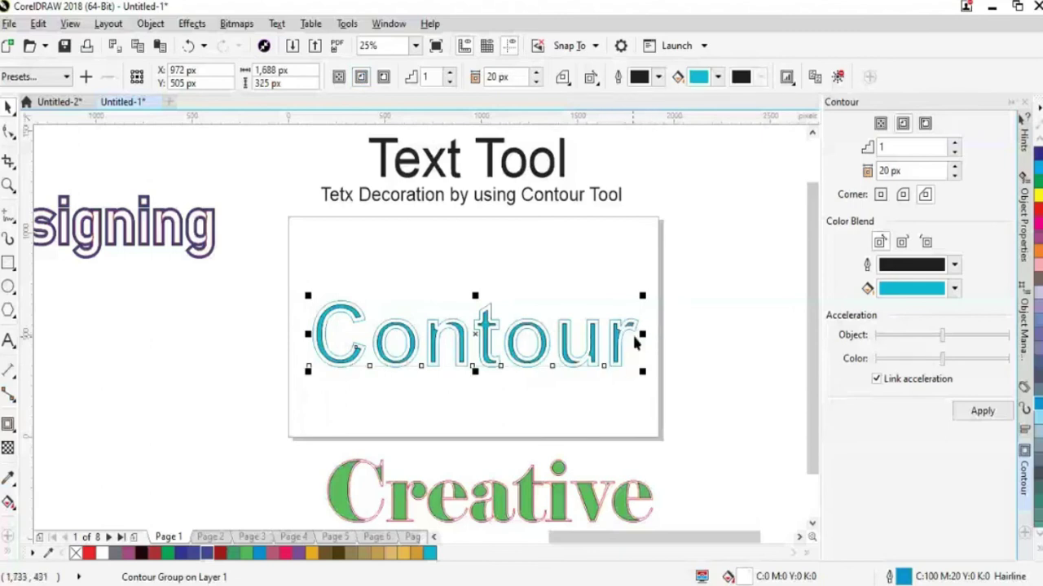
click(339, 77)
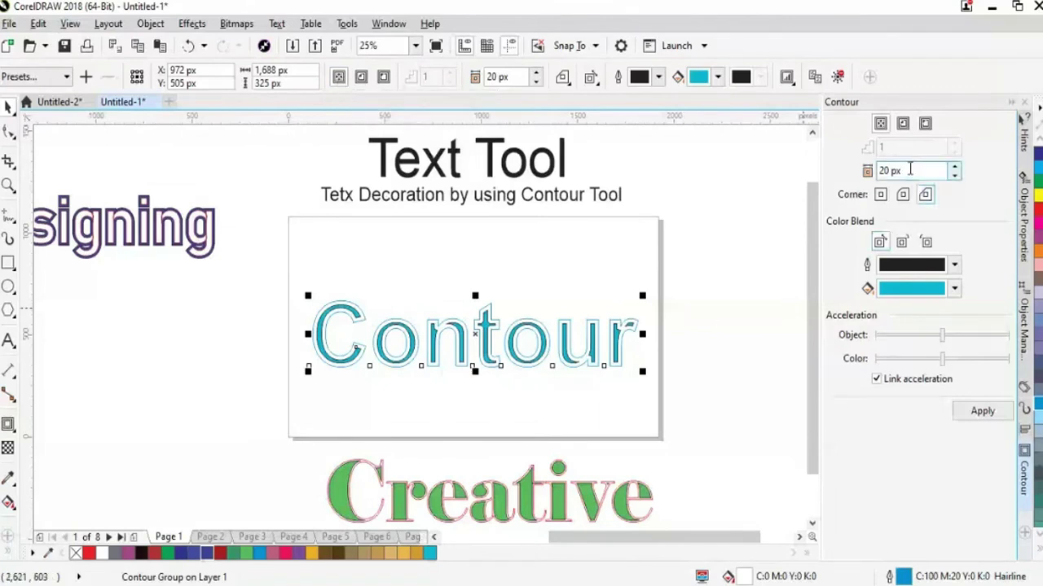
drag(909, 168, 877, 166)
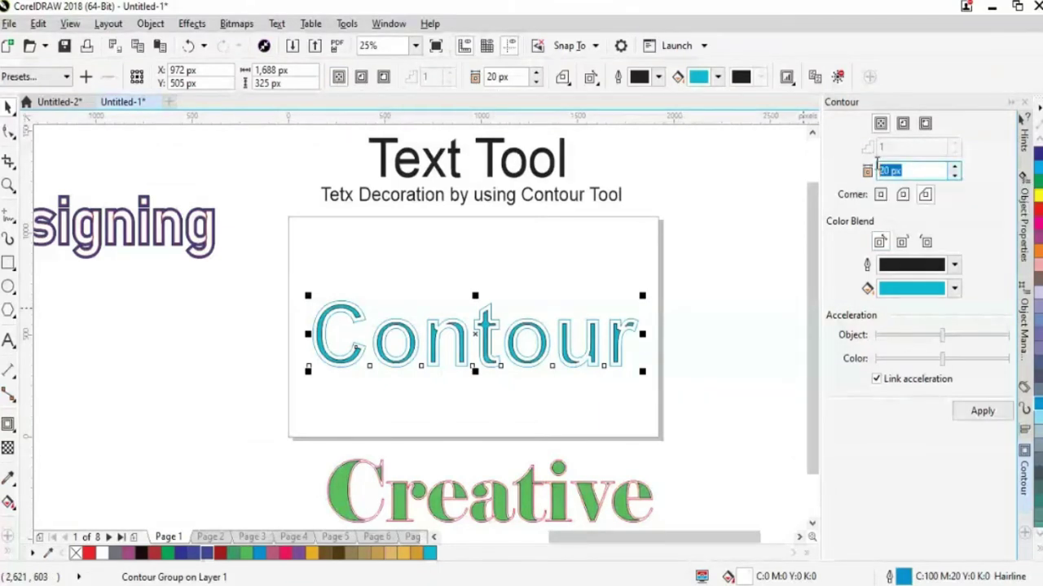
click(953, 175)
click(954, 174)
click(954, 174)
click(954, 174)
click(954, 175)
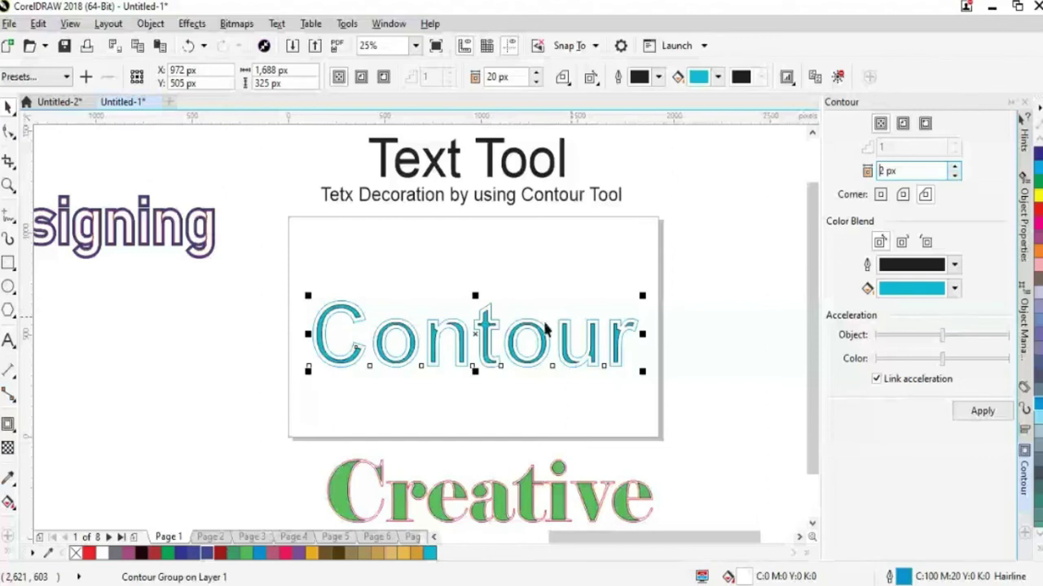
Return to the outside contour and look through the contour presets list without picking one
click(358, 82)
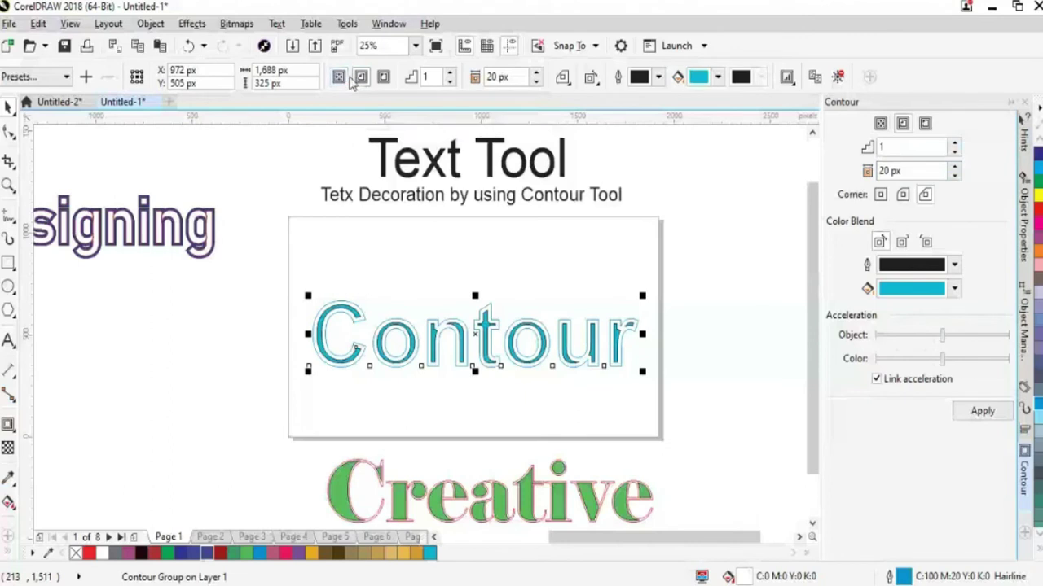
click(361, 78)
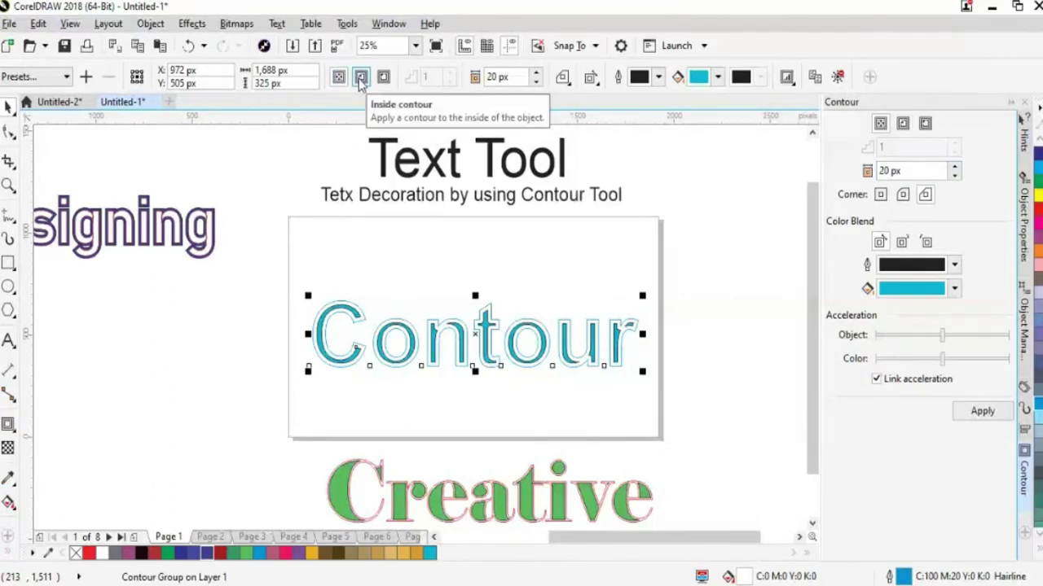
click(382, 77)
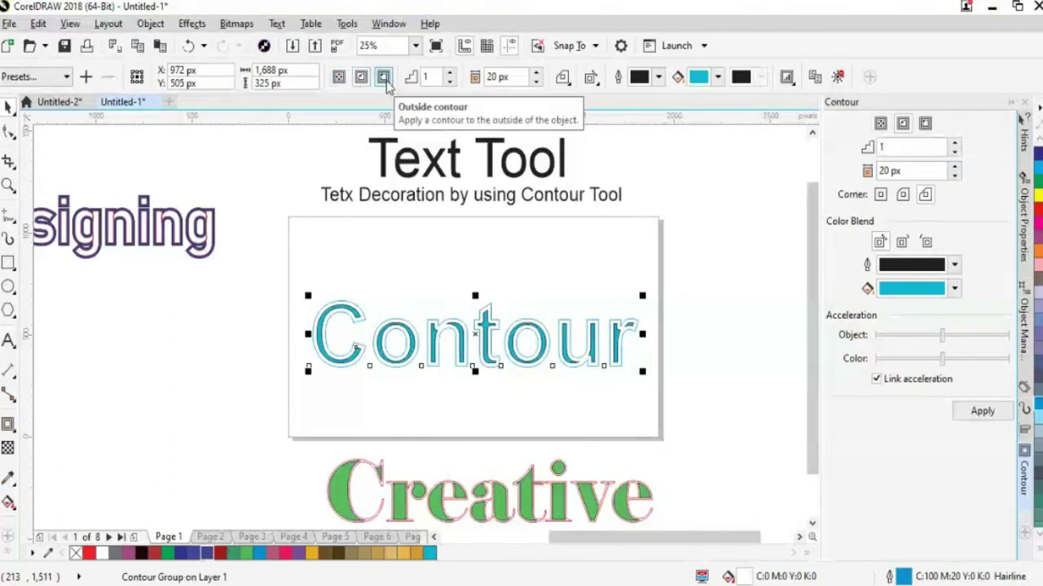
click(384, 78)
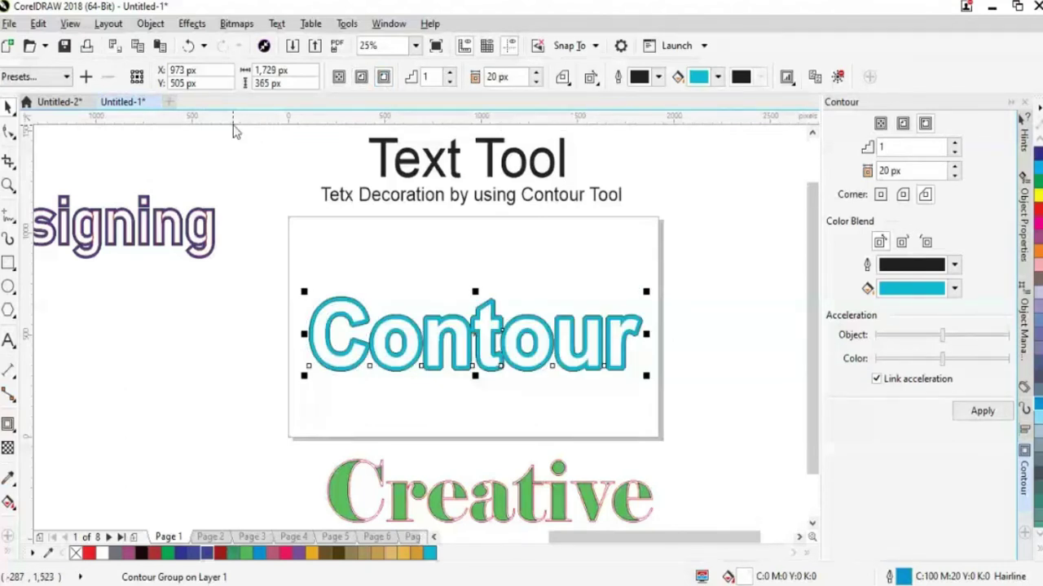
click(66, 76)
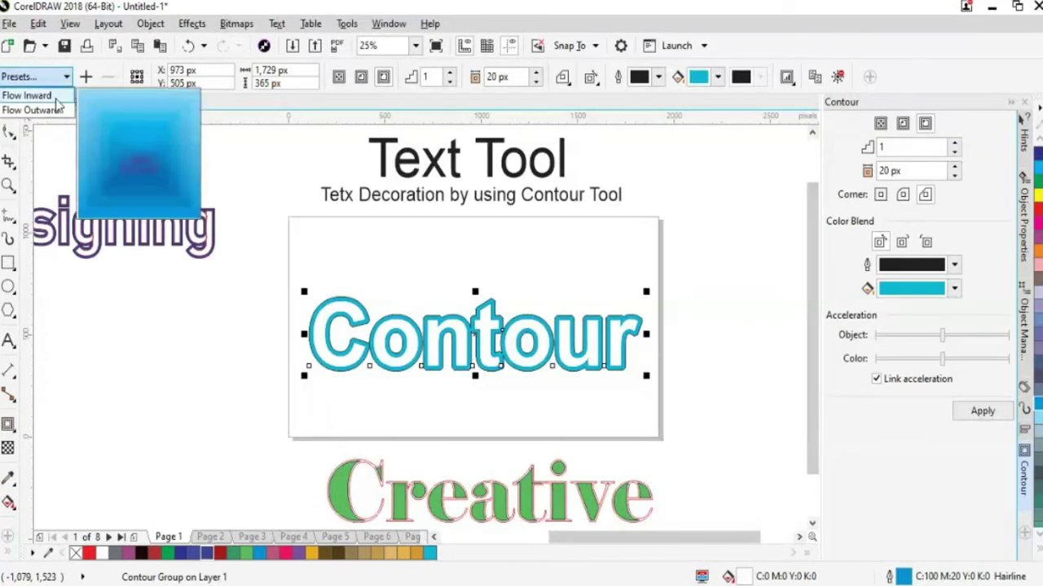
click(54, 97)
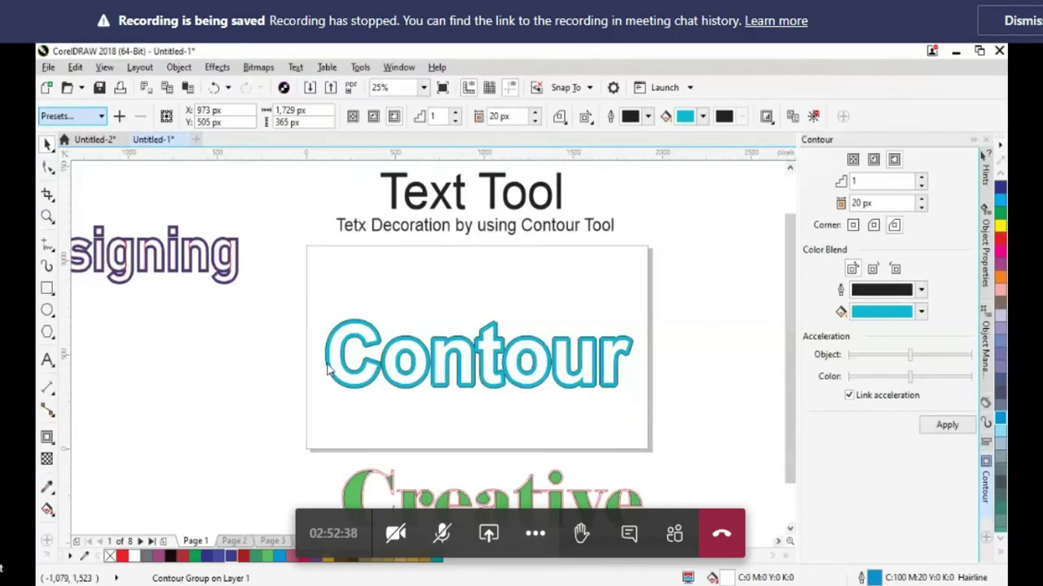
Apply a 30 px outside contour to the rectangle from the Contour docker
key(F11)
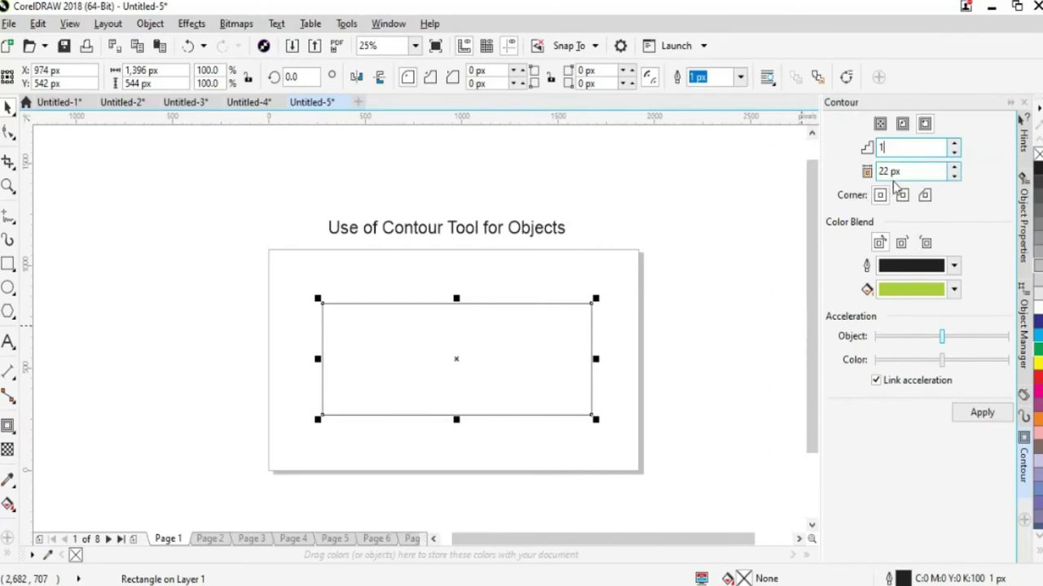
click(982, 413)
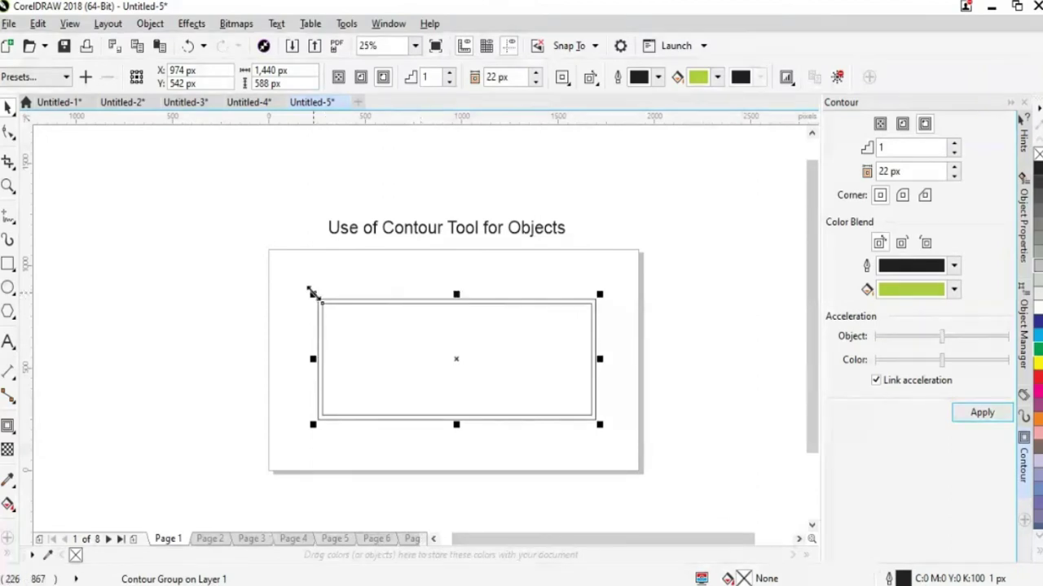
click(953, 167)
click(953, 168)
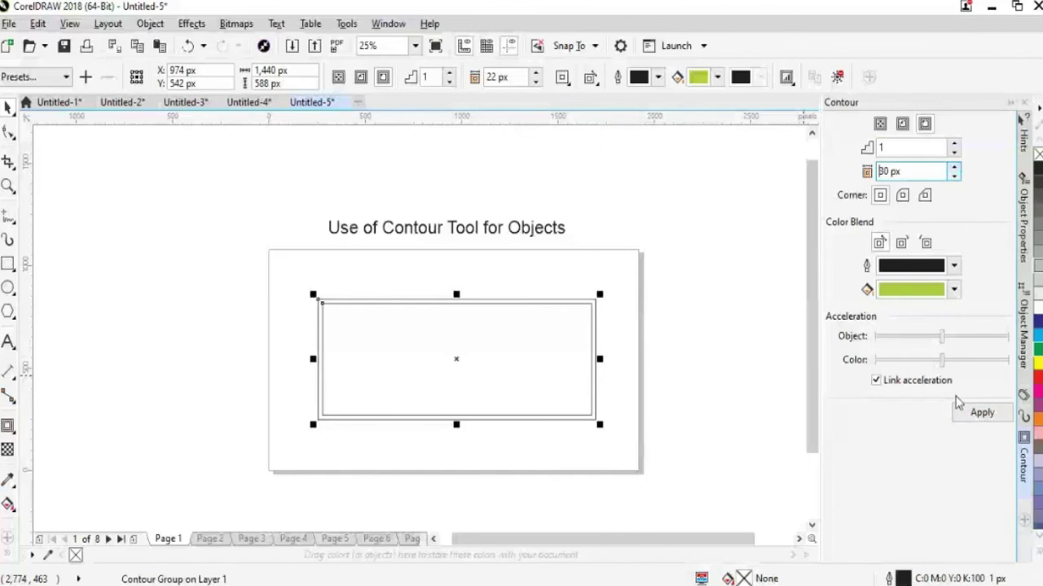
click(979, 416)
Reselect the rectangle and drag out a larger 128 px contour with the Contour tool
click(625, 415)
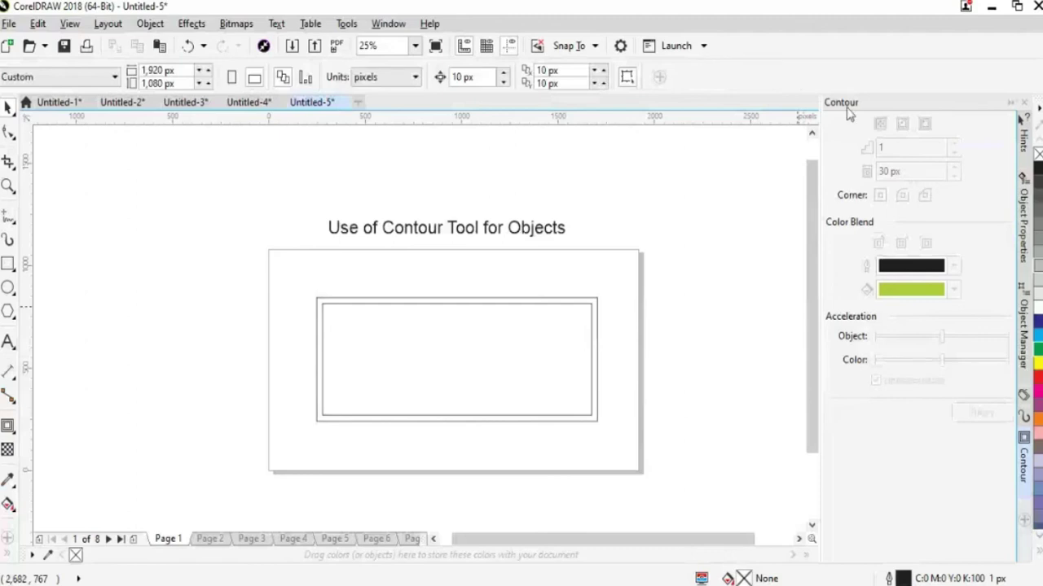
click(568, 414)
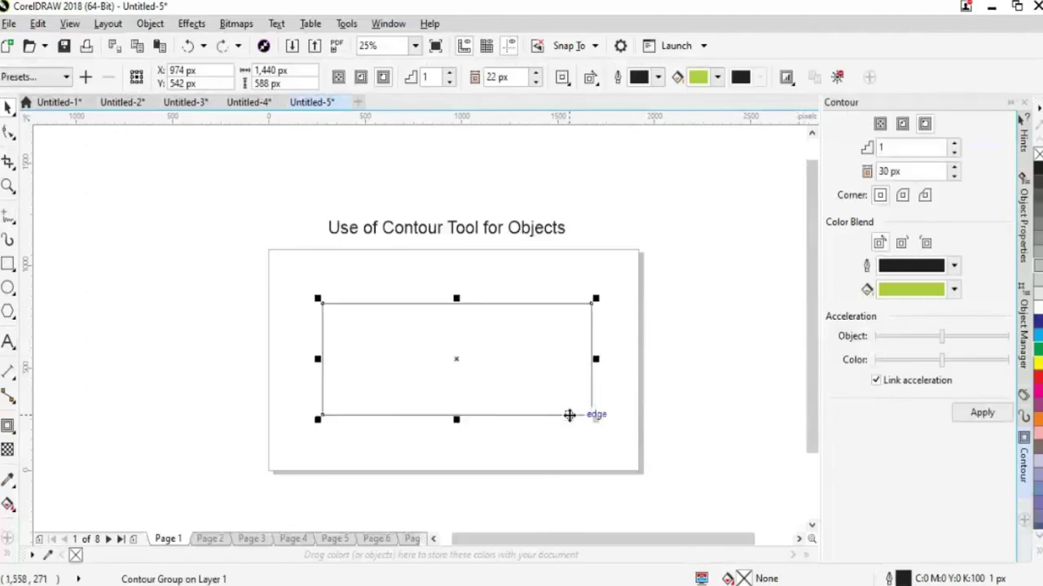
click(568, 415)
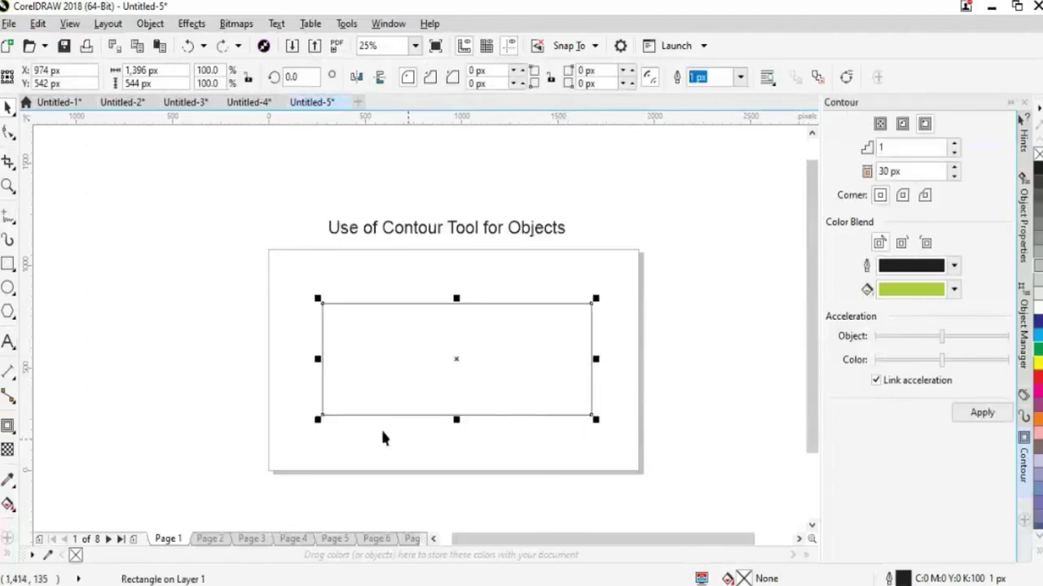
click(9, 431)
click(49, 445)
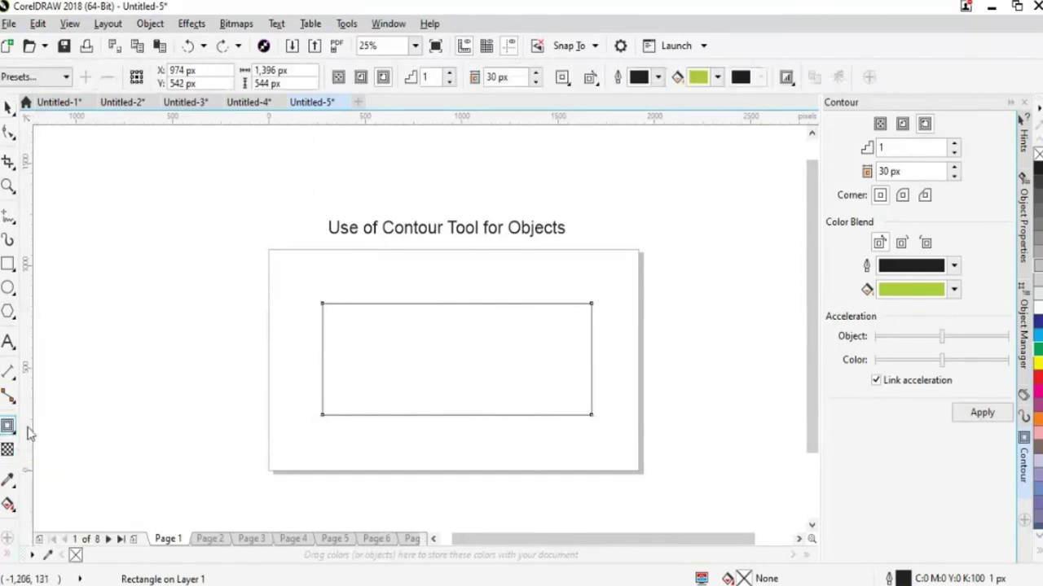
drag(456, 304, 493, 282)
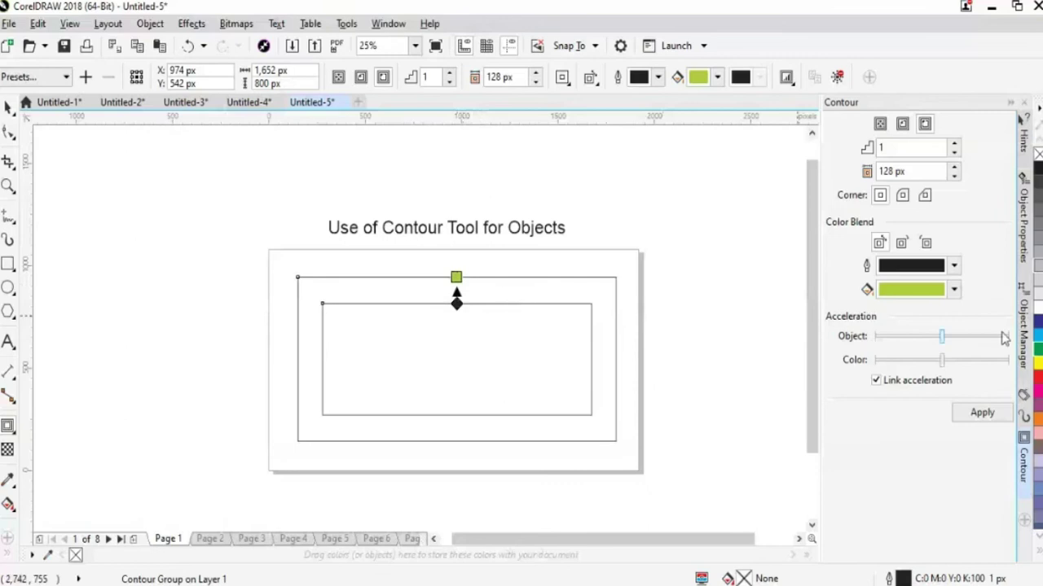
Set the contour fill colour to bright green
click(8, 109)
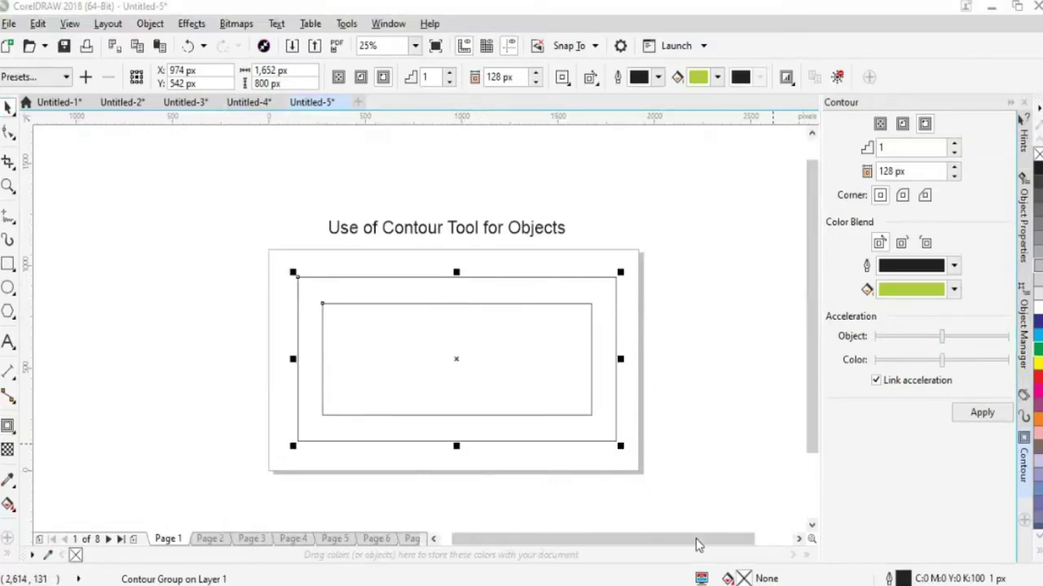
click(953, 289)
click(937, 432)
drag(937, 434, 949, 393)
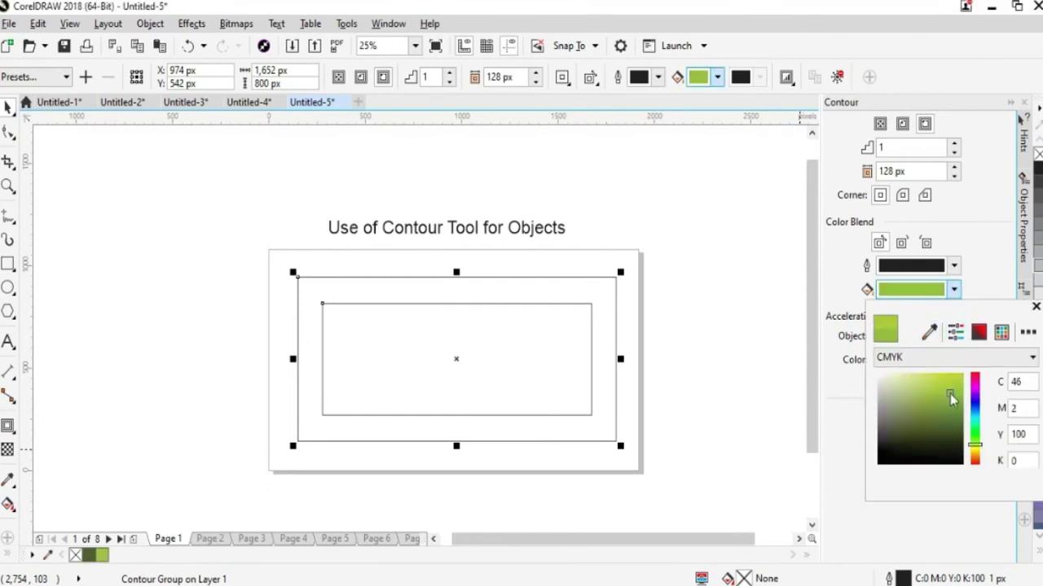
click(757, 358)
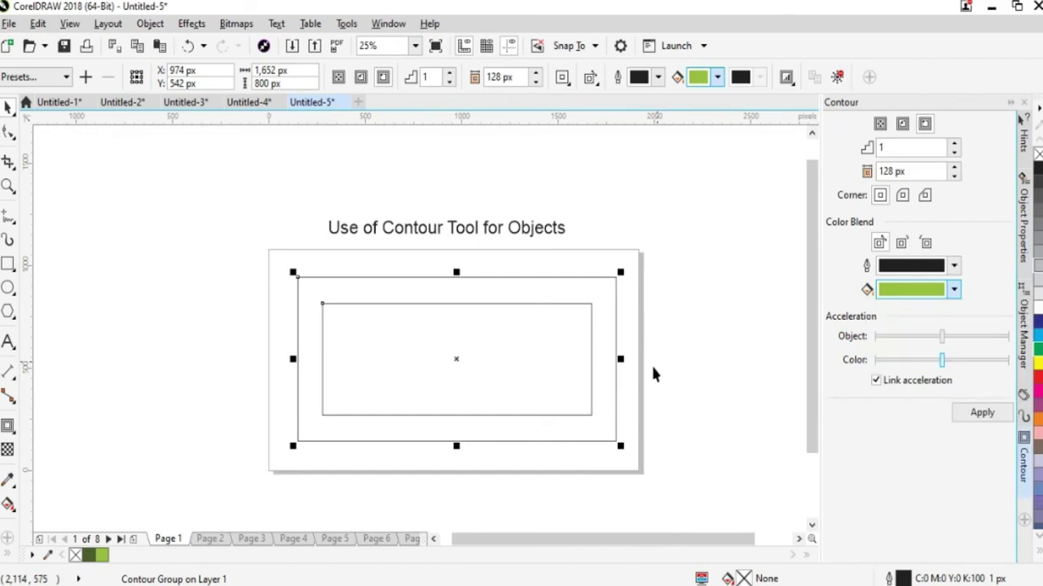
Remove the 128 px contour, leaving the rectangle plain
key(Tab)
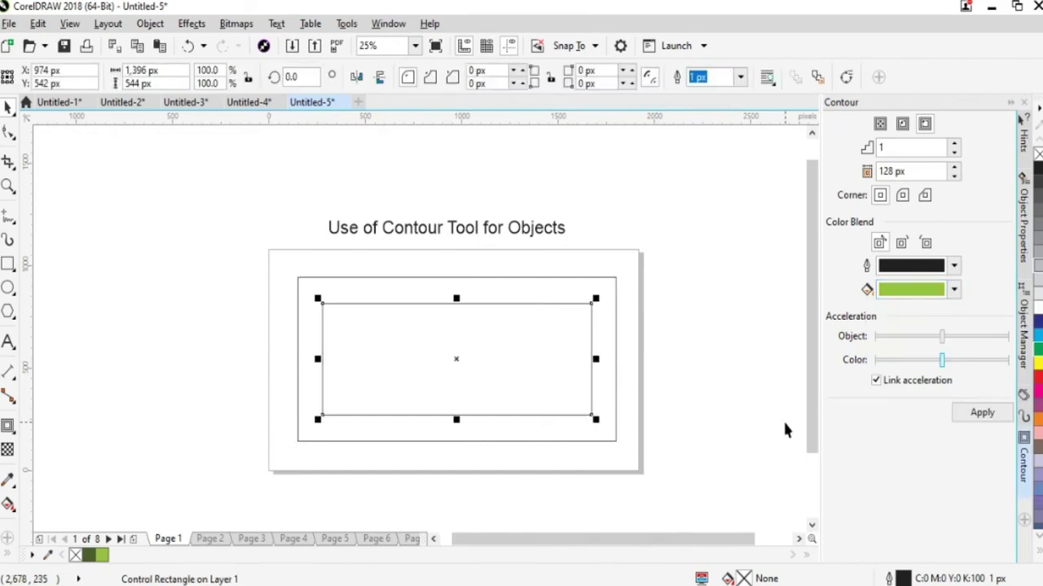
key(Tab)
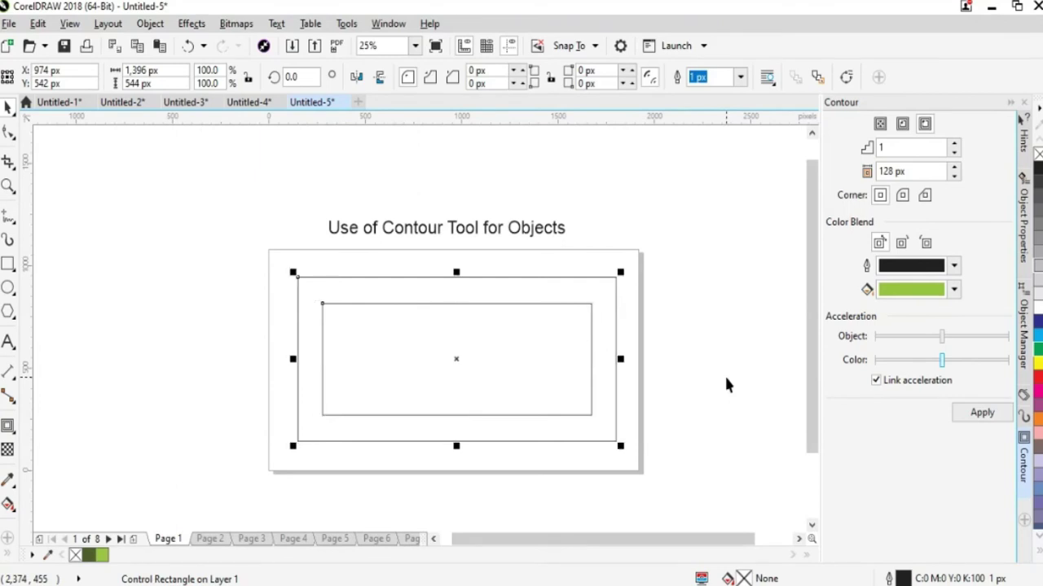
key(Delete)
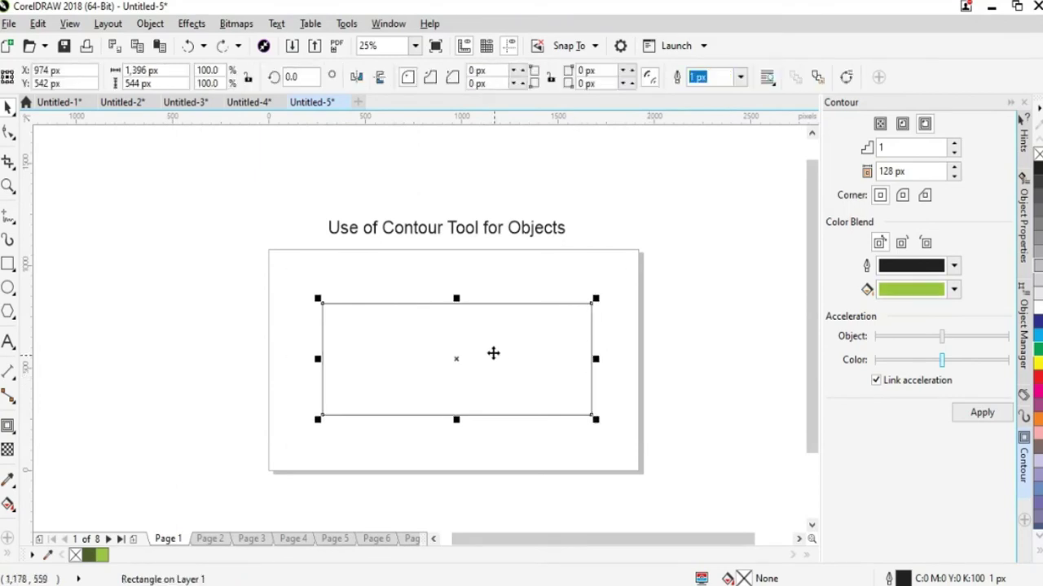
click(9, 427)
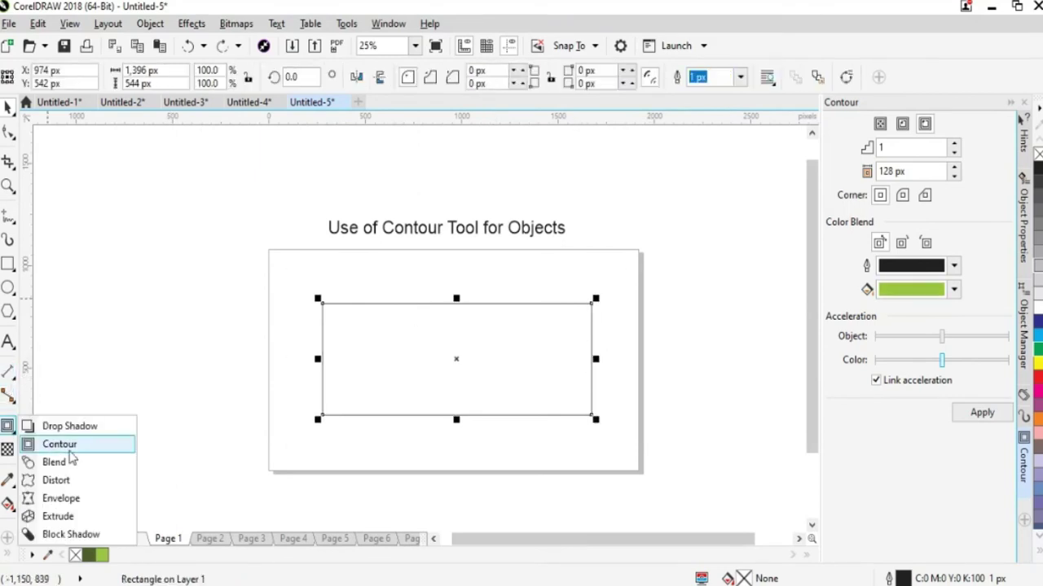
Drag an 88 px outside contour from the rectangle's edge with the Contour tool
click(70, 447)
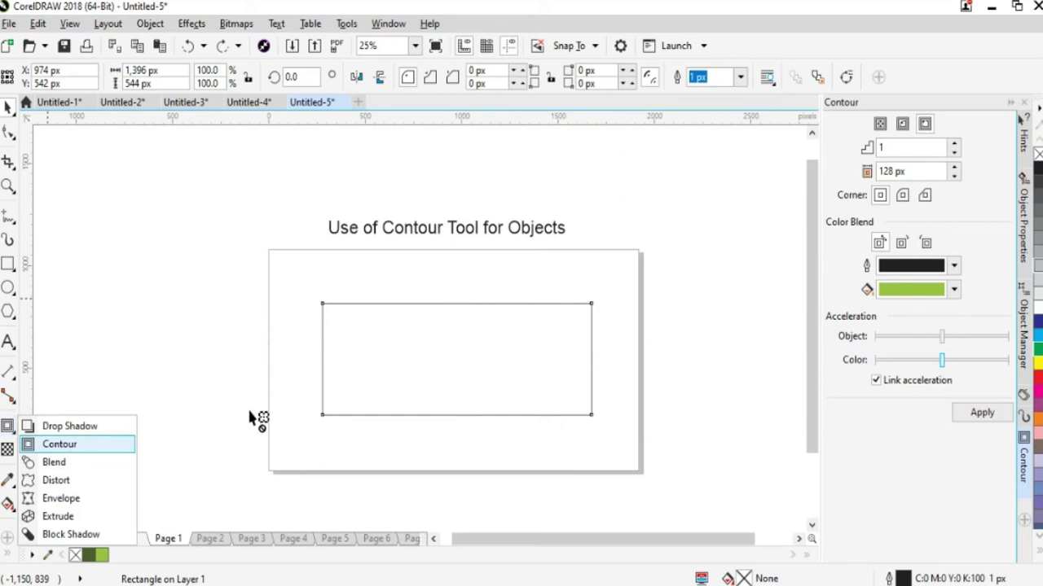
drag(456, 304, 457, 285)
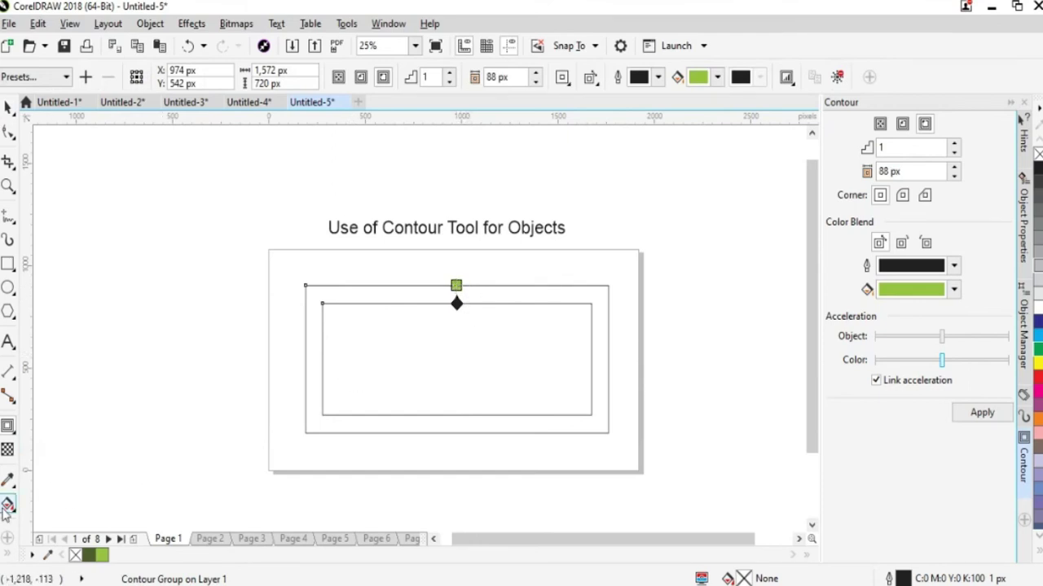
click(7, 505)
click(64, 503)
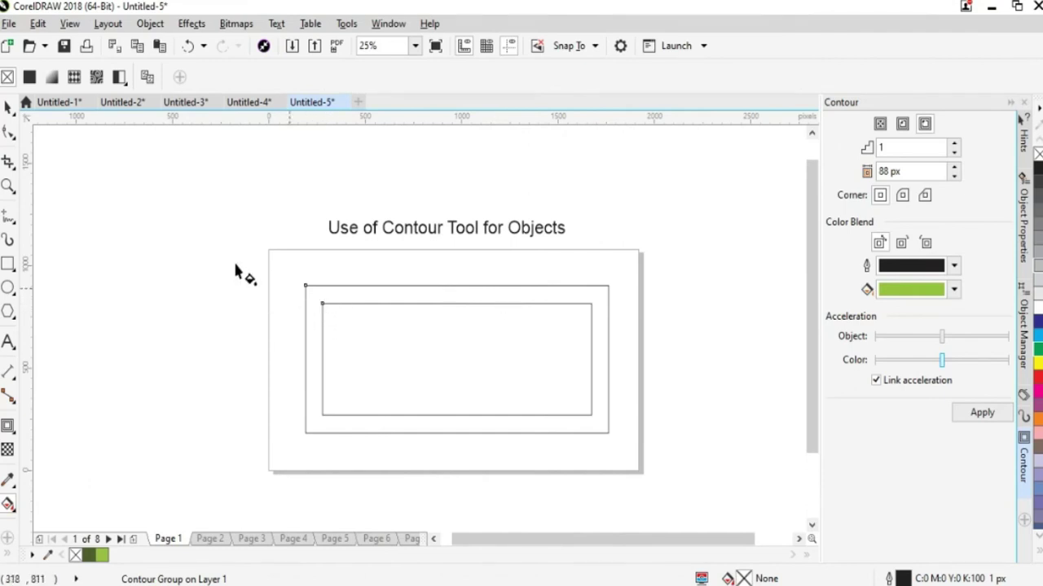
Deselect and reselect the contour group, then pick the interactive fill tool
click(8, 106)
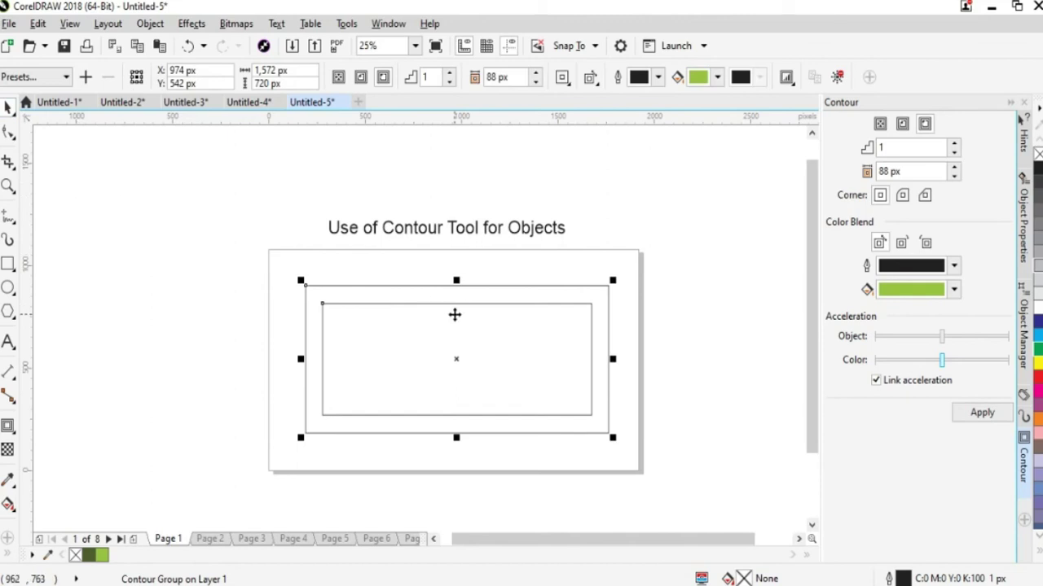
click(714, 350)
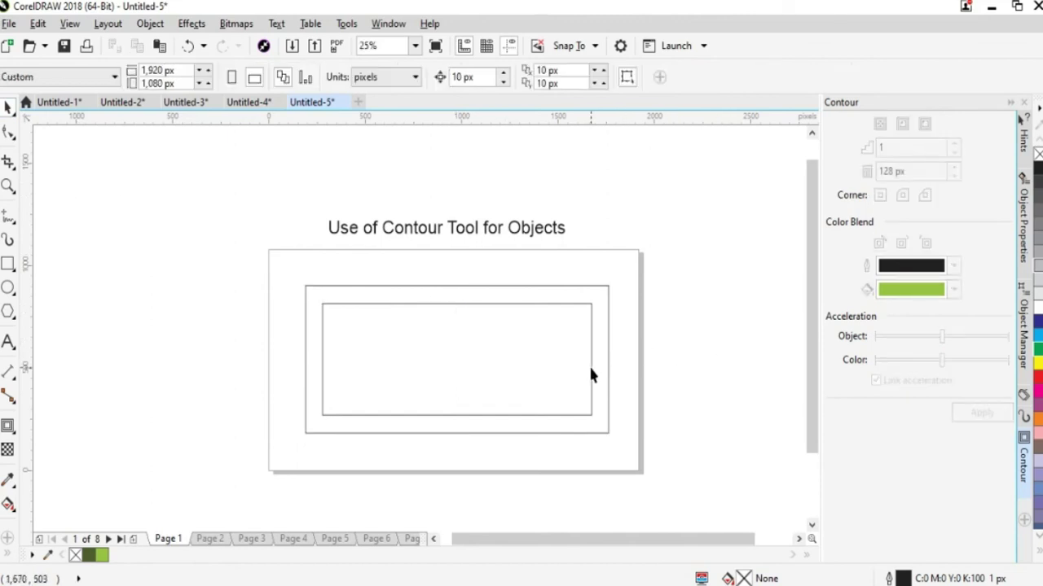
click(592, 374)
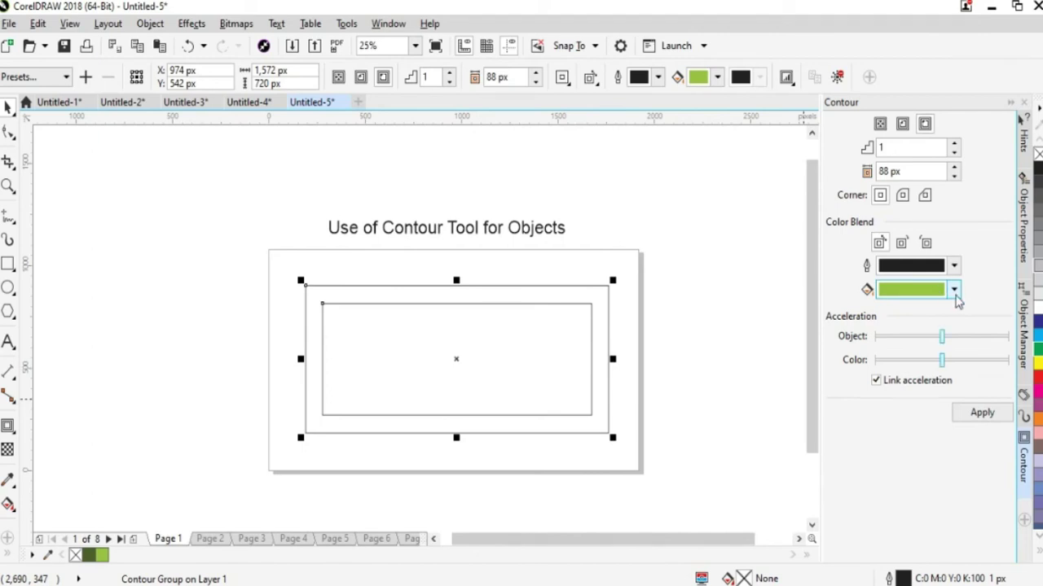
click(10, 505)
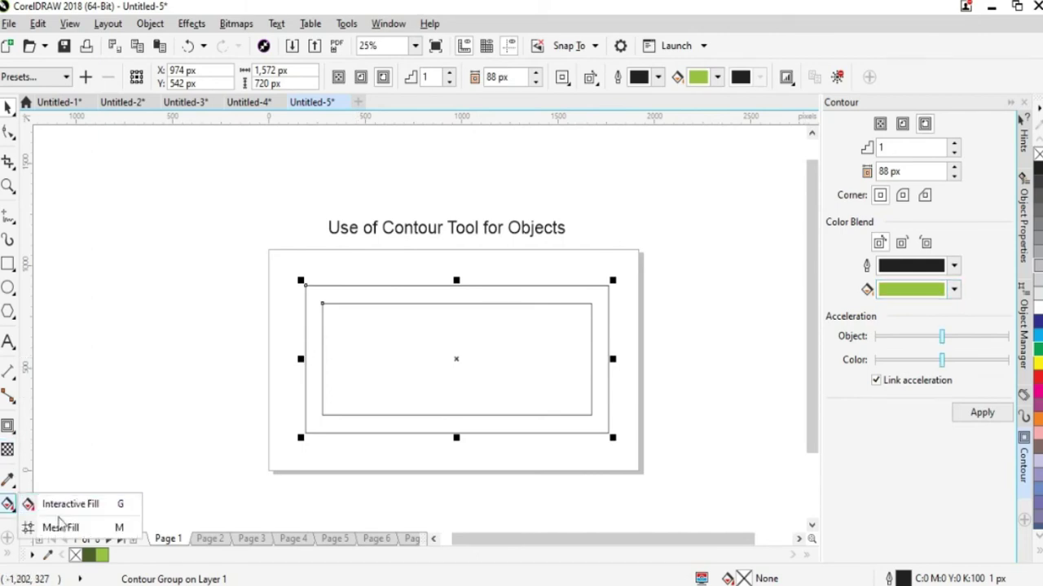
click(70, 500)
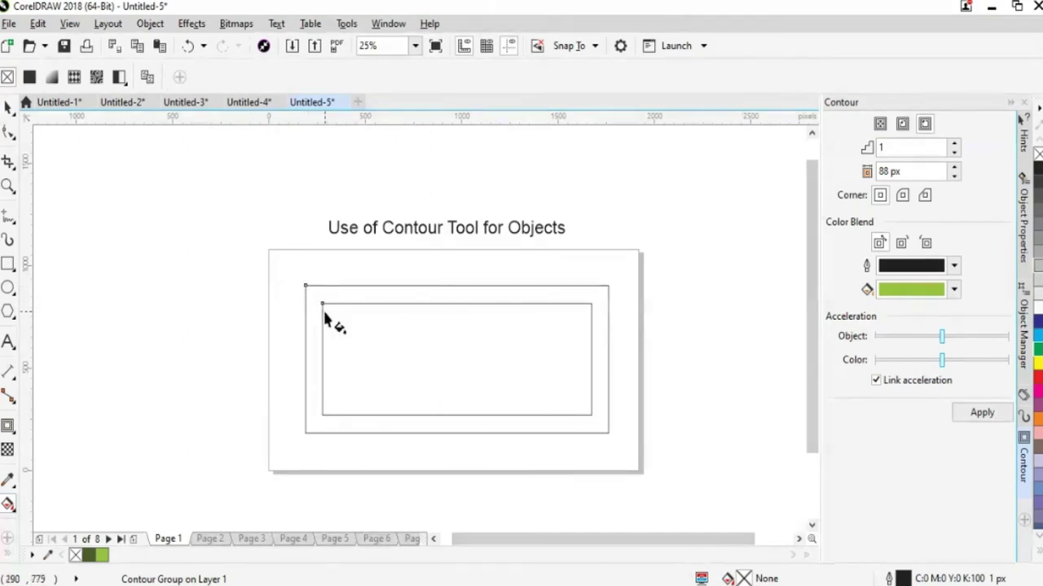
Try a different end fill colour for the rectangle's contour with the interactive fill tool
key(space)
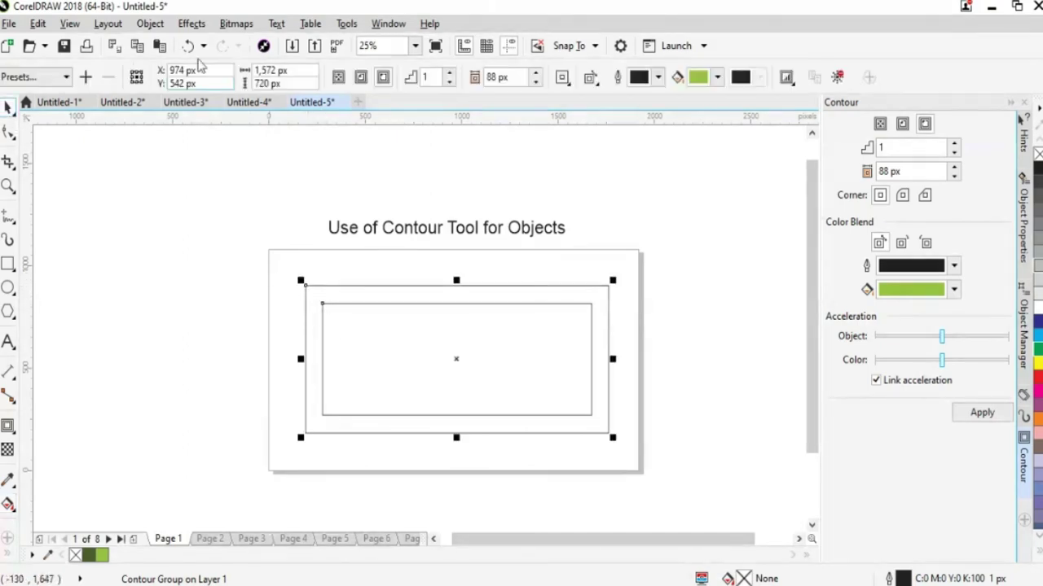
click(150, 23)
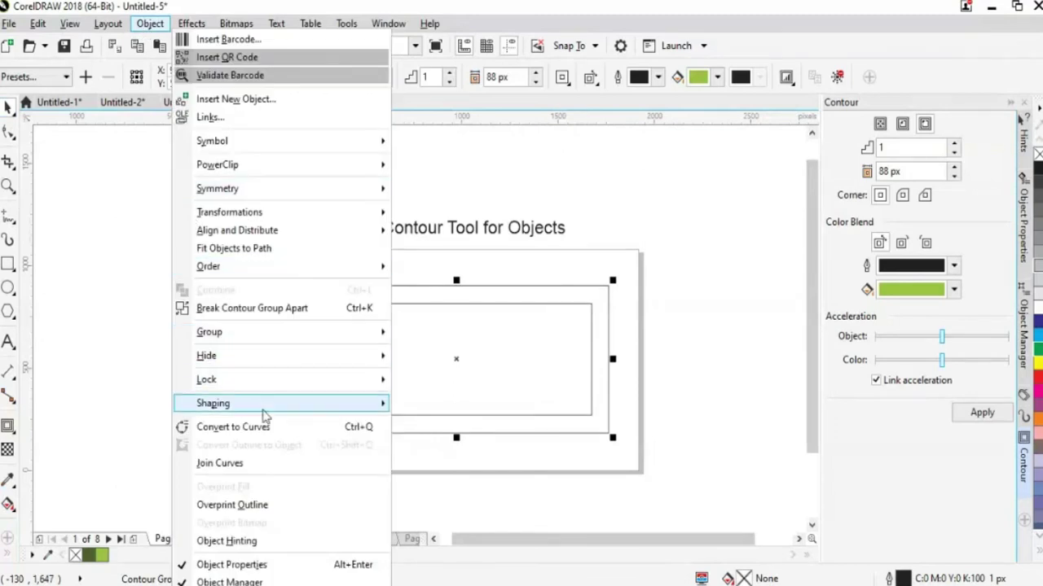
key(Escape)
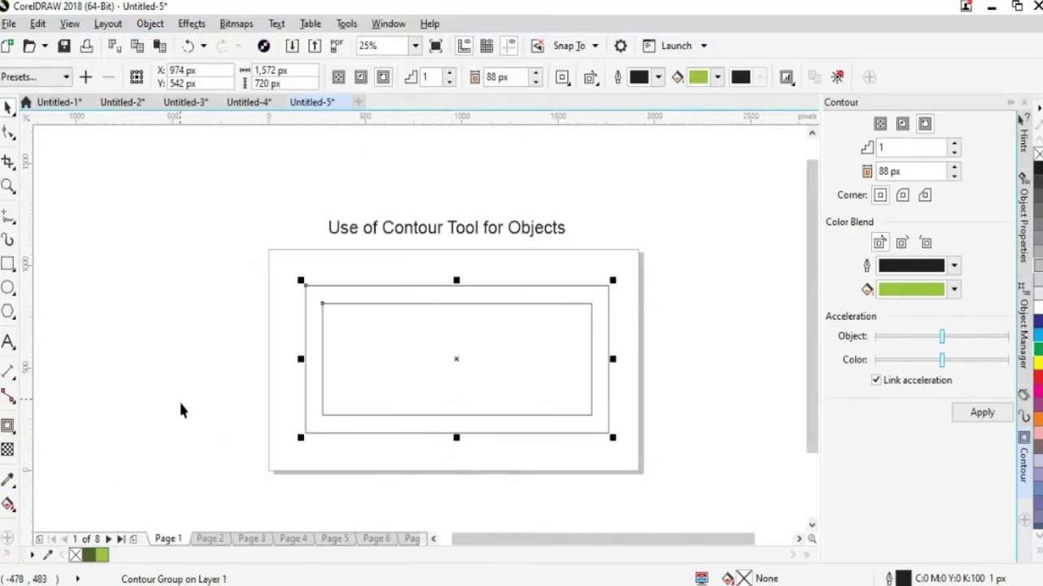
click(8, 505)
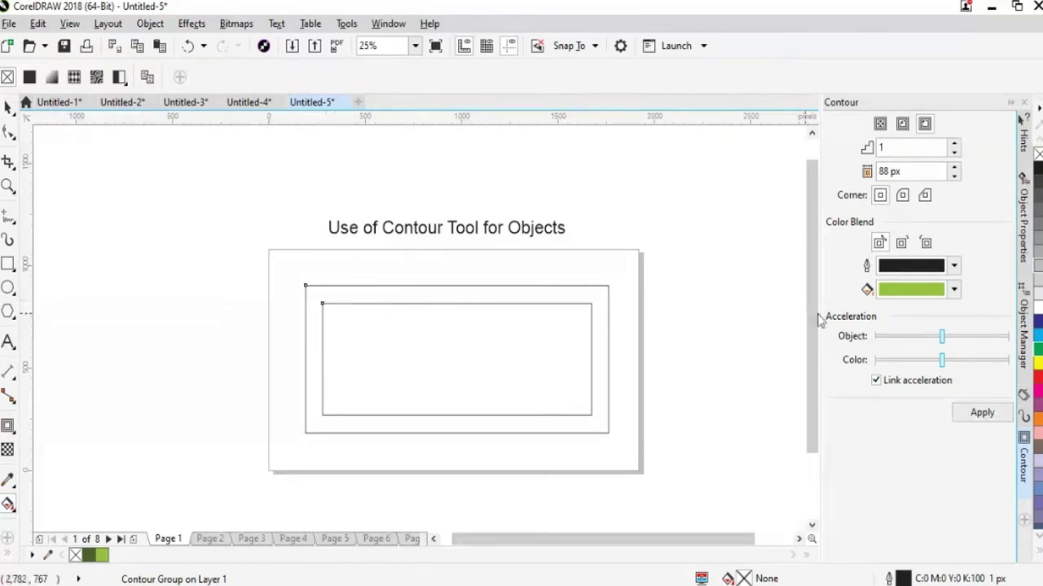
click(953, 291)
click(954, 383)
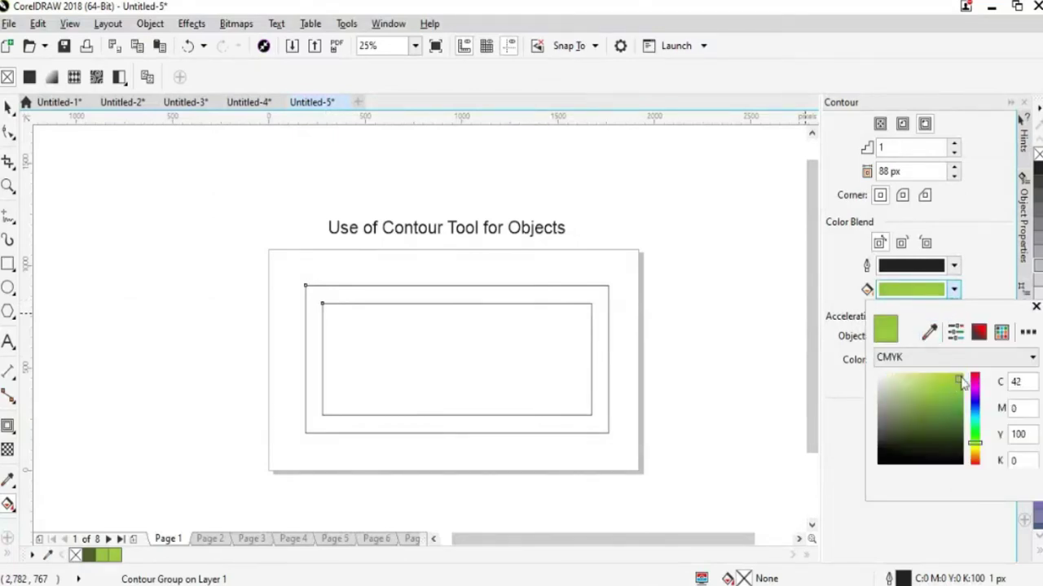
Make the rectangle's contour outline pink
key(space)
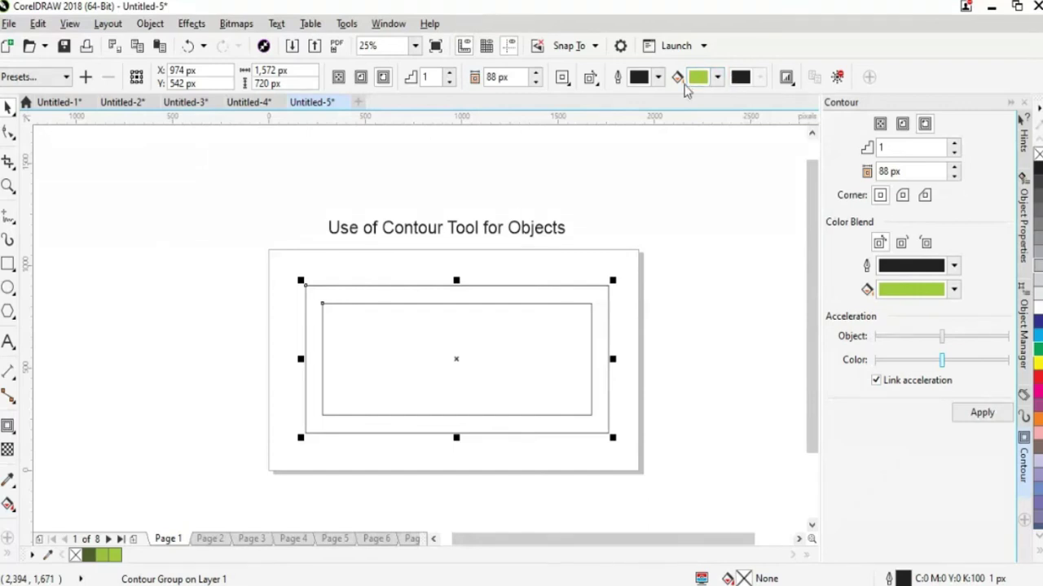
click(658, 80)
drag(681, 202, 722, 171)
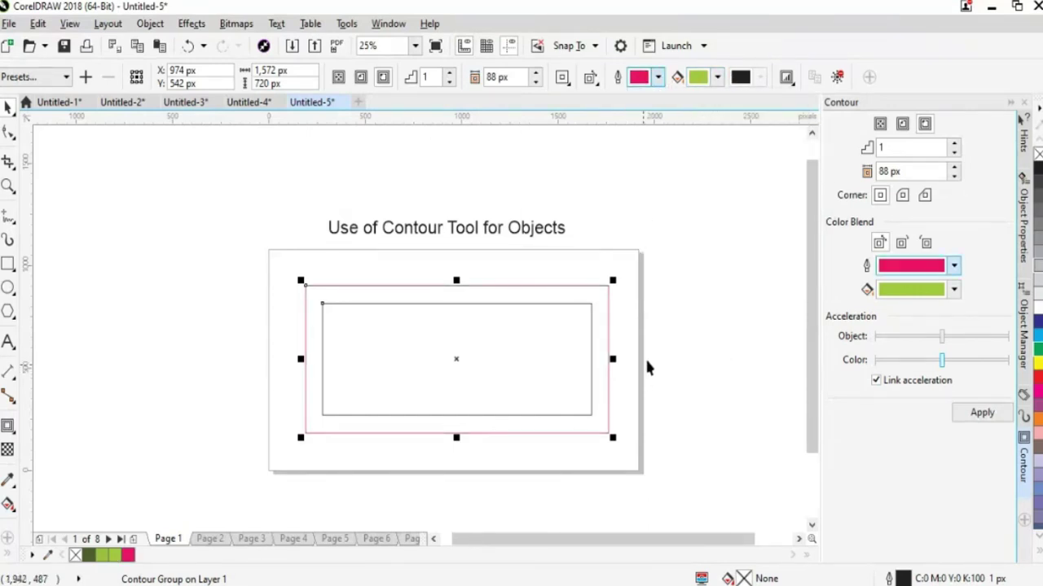
click(698, 362)
Lighten the green end colour of the rectangle's contour blend
click(593, 388)
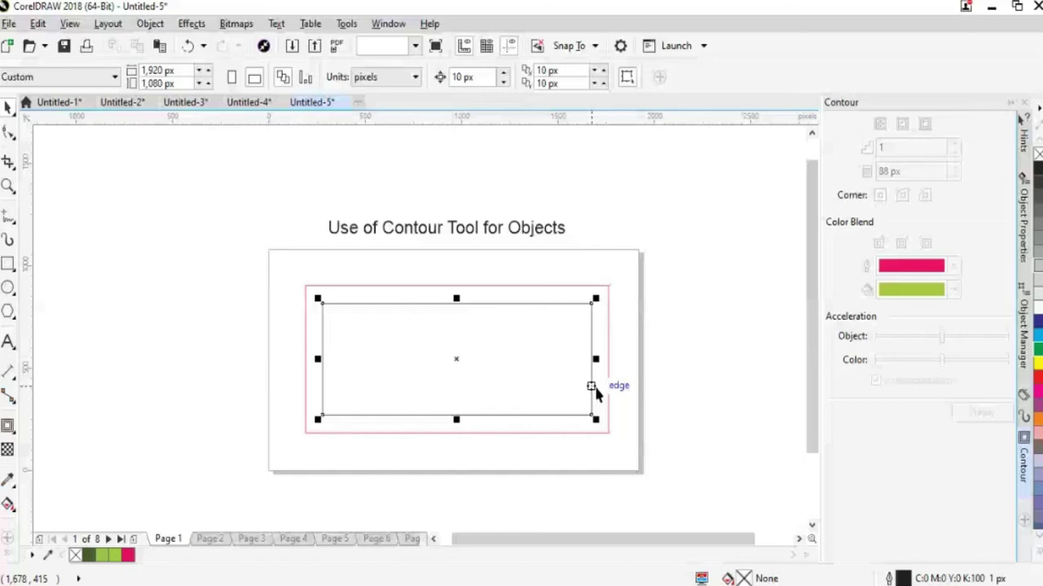
click(594, 388)
click(953, 289)
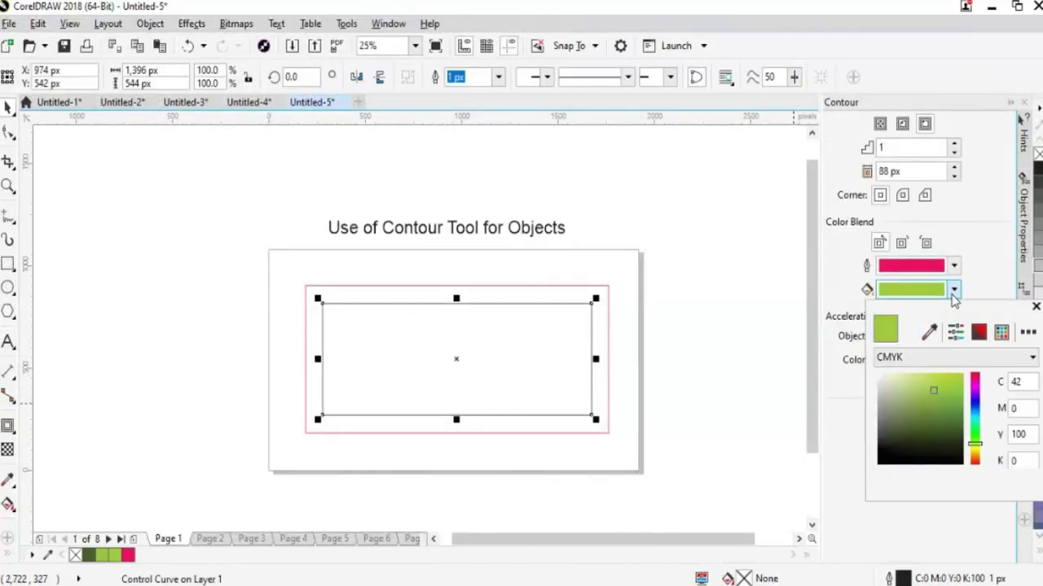
drag(934, 418, 949, 381)
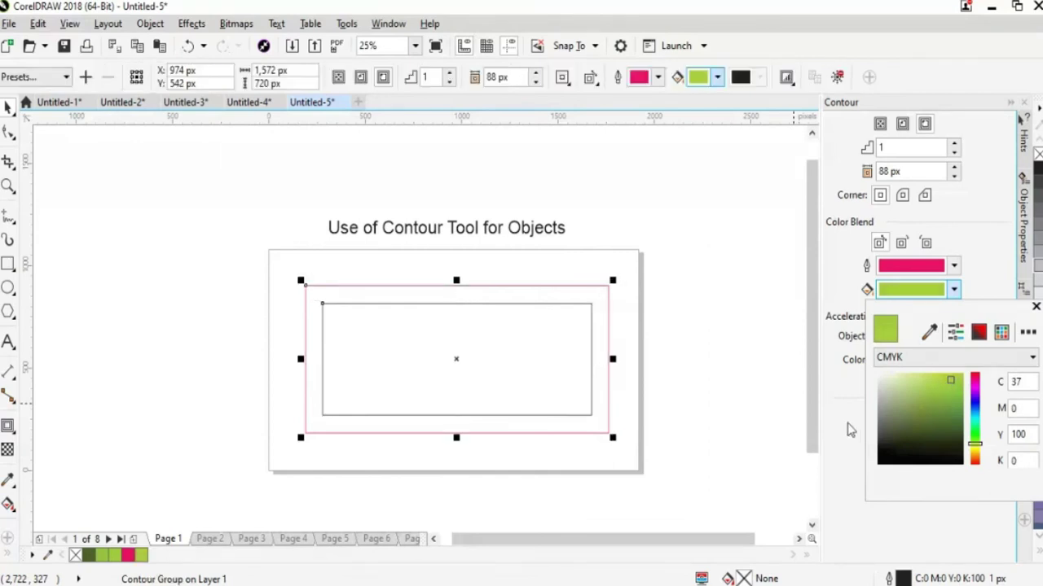
click(850, 430)
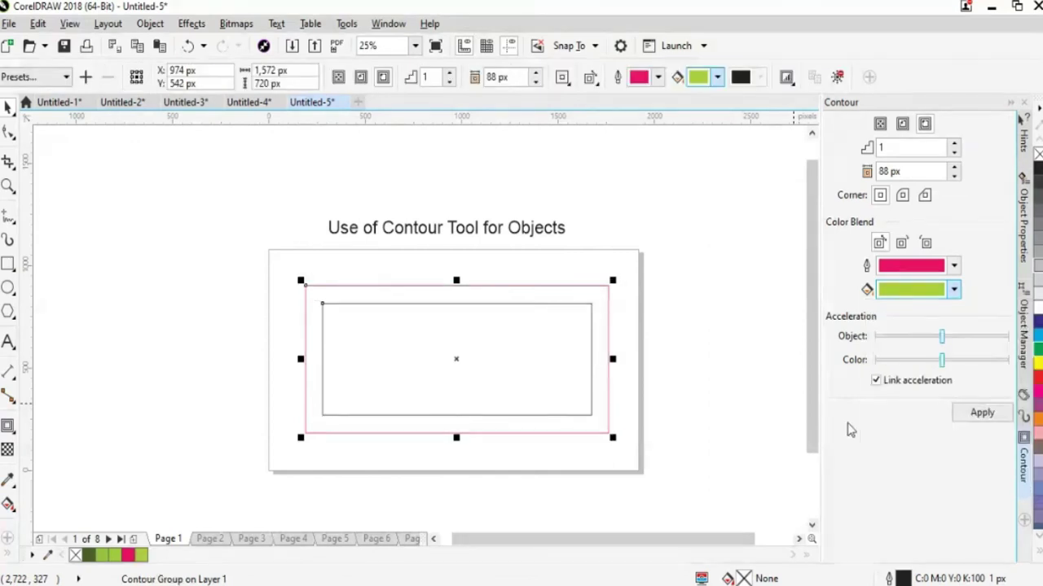
Move the contoured rectangle to the page's left edge
click(717, 78)
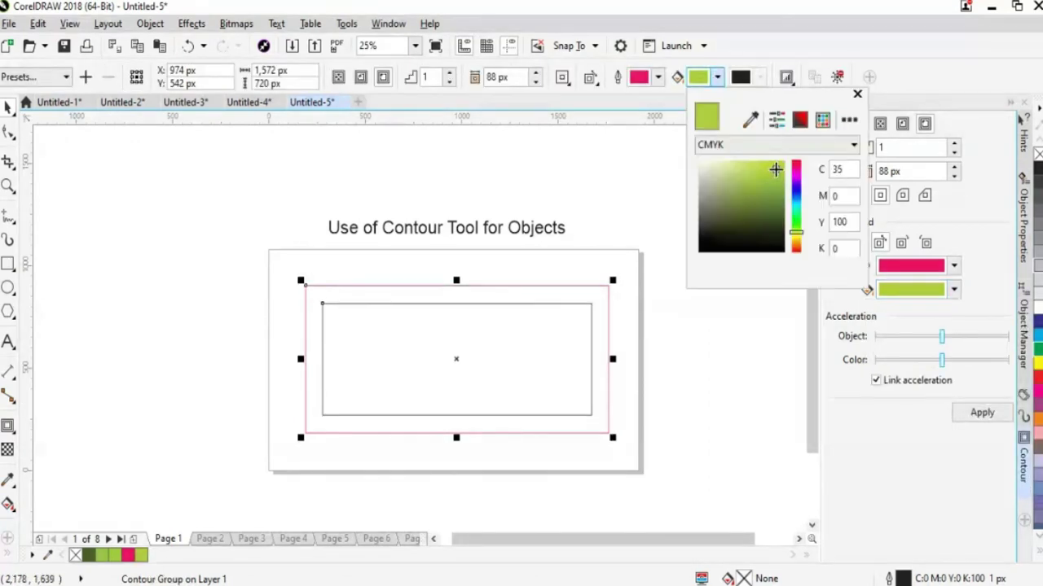
click(644, 173)
click(610, 364)
drag(472, 296, 238, 326)
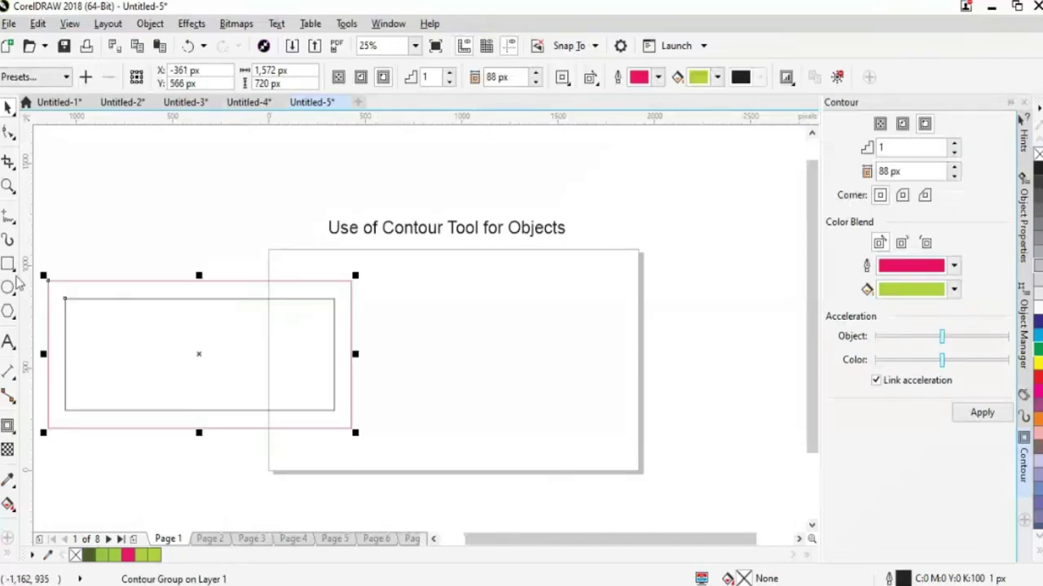
click(15, 290)
Draw a circle on the right of the page and give it a contour pulled outward
click(51, 284)
drag(472, 299, 621, 458)
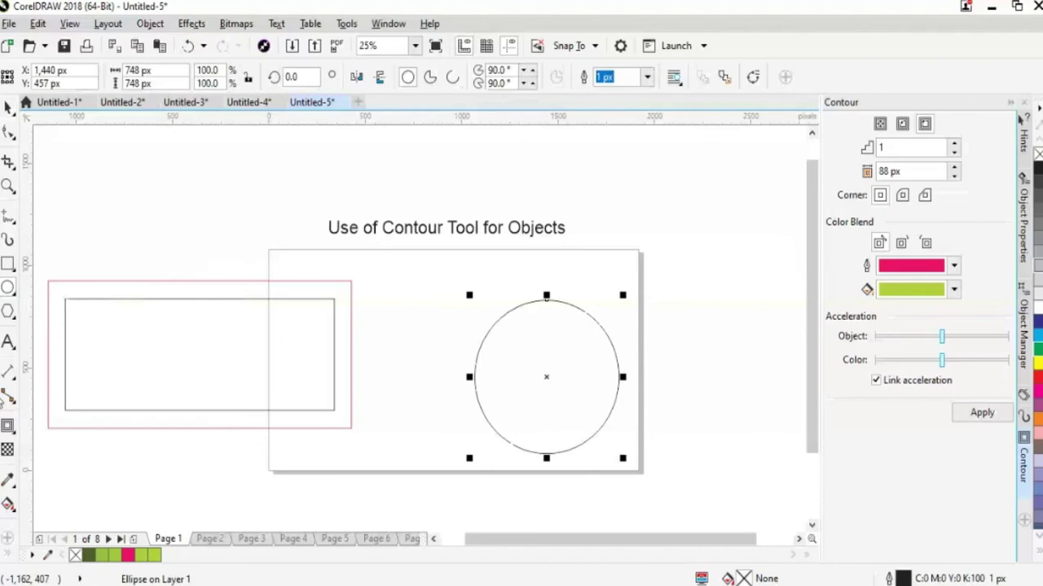
click(10, 428)
click(49, 443)
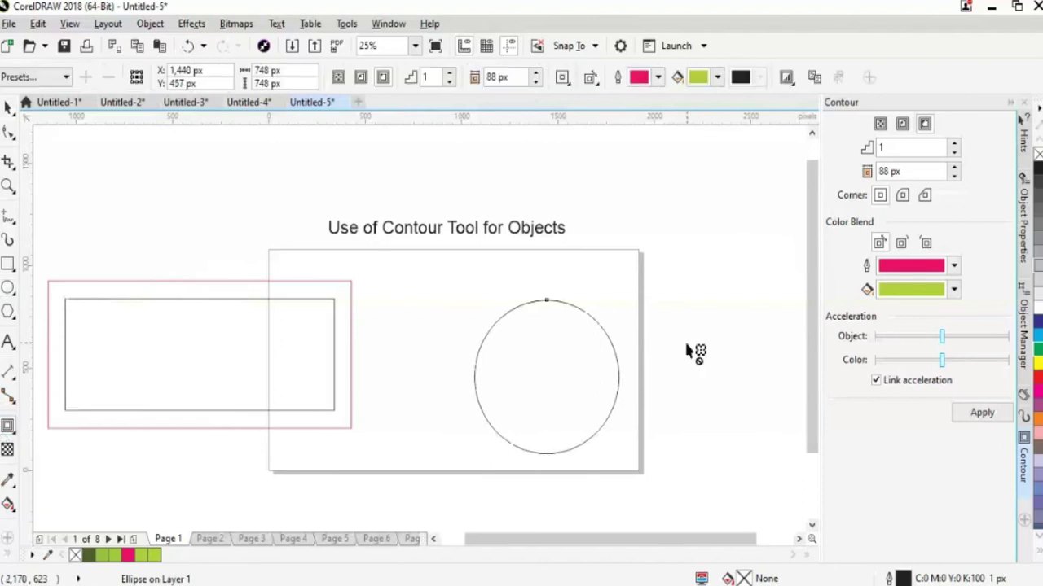
drag(546, 303, 559, 354)
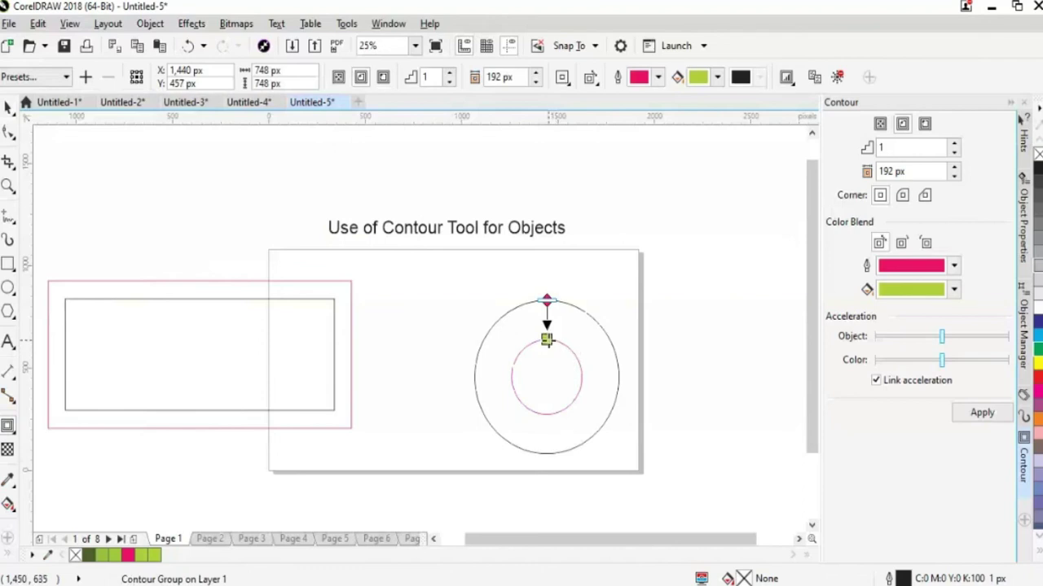
drag(546, 341, 547, 273)
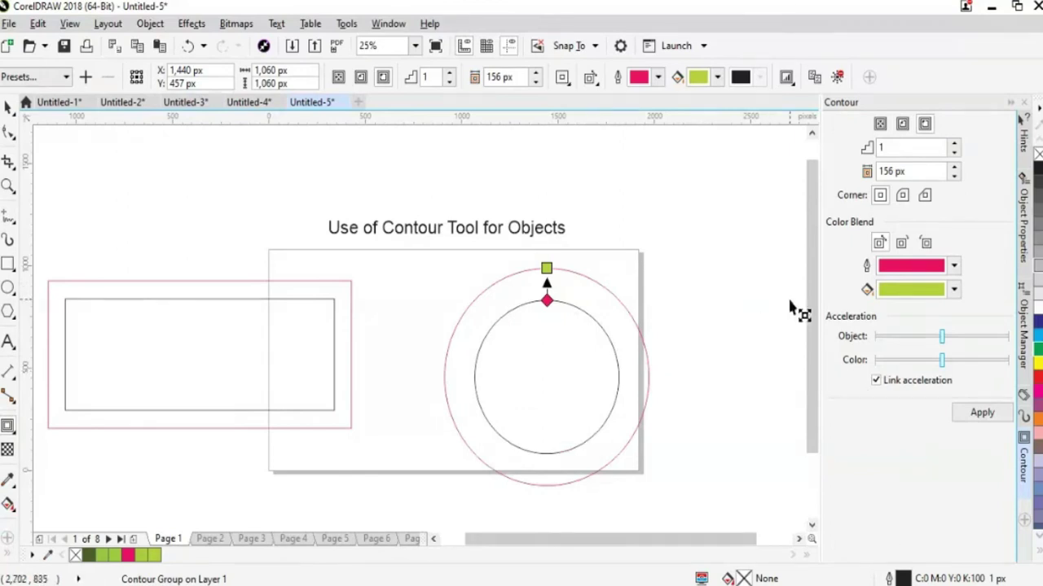
Try Inside and To Center contour modes, then drag the rings out to about 82 px
click(360, 77)
click(338, 76)
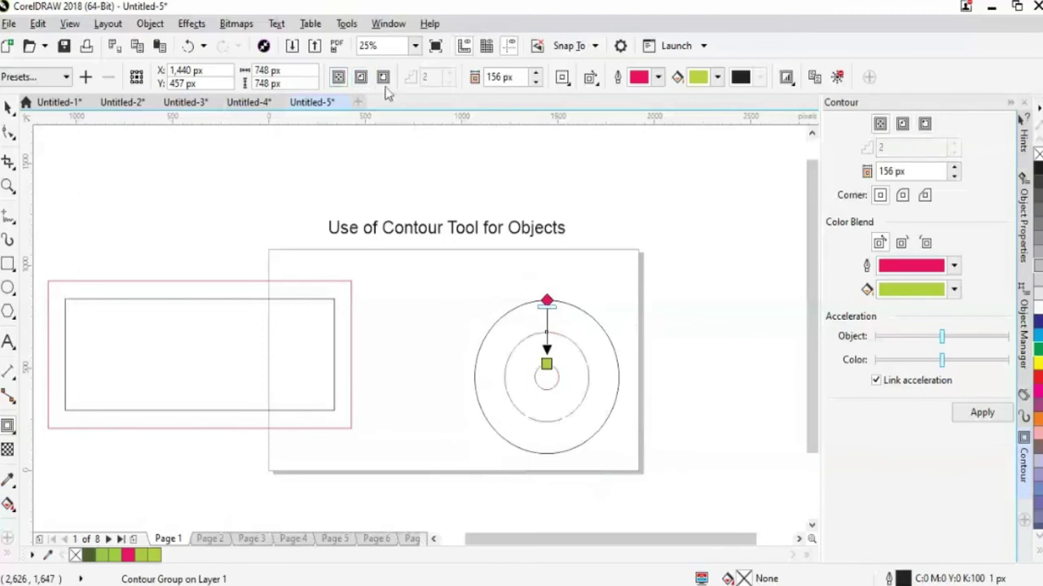
click(361, 77)
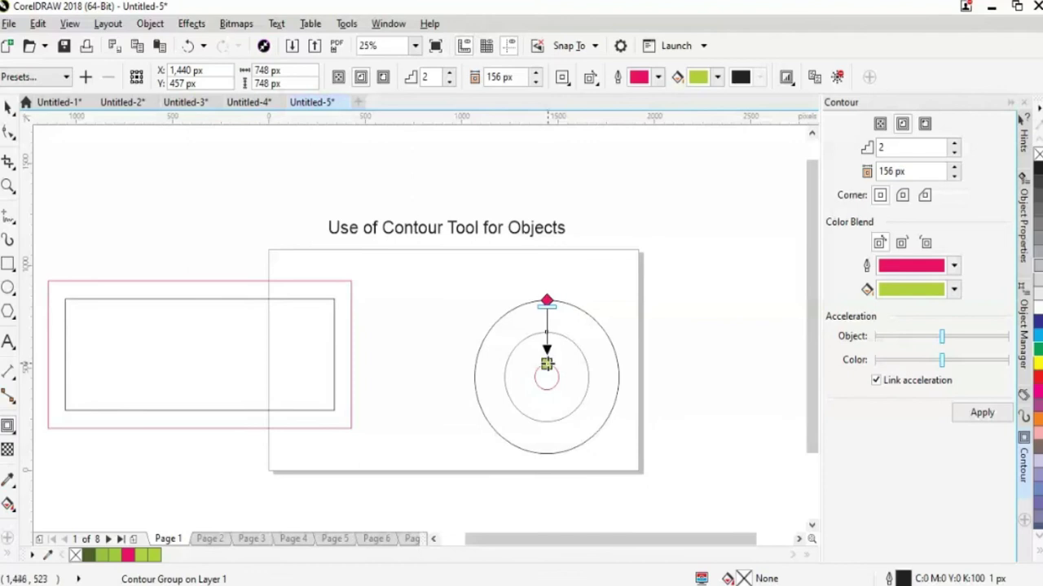
drag(547, 364, 545, 269)
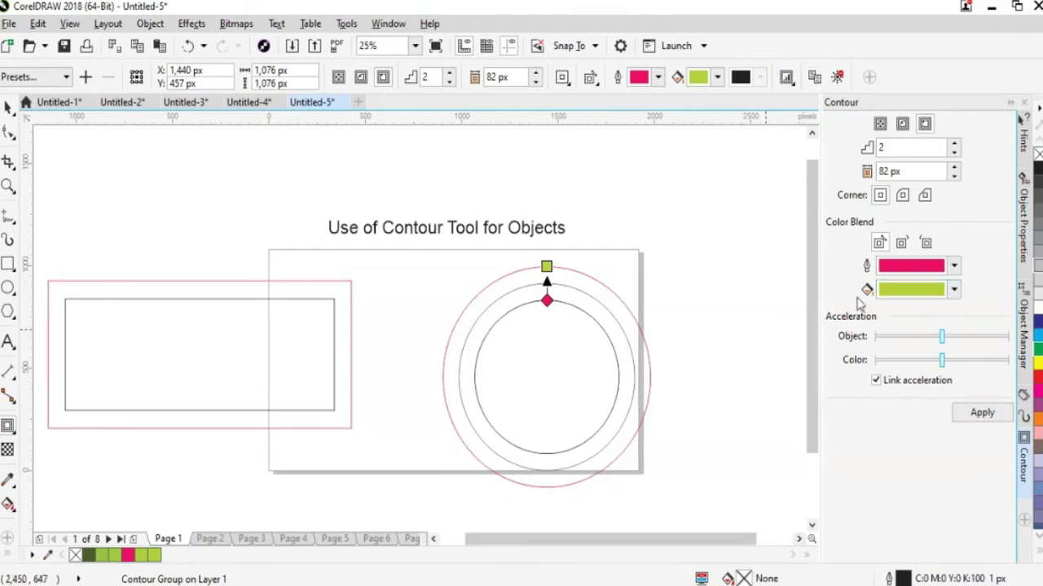
Darken the green end of the circle's fill blend to olive
click(957, 297)
drag(919, 396, 947, 399)
click(819, 416)
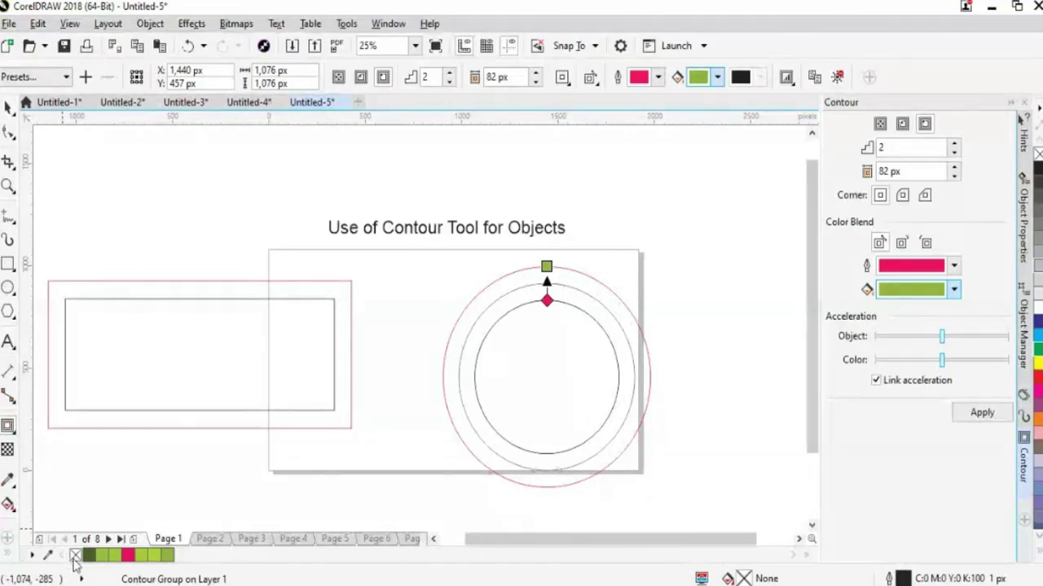
Test light green, green and dark green fills on the contoured circle, undoing each
click(142, 556)
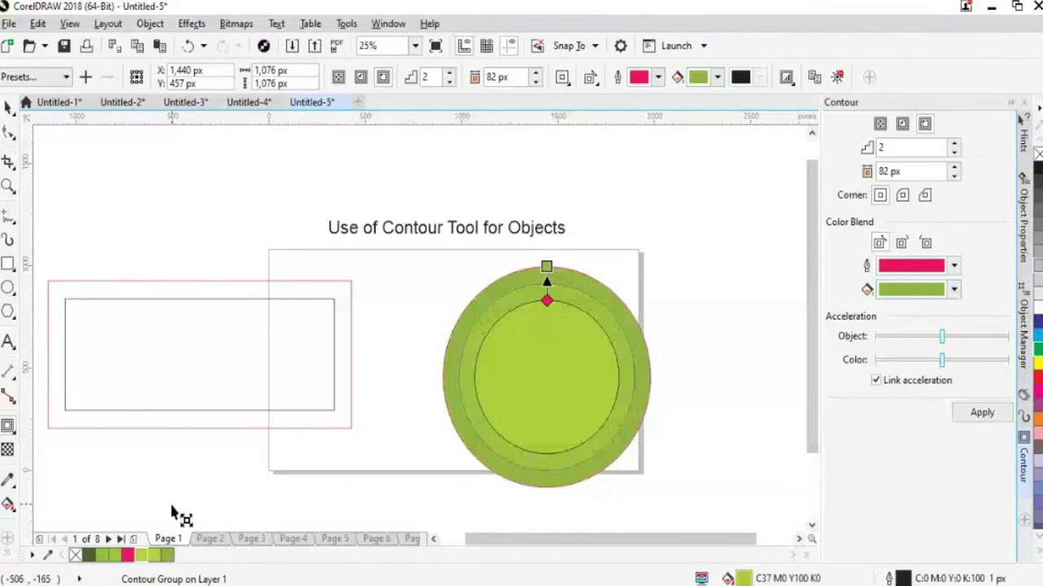
key(ctrl+z)
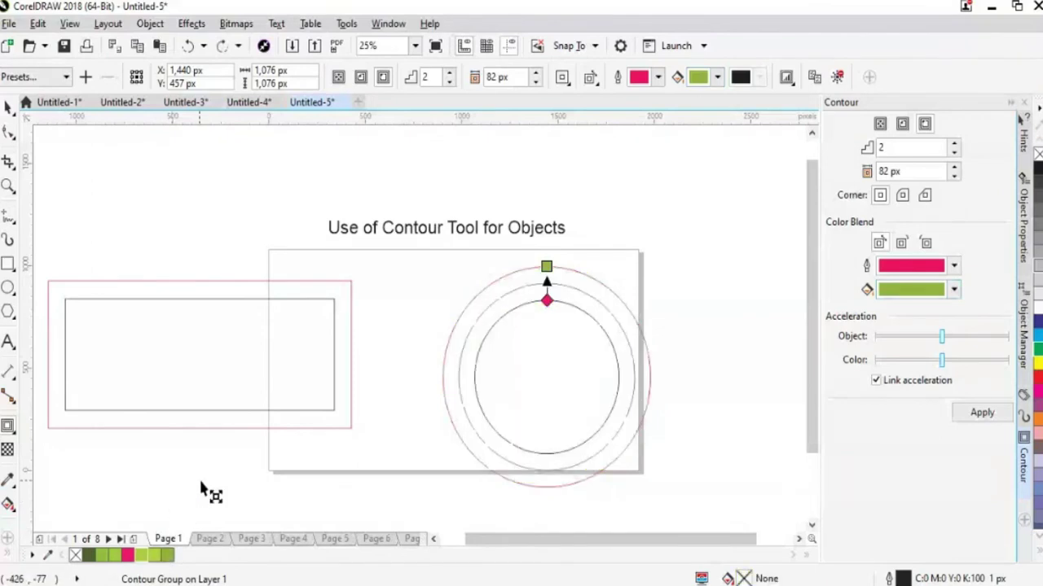
click(116, 556)
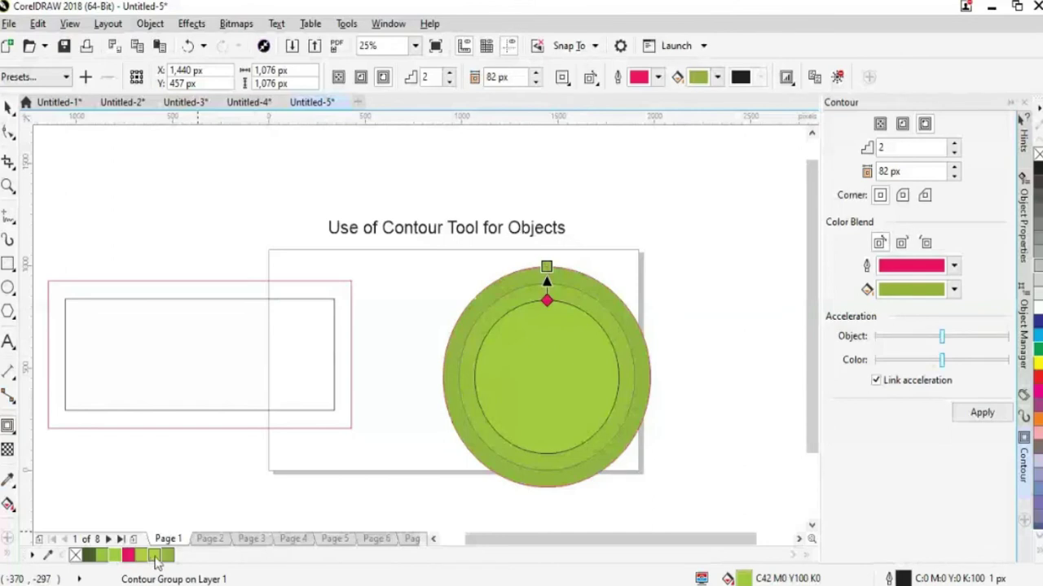
click(157, 557)
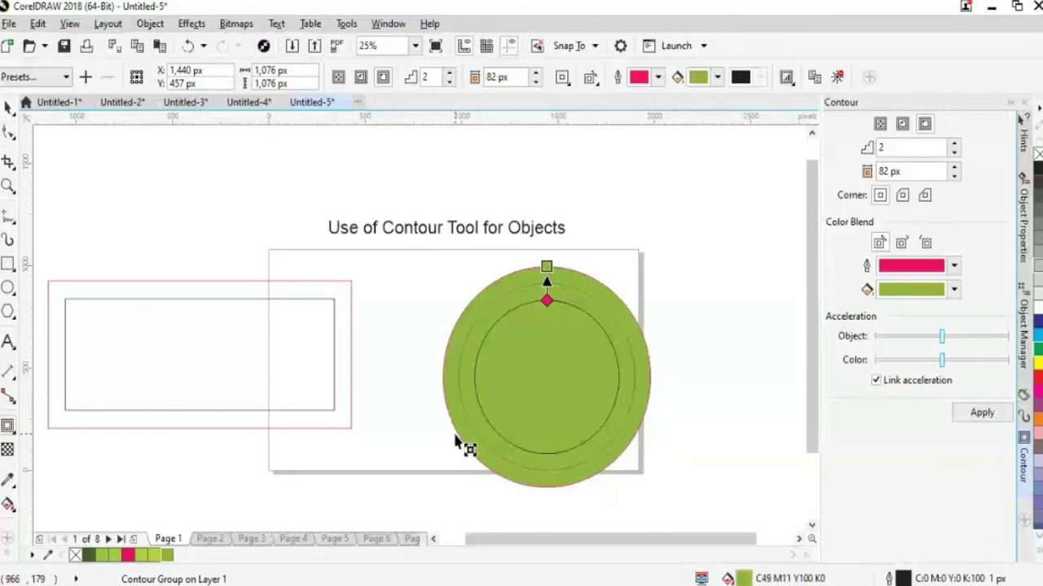
key(ctrl+z)
key(ctrl+z)
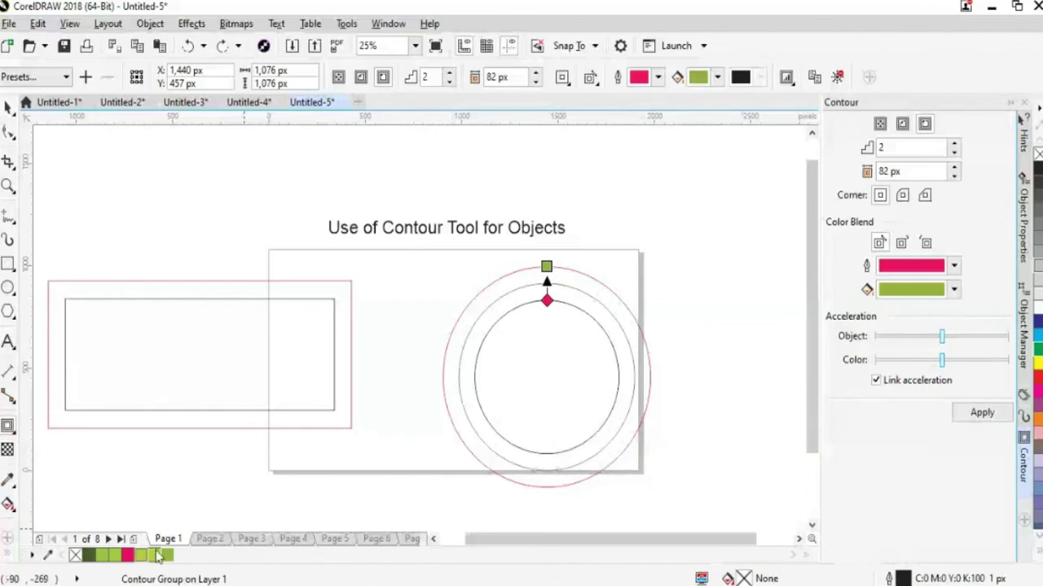
click(89, 556)
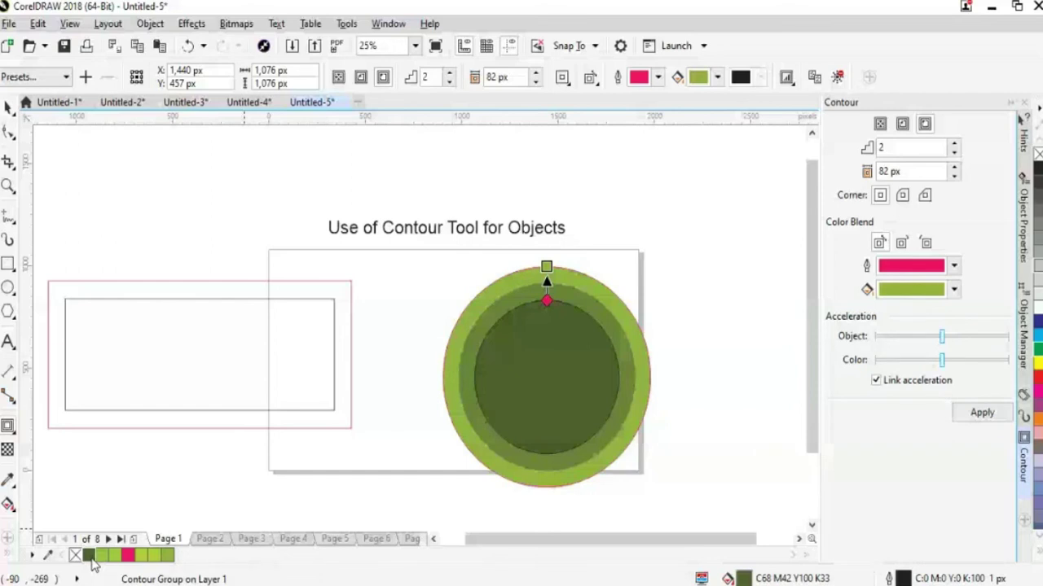
key(ctrl+z)
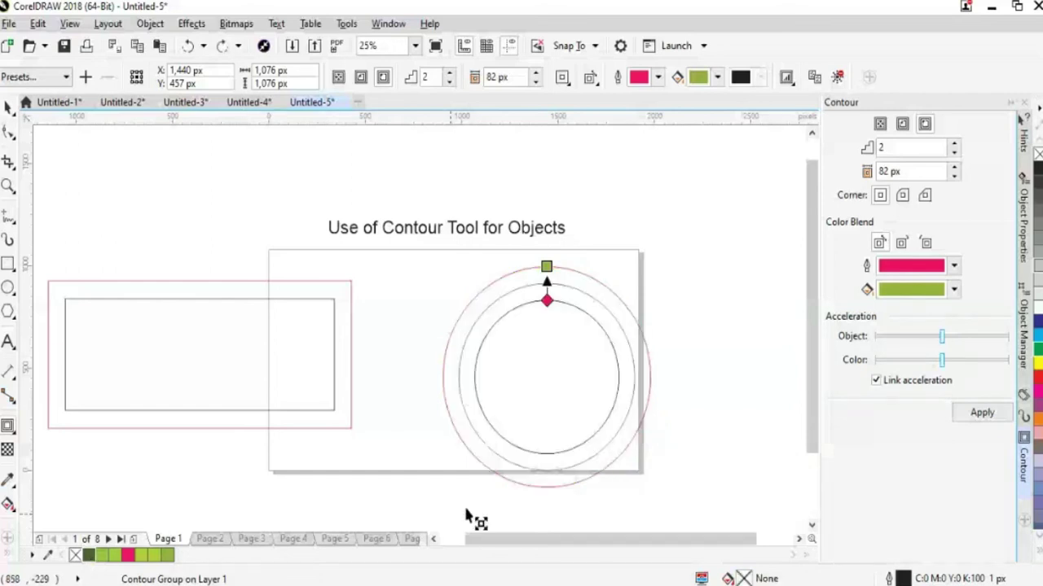
Widen the contour spacing to about 122 px with a light green fill, then undo it
mouse_move(546, 267)
mouse_down()
mouse_move(547, 255)
mouse_move(546, 266)
mouse_up()
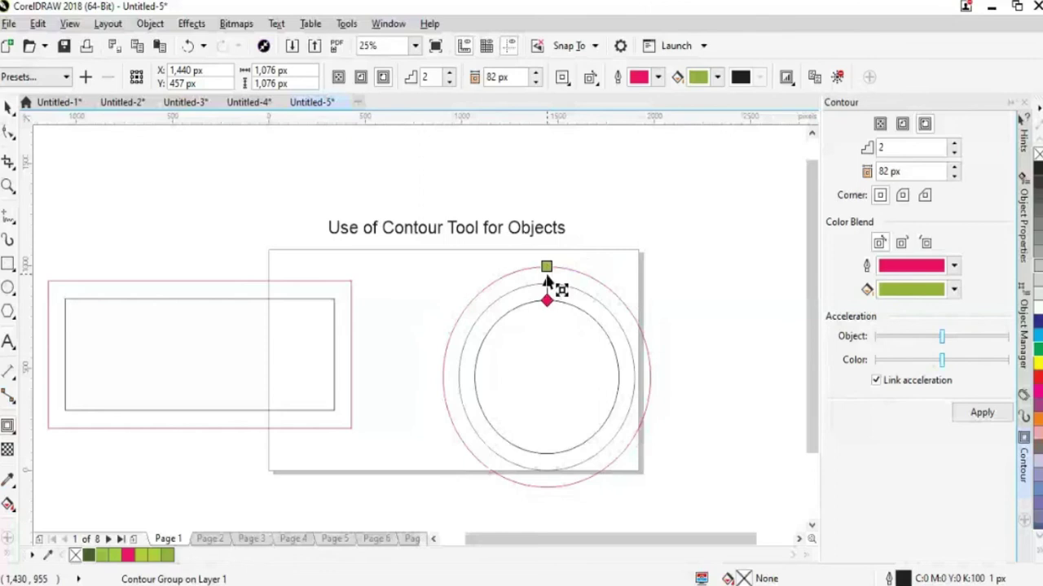
drag(545, 267, 541, 255)
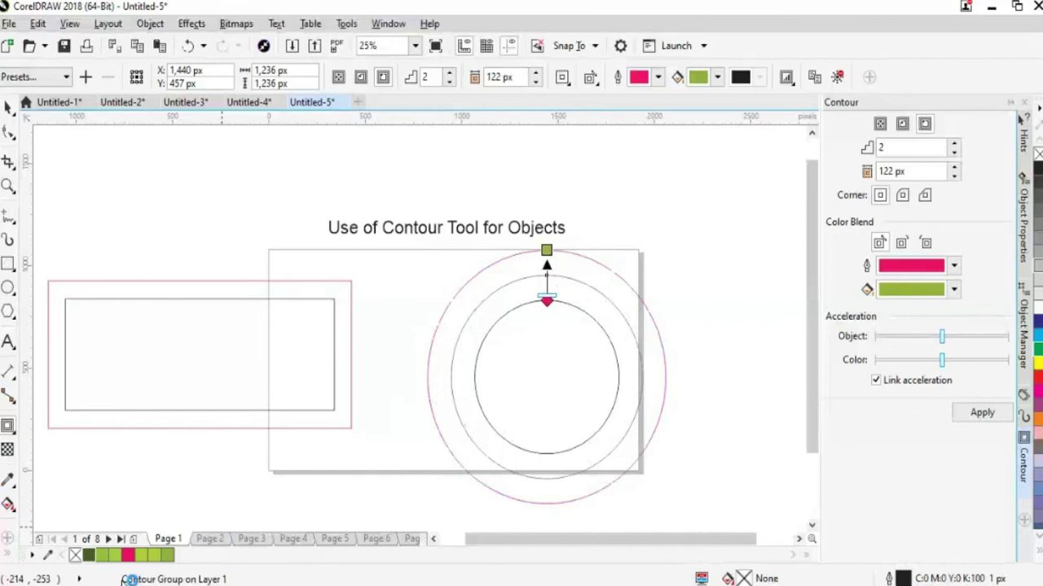
click(102, 554)
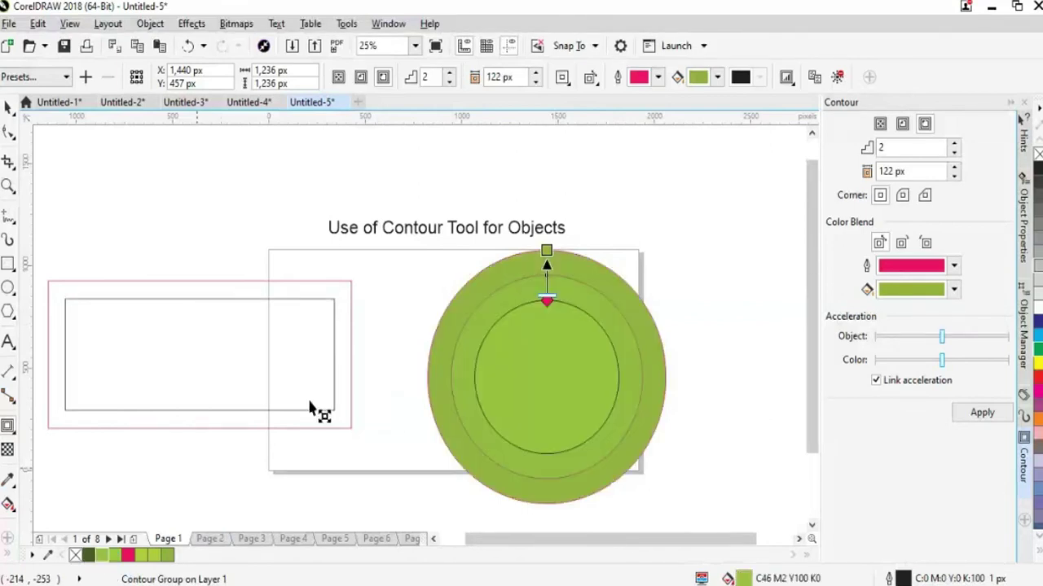
key(ctrl+z)
key(ctrl+z)
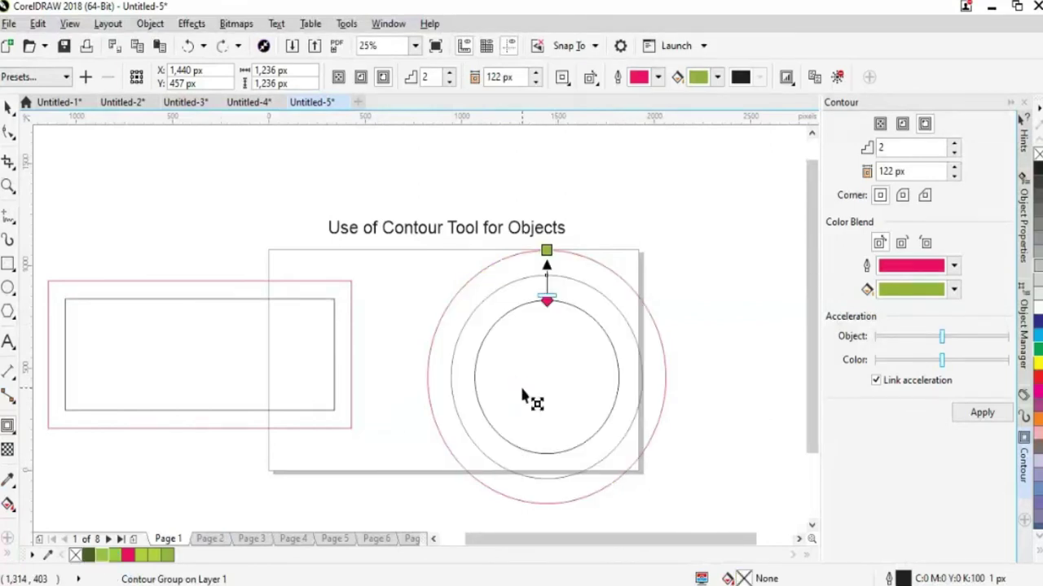
Select the original circle inside the contour and fill it red so the rings blend
click(8, 106)
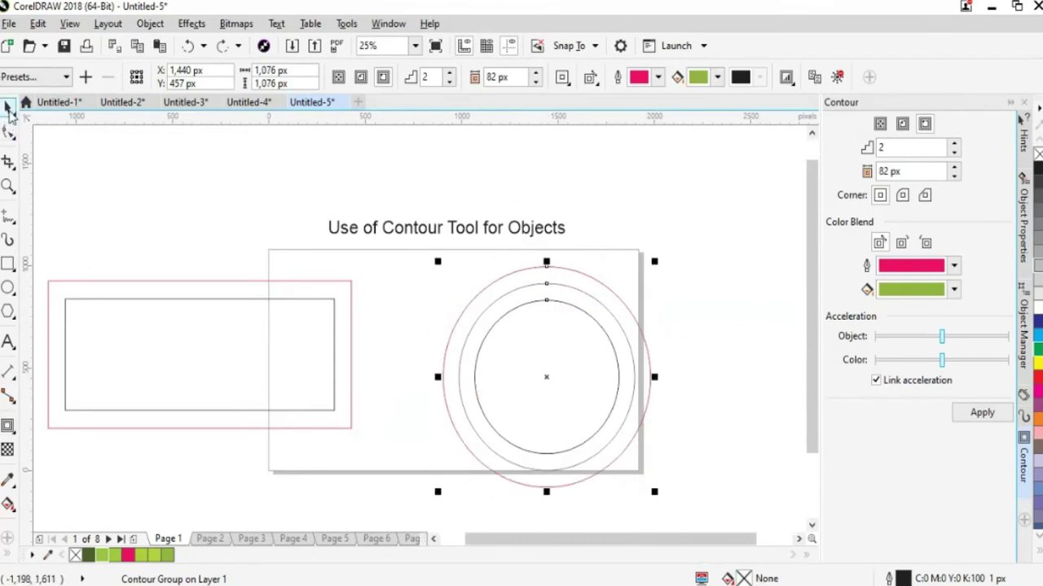
click(954, 290)
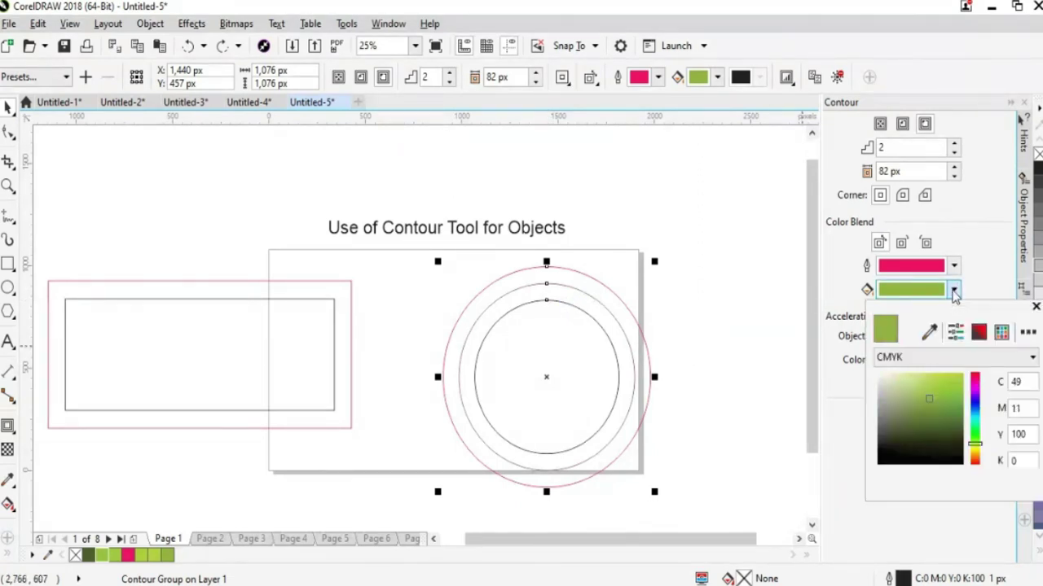
click(954, 291)
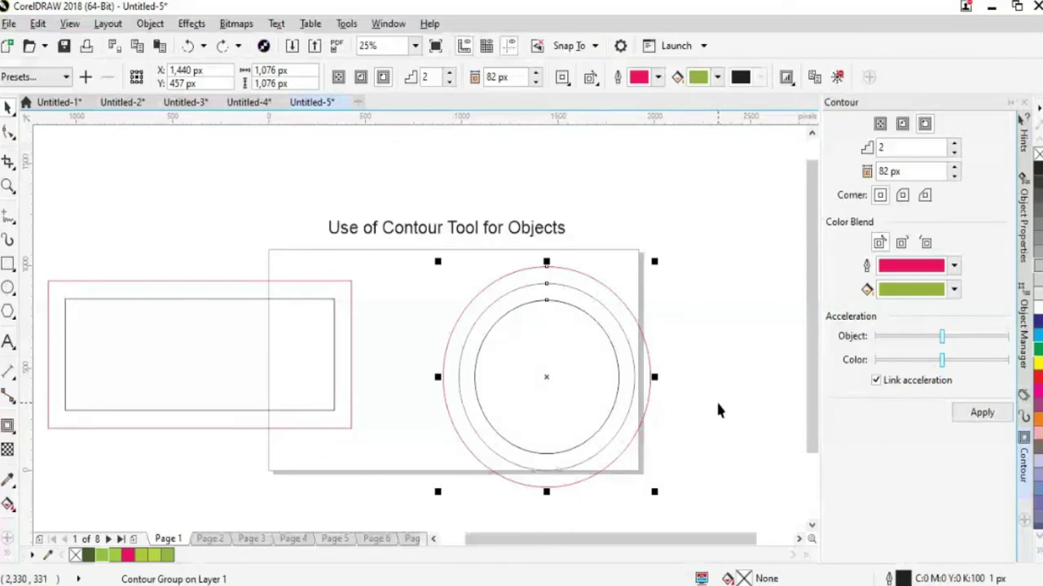
click(786, 245)
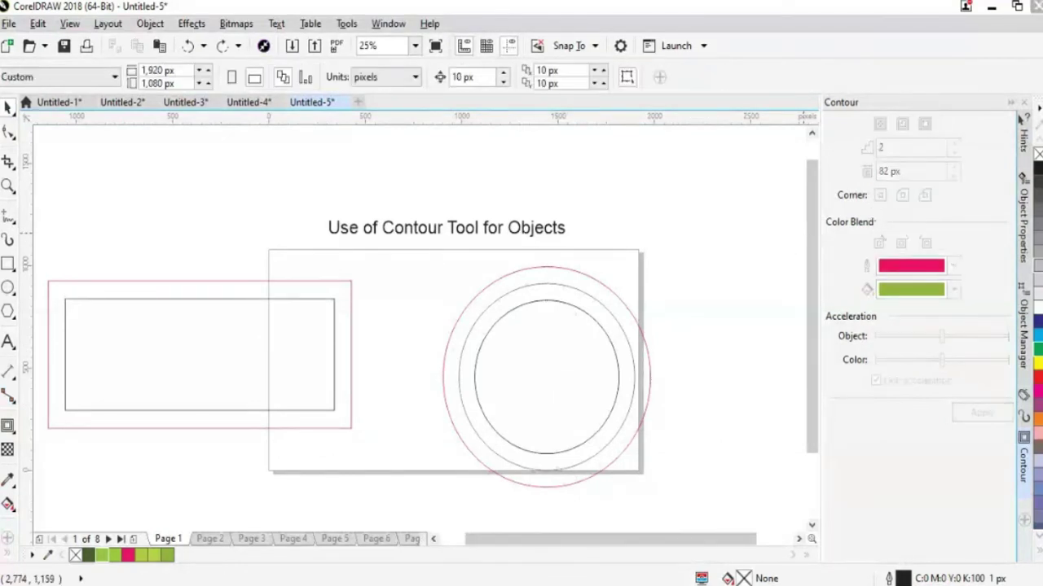
click(512, 311)
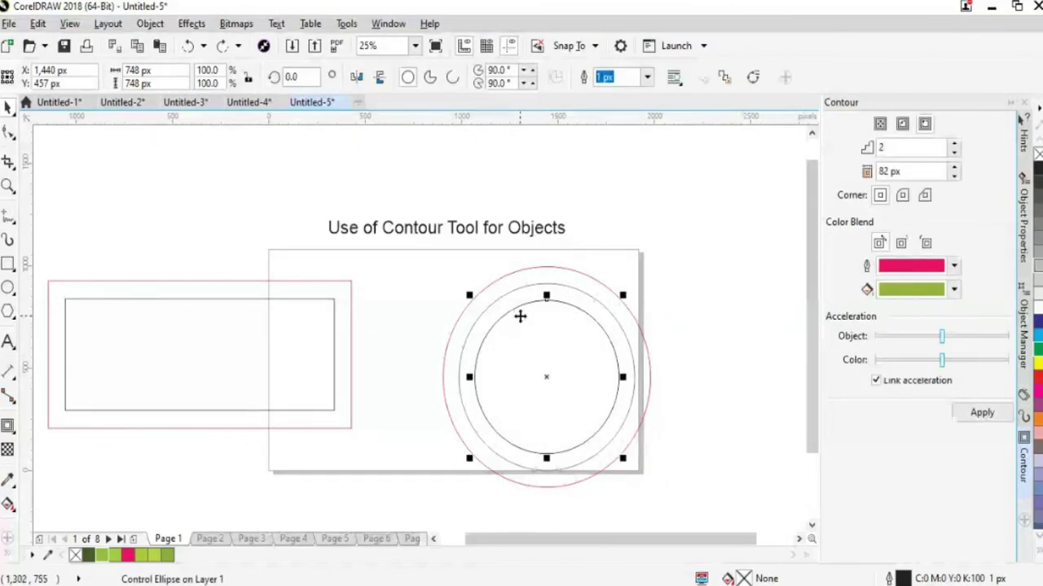
click(1038, 378)
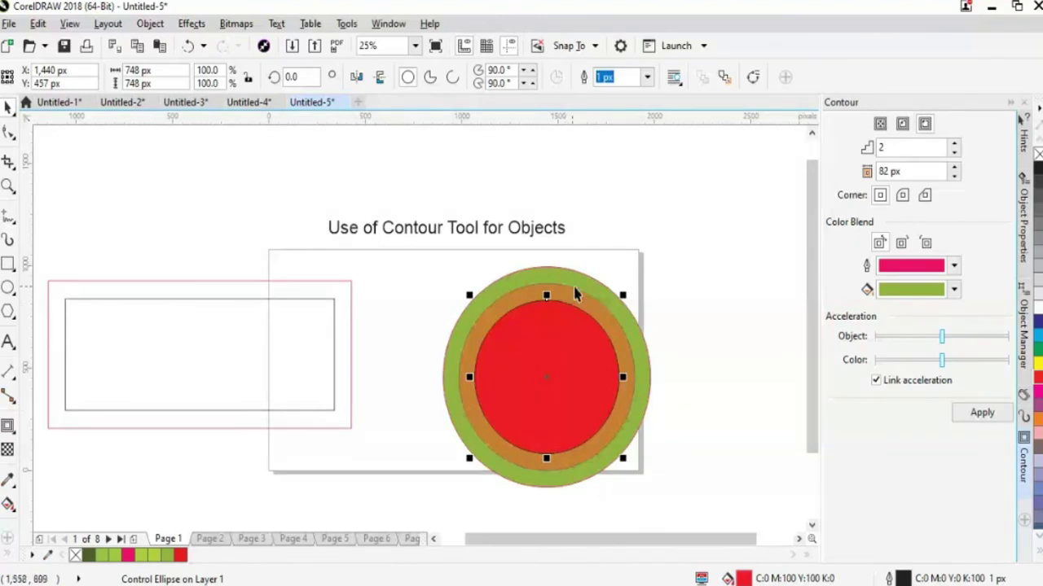
Set the circle to No Fill in the fill editor
double_click(743, 577)
click(256, 167)
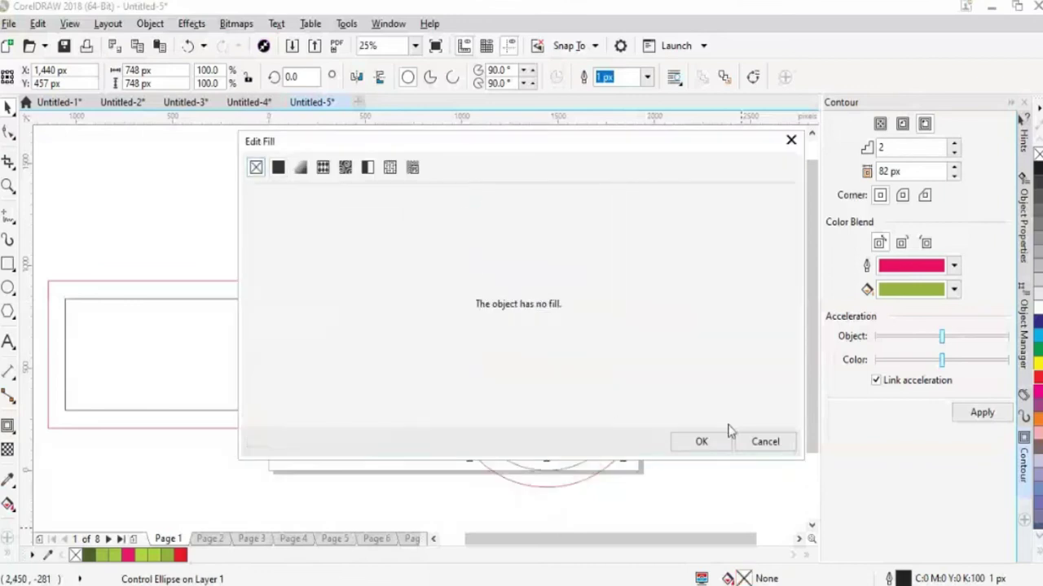
click(729, 433)
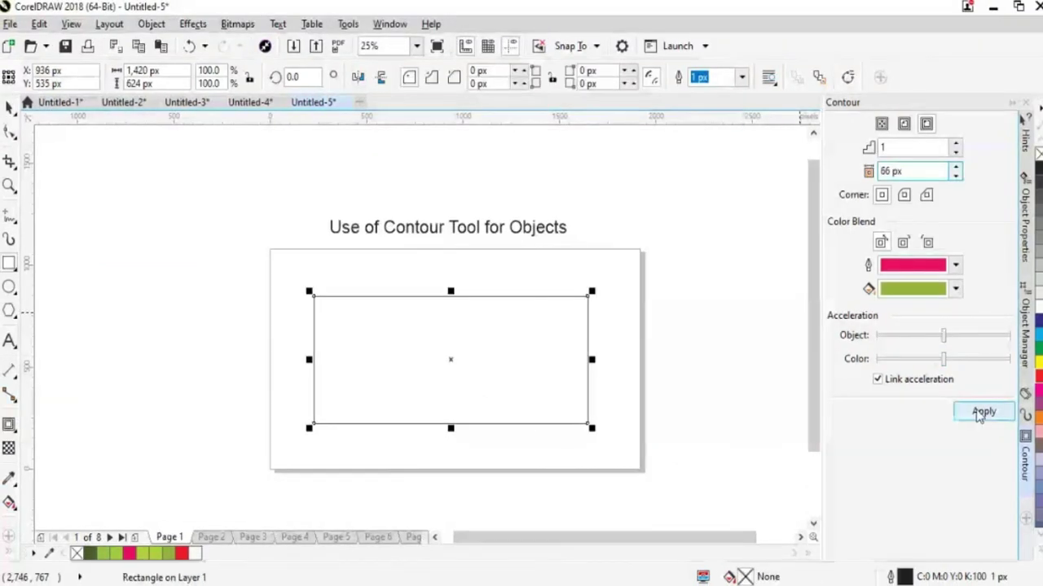
click(982, 412)
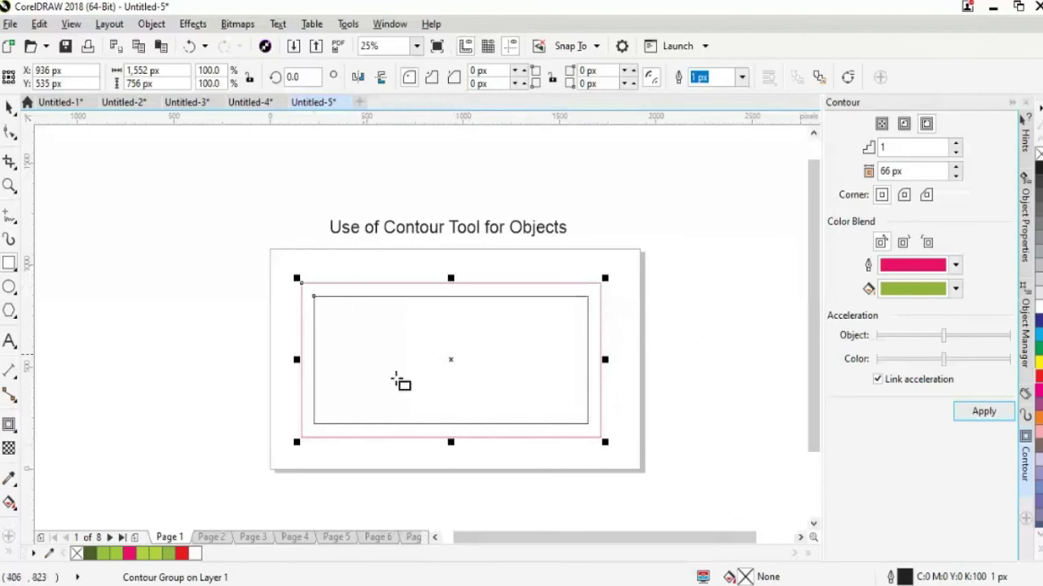
Switch the rectangle's 66 px contour to Round corners and apply it
click(904, 198)
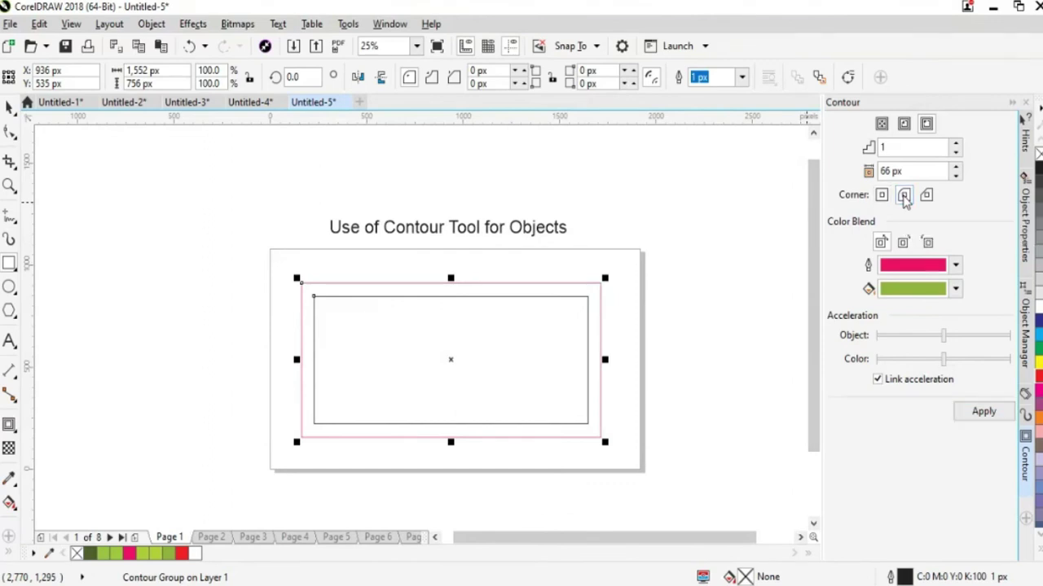
click(983, 411)
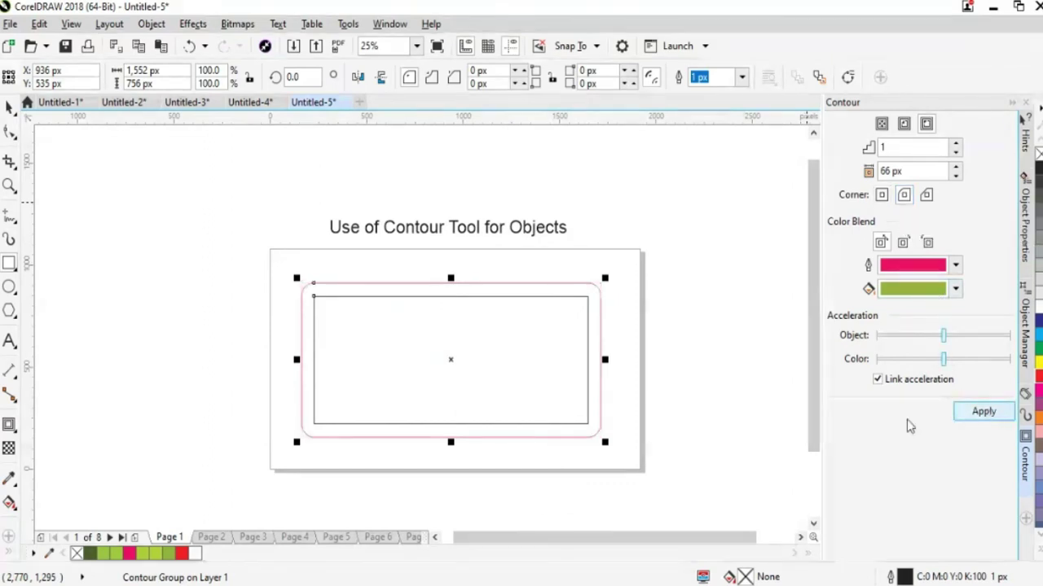
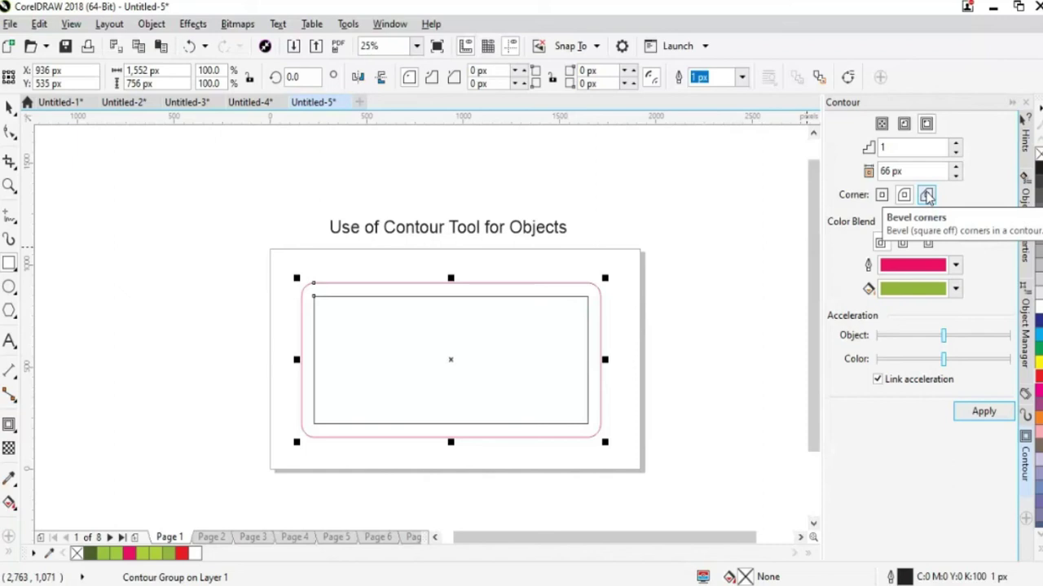
Change the pink contour's corners from bevelled to mitered, then select the contour group
click(927, 195)
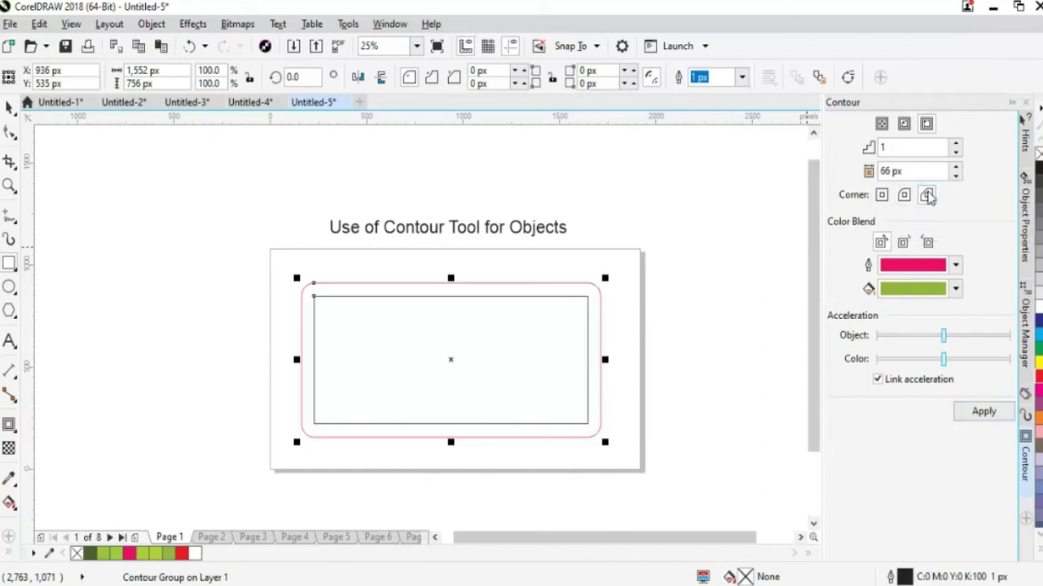
click(984, 413)
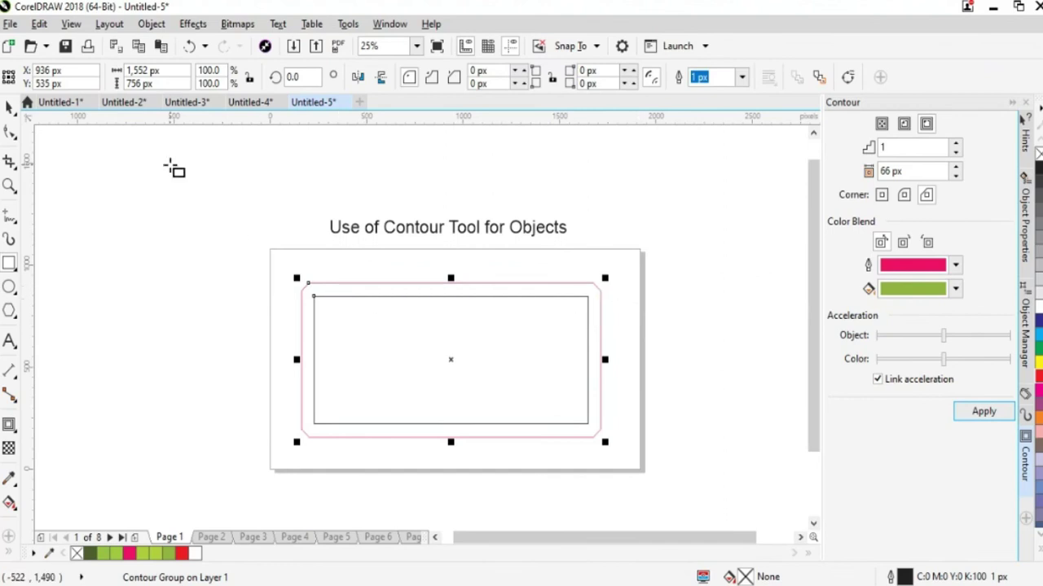
click(883, 196)
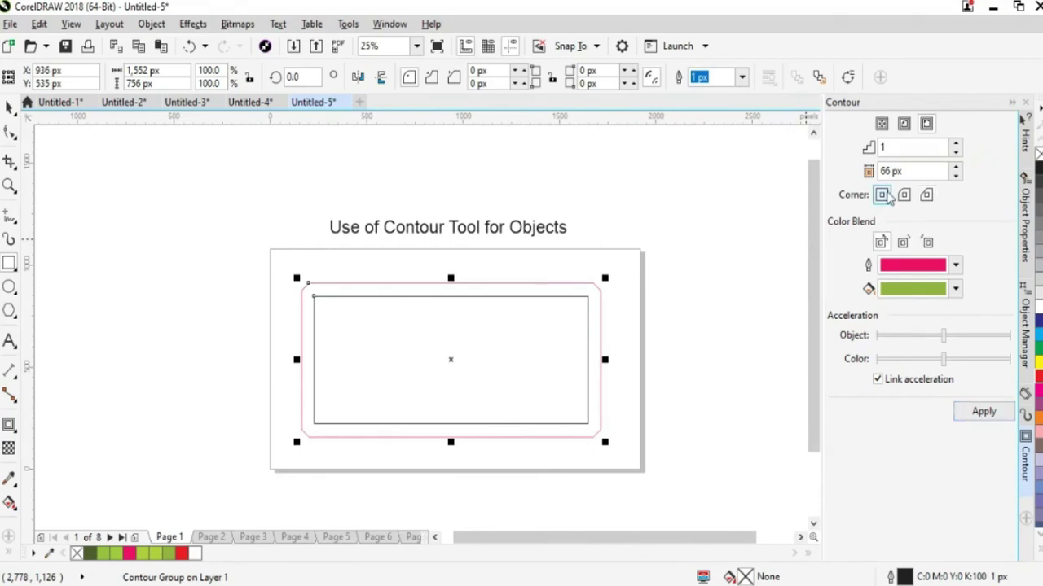
click(985, 412)
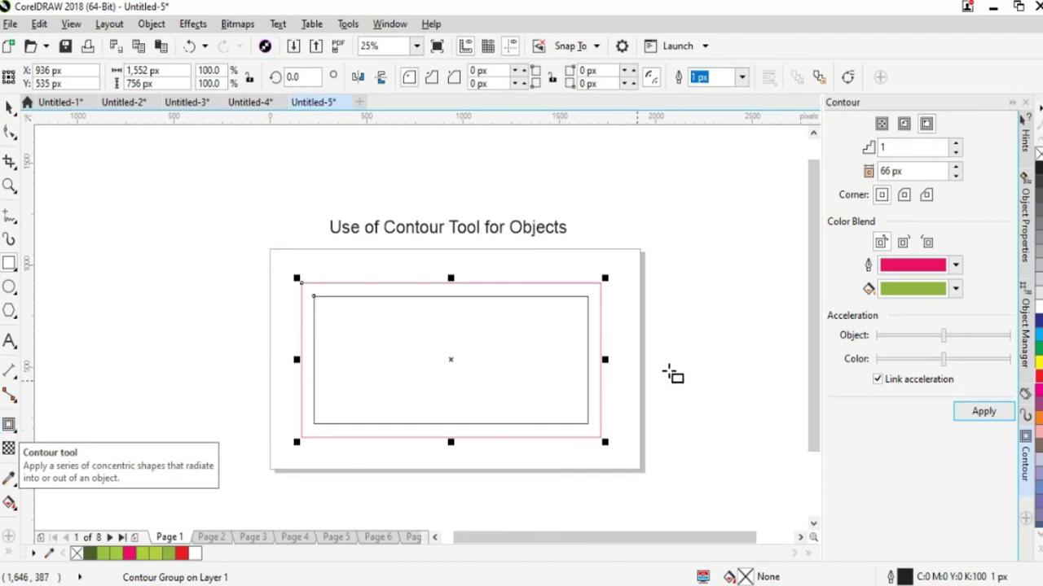
click(493, 389)
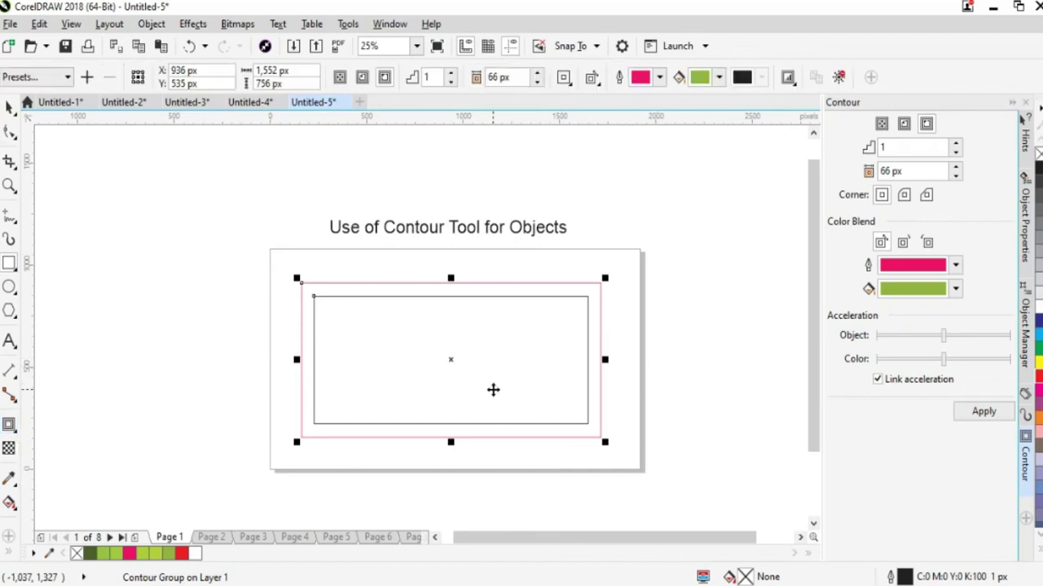
Move the contoured rectangle left off the page and draw a new rectangle below the title
drag(493, 389, 252, 364)
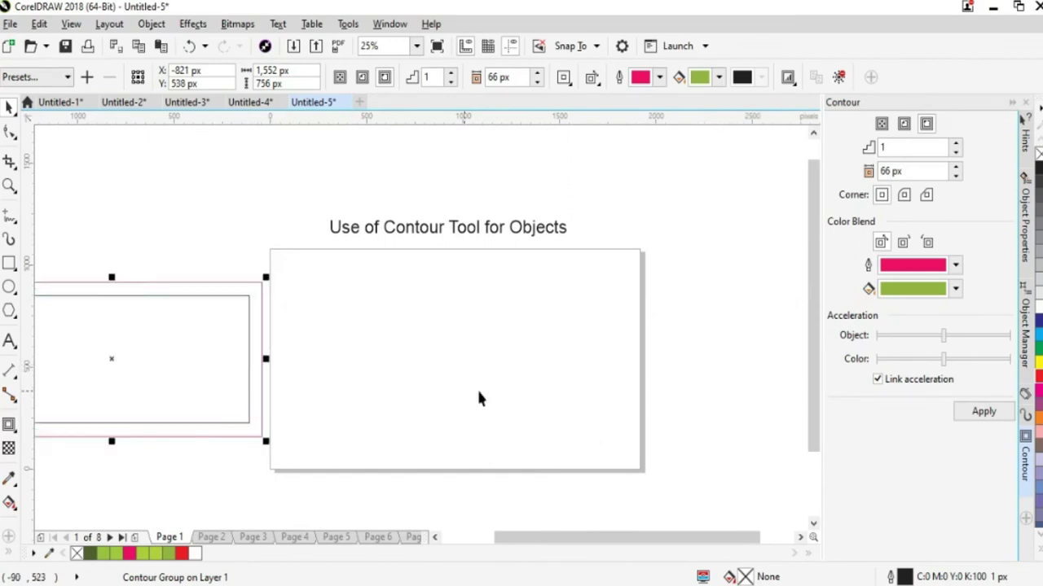
click(137, 368)
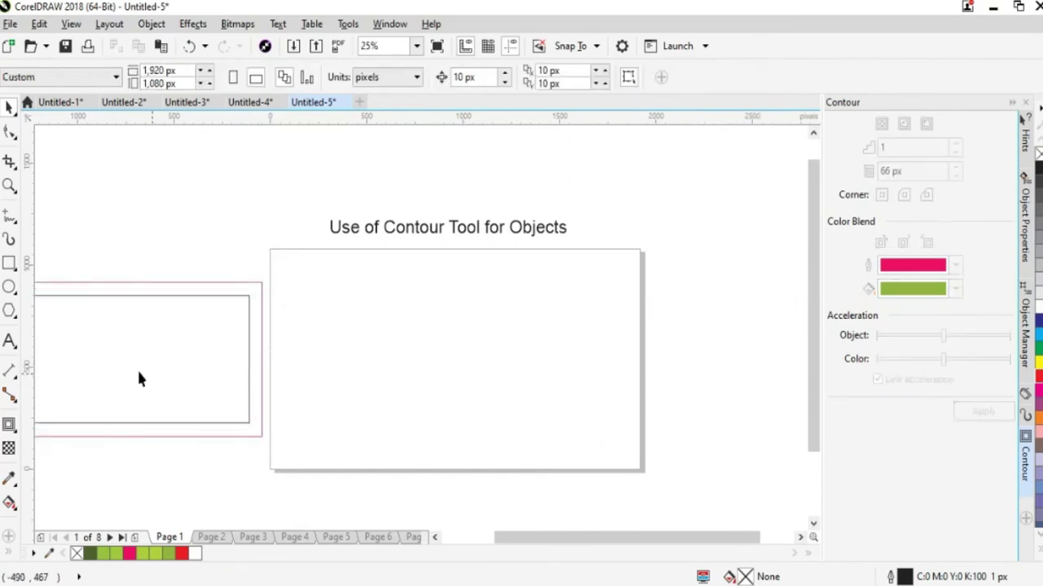
click(9, 263)
mouse_move(312, 328)
mouse_down()
mouse_move(350, 384)
mouse_move(524, 417)
mouse_move(593, 418)
mouse_move(610, 435)
mouse_up()
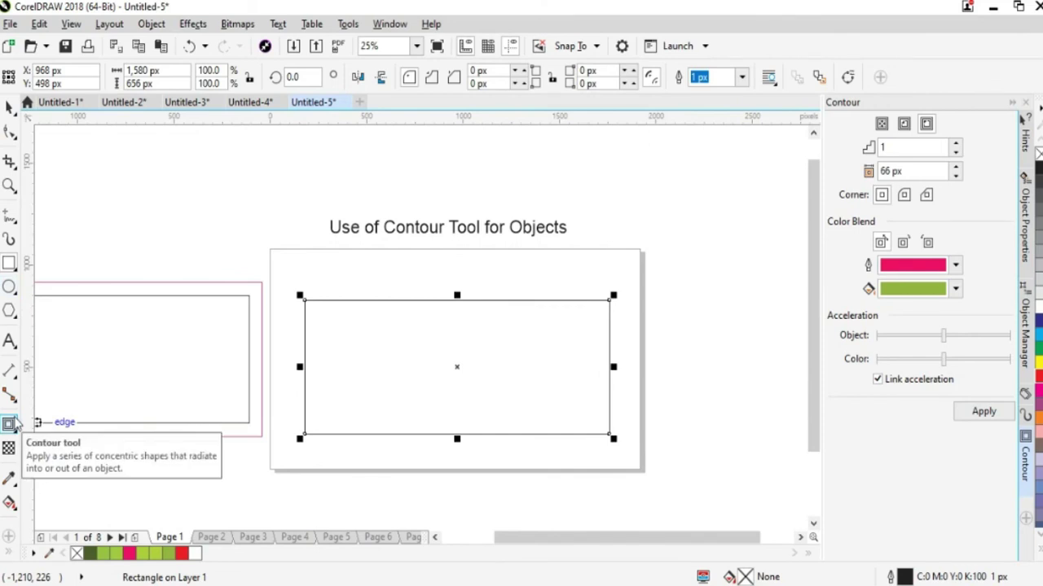
click(15, 422)
click(13, 426)
click(53, 448)
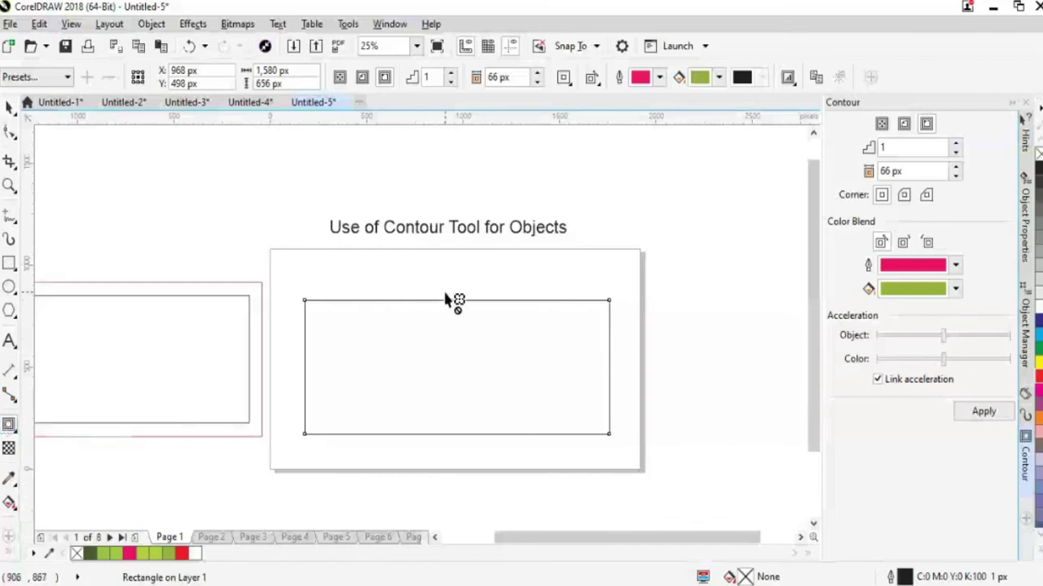
mouse_move(453, 295)
mouse_down()
mouse_move(456, 330)
mouse_move(457, 285)
mouse_move(458, 298)
mouse_up()
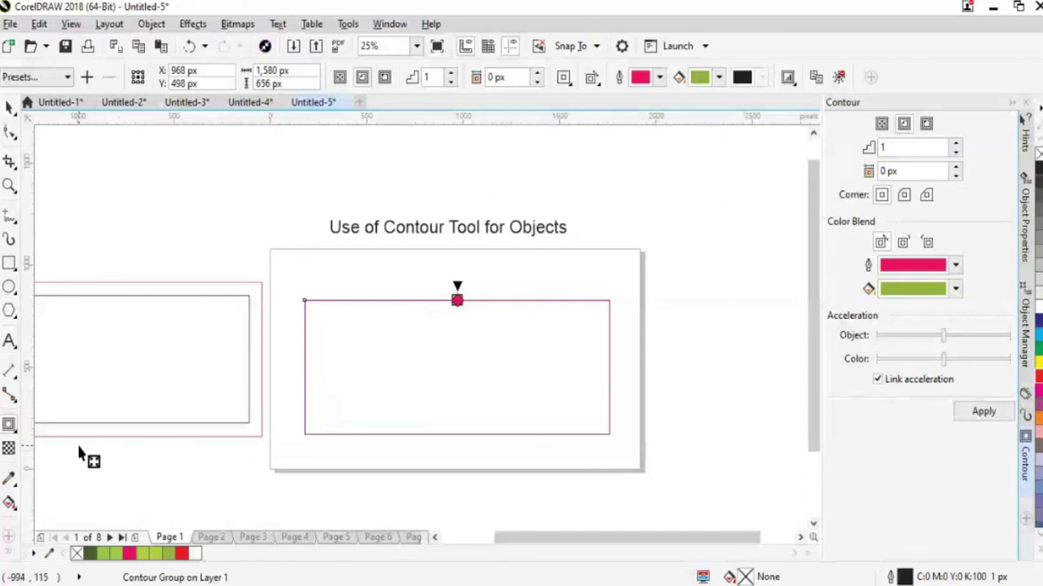
key(ctrl+z)
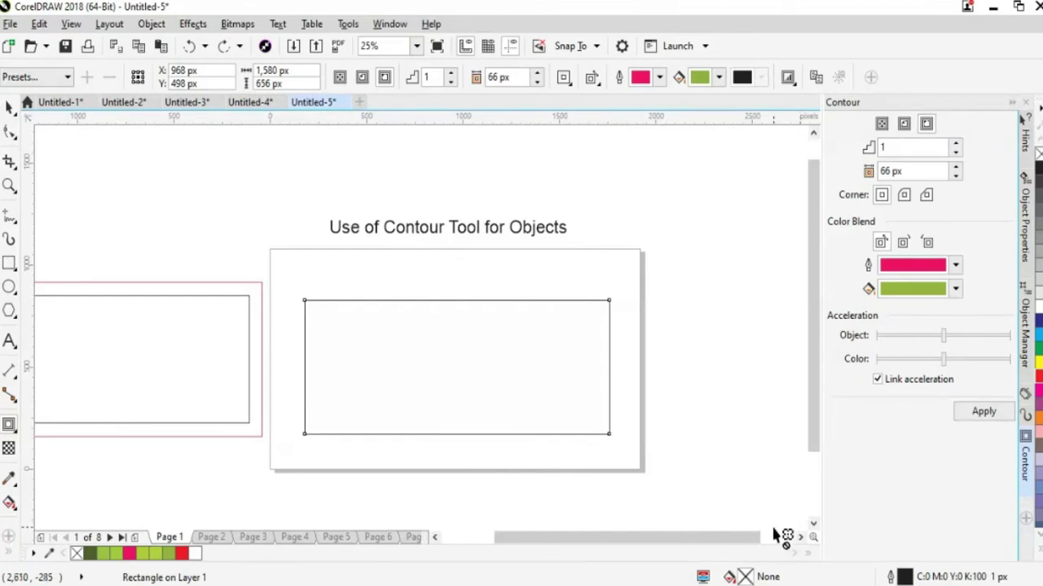
Fill the new rectangle green, try a 116 px inner contour, then undo it
click(1033, 346)
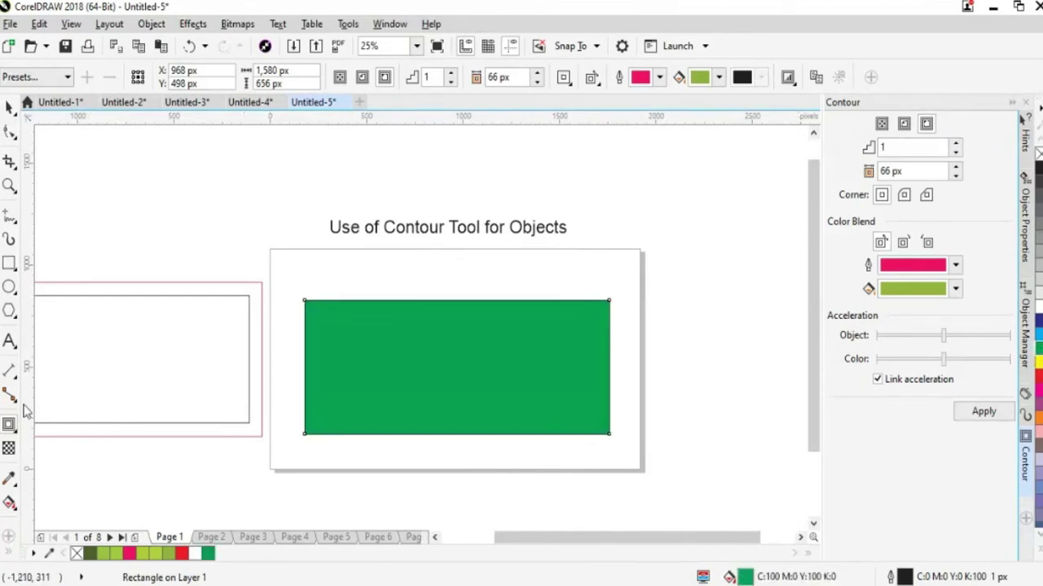
click(9, 425)
click(73, 442)
drag(454, 300, 452, 323)
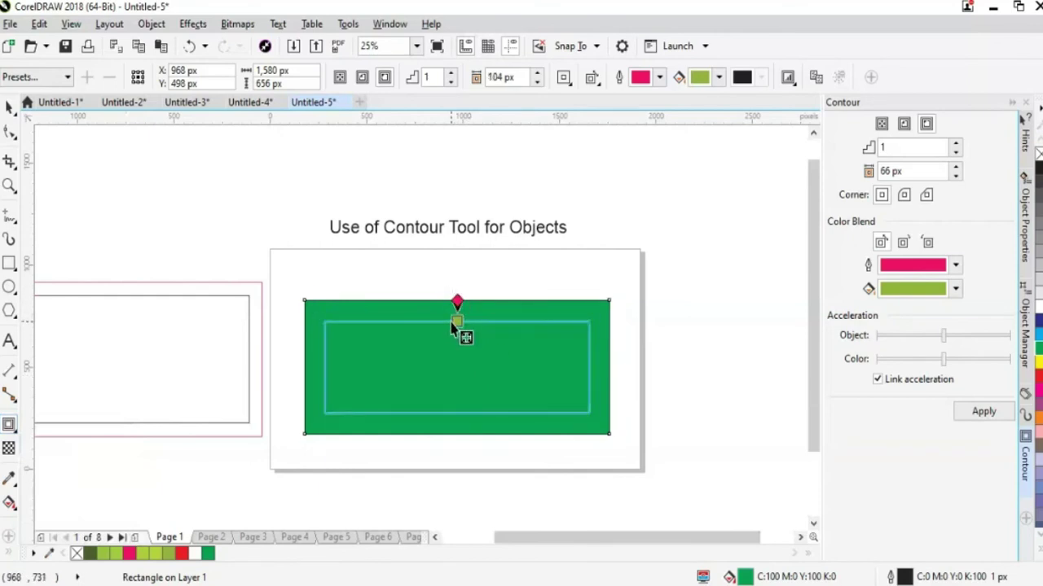
drag(452, 324, 478, 327)
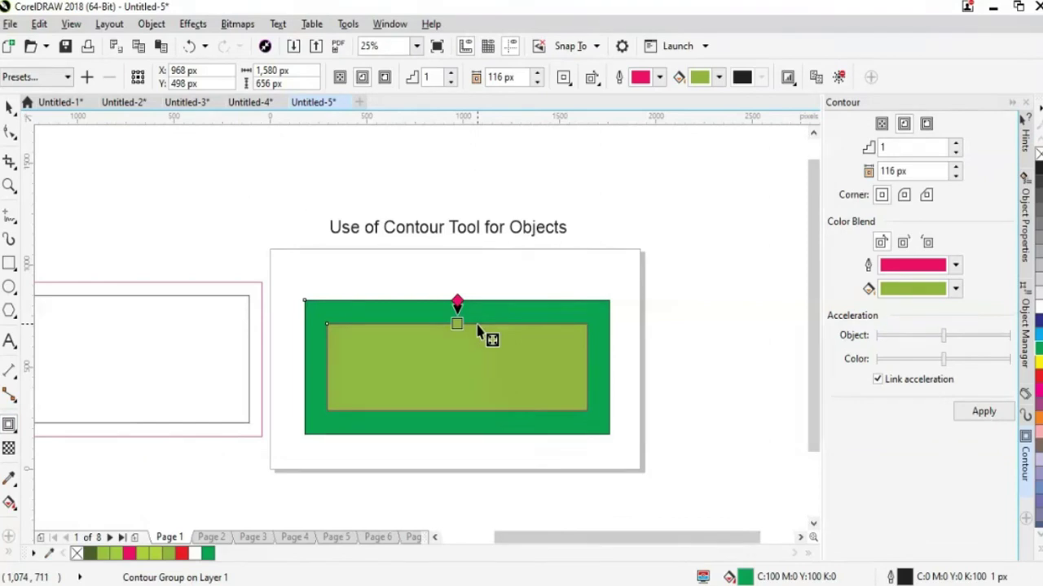
key(ctrl+z)
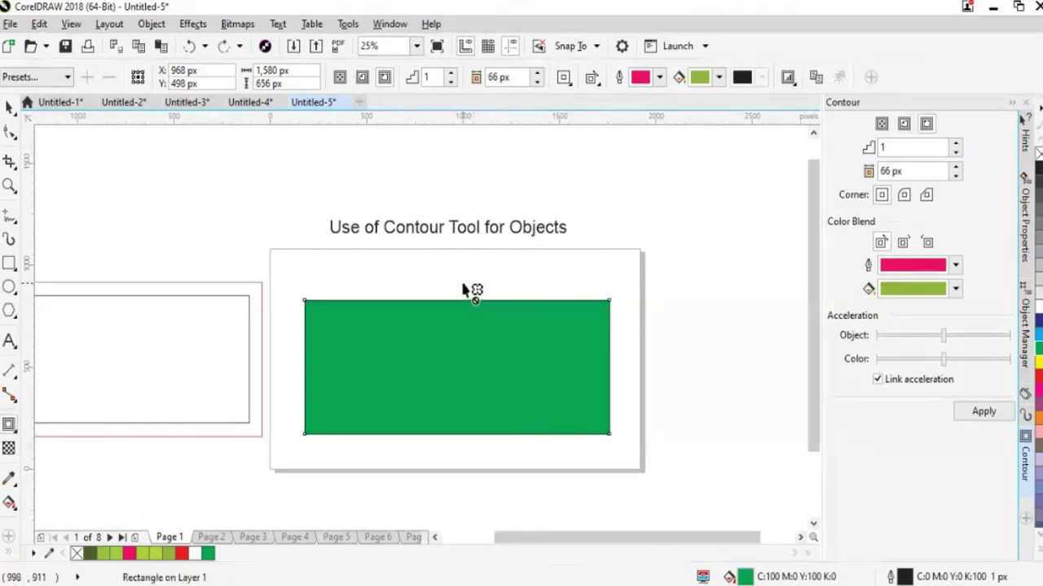
Extend a yellow-green contour 64 px outward around the green rectangle
click(955, 290)
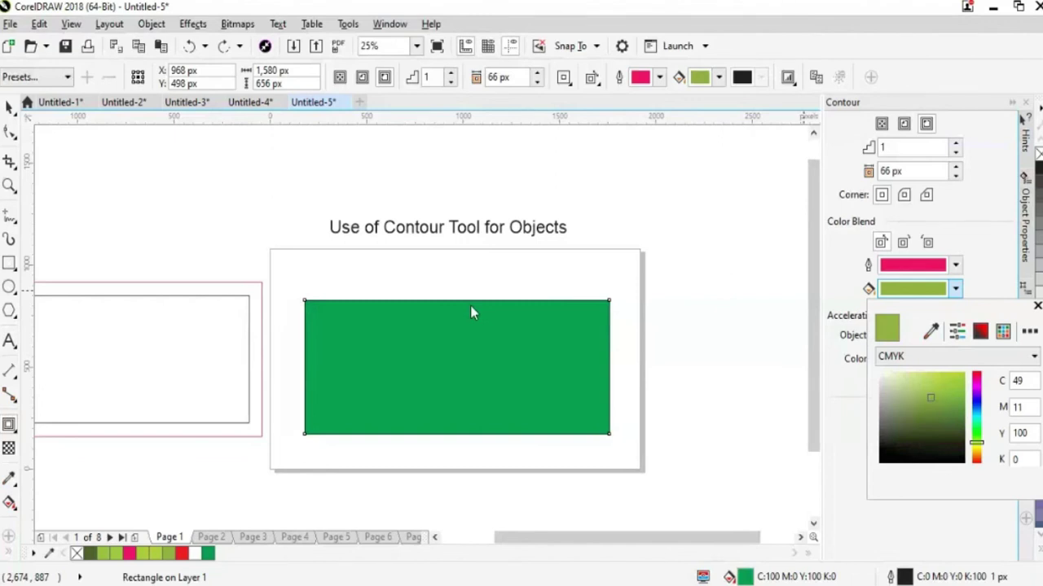
drag(471, 308, 446, 295)
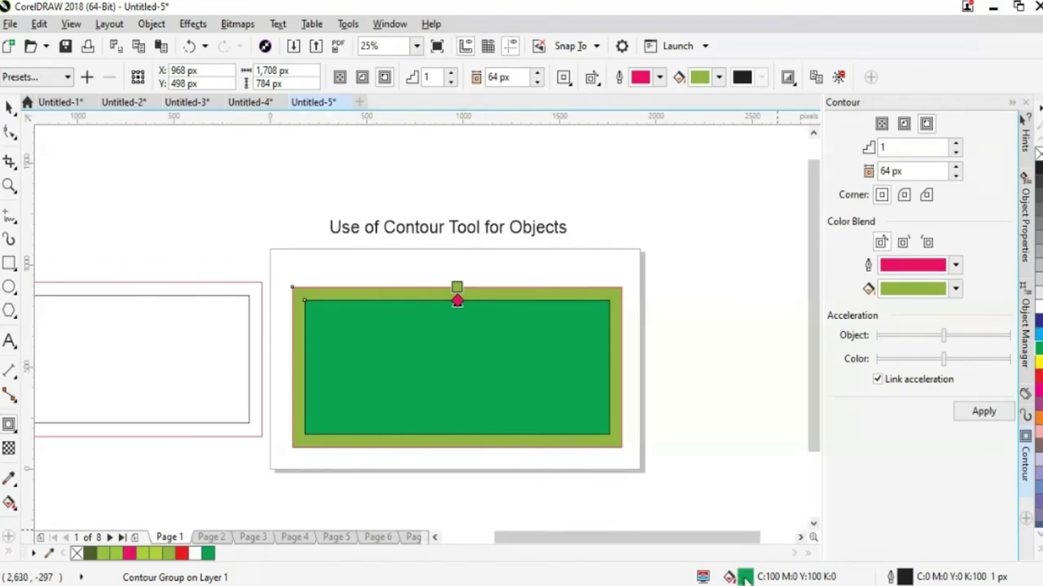
double_click(743, 578)
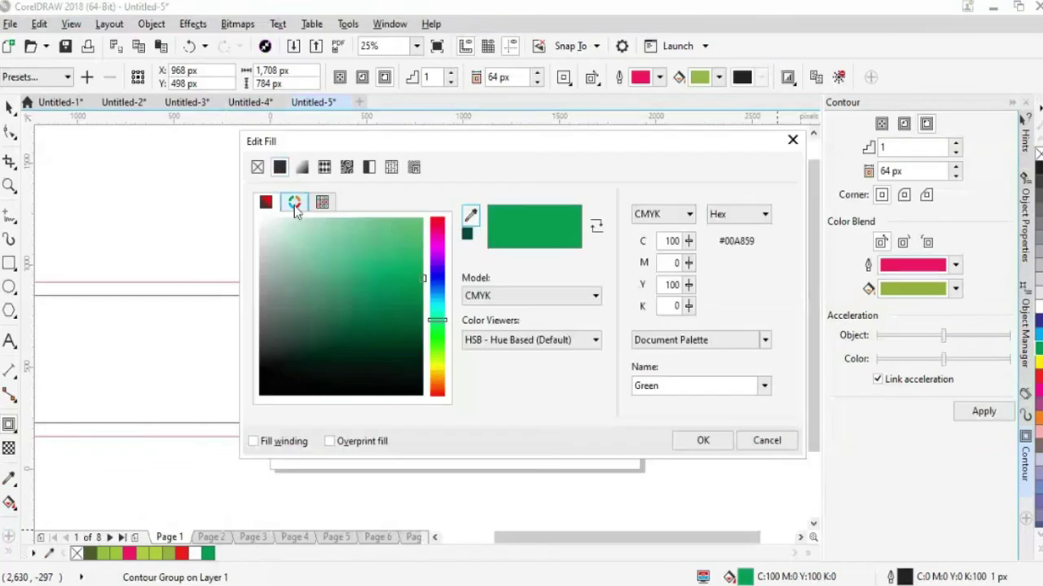
Set the rectangle to No Fill, leaving the 64 px olive-green band, and reselect the group
click(257, 168)
click(704, 442)
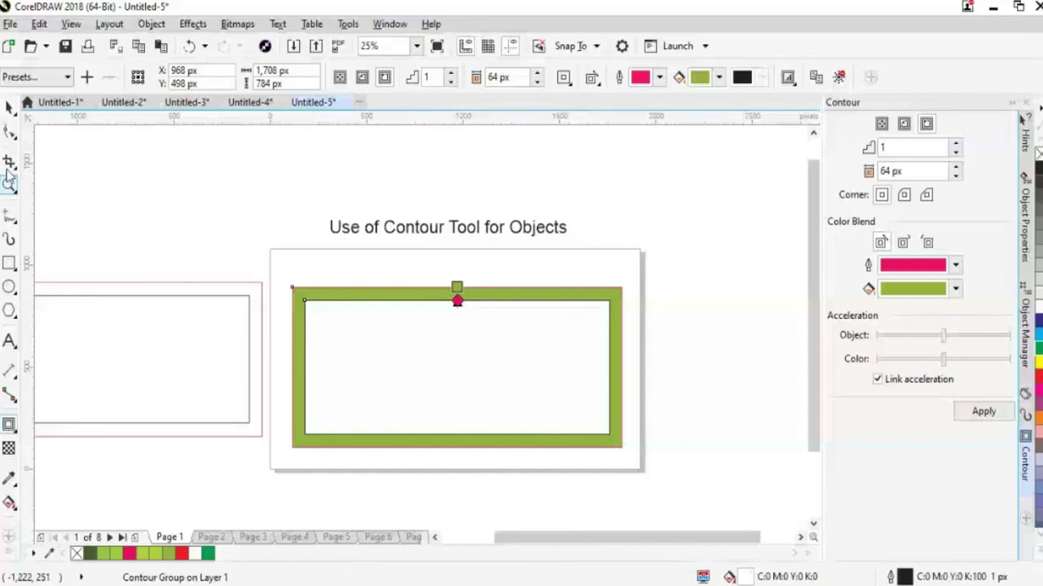
click(6, 108)
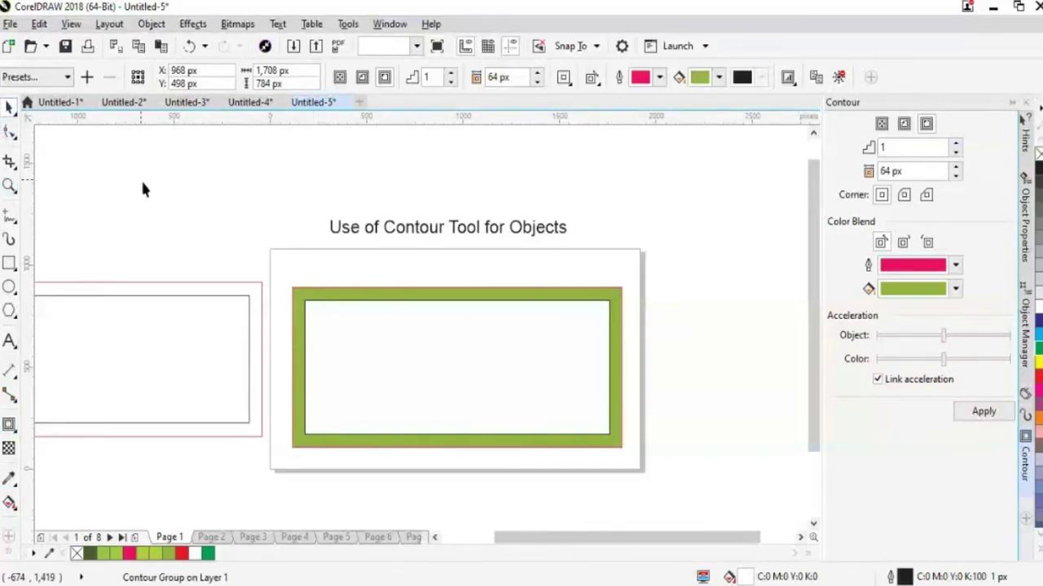
click(143, 189)
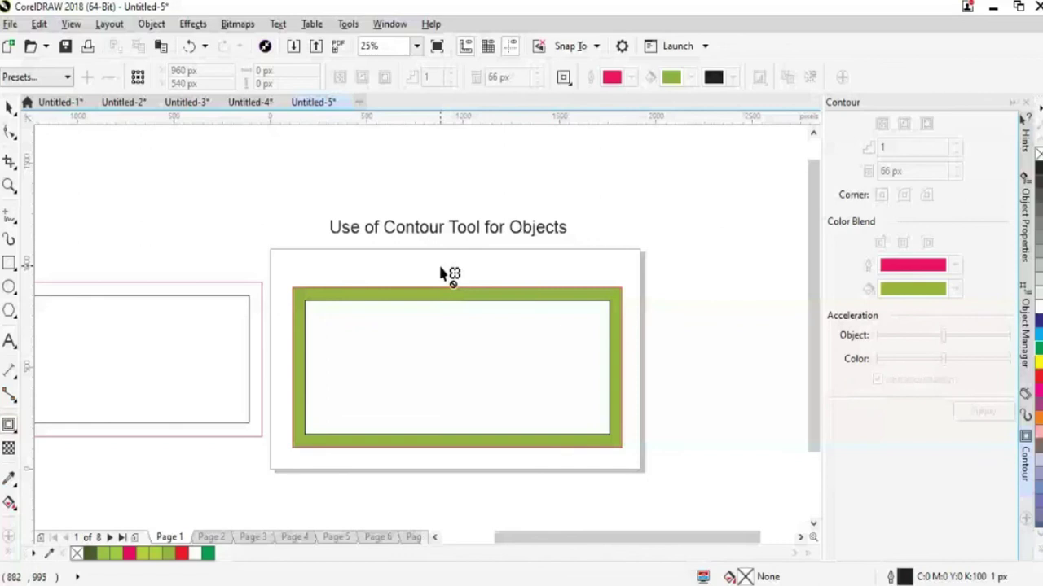
click(14, 429)
click(74, 426)
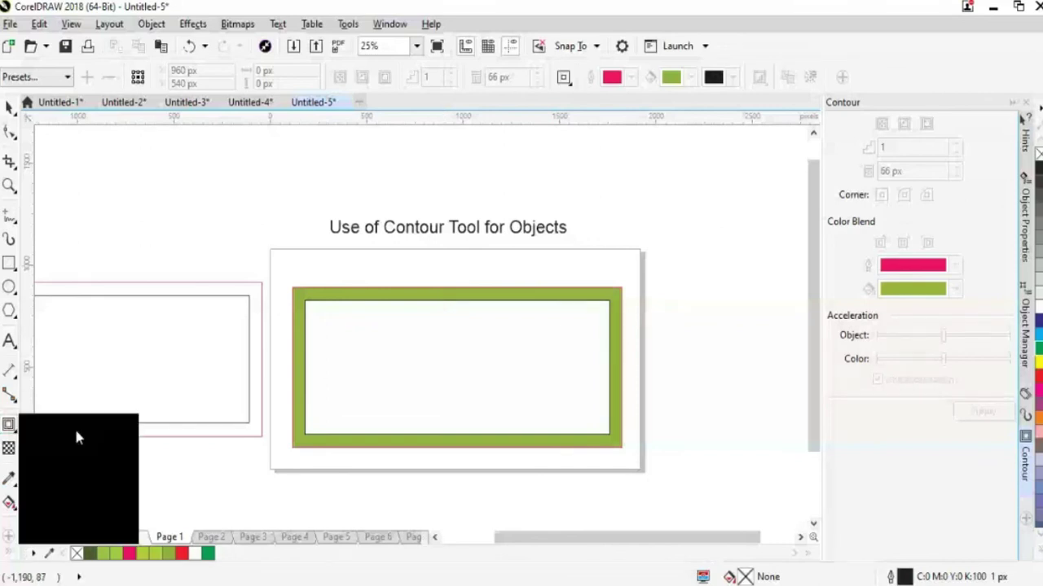
click(9, 108)
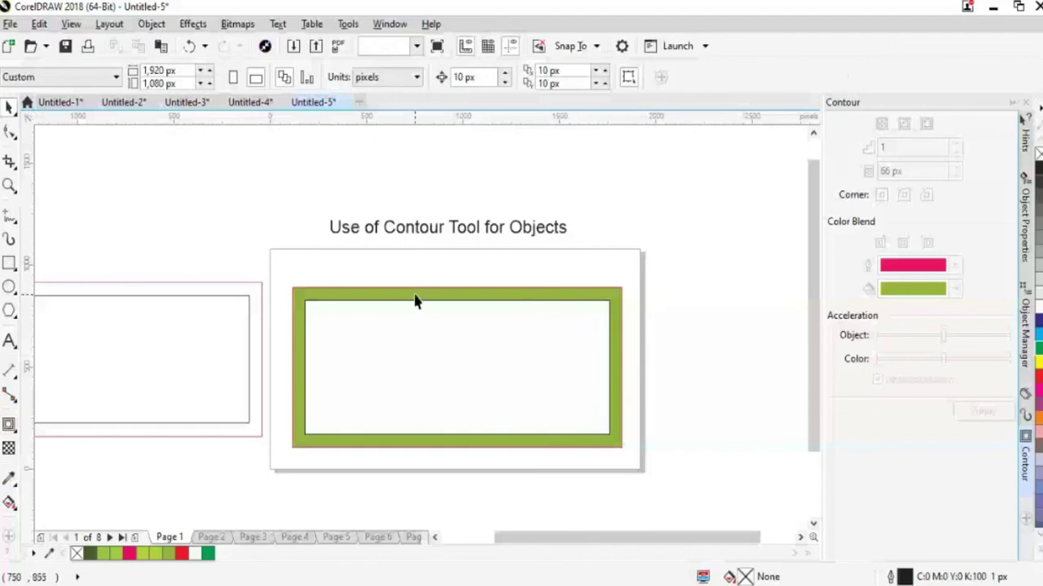
click(414, 301)
Widen the contour, toggle steps to 2 and back to 1, then move it inward to 152 px
mouse_move(493, 296)
mouse_down()
mouse_move(481, 338)
mouse_move(479, 309)
mouse_move(494, 299)
mouse_move(484, 281)
mouse_up()
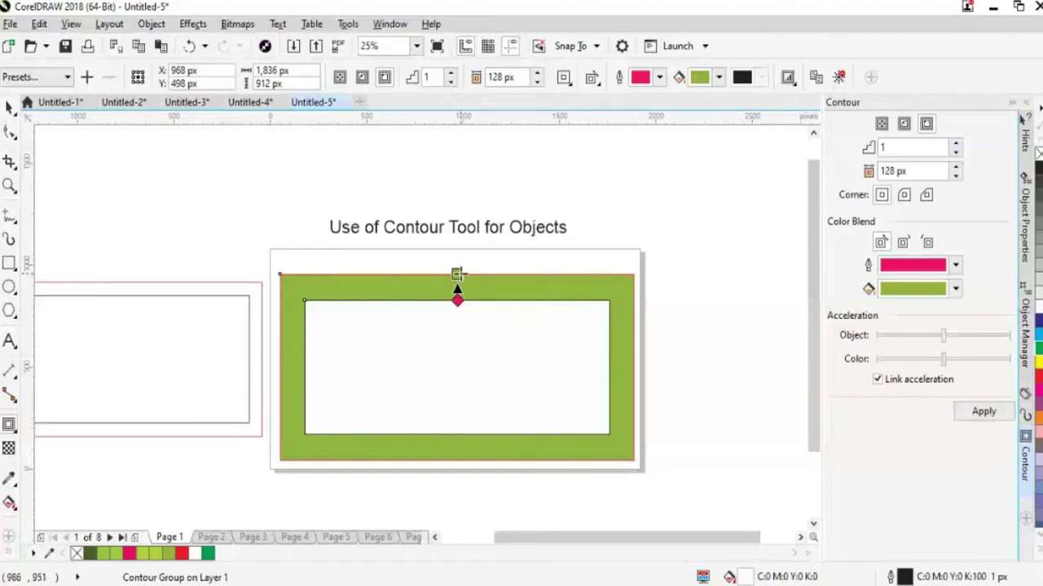
mouse_move(457, 273)
mouse_down()
mouse_move(462, 260)
mouse_move(466, 310)
mouse_move(470, 273)
mouse_up()
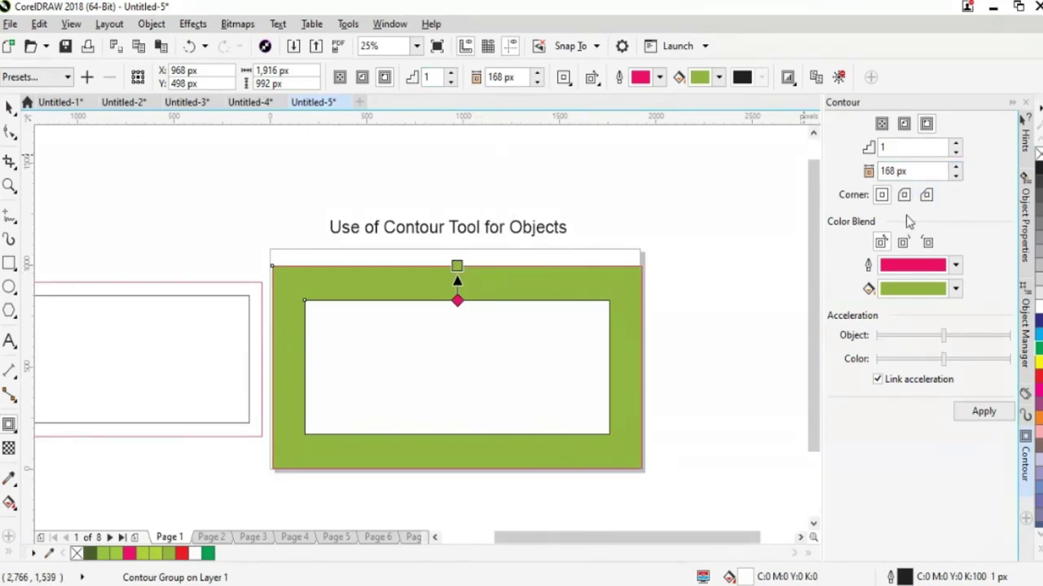
click(450, 73)
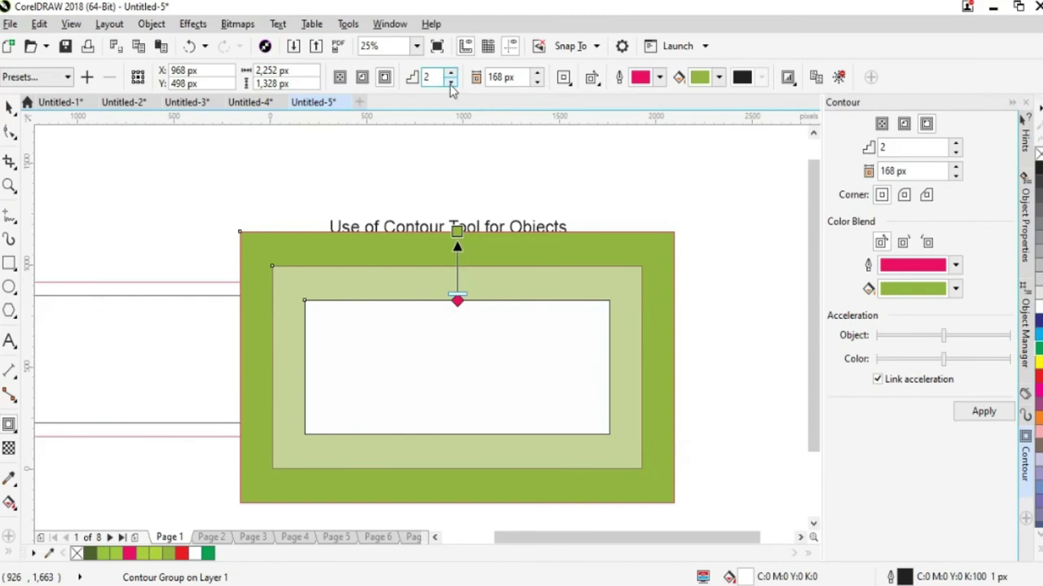
click(451, 82)
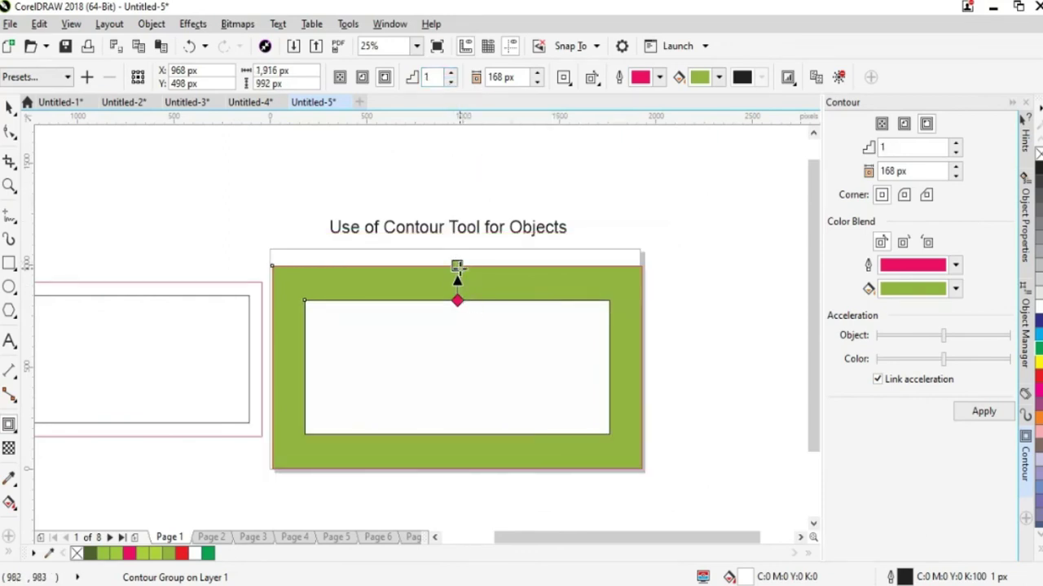
drag(456, 266, 459, 333)
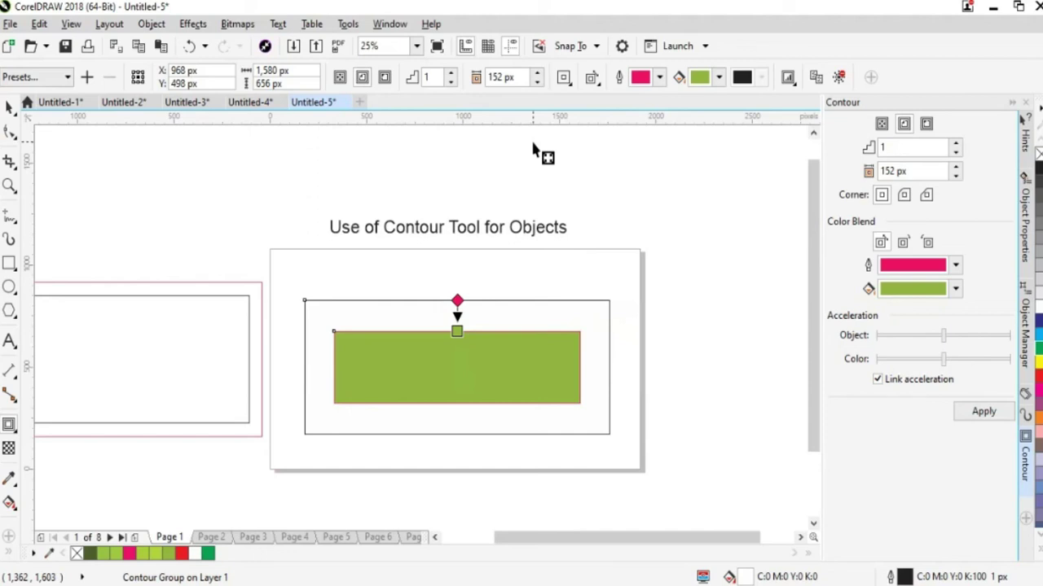
Recolour the inner contour red and set its offset to 60 px
click(956, 290)
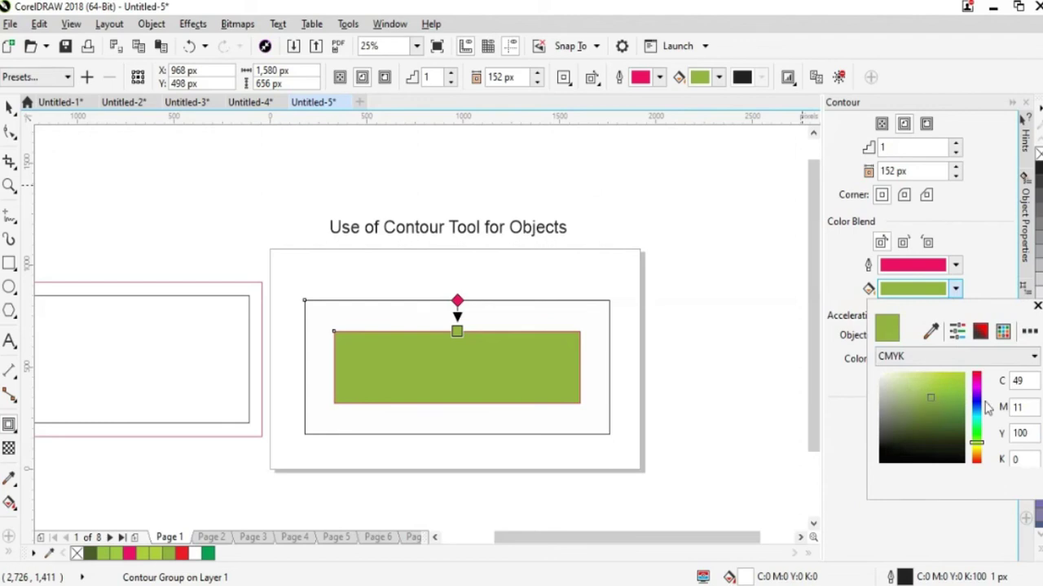
click(976, 377)
click(951, 386)
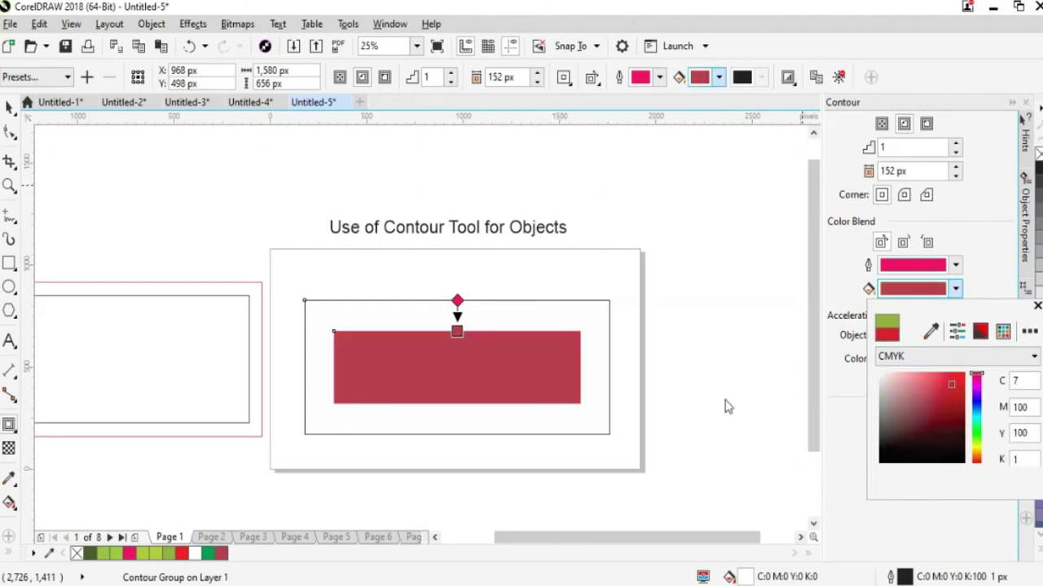
click(459, 309)
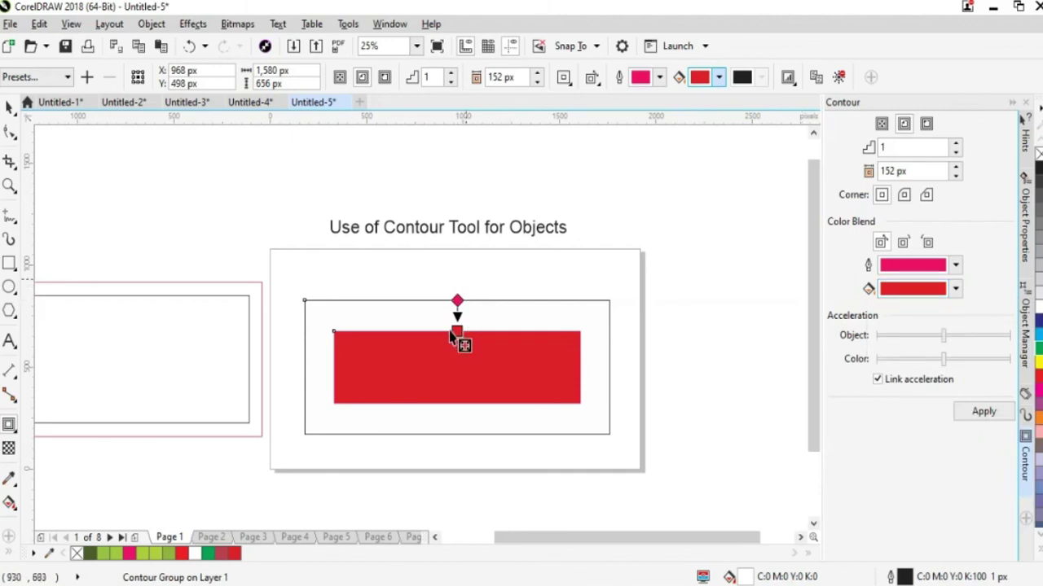
mouse_move(456, 332)
mouse_down()
mouse_move(458, 353)
mouse_move(458, 317)
mouse_up()
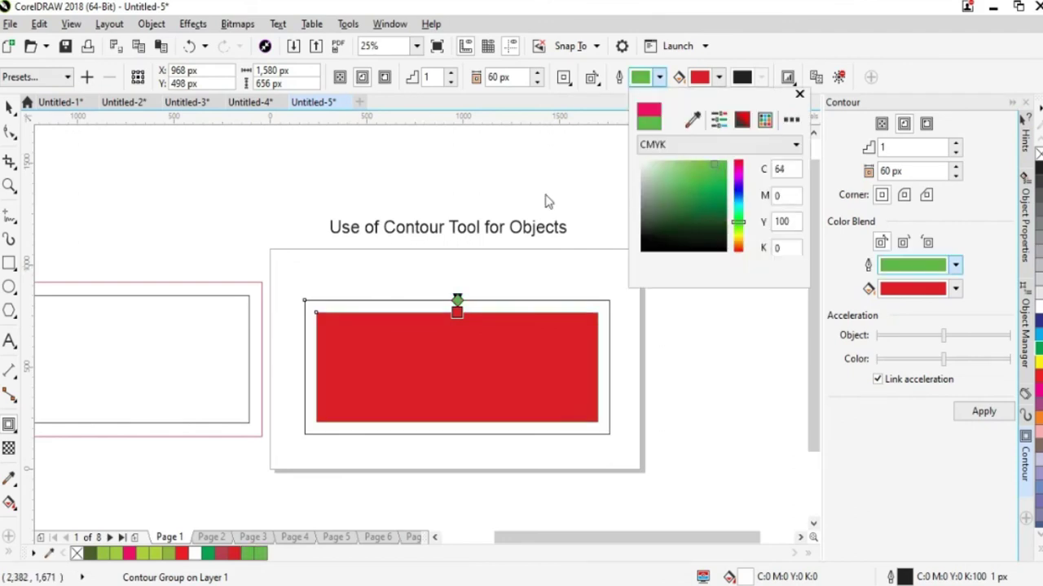
Set the contour outline to green, raise steps to 4, and make the bands spread outward
click(549, 280)
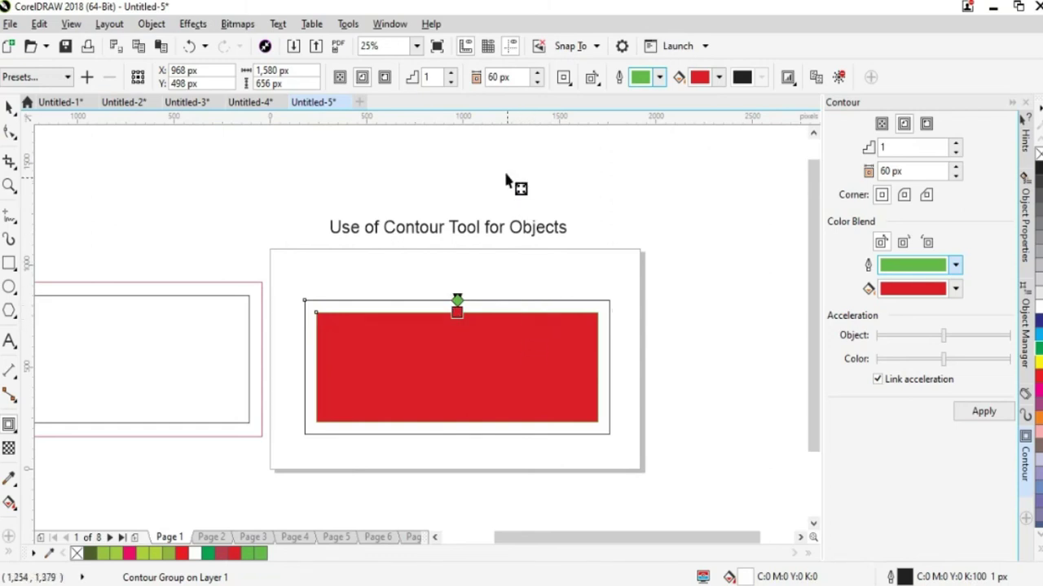
click(450, 74)
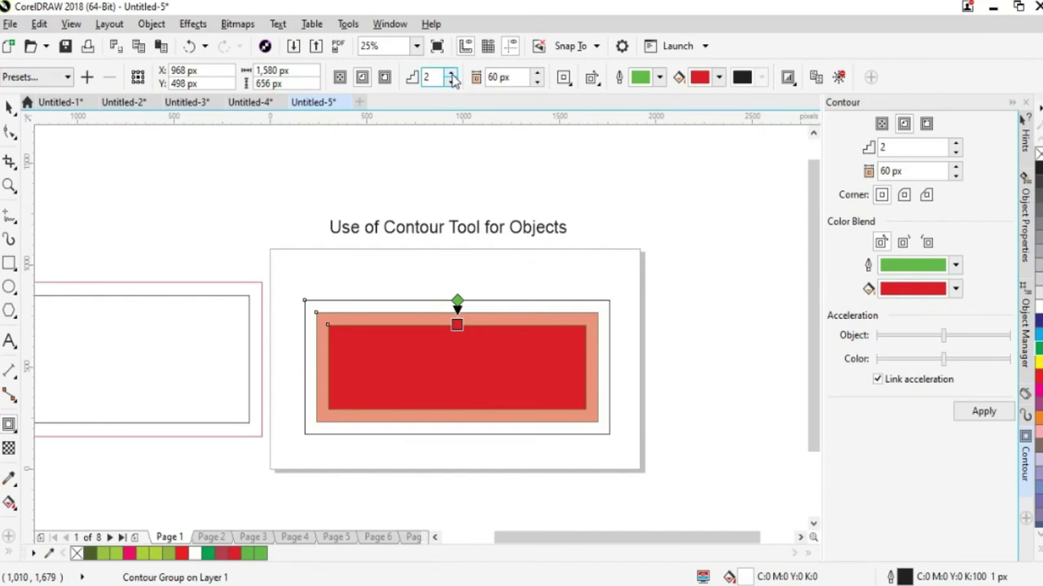
click(451, 73)
click(451, 73)
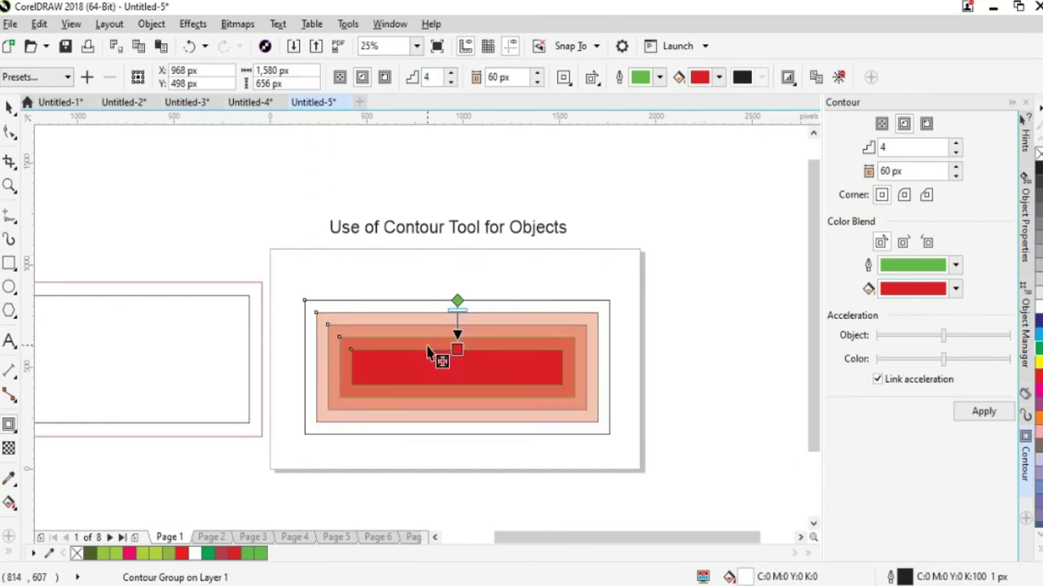
click(385, 76)
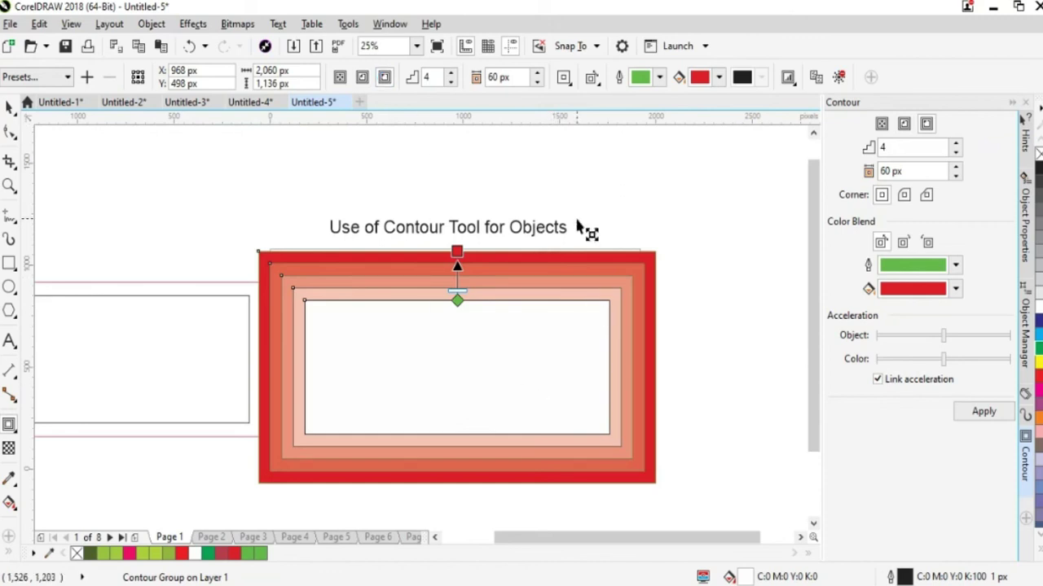
click(363, 76)
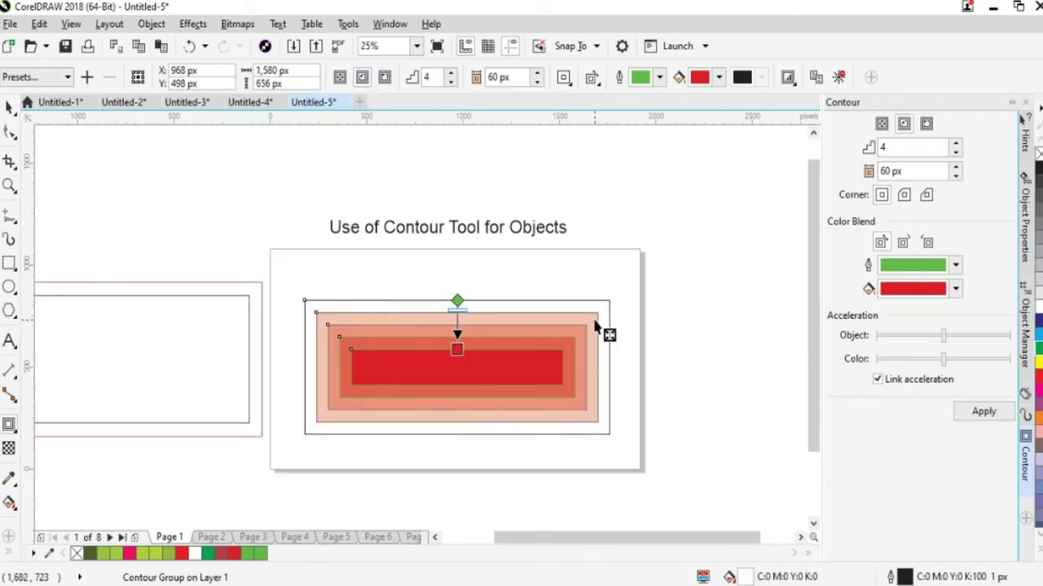
click(385, 77)
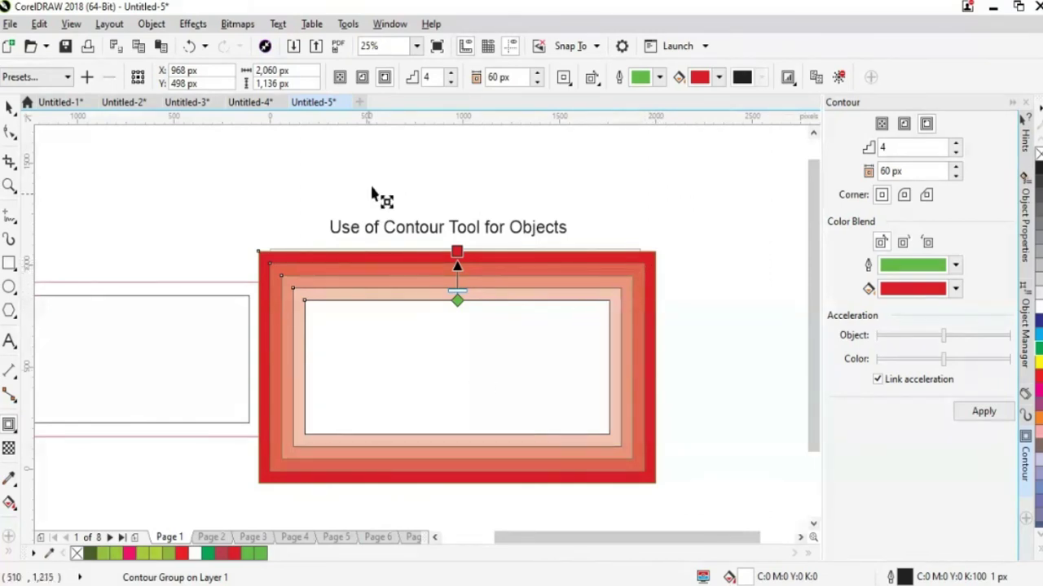
Compare Inside, To Center and Outside contour directions, settling on Inside at 5 steps
click(362, 77)
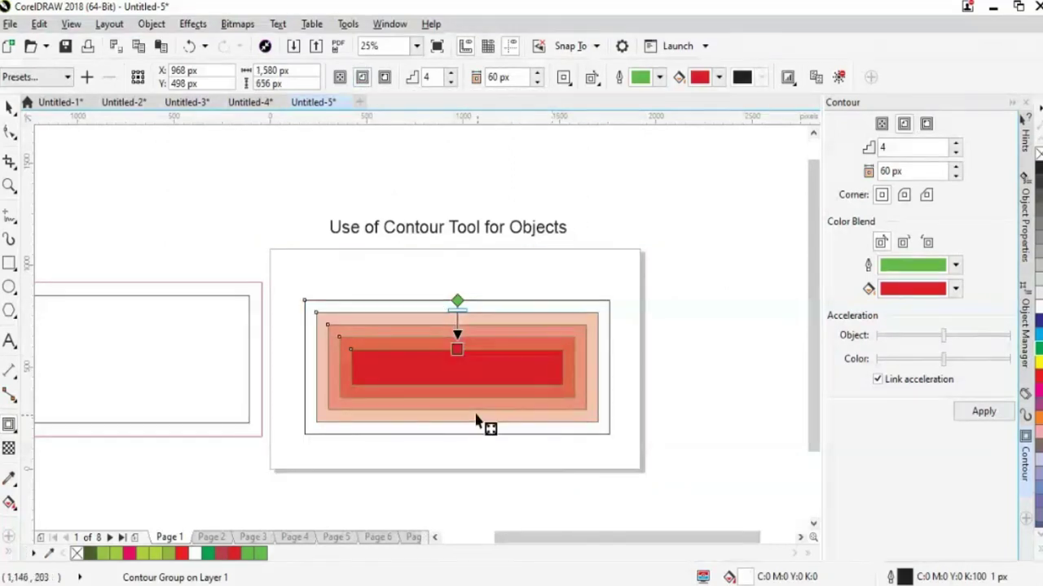
click(340, 78)
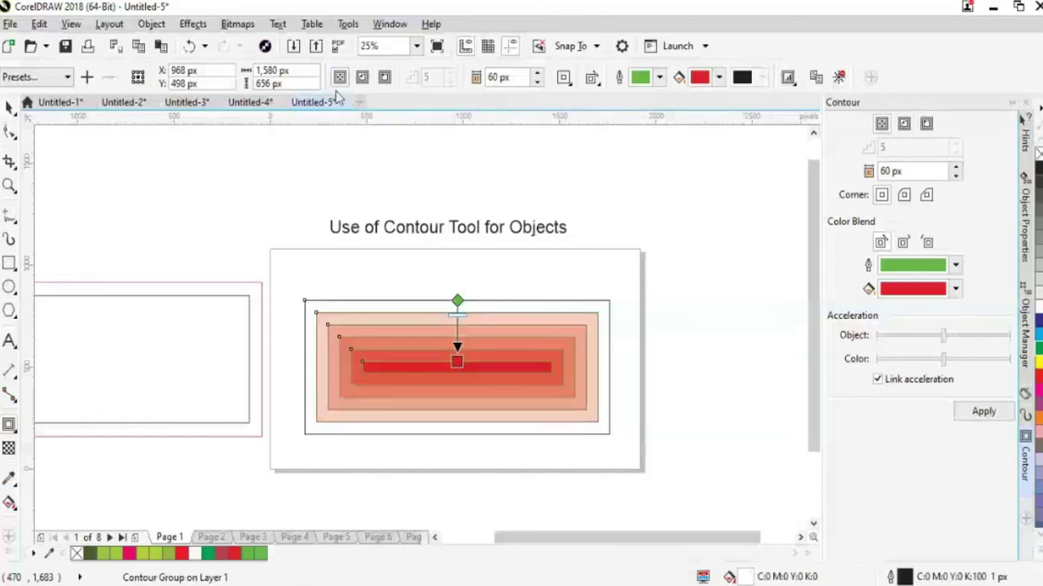
click(362, 77)
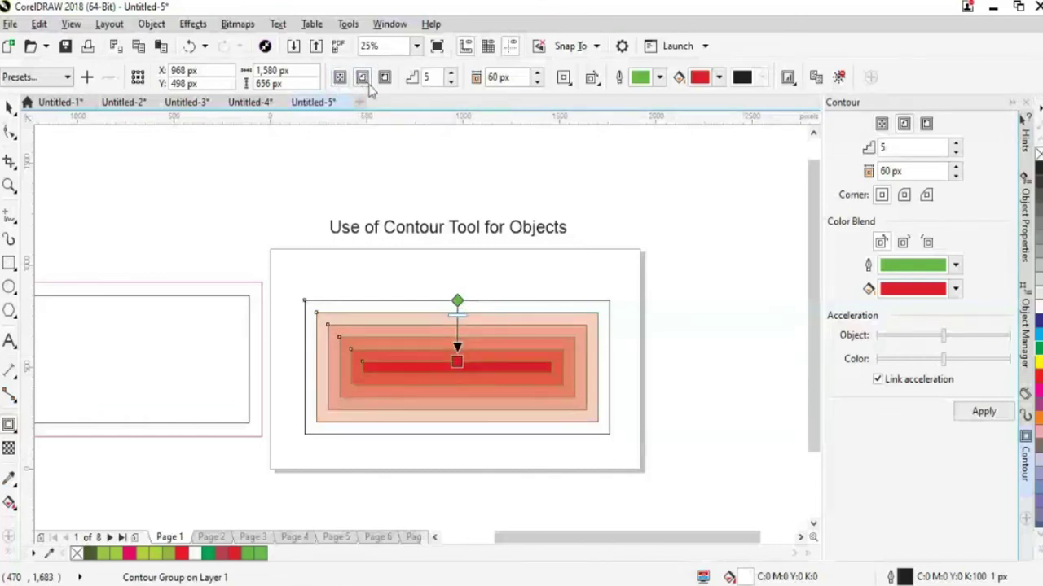
click(384, 77)
click(361, 78)
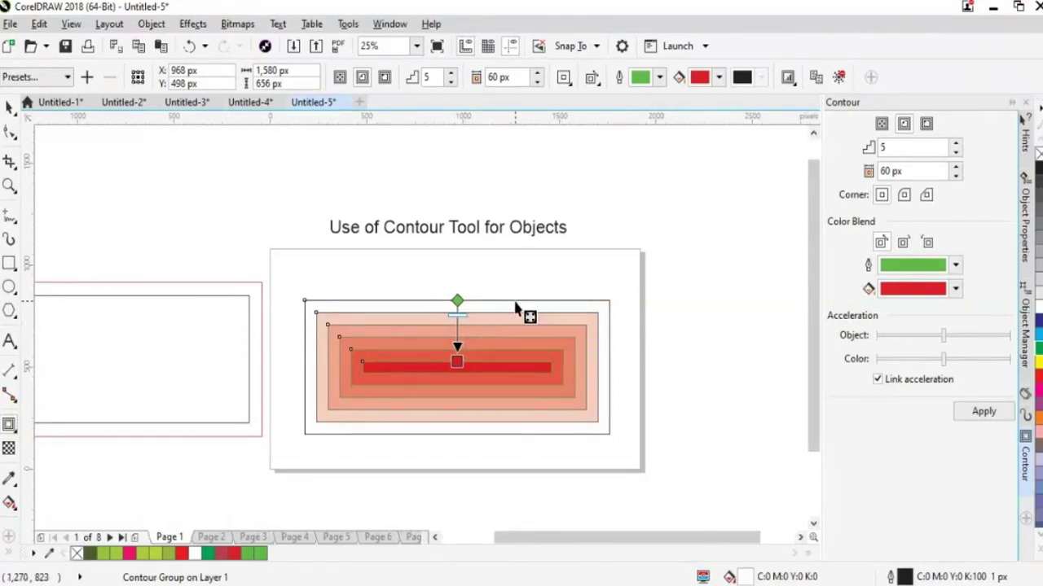
click(10, 106)
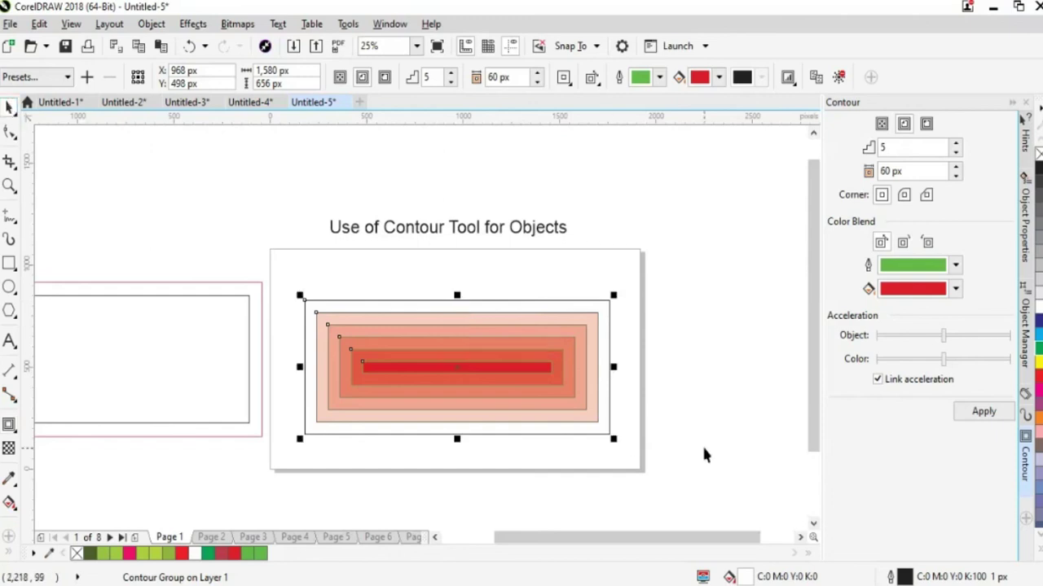
Move the contoured rectangle left off the page and draw a polygon in its place
click(702, 444)
drag(527, 397, 167, 397)
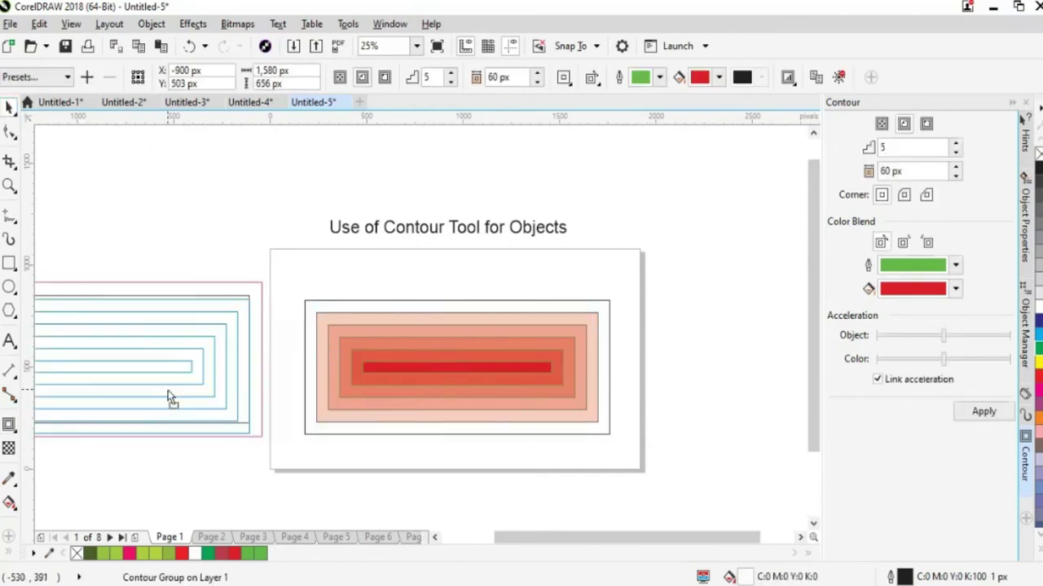
key(Escape)
click(9, 287)
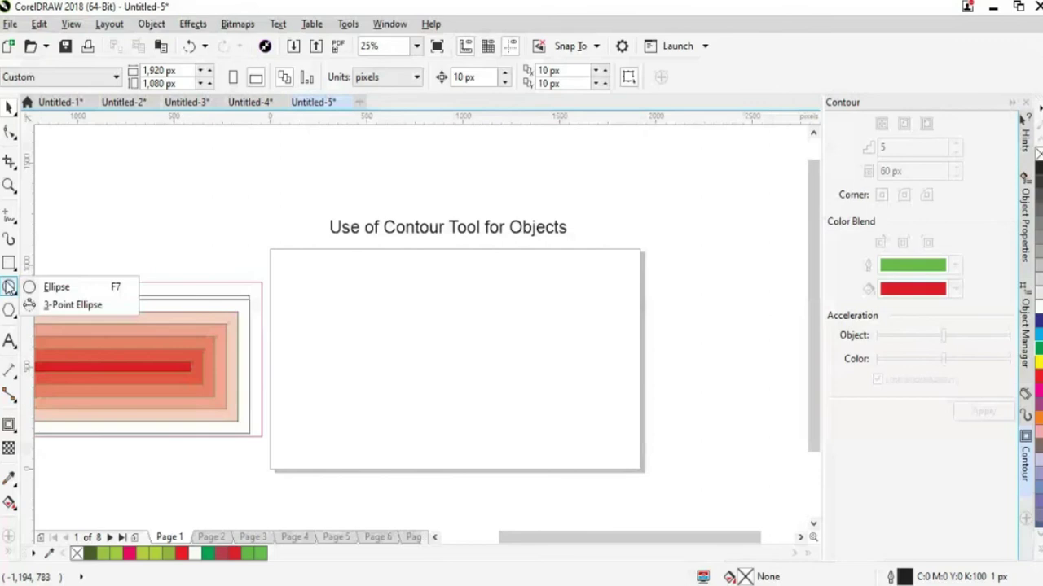
click(68, 289)
click(18, 308)
click(56, 310)
mouse_move(363, 301)
mouse_down()
mouse_move(459, 398)
mouse_move(510, 432)
mouse_move(507, 461)
mouse_up()
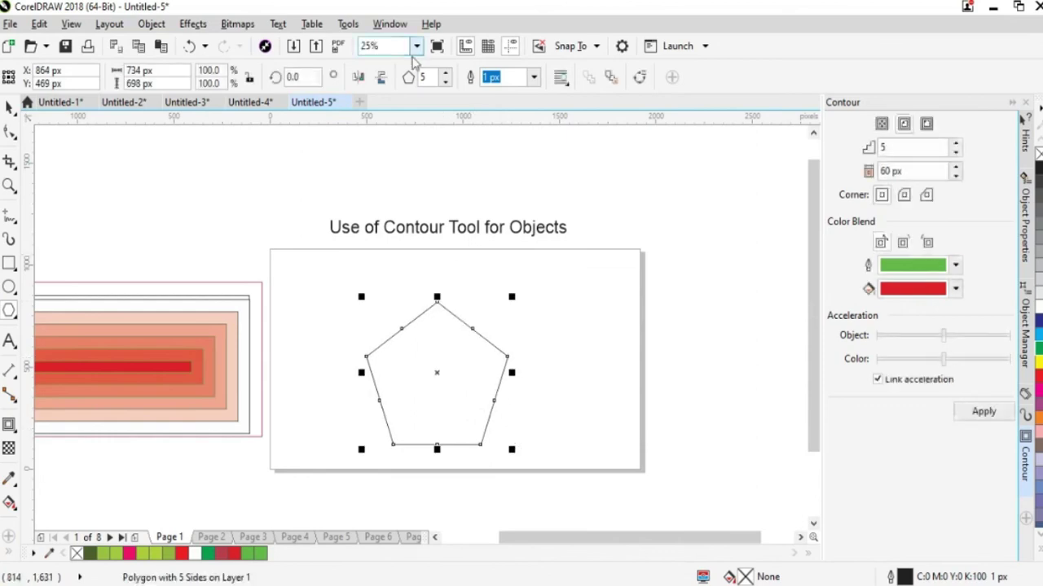
Set the polygon to 6 sides and nudge the hexagon up and to the right
click(445, 73)
click(446, 73)
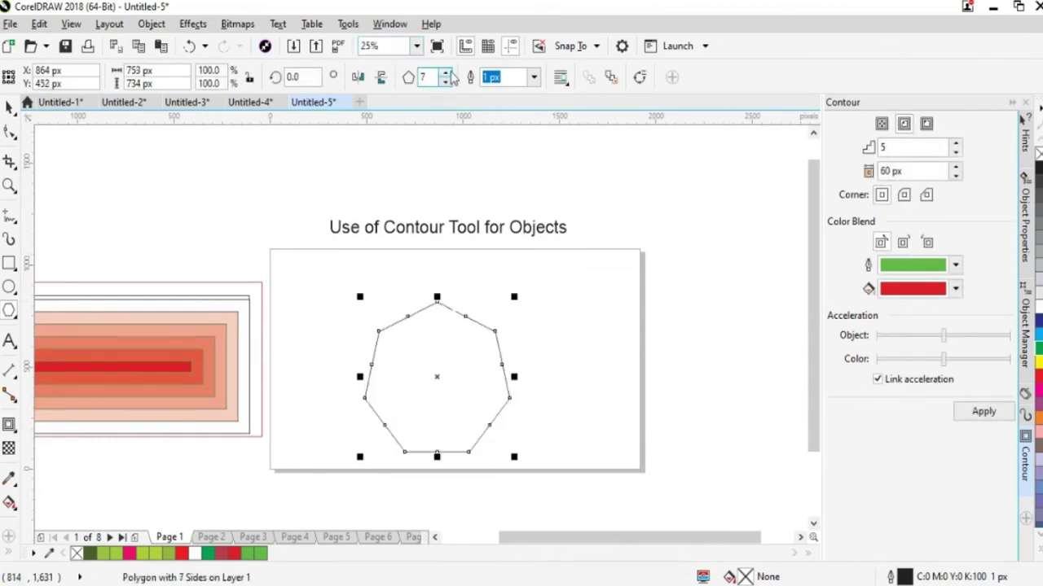
click(445, 81)
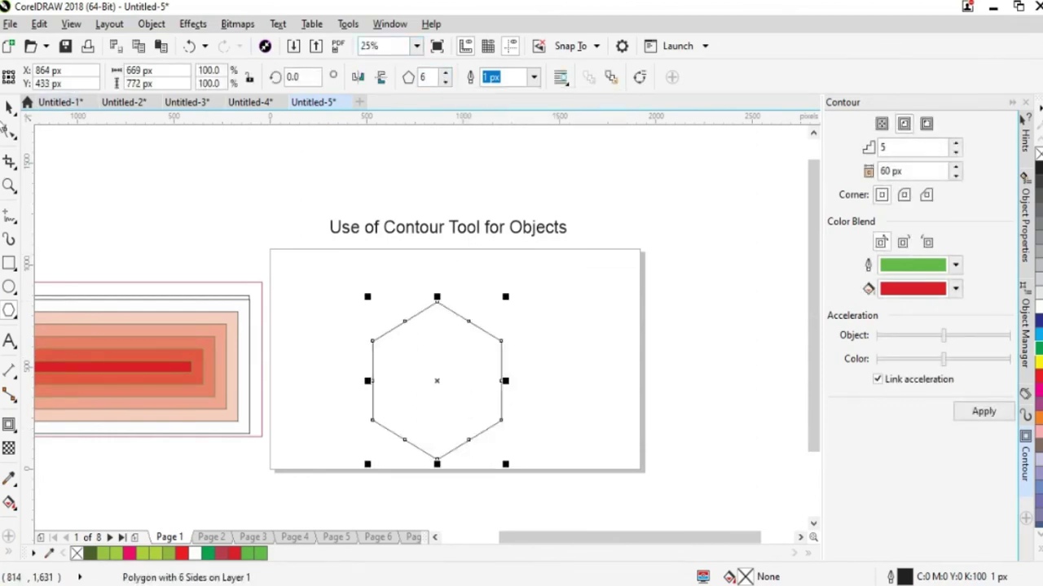
click(10, 108)
drag(436, 381, 453, 359)
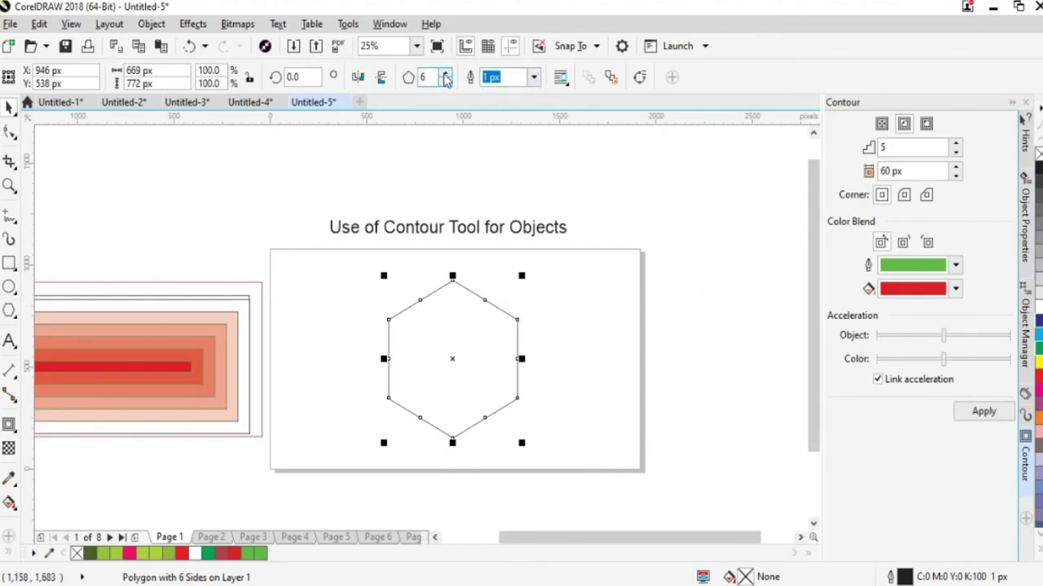
Give the hexagon a 16 px outline and reselect it
click(533, 77)
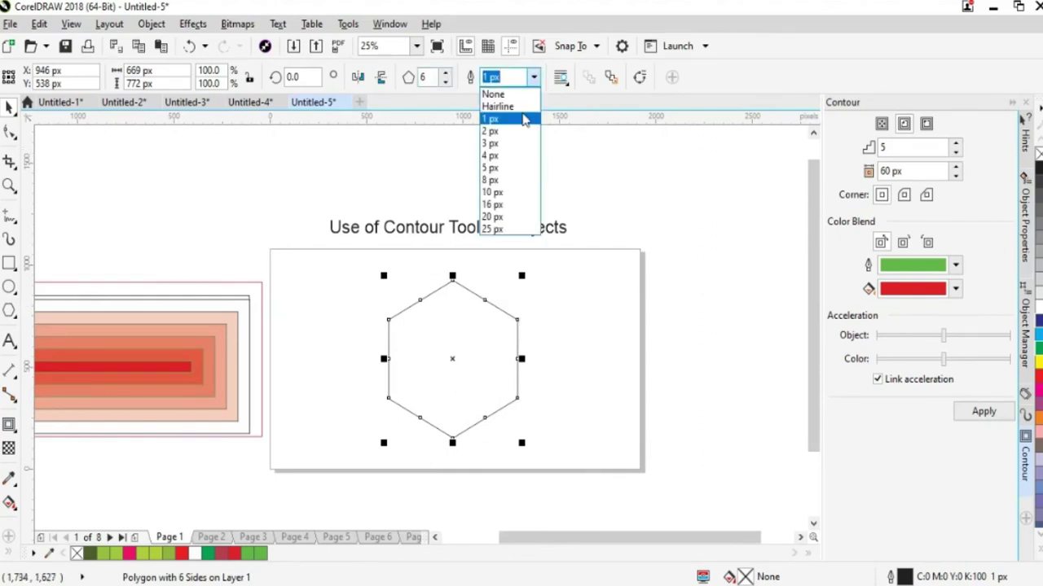
click(494, 169)
click(534, 77)
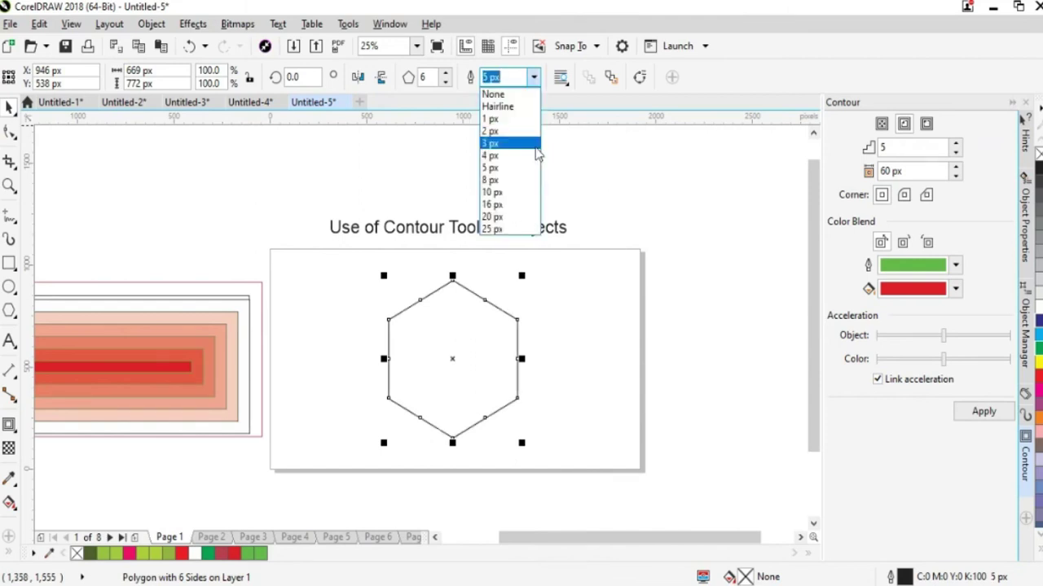
click(495, 205)
click(575, 391)
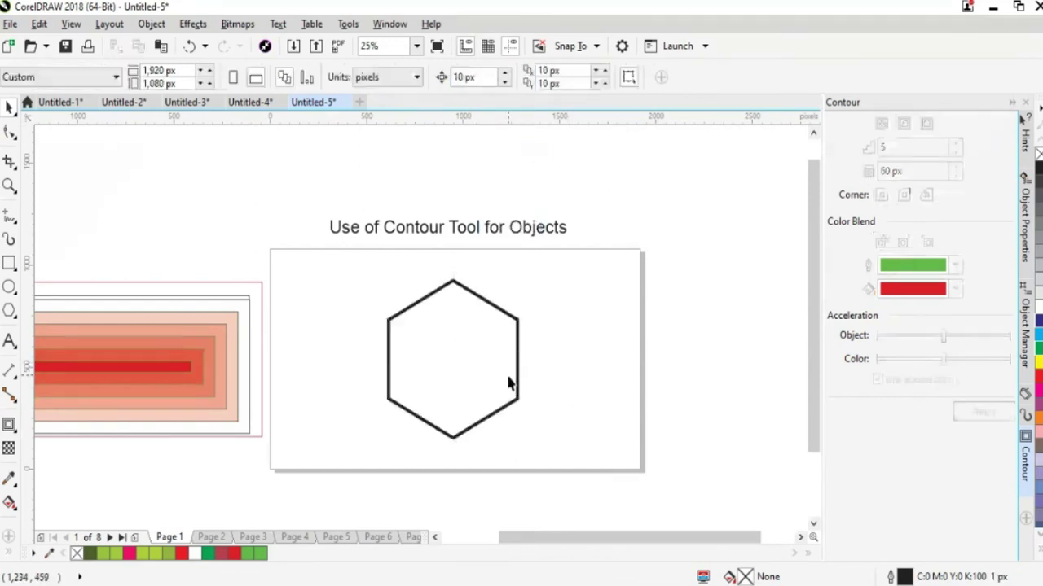
click(518, 399)
click(8, 424)
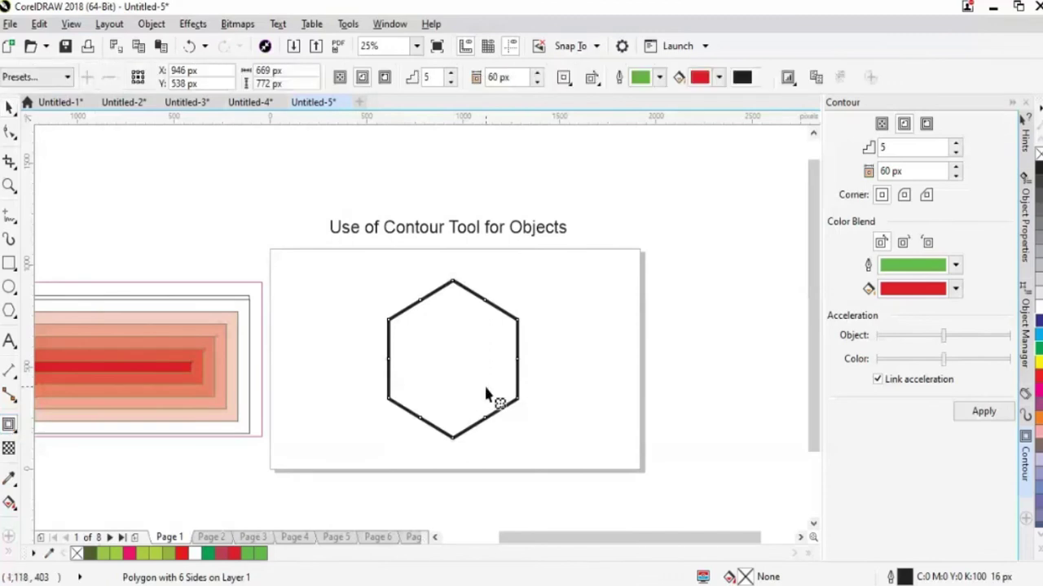
Add a contour to the hexagon, reduce it to 1 step, and set the outward offset to 86 px
drag(484, 287, 525, 285)
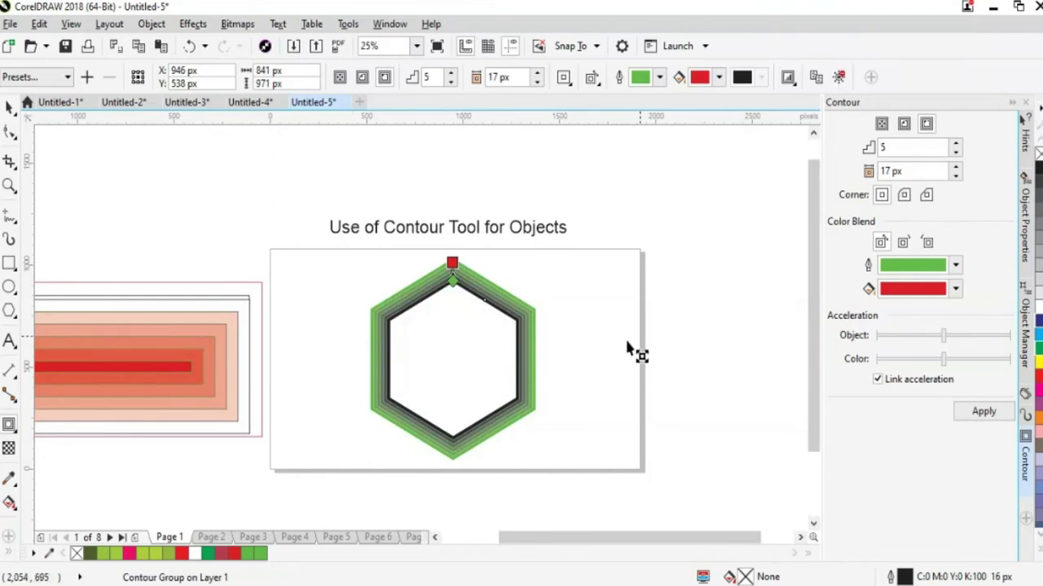
click(451, 82)
click(450, 82)
click(450, 82)
click(450, 82)
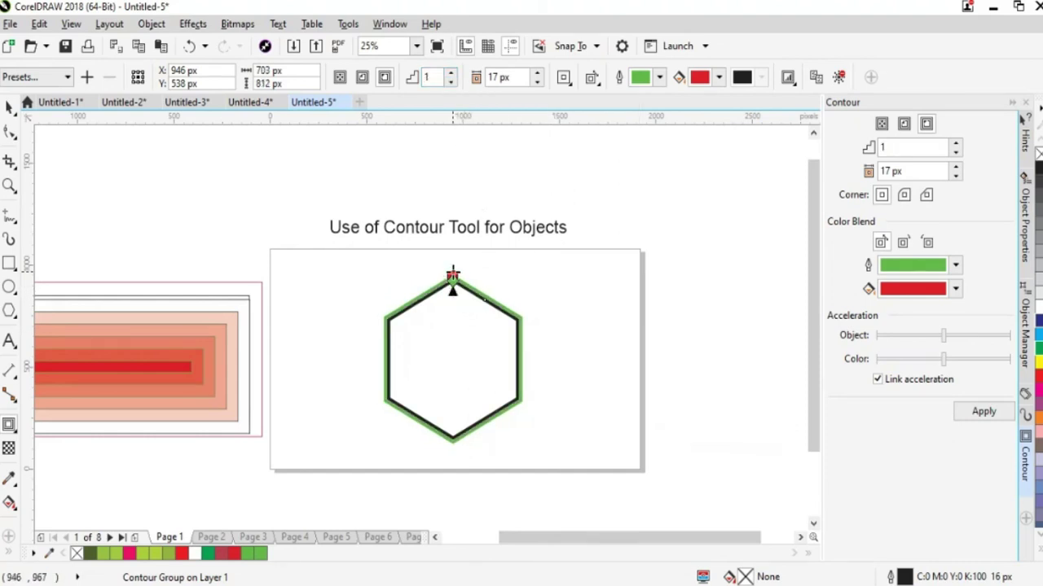
drag(452, 274, 466, 267)
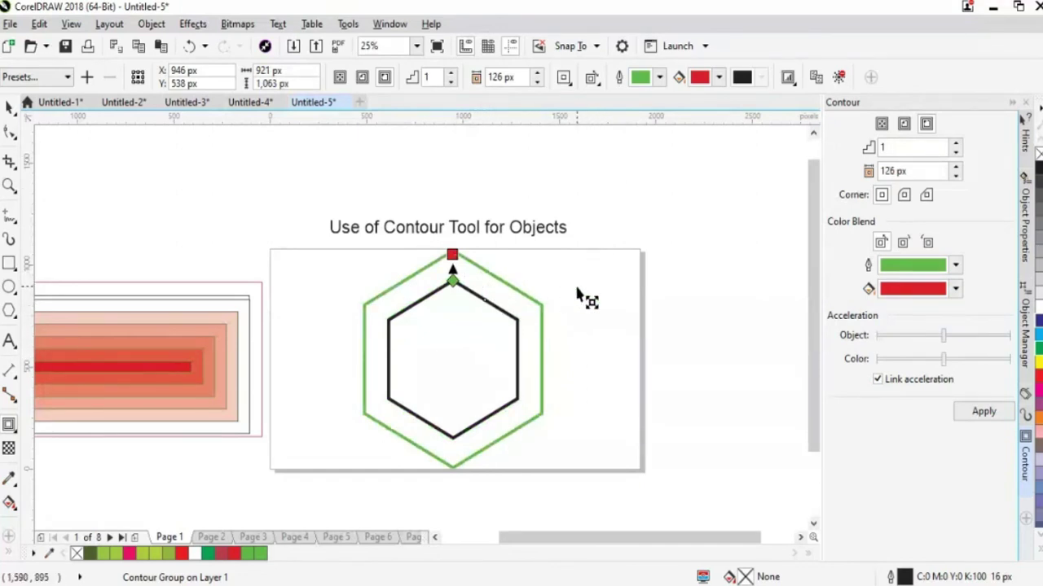
drag(453, 263, 471, 278)
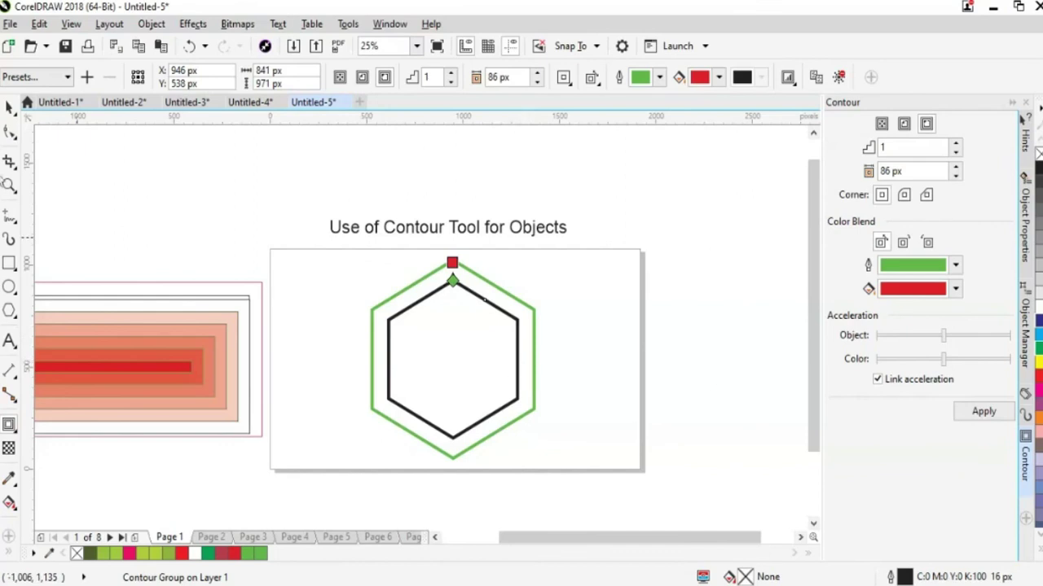
click(7, 109)
click(517, 389)
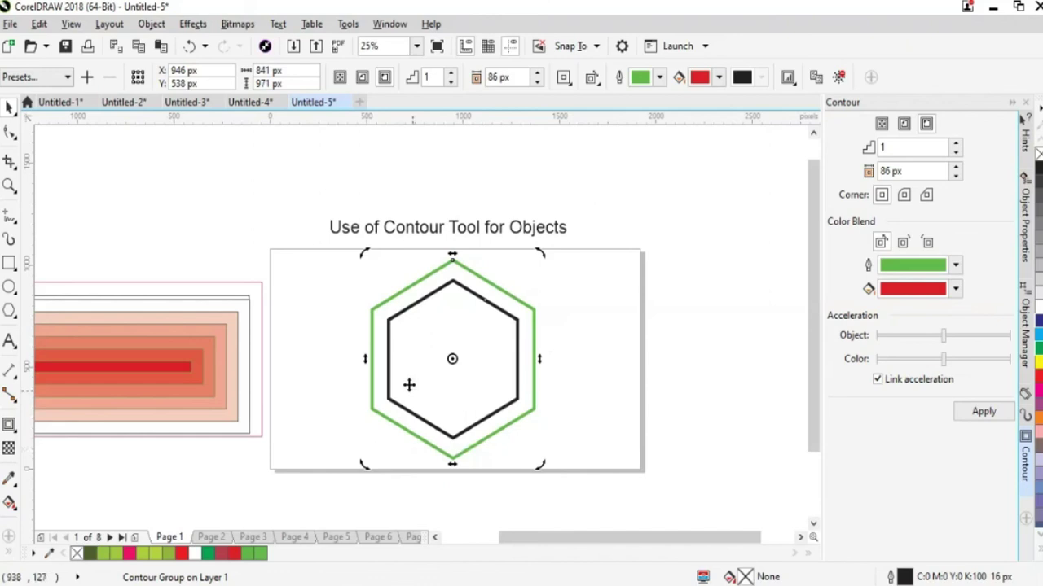
Redraw the hexagon's outside contour with the Contour tool, dragging to a 78 px offset
click(594, 368)
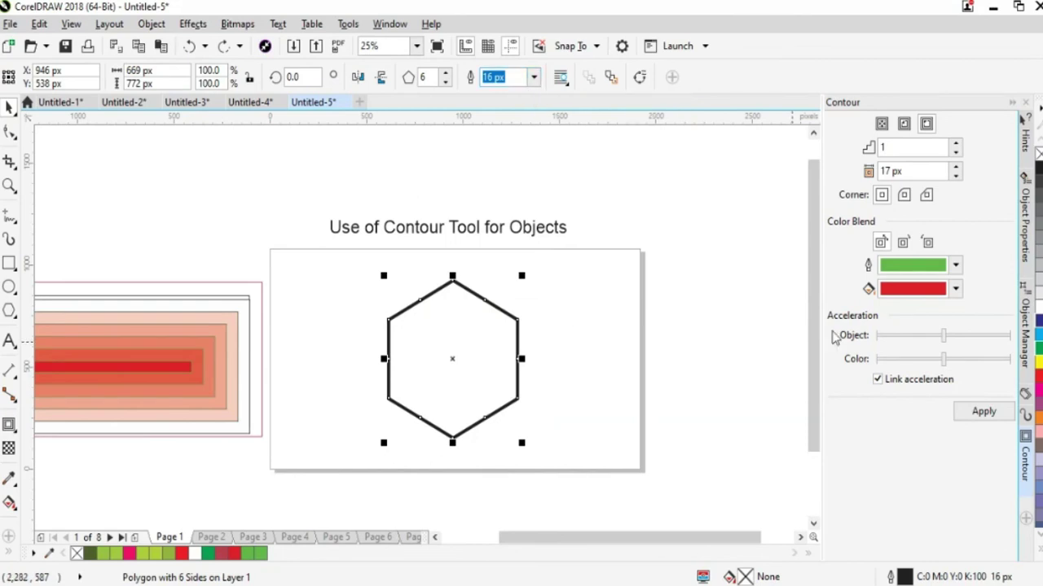
click(9, 424)
mouse_move(457, 283)
mouse_down()
mouse_move(462, 314)
mouse_move(465, 263)
mouse_move(470, 272)
mouse_up()
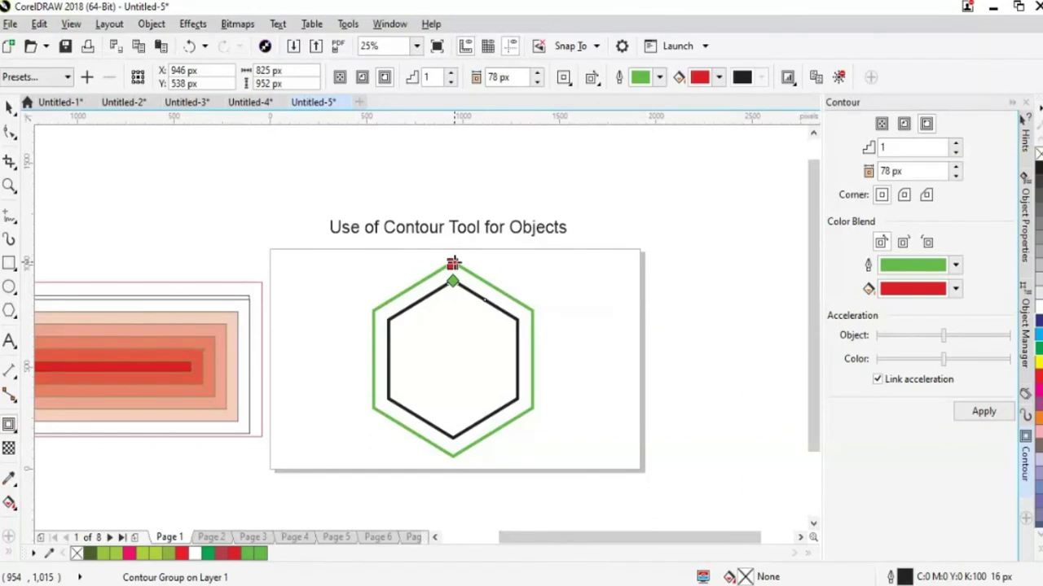
Change the contour band's outline colour from dark green to crimson
click(8, 108)
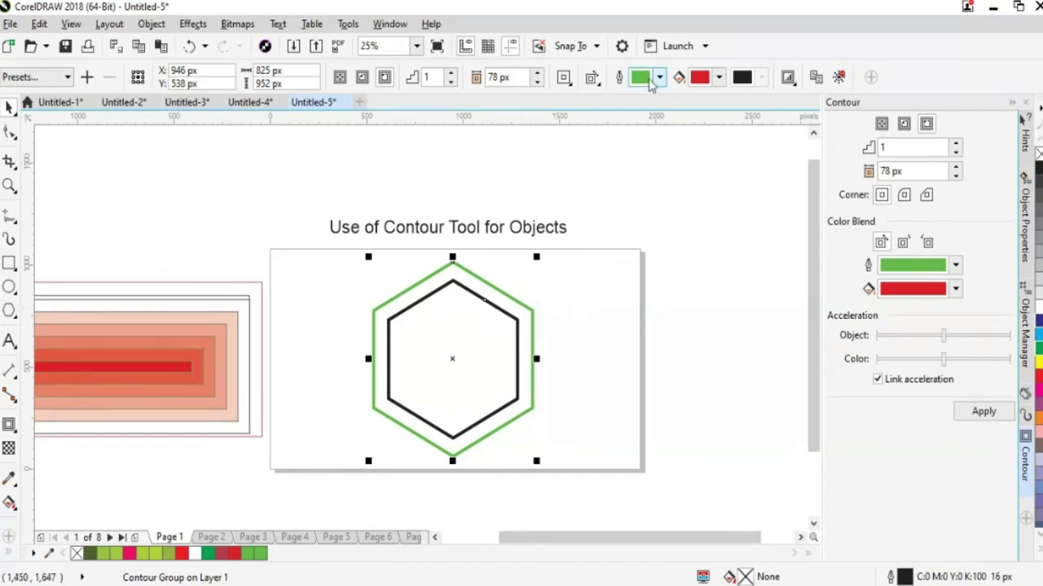
click(660, 78)
drag(699, 226, 654, 221)
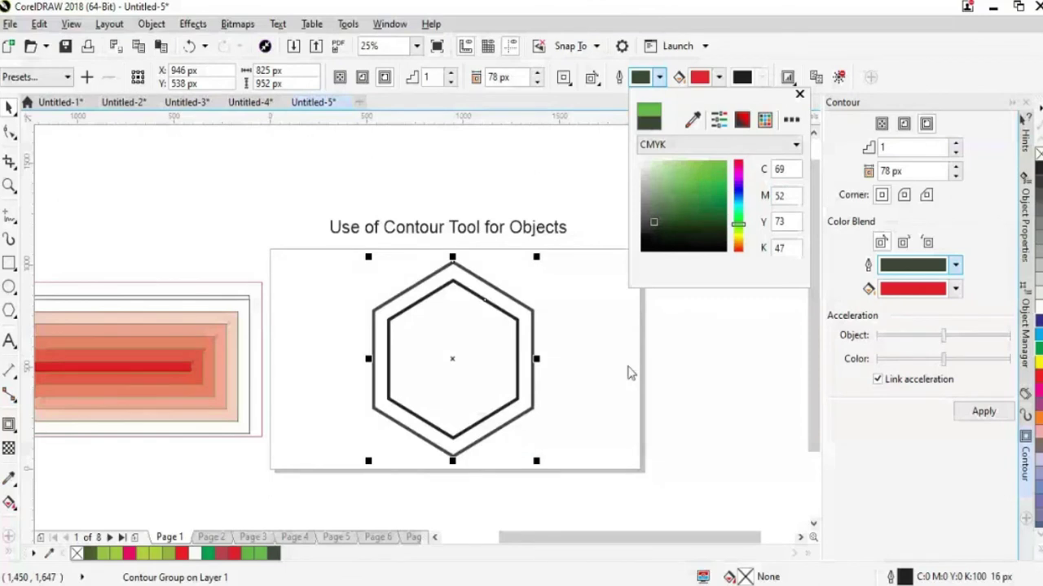
double_click(728, 576)
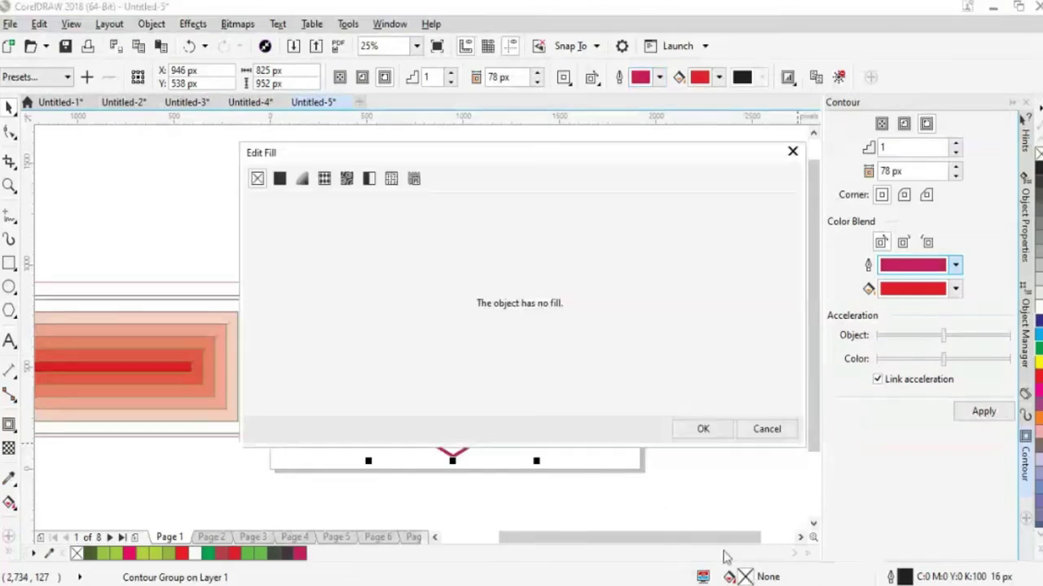
Give the hexagon a solid black uniform fill and select the inner hexagon
click(279, 178)
click(700, 452)
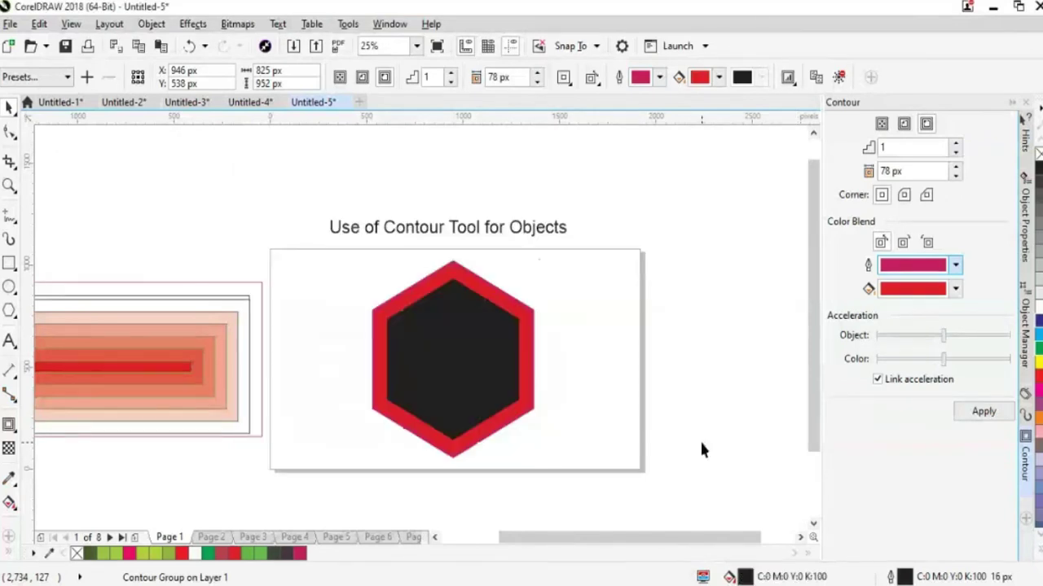
click(577, 416)
click(436, 310)
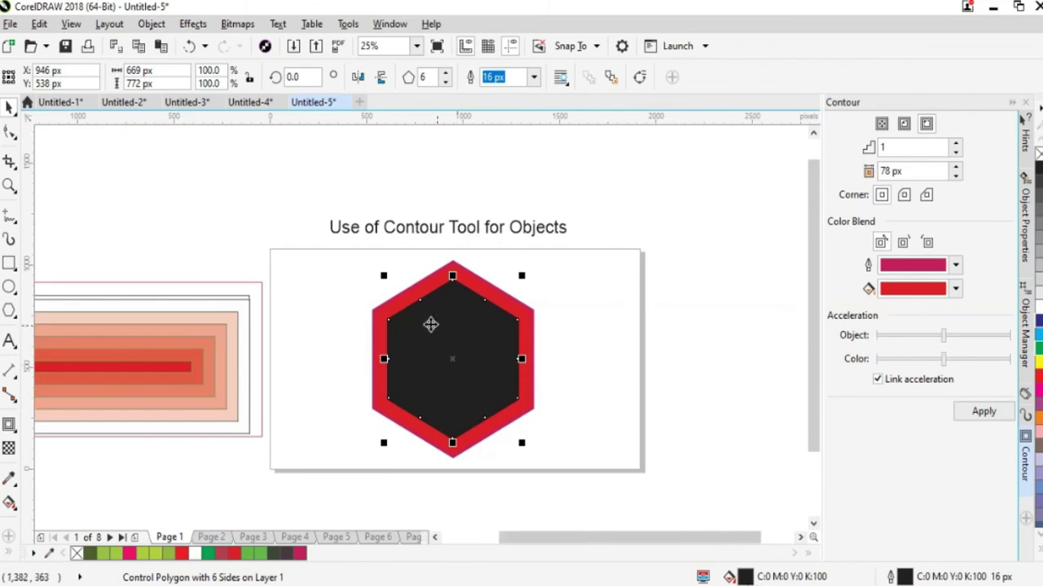
Set the inner hexagon's fill to No Fill in the Edit Fill dialog
double_click(744, 577)
click(257, 167)
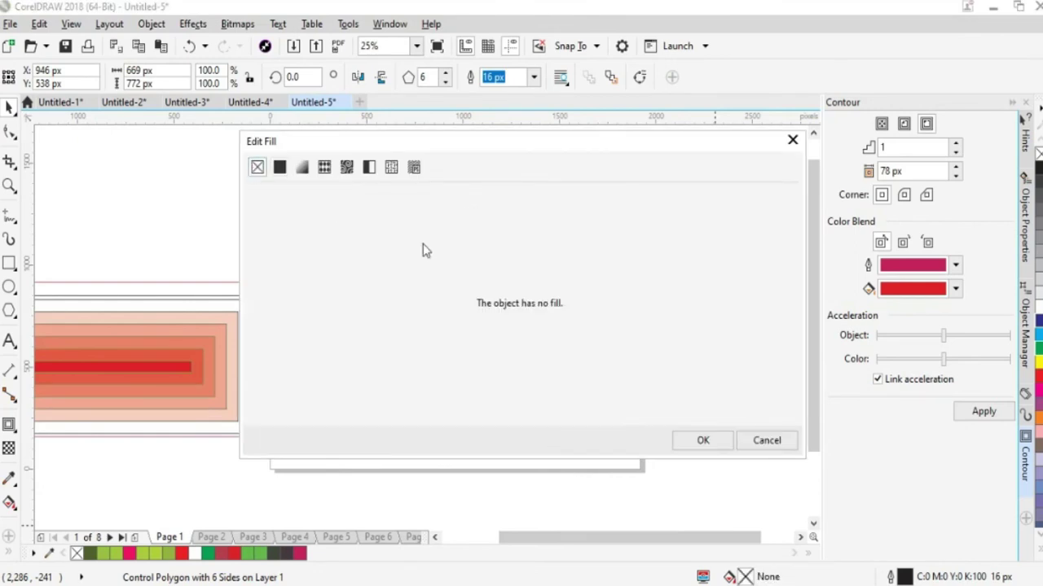
click(705, 441)
Select the inner hexagon and nudge the contoured hexagon slightly on the page
click(554, 424)
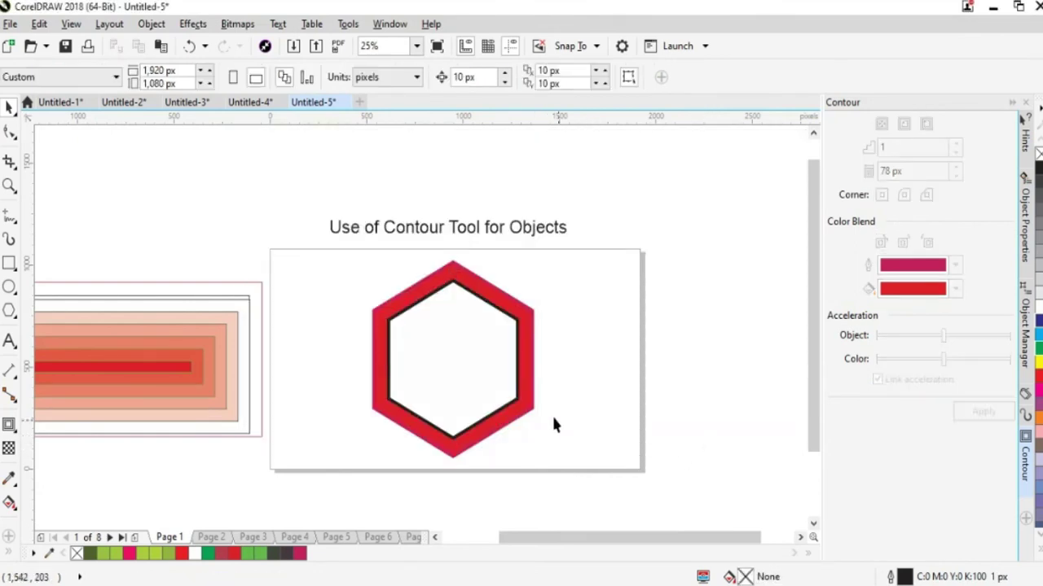
click(528, 353)
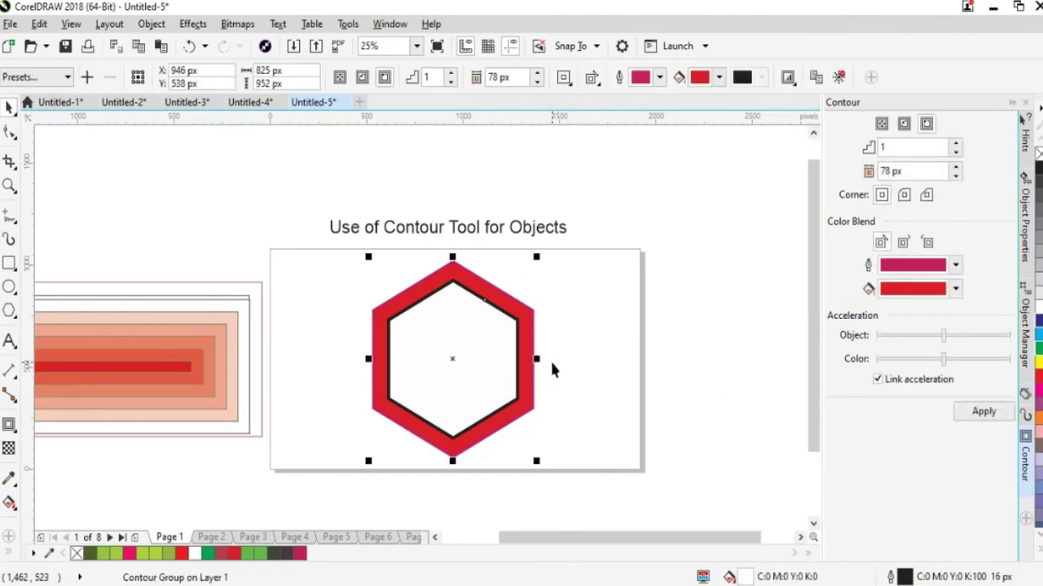
click(572, 413)
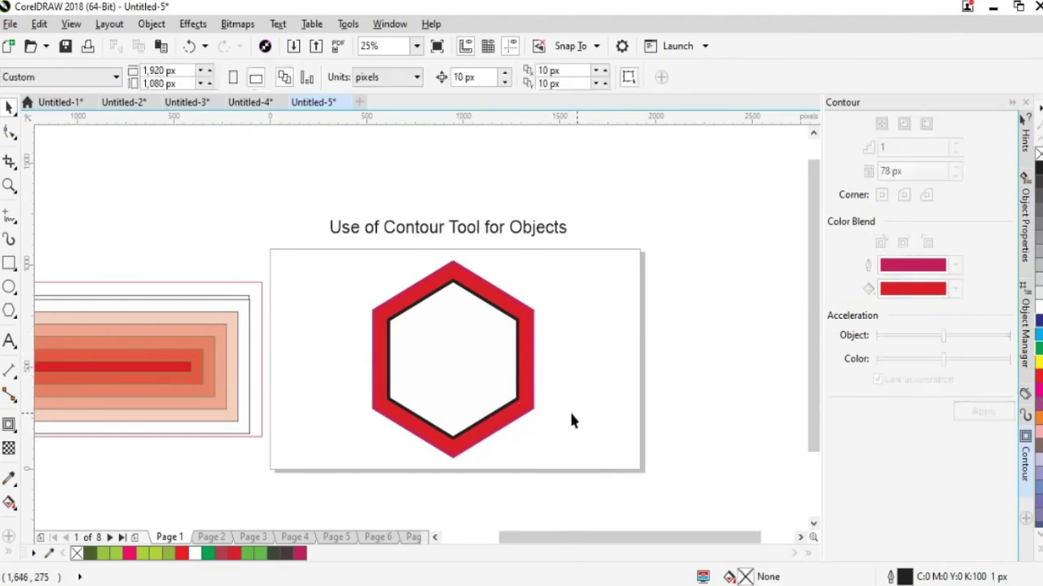
click(518, 389)
mouse_move(524, 405)
mouse_down()
mouse_move(629, 377)
mouse_move(559, 401)
mouse_move(530, 396)
mouse_up()
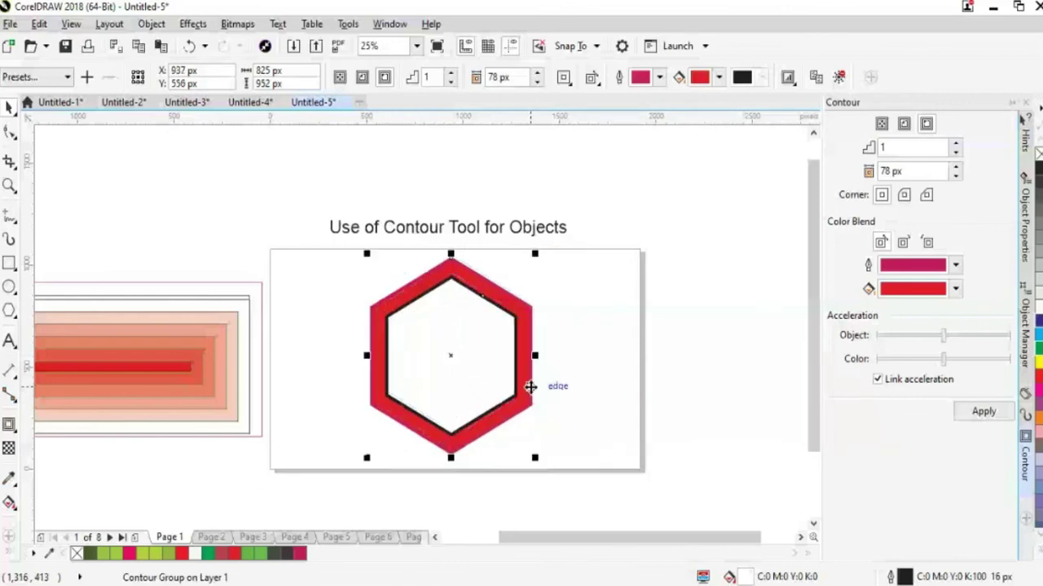
Break the contour group apart, then undo a trial move of the red band
click(152, 23)
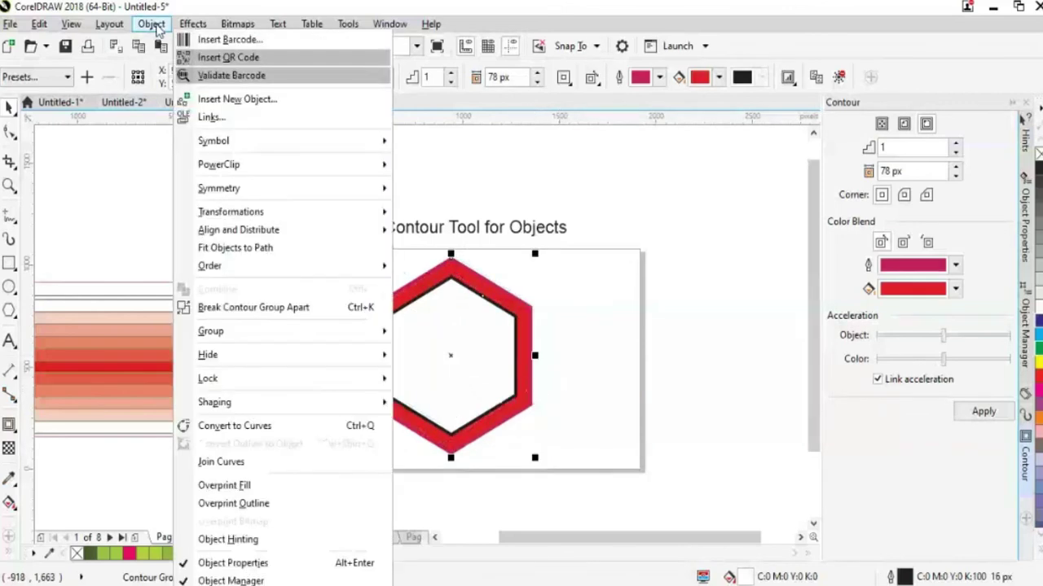
click(273, 309)
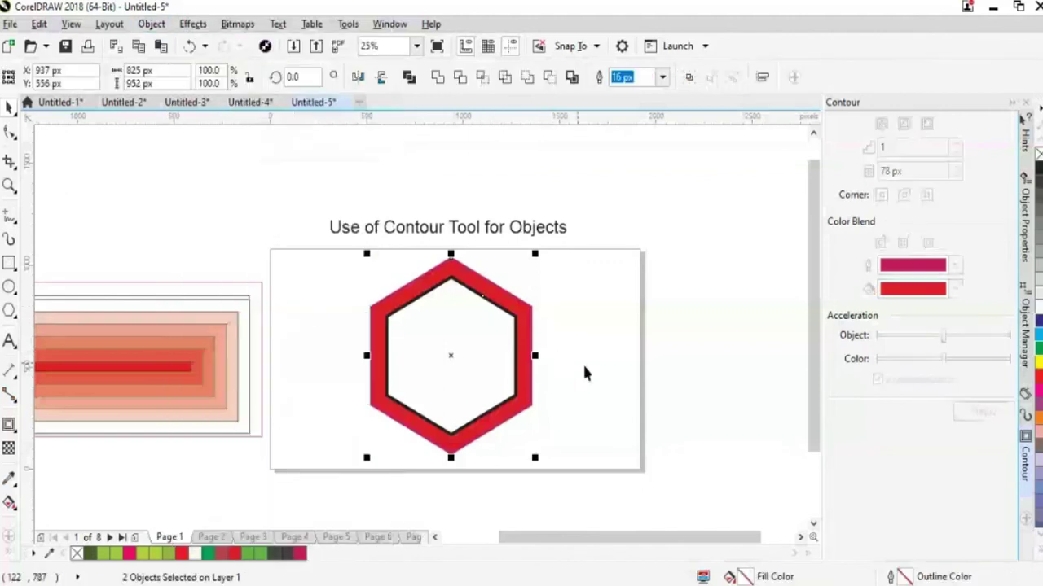
drag(525, 399, 462, 400)
key(ctrl+z)
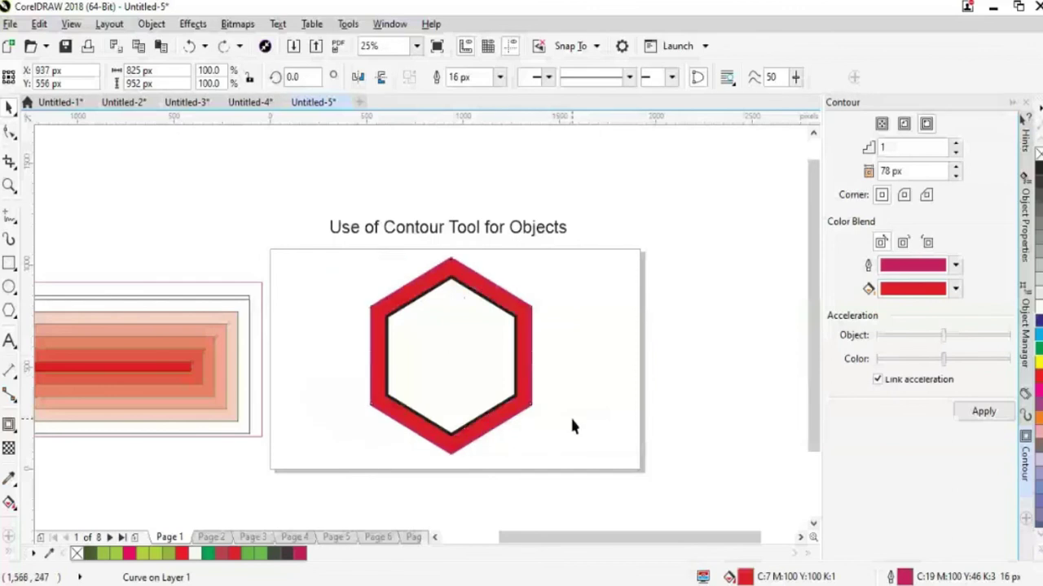
click(569, 414)
Convert the red hexagon's outline to an object and move the black-outlined hexagon left
drag(510, 402, 600, 419)
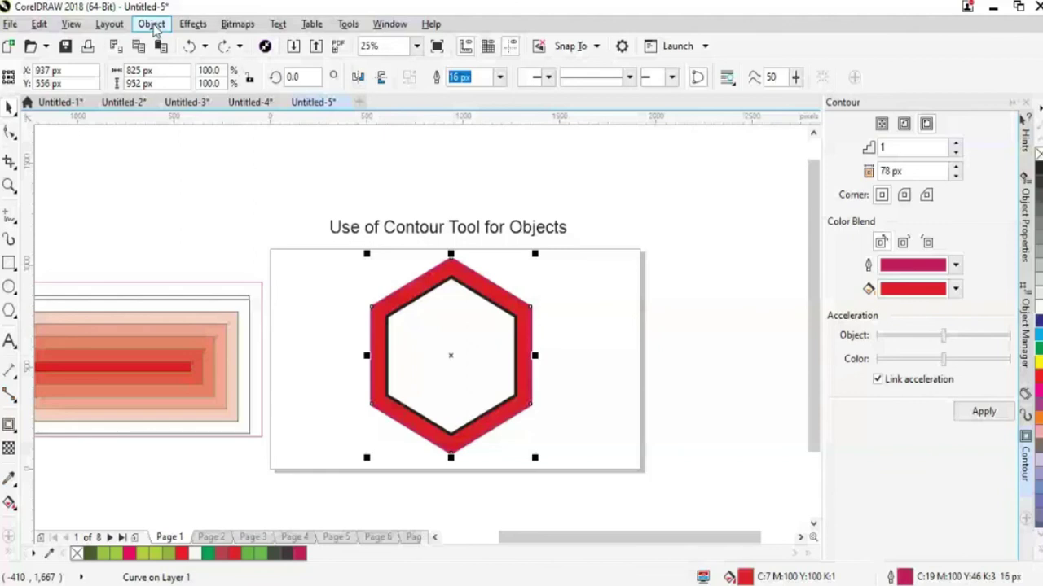
click(152, 24)
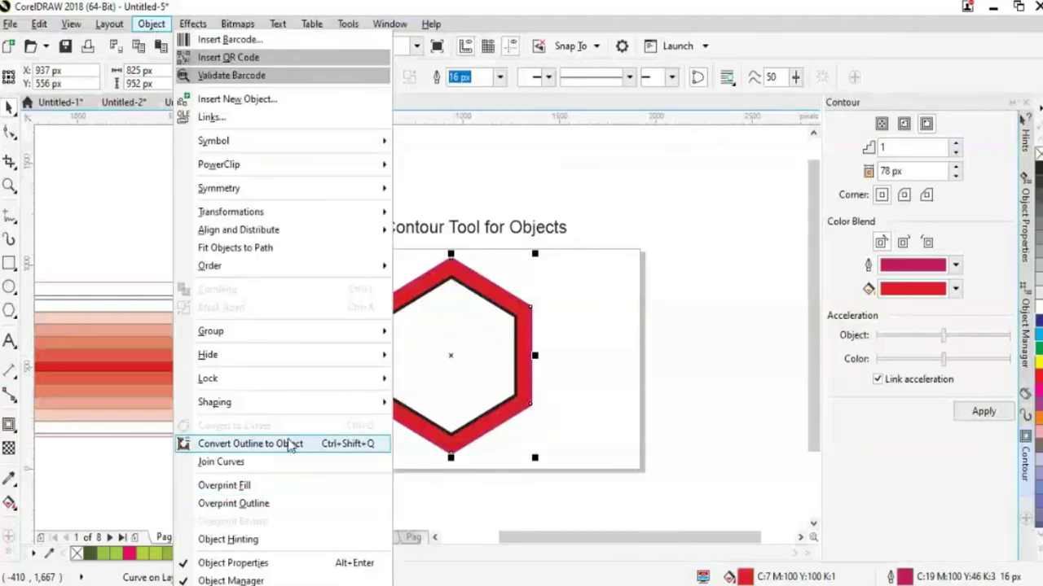
click(290, 444)
drag(538, 402, 573, 397)
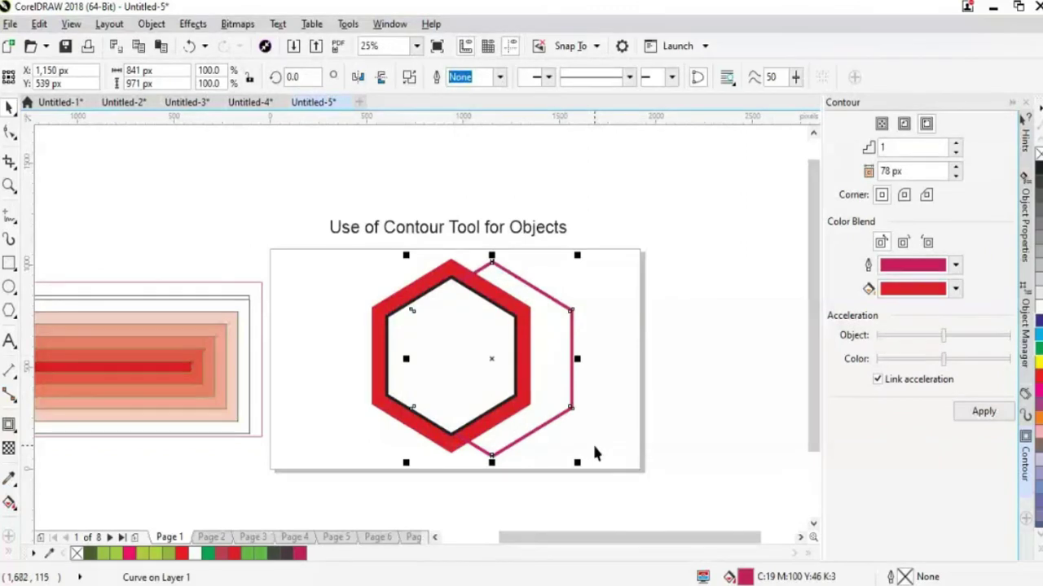
key(ctrl+z)
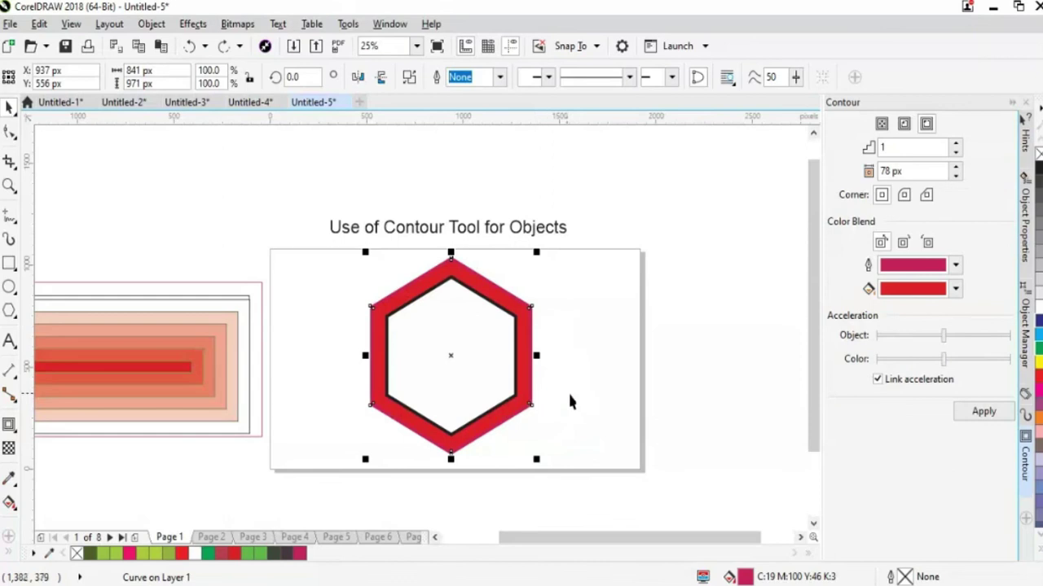
click(568, 397)
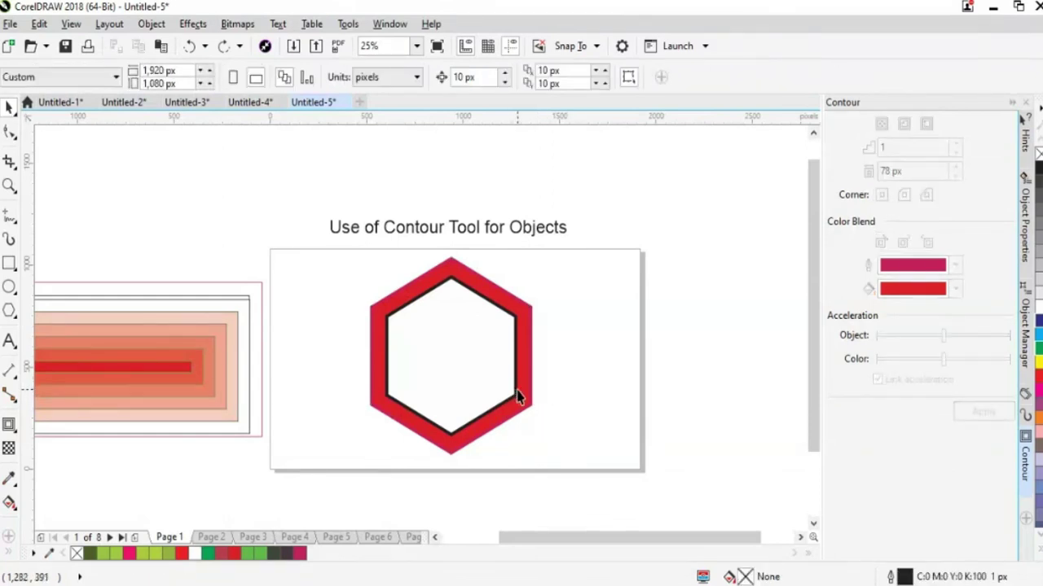
drag(516, 398, 347, 397)
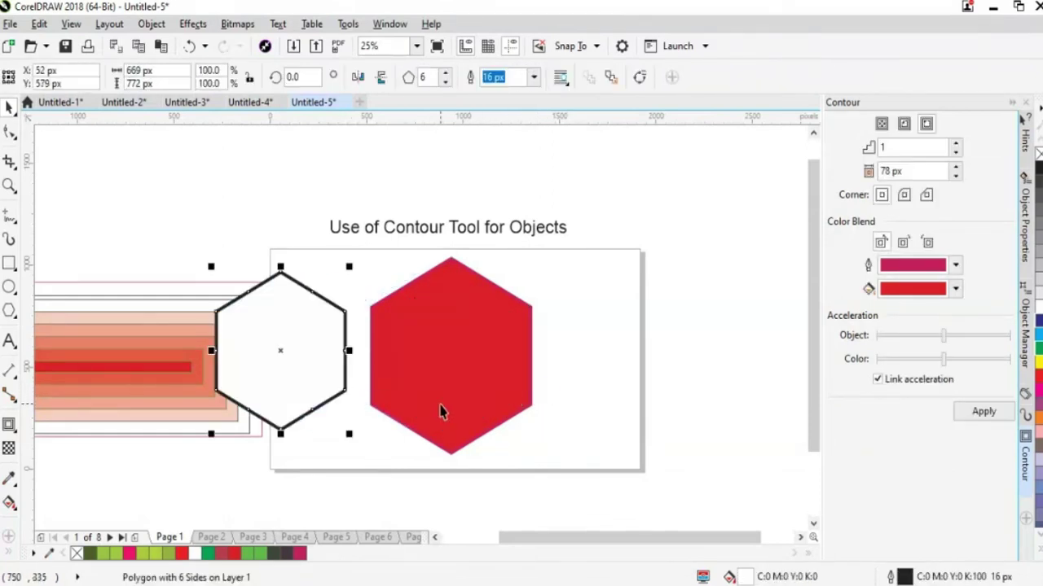
drag(422, 405, 600, 438)
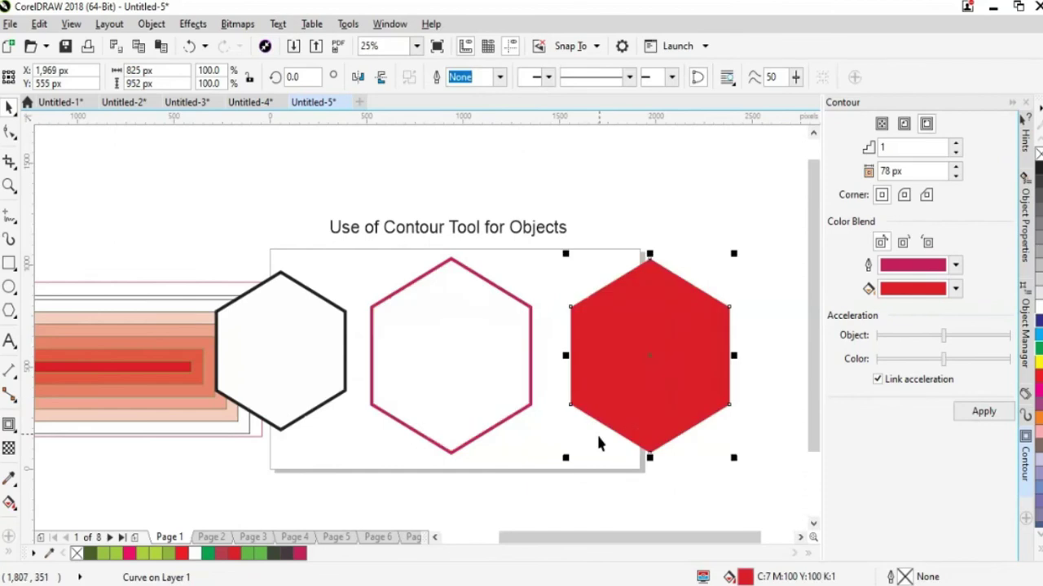
click(598, 441)
drag(502, 424, 513, 457)
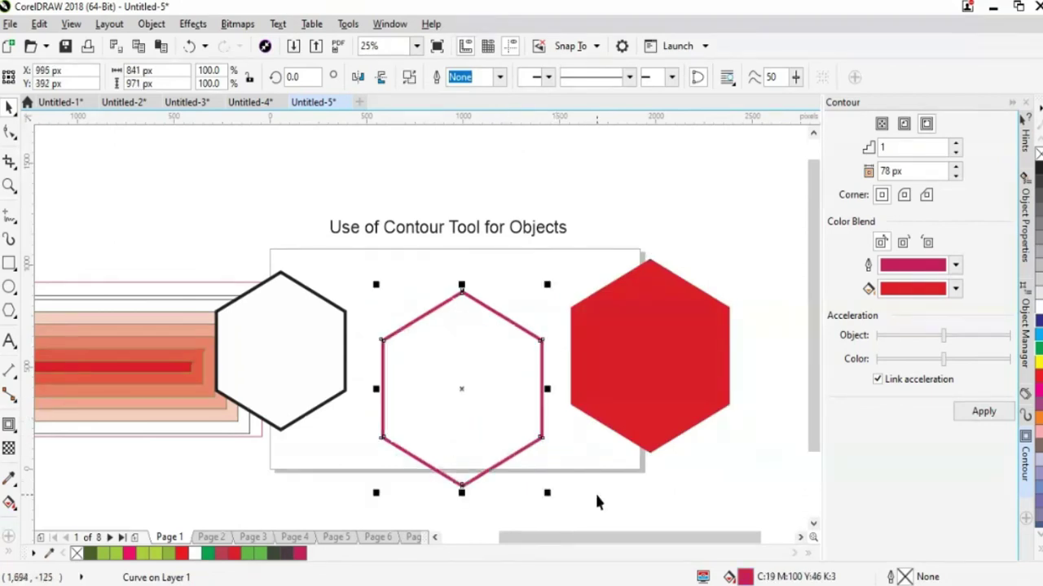
key(ctrl+z)
key(ctrl+z)
key(ctrl+z)
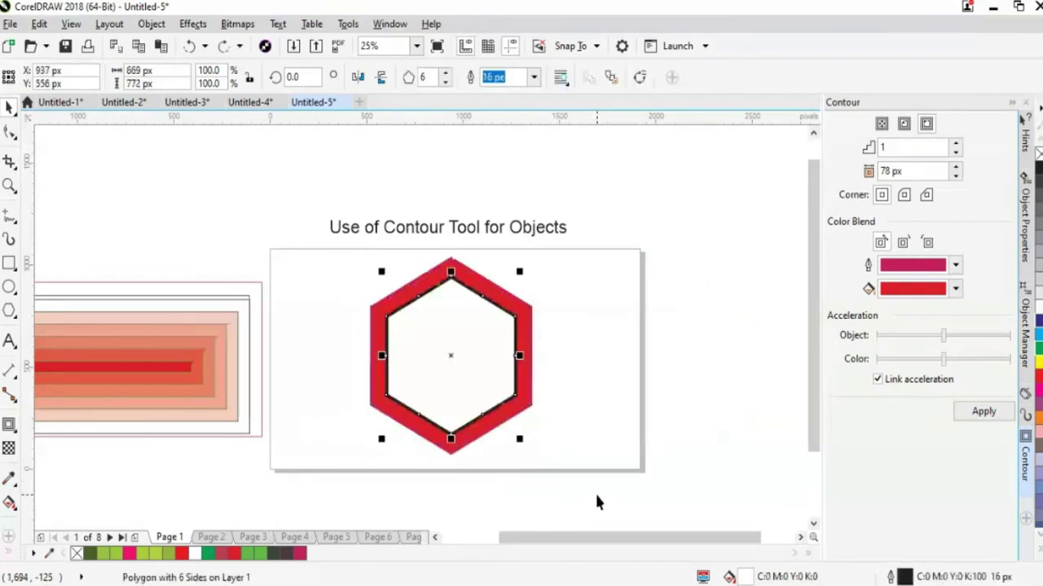
click(596, 503)
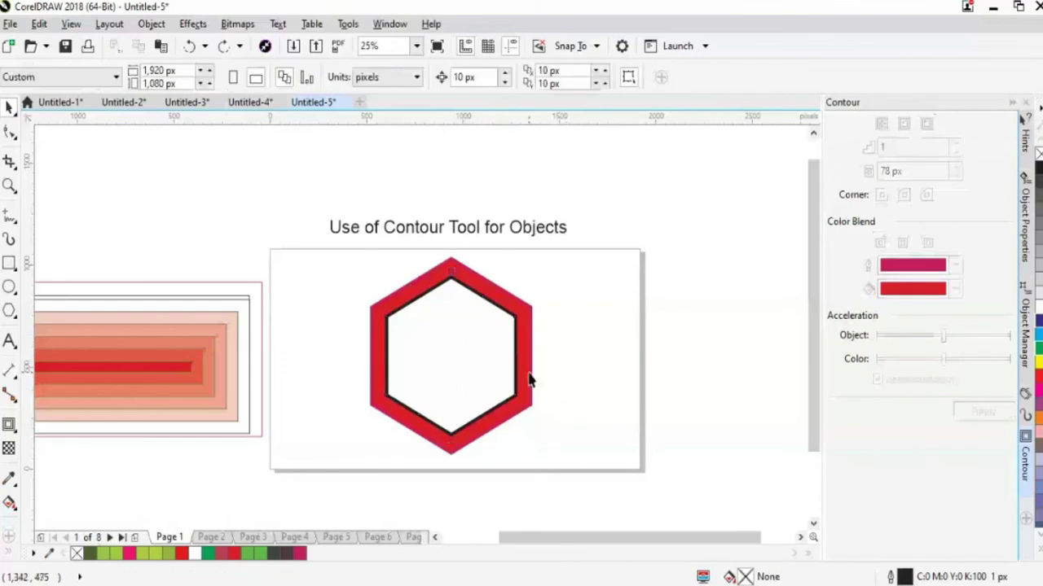
click(530, 383)
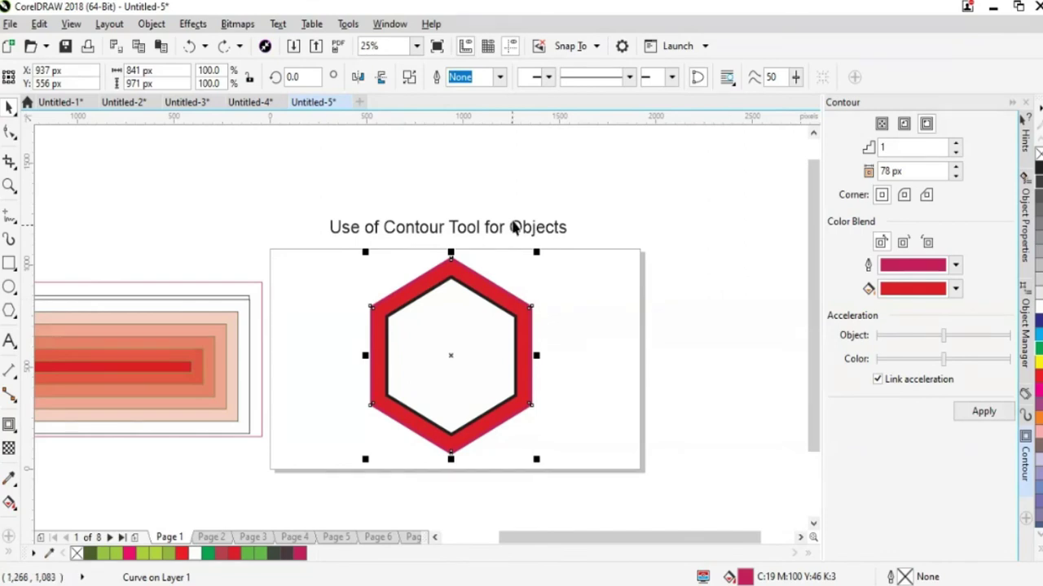
Select the contoured hexagon, move it right, then undo the move
click(630, 358)
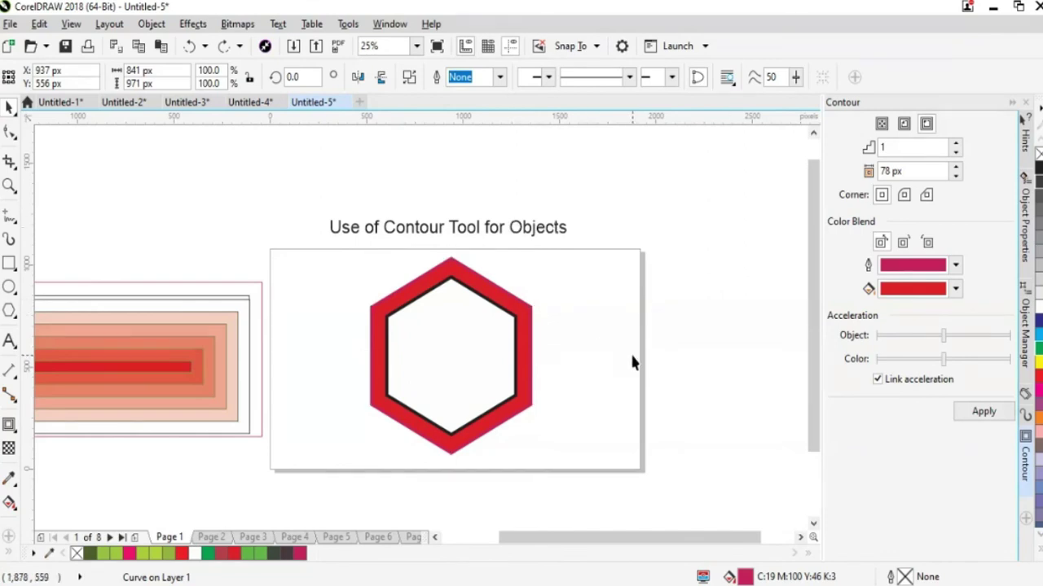
click(511, 305)
click(578, 355)
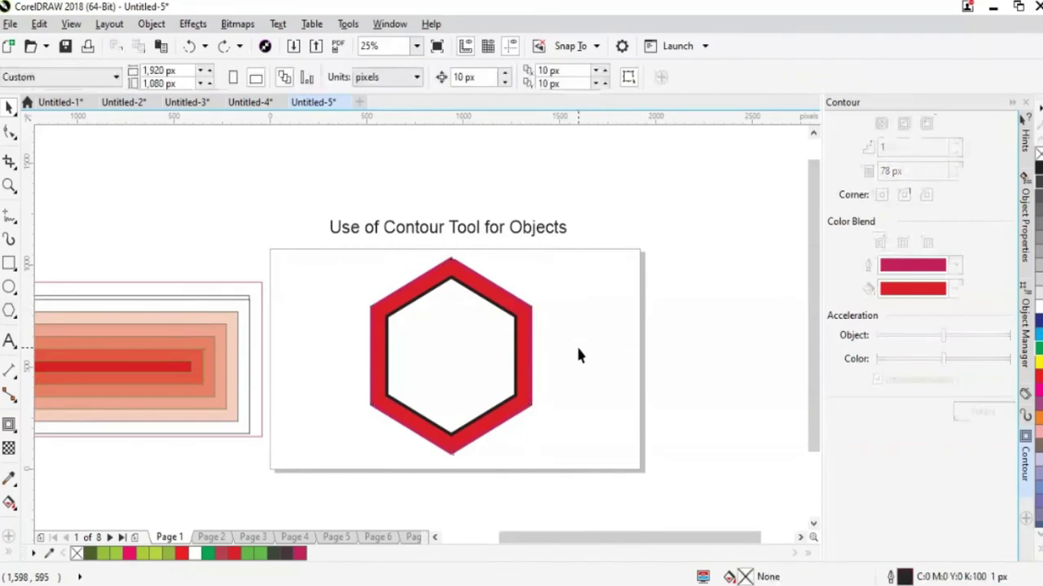
click(526, 347)
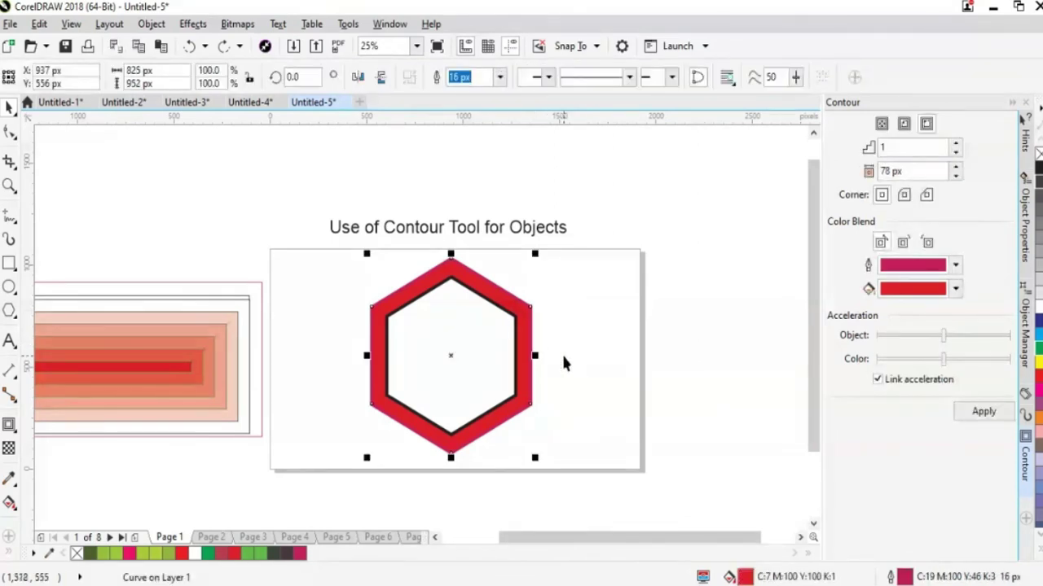
drag(482, 403, 582, 396)
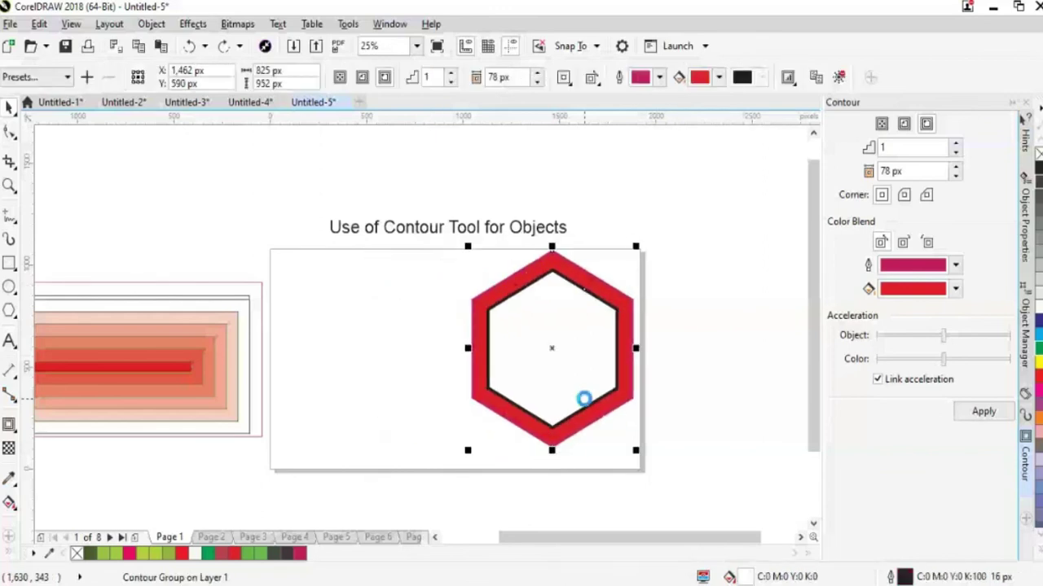
key(ctrl+z)
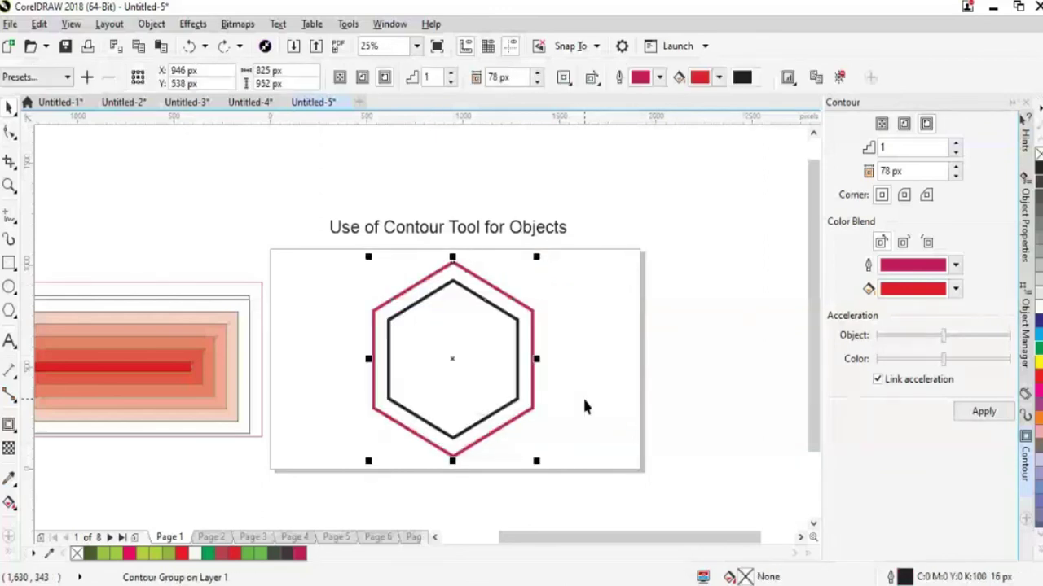
Undo back to the unbroken contour group with an empty interior and red band
key(ctrl+z)
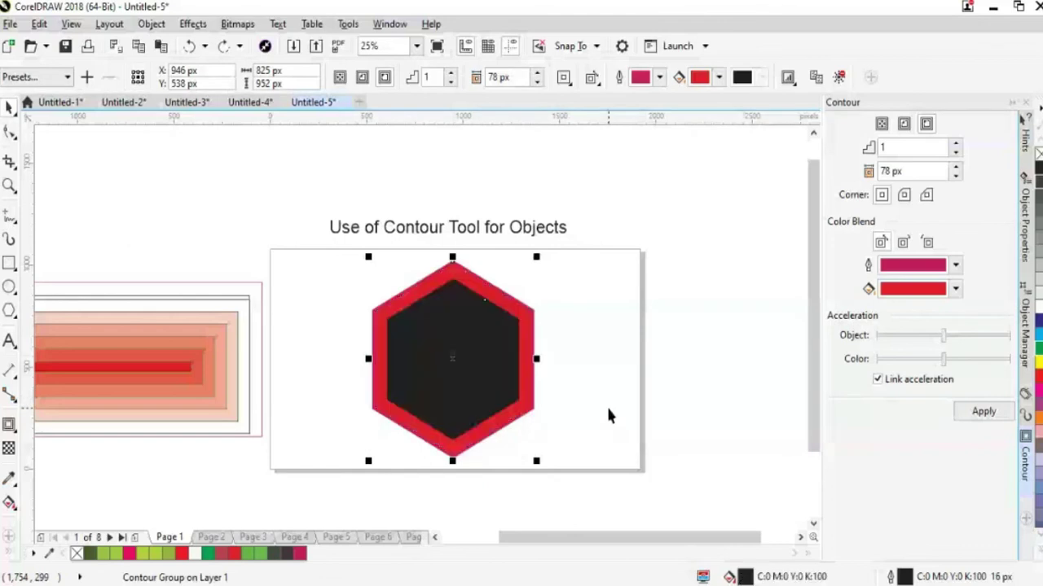
key(ctrl+z)
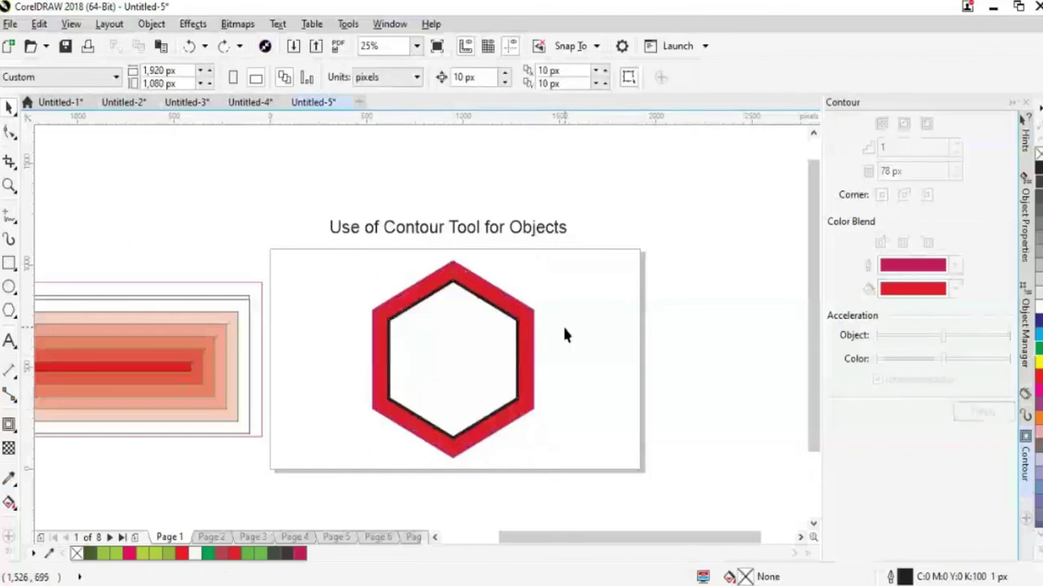
key(ctrl+z)
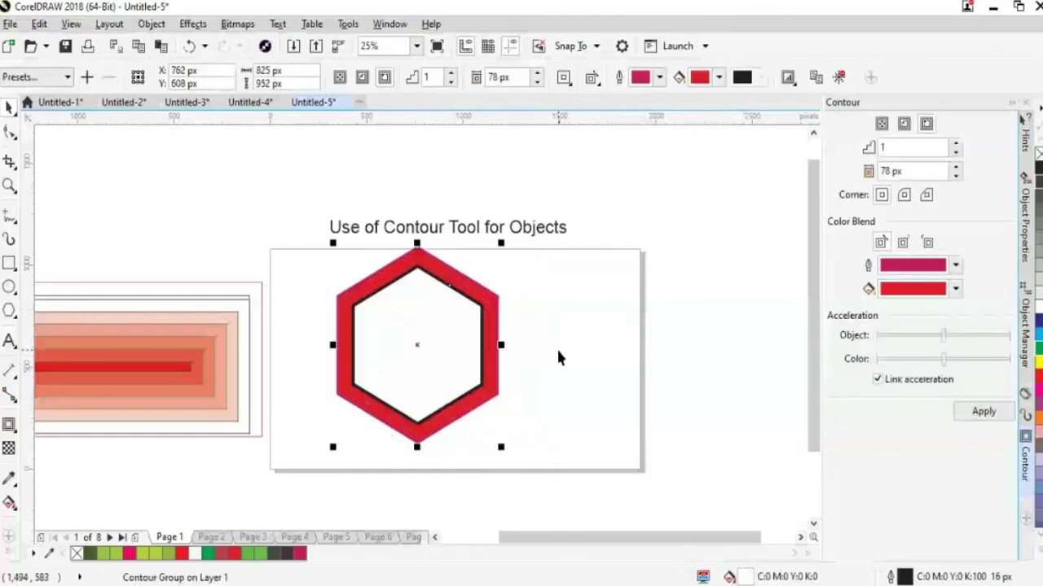
key(ctrl+z)
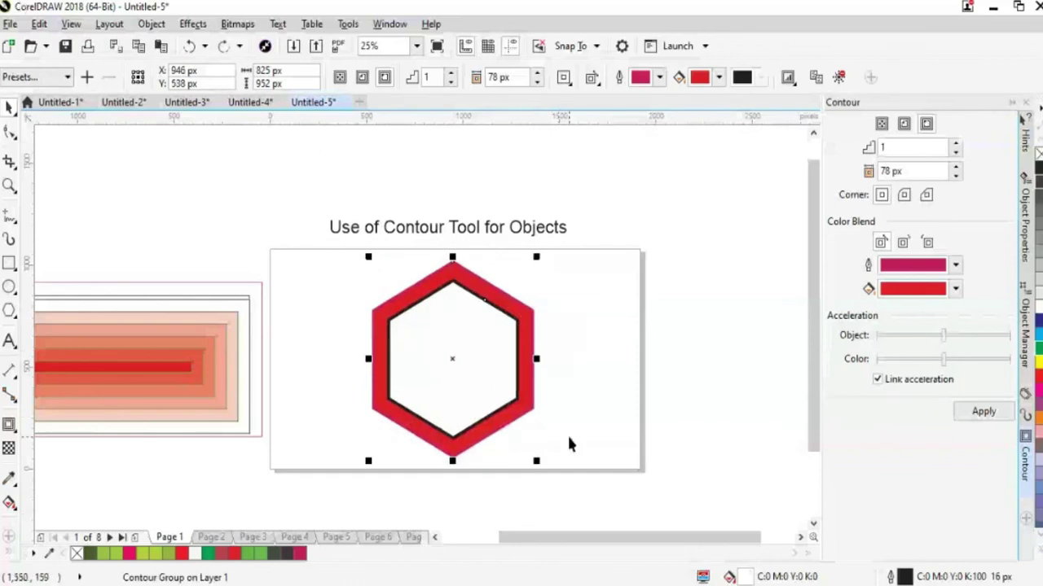